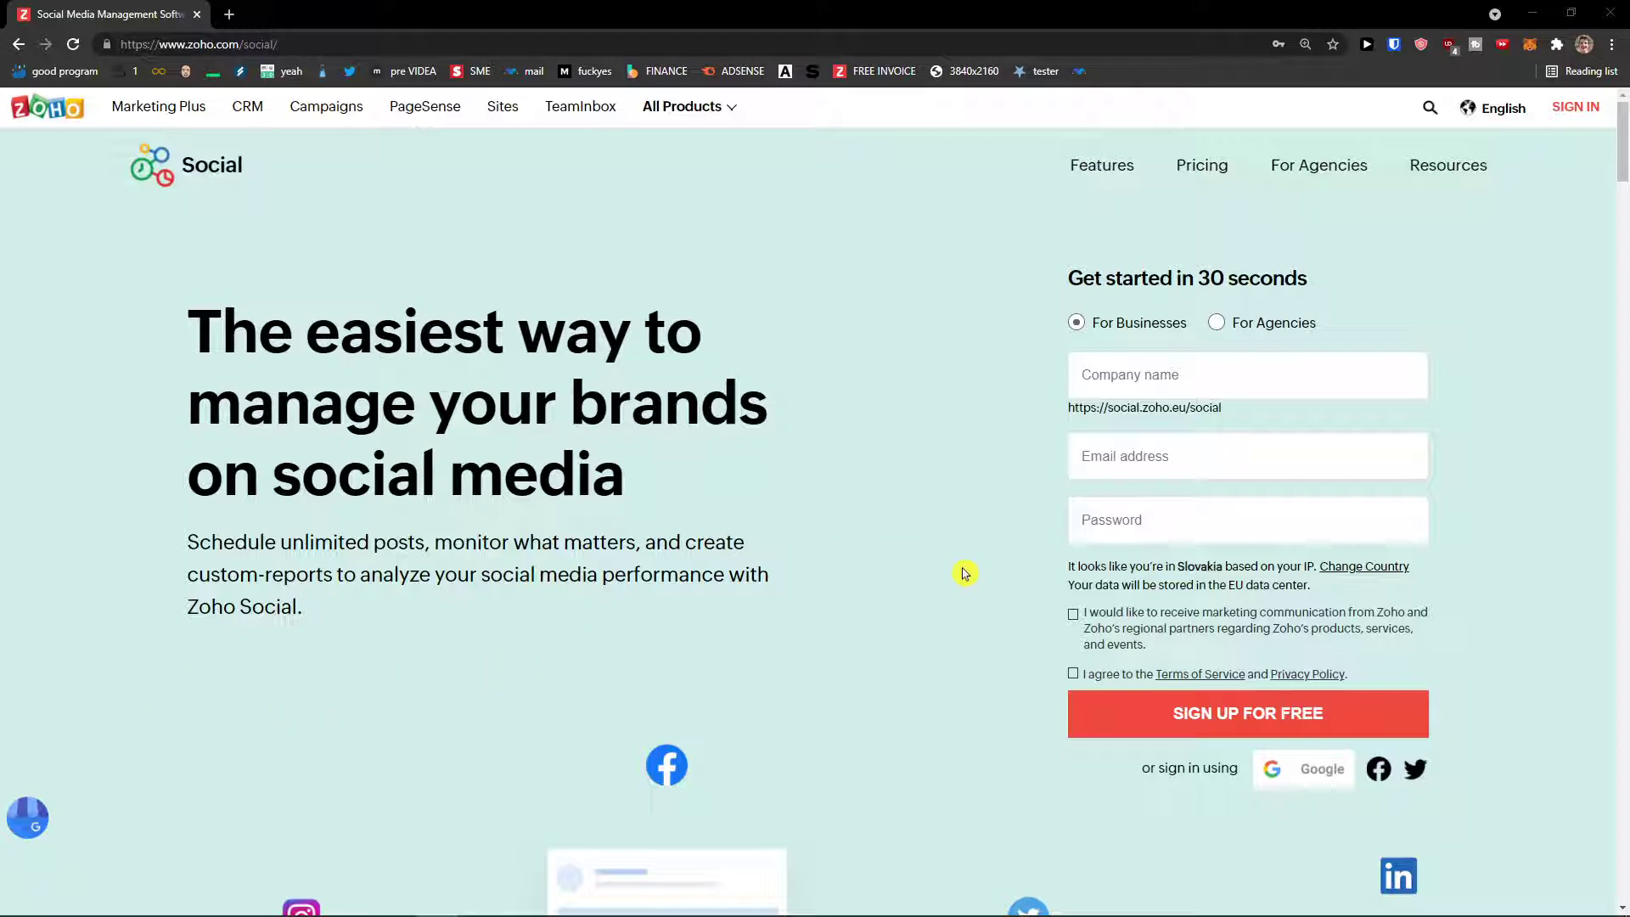
Step: Fill in a unique company name, an email address and the account password on the sign-up form
{"action": "left_click", "coordinate": [1133, 371]}
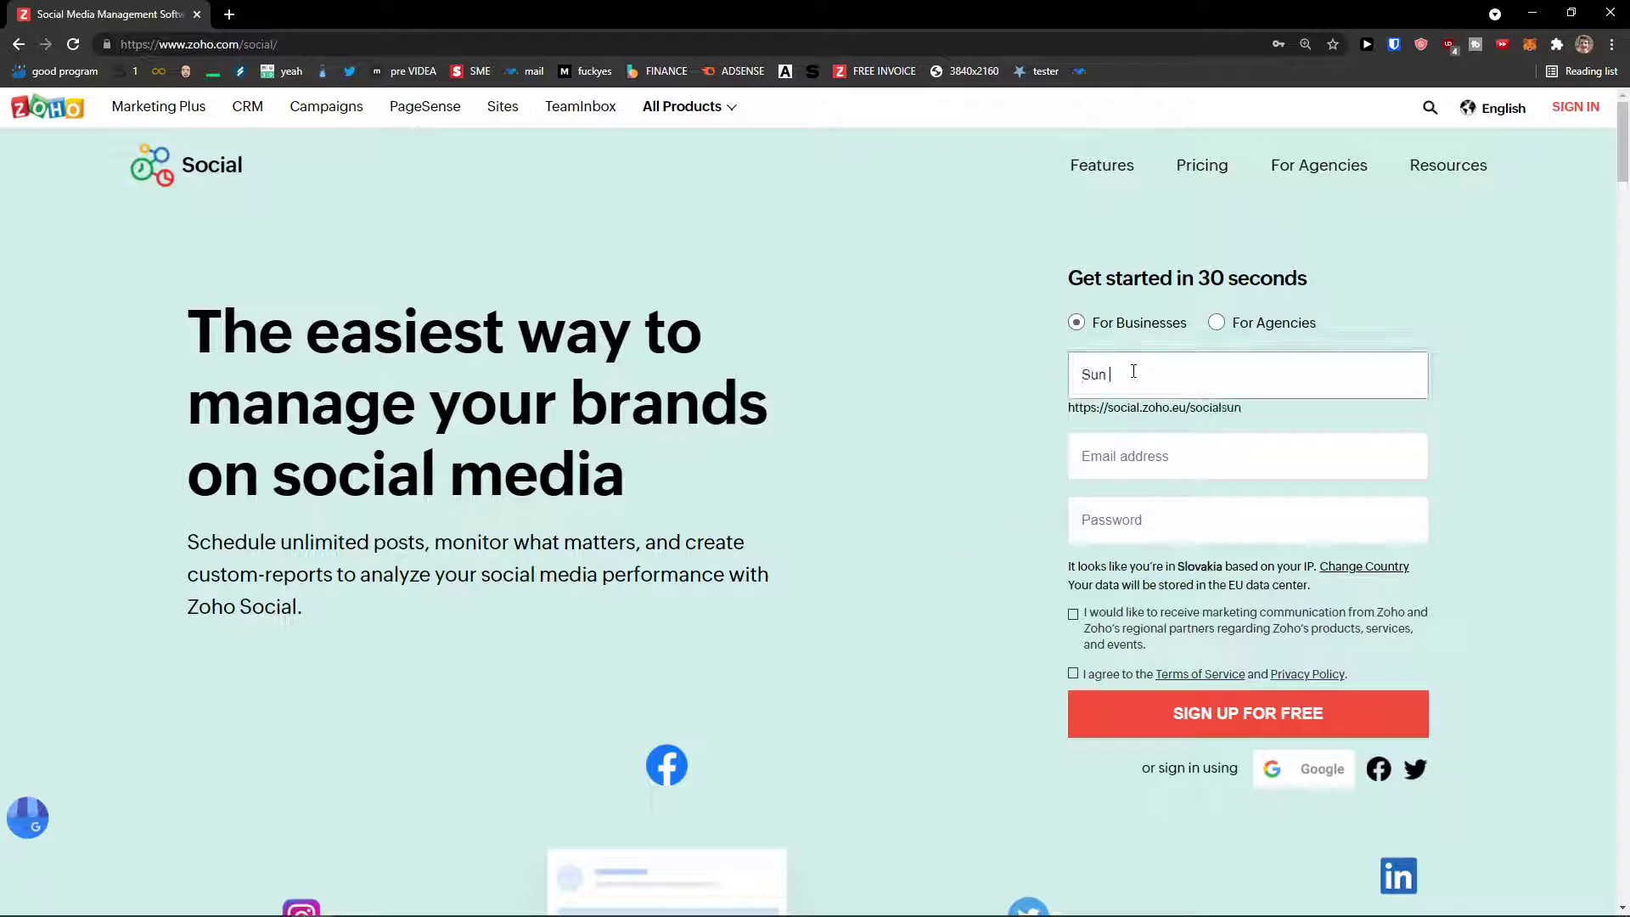
{"action": "key", "text": "Tab"}
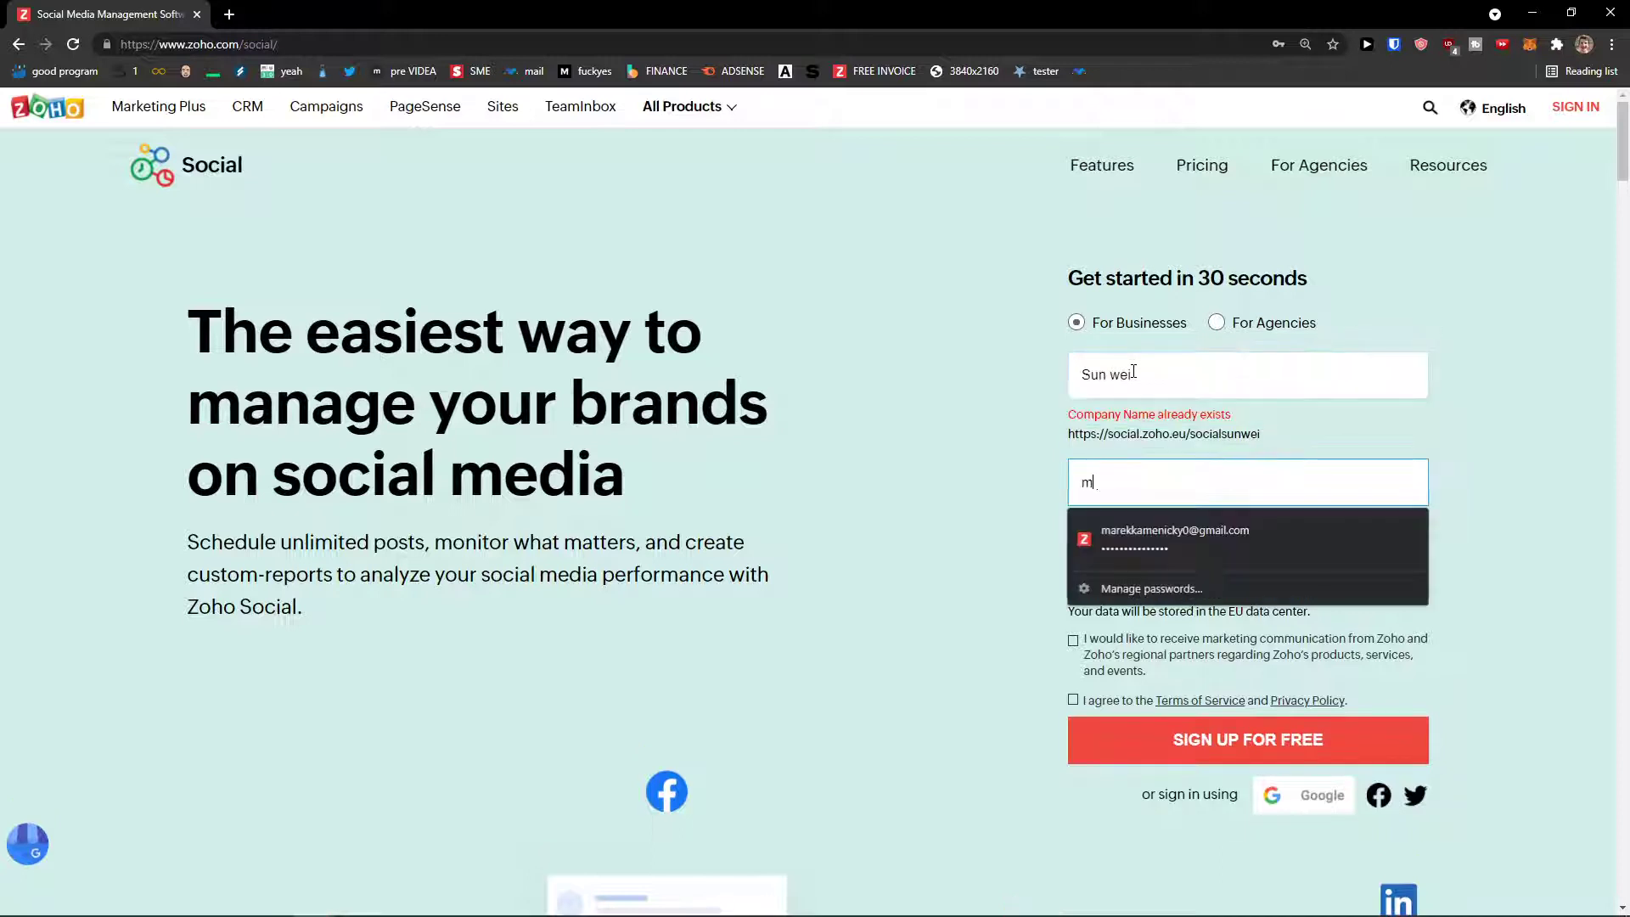
{"action": "left_click", "coordinate": [1133, 371]}
{"action": "type", "text": "1"}
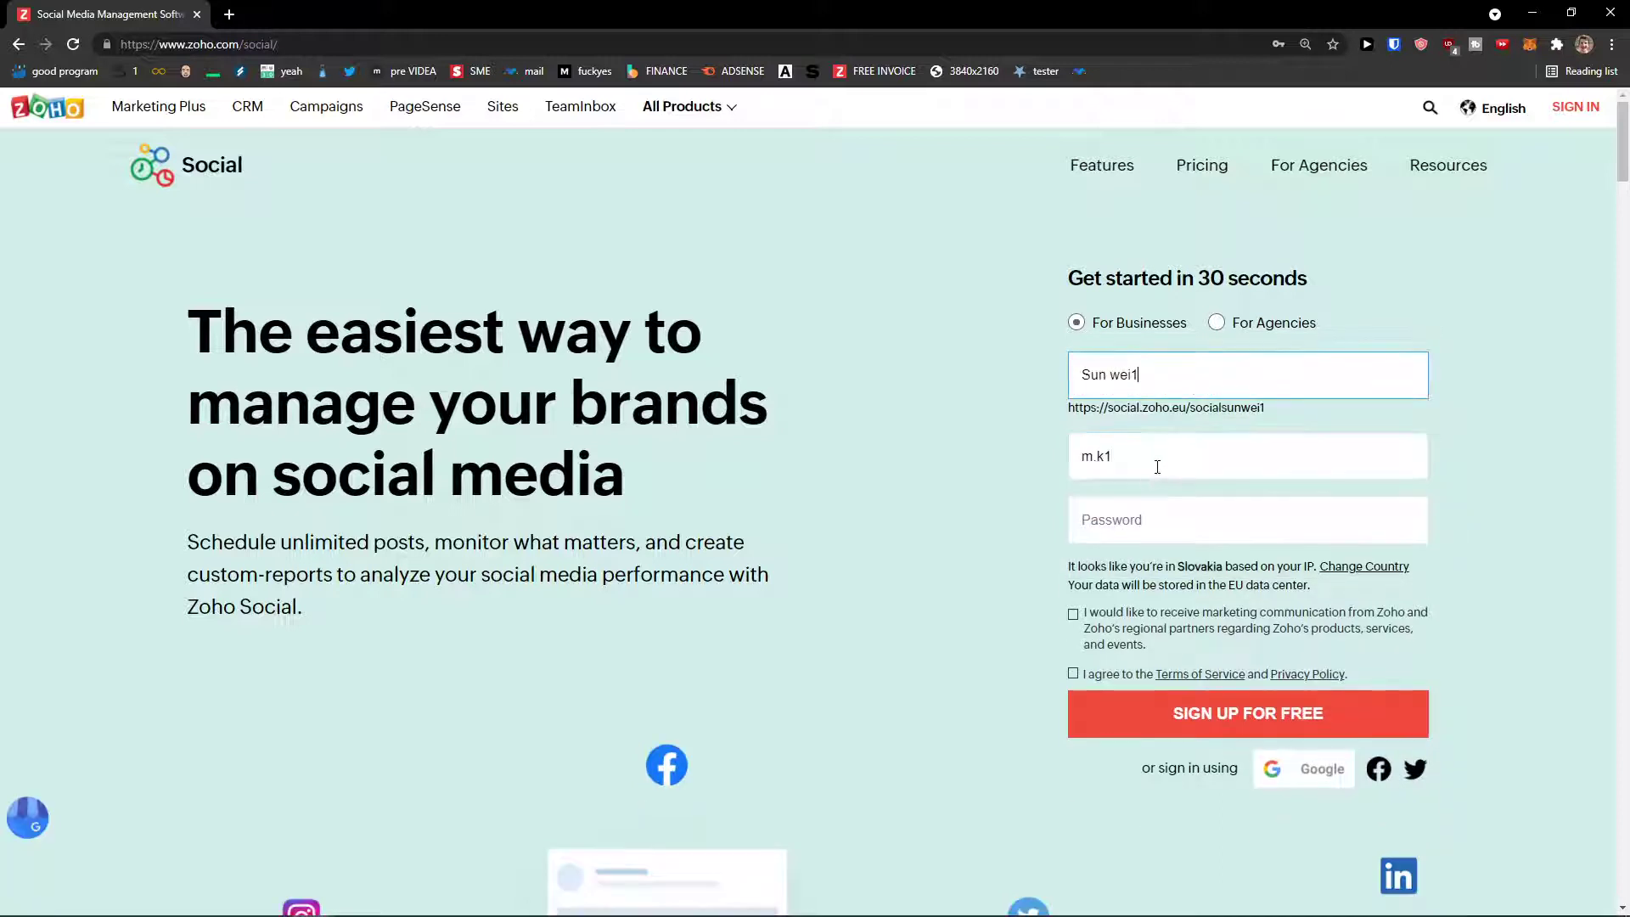
{"action": "left_click", "coordinate": [1157, 463]}
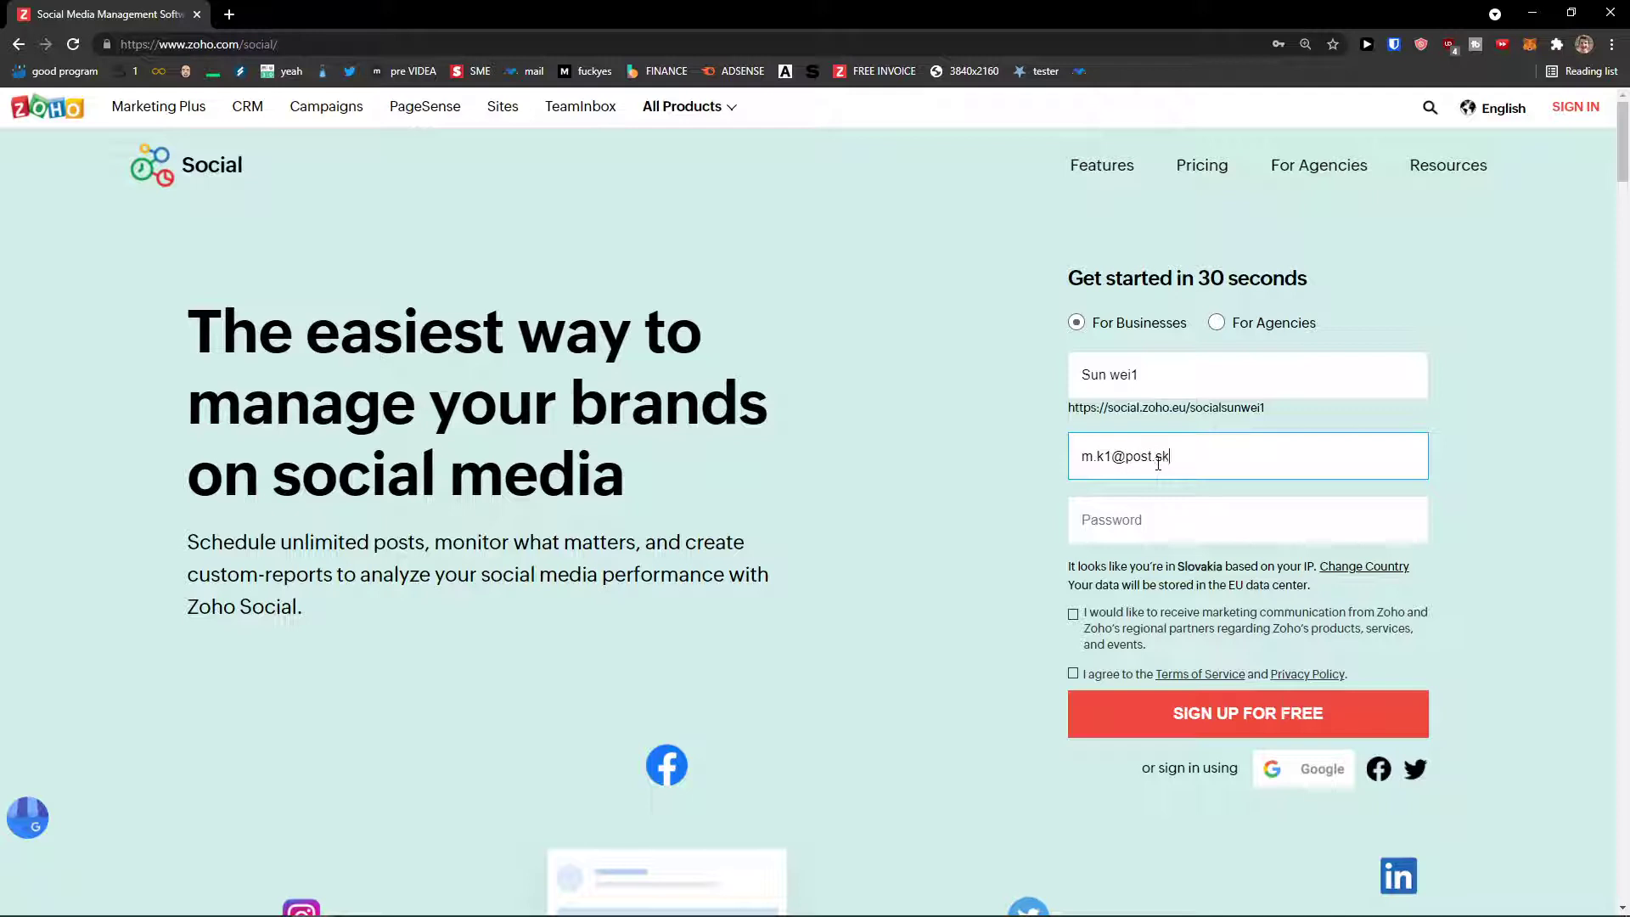
{"action": "key", "text": "Tab"}
{"action": "type", "text": "••••••"}
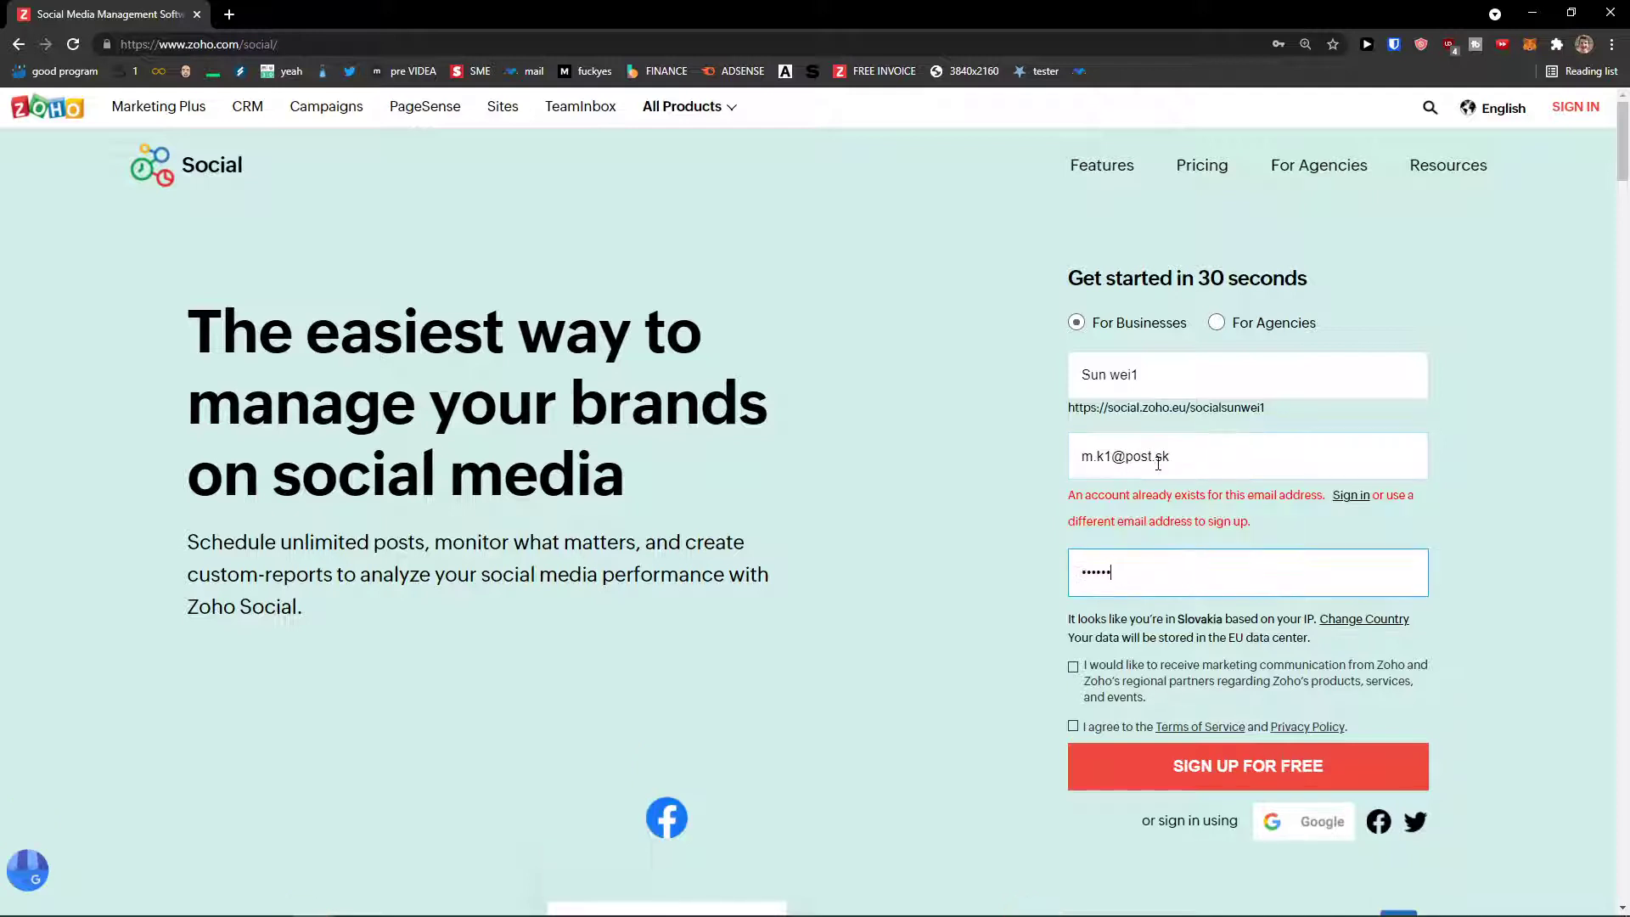
{"action": "type", "text": "•••"}
Step: Replace the rejected email address, accept the Terms of Service and submit the sign-up form
{"action": "left_click_drag", "start_coordinate": [1103, 465], "coordinate": [1034, 462]}
{"action": "key", "text": "ctrl+a"}
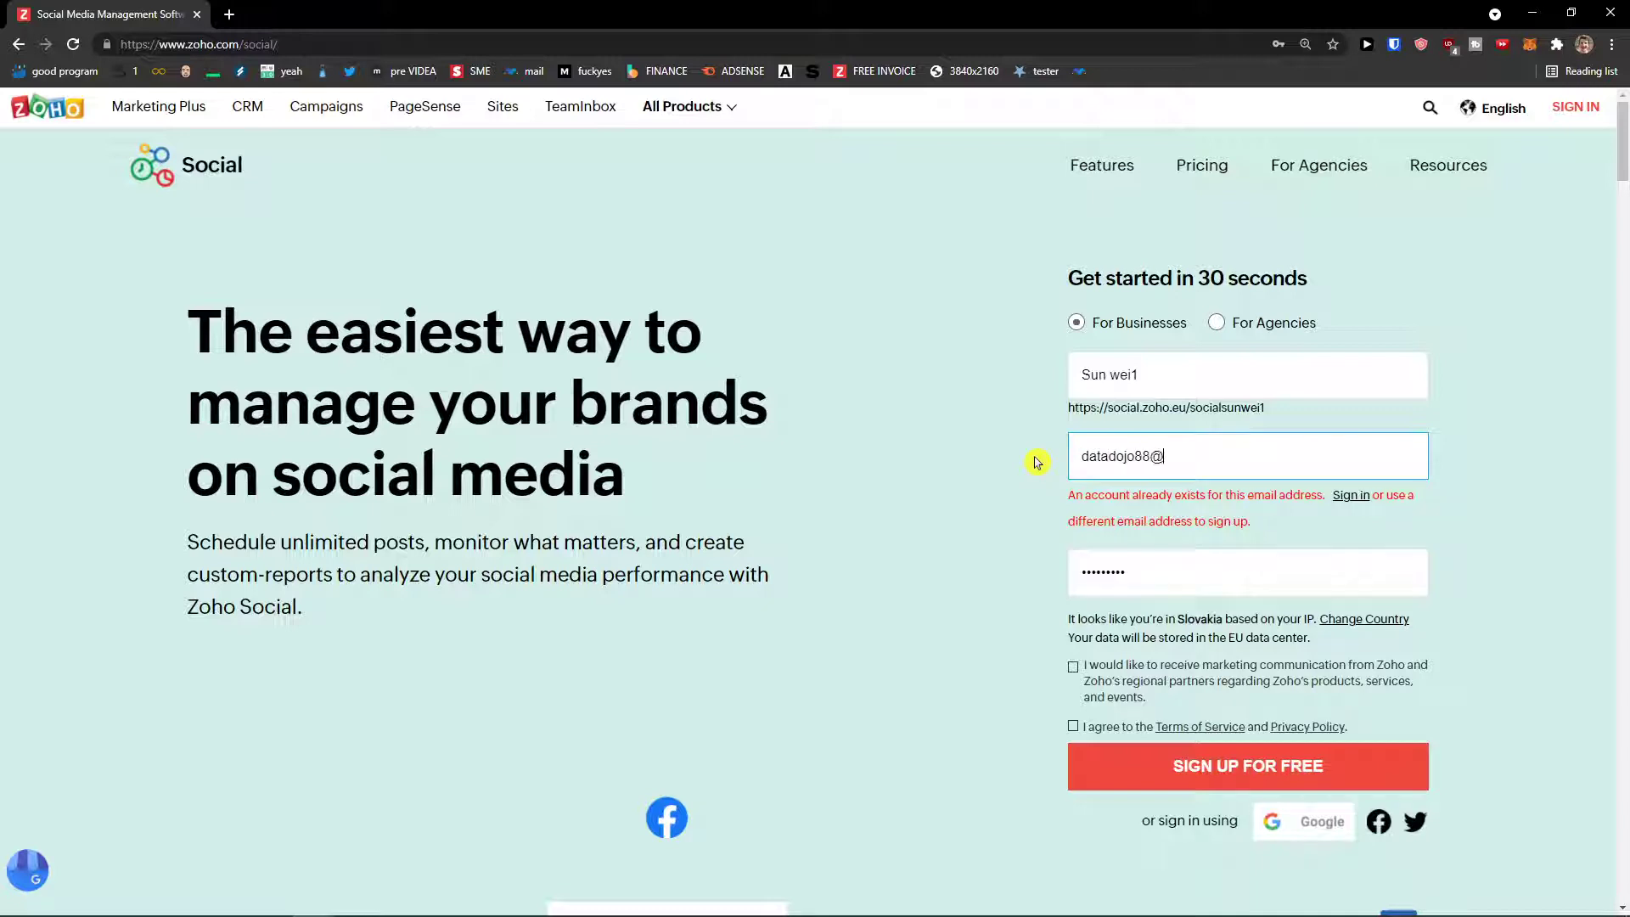
{"action": "key", "text": "Tab"}
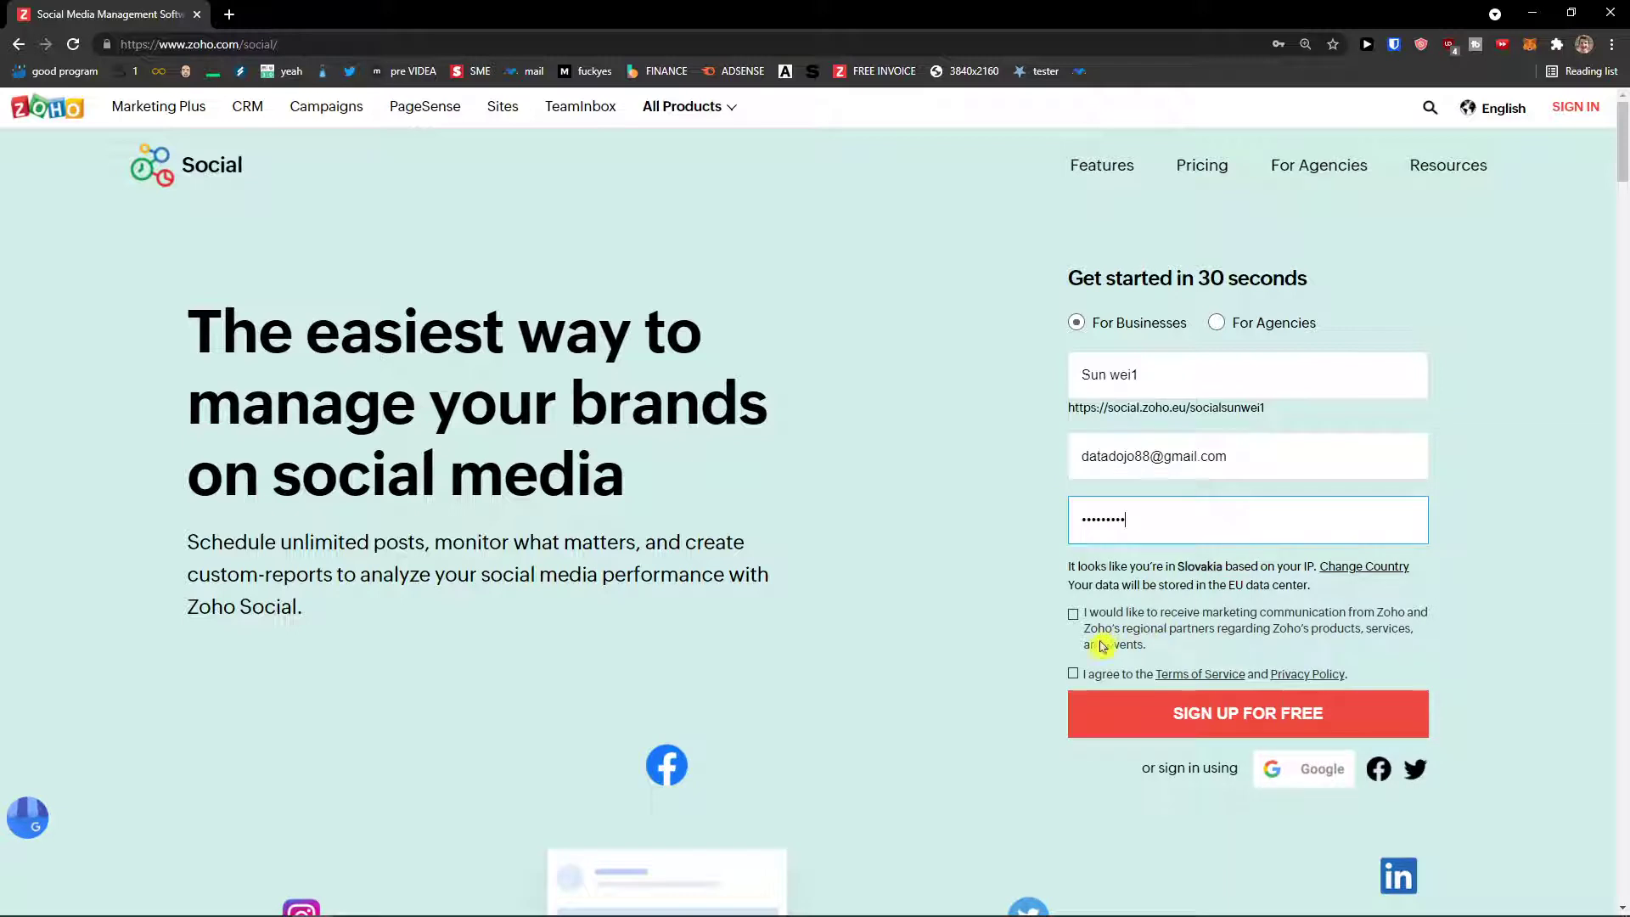
{"action": "left_click", "coordinate": [1074, 673]}
{"action": "left_click", "coordinate": [1156, 716]}
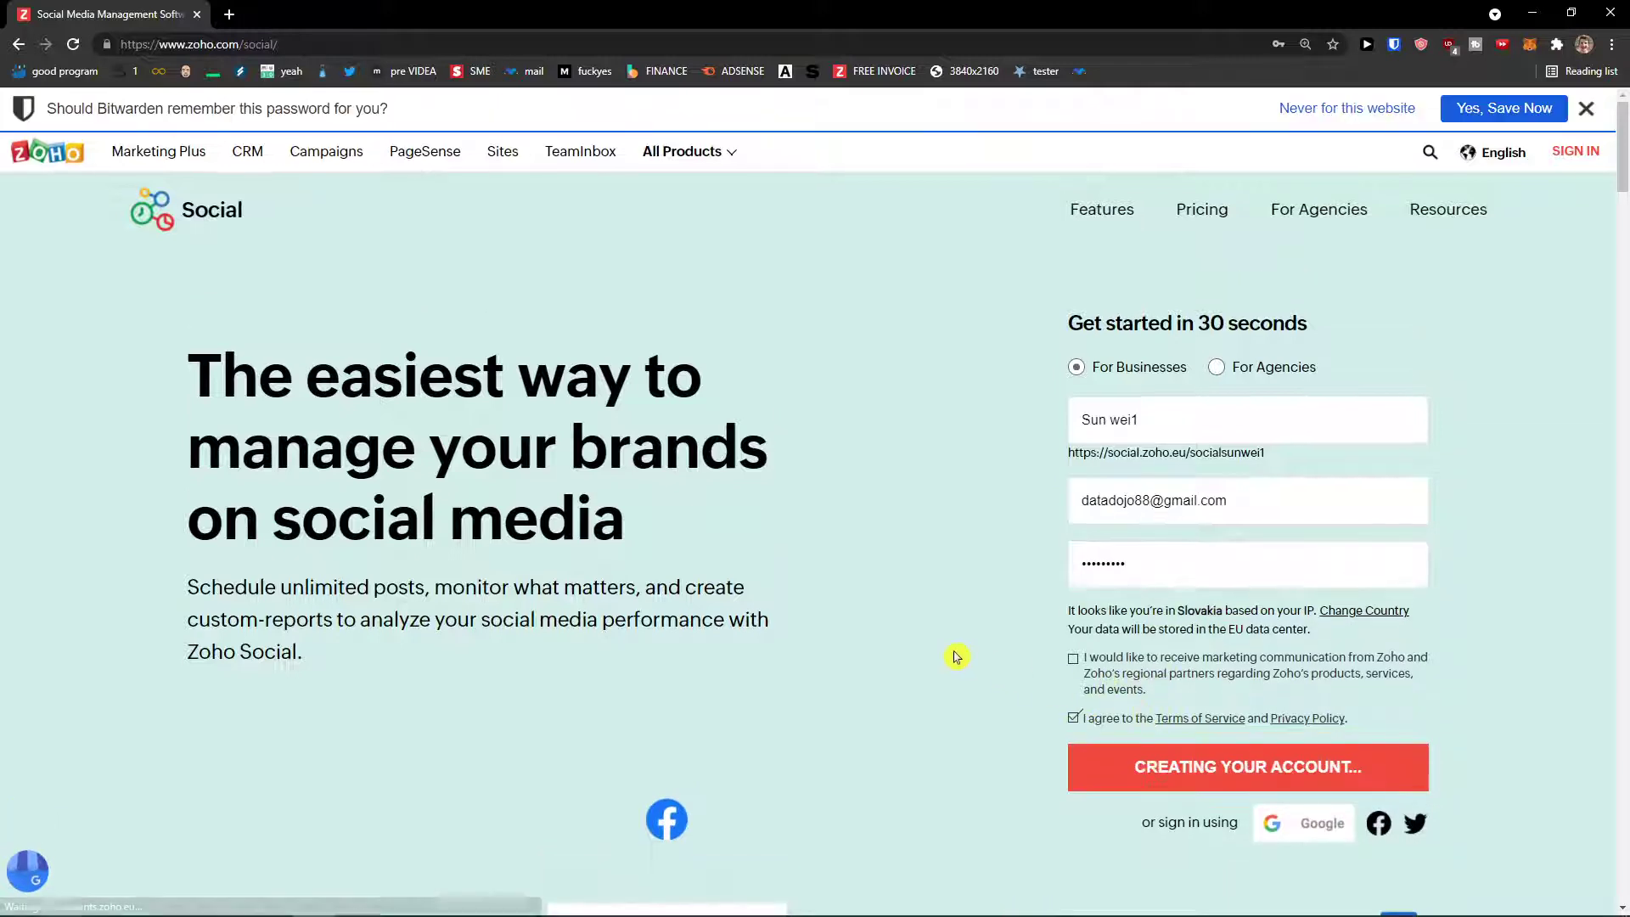
{"action": "left_click", "coordinate": [1586, 107]}
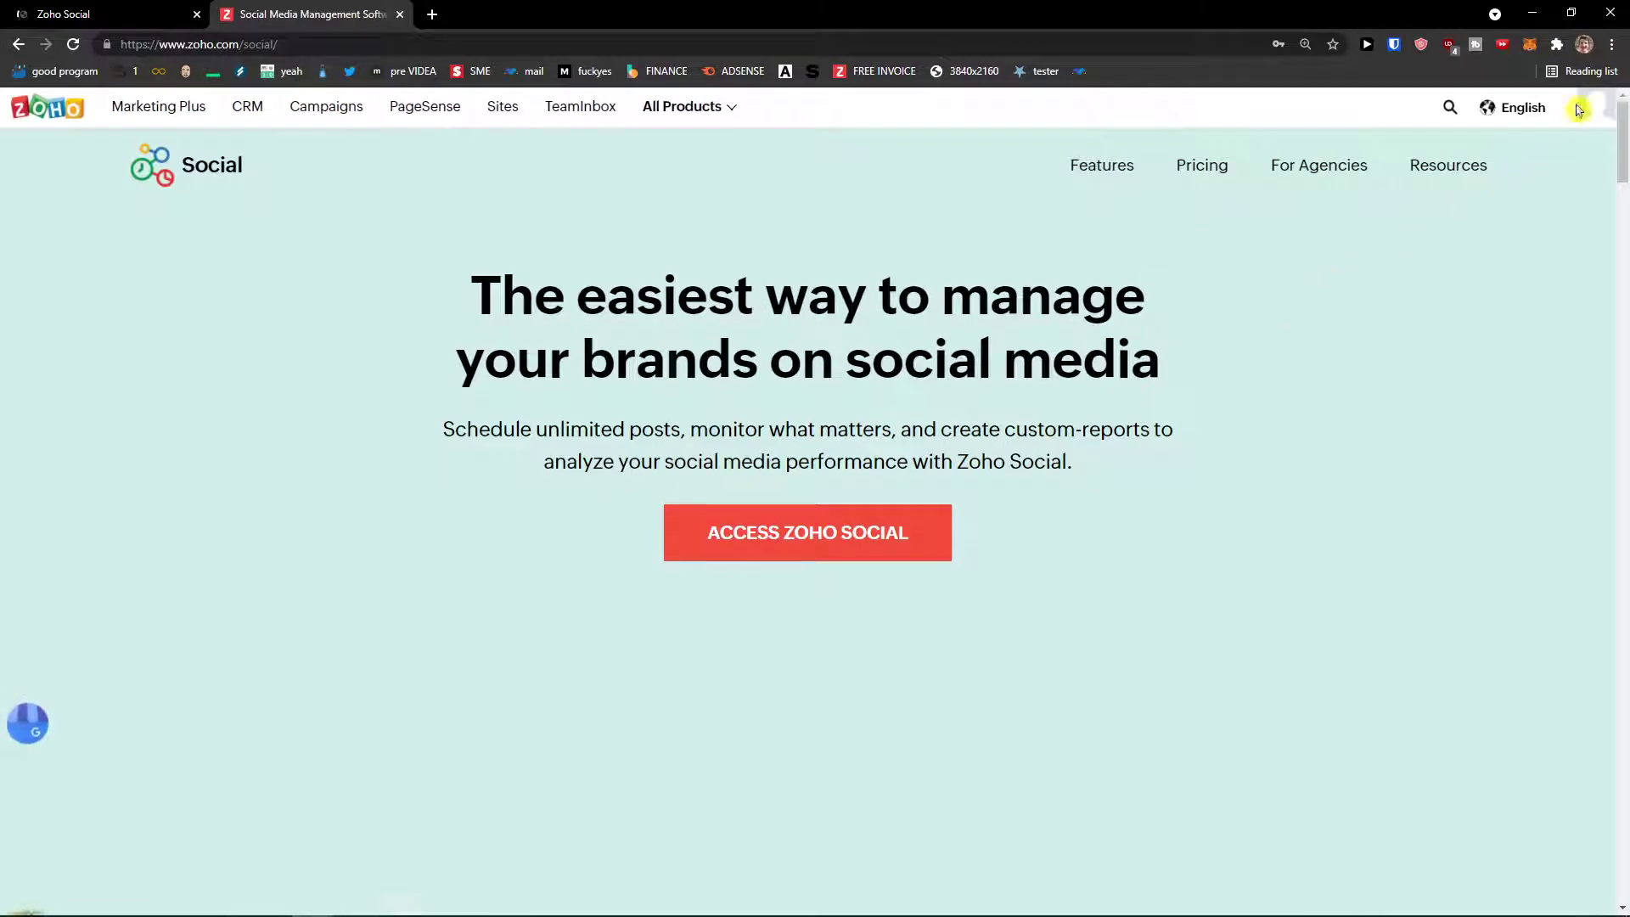
Step: Enter the Zoho Social app from the signed-in account avatar menu
{"action": "left_click", "coordinate": [1586, 116]}
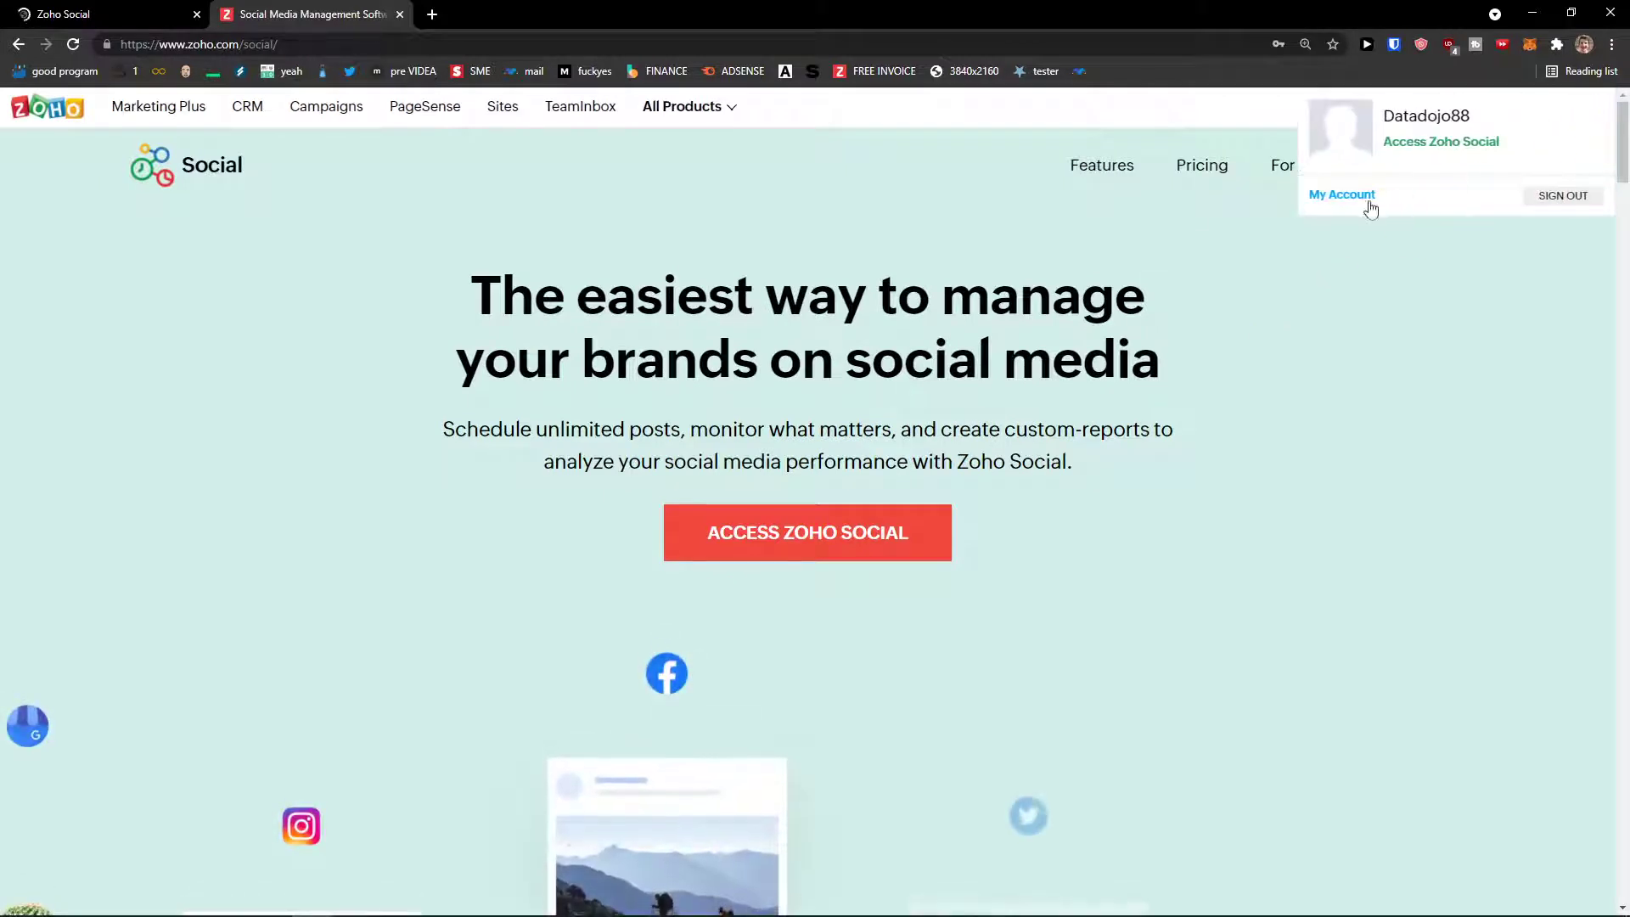
{"action": "left_click", "coordinate": [934, 533]}
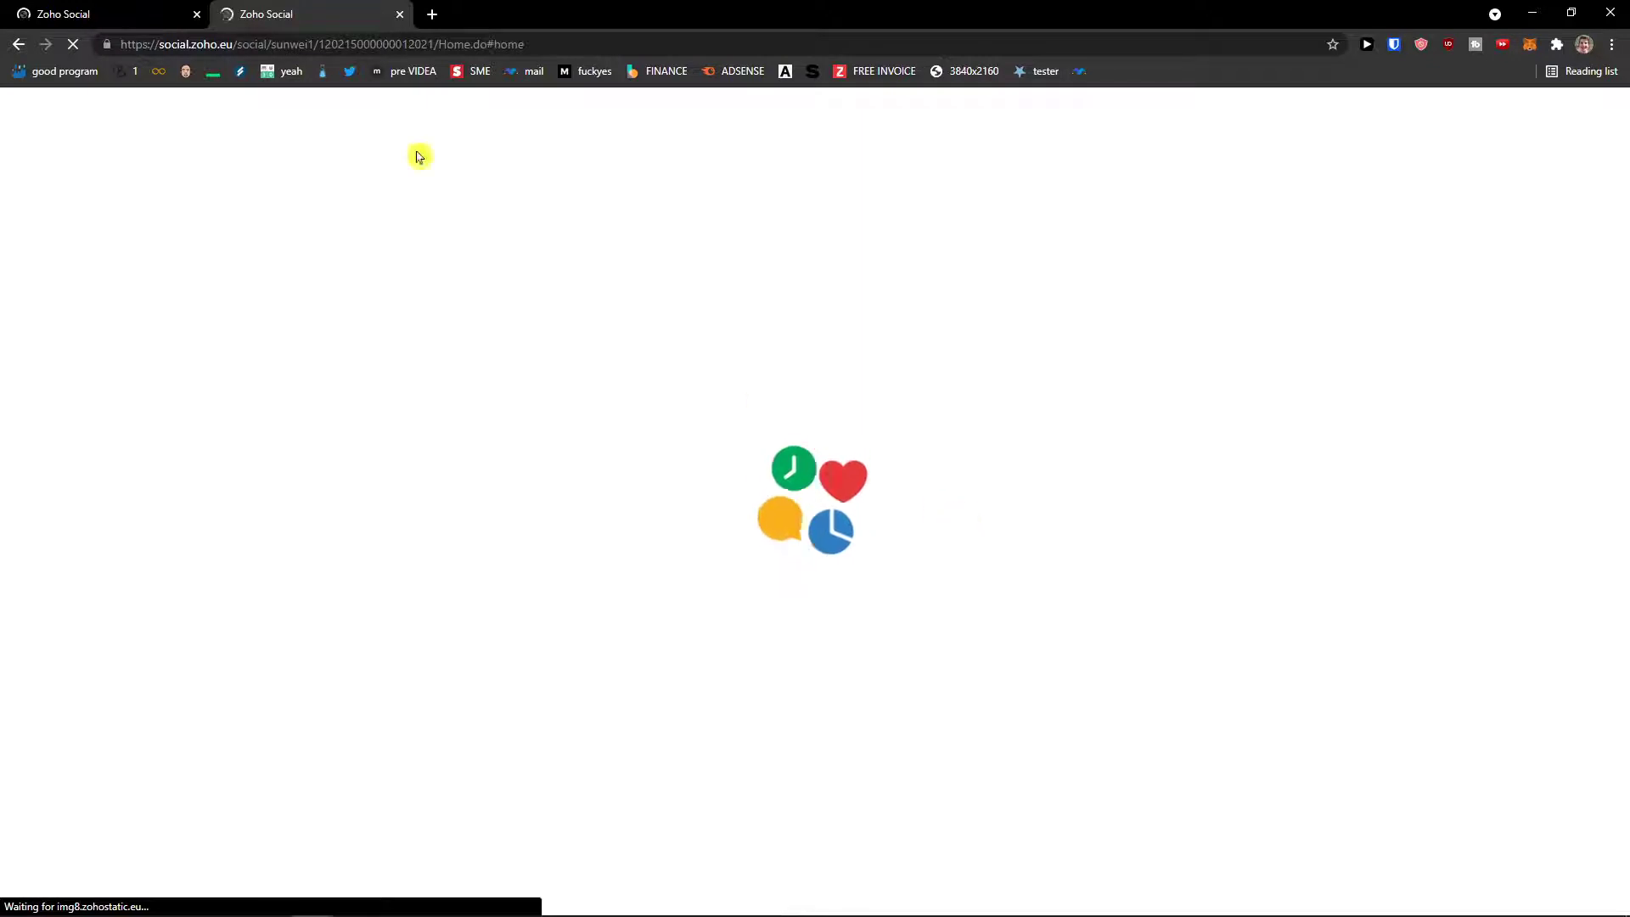
Step: Close the duplicate tab and pick Publishing/Scheduling, Reporting/Analytics and Social Monitoring as objectives
{"action": "left_click", "coordinate": [238, 9]}
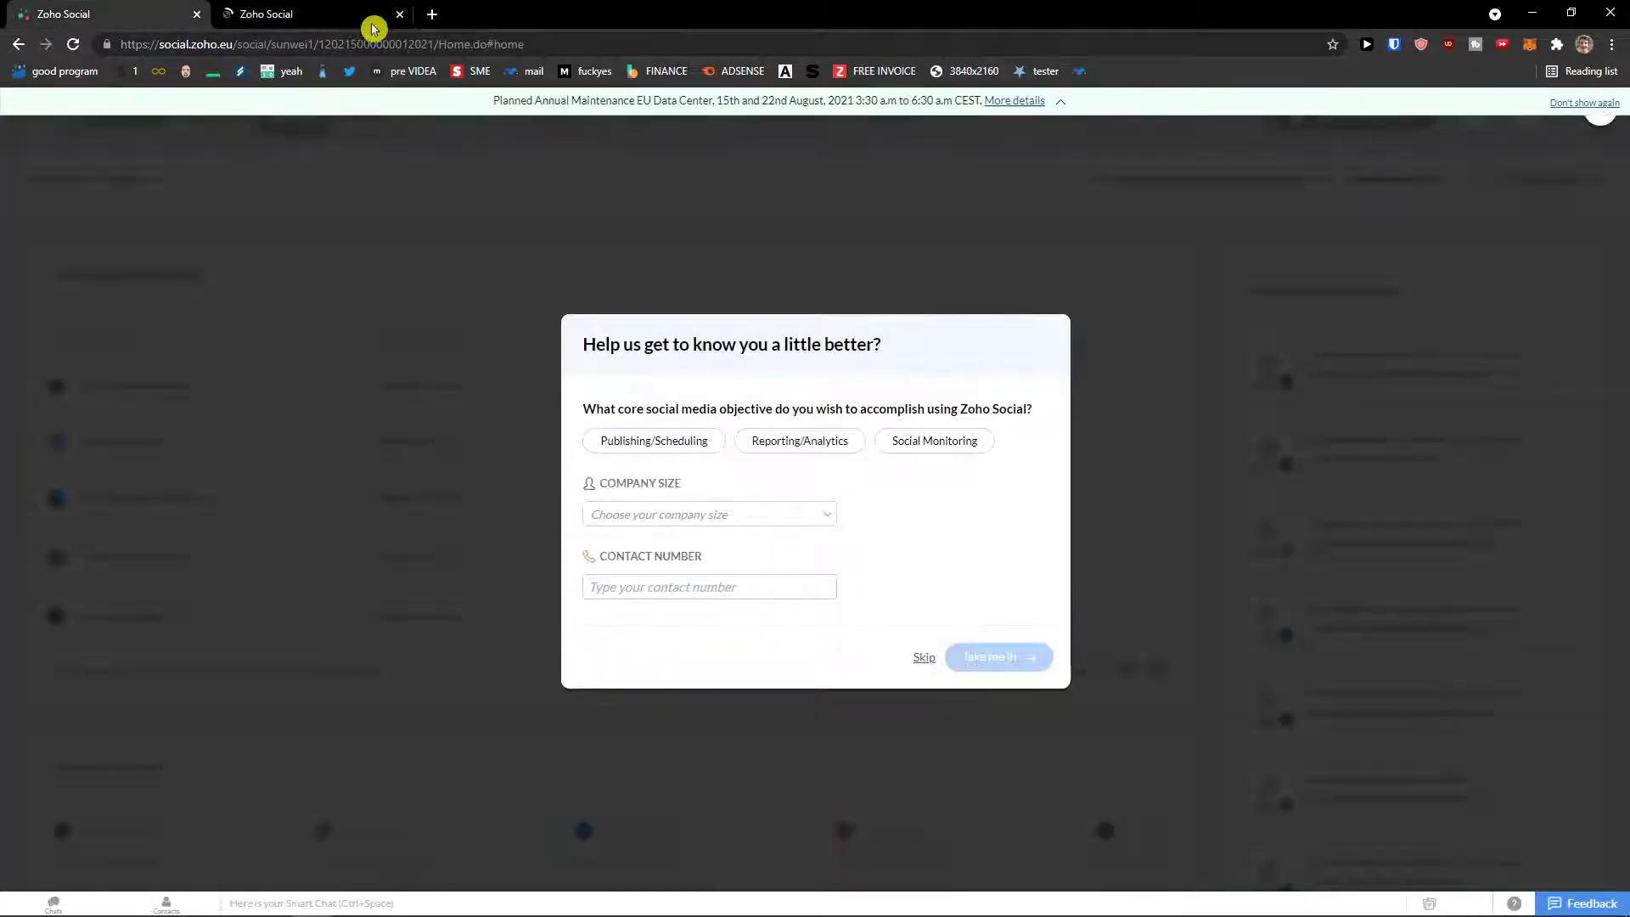
{"action": "left_click", "coordinate": [399, 14]}
{"action": "scroll", "coordinate": [846, 498], "scroll_direction": "up", "scroll_amount": 3, "text": "ctrl"}
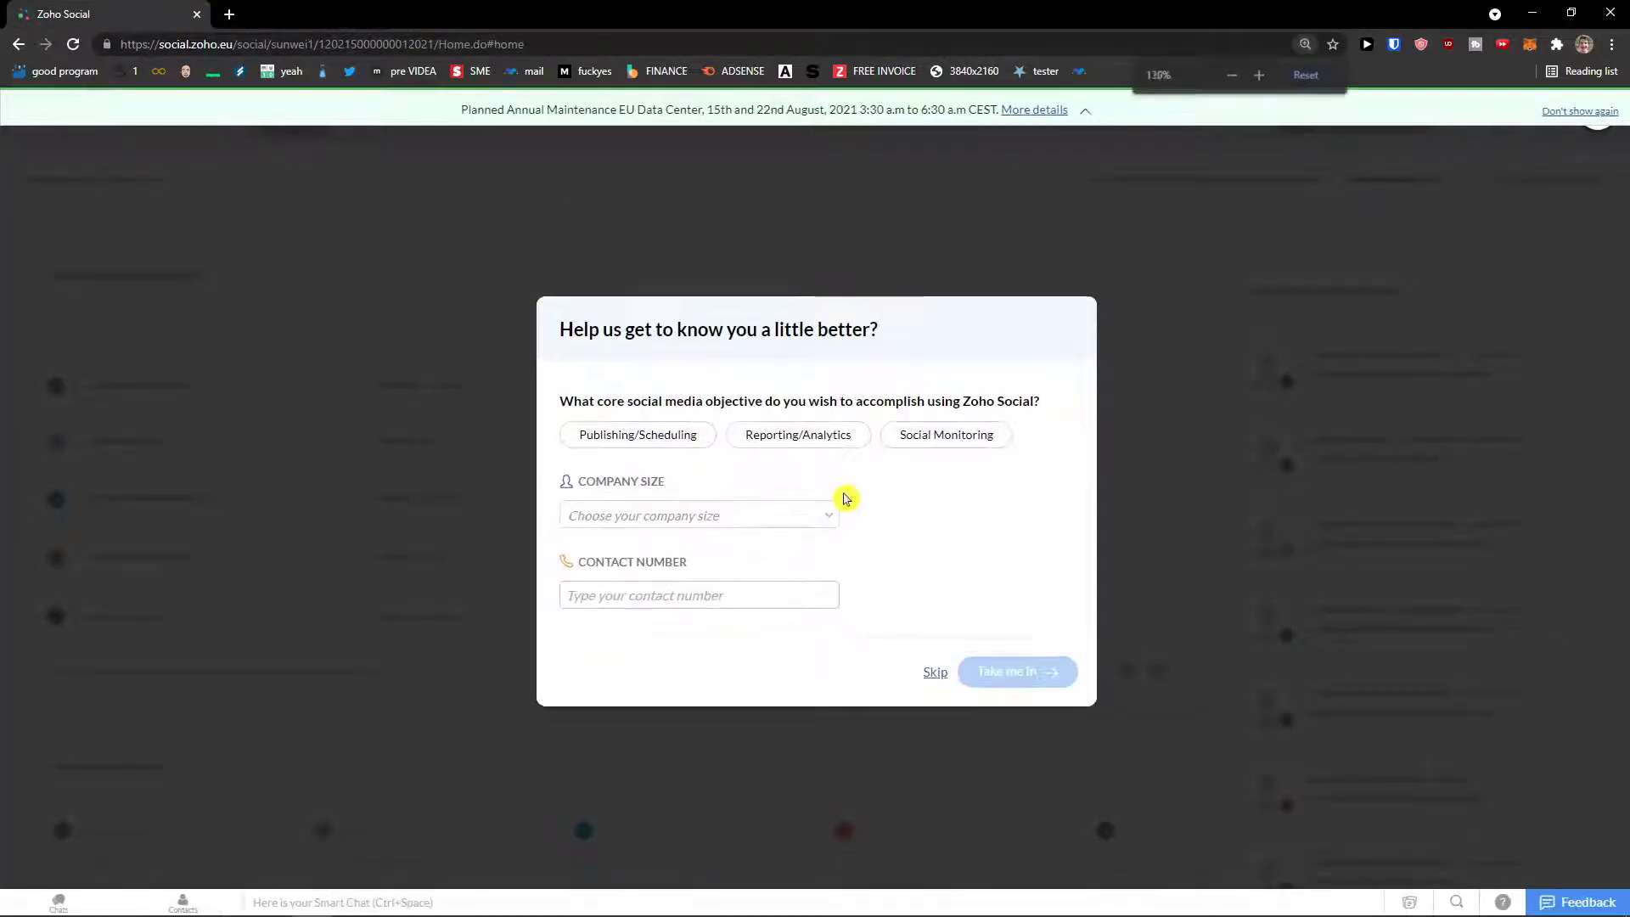
{"action": "scroll", "coordinate": [866, 471], "scroll_direction": "up", "scroll_amount": 1, "text": "ctrl"}
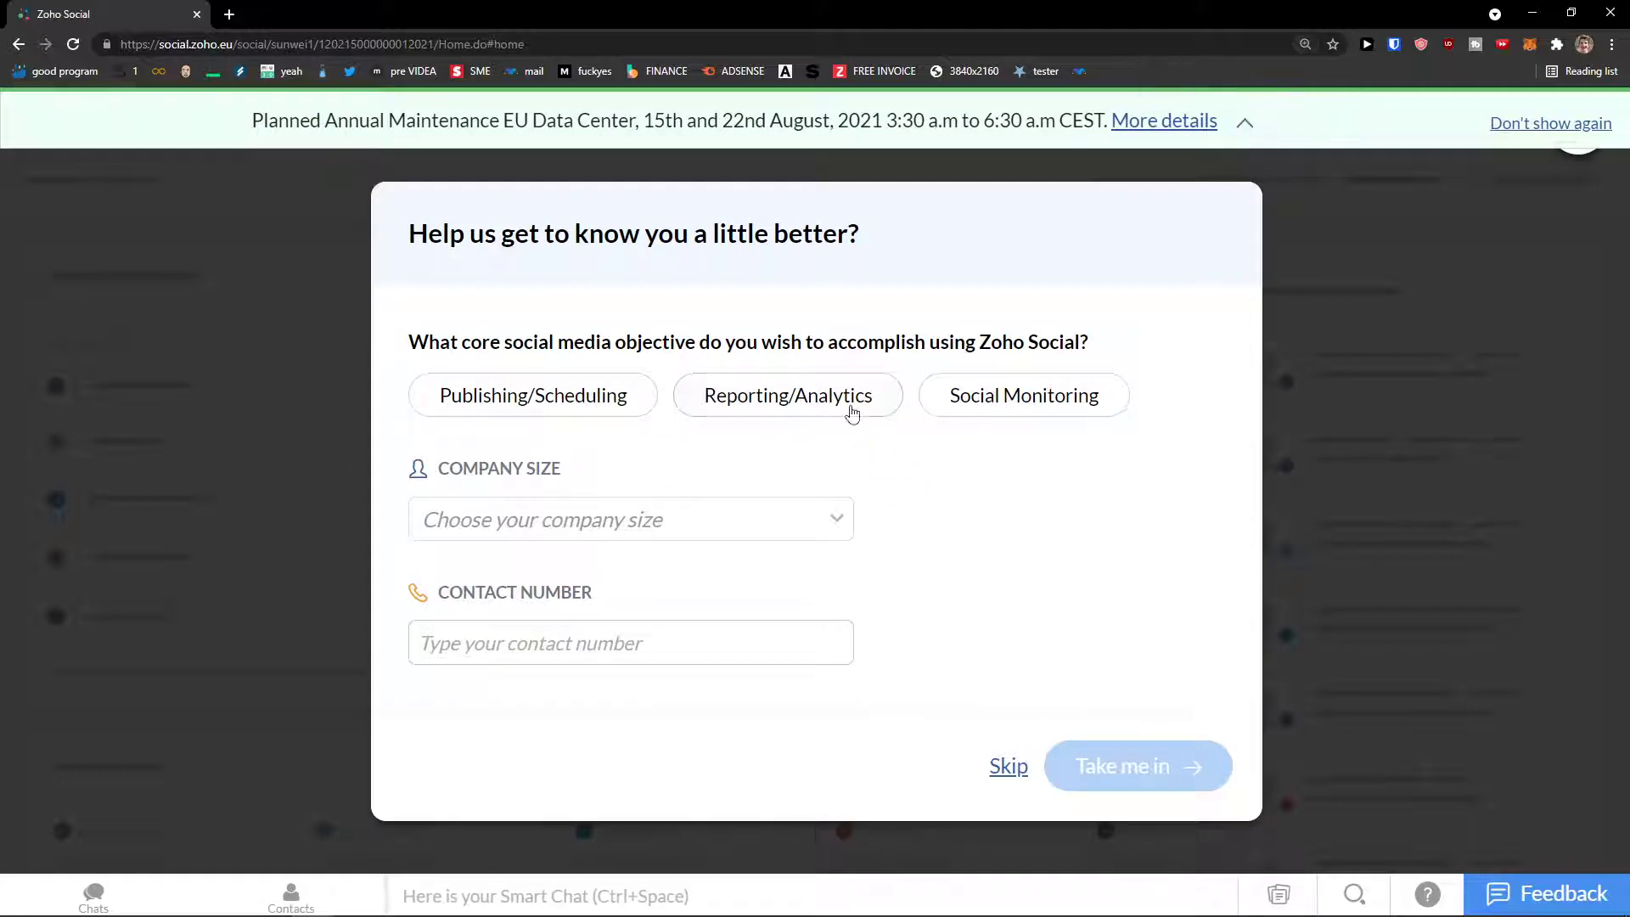
{"action": "left_click", "coordinate": [608, 402]}
{"action": "left_click", "coordinate": [792, 400]}
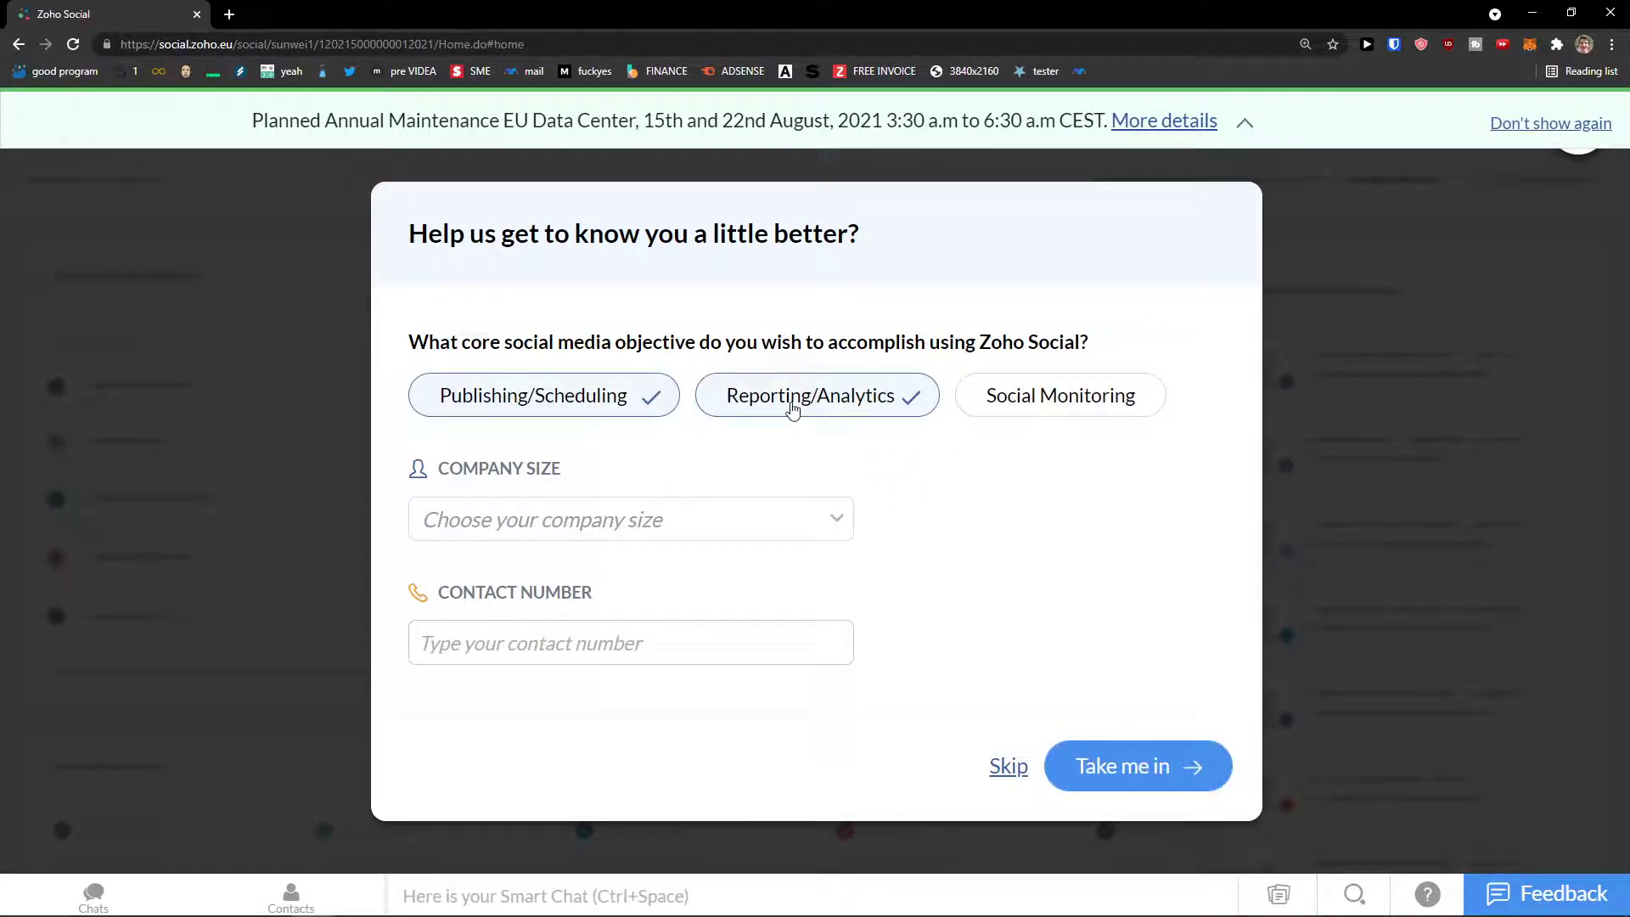
{"action": "left_click", "coordinate": [1005, 409]}
Step: Set company size to 0-10 employees, enter a contact number and submit the onboarding answers
{"action": "left_click", "coordinate": [664, 536]}
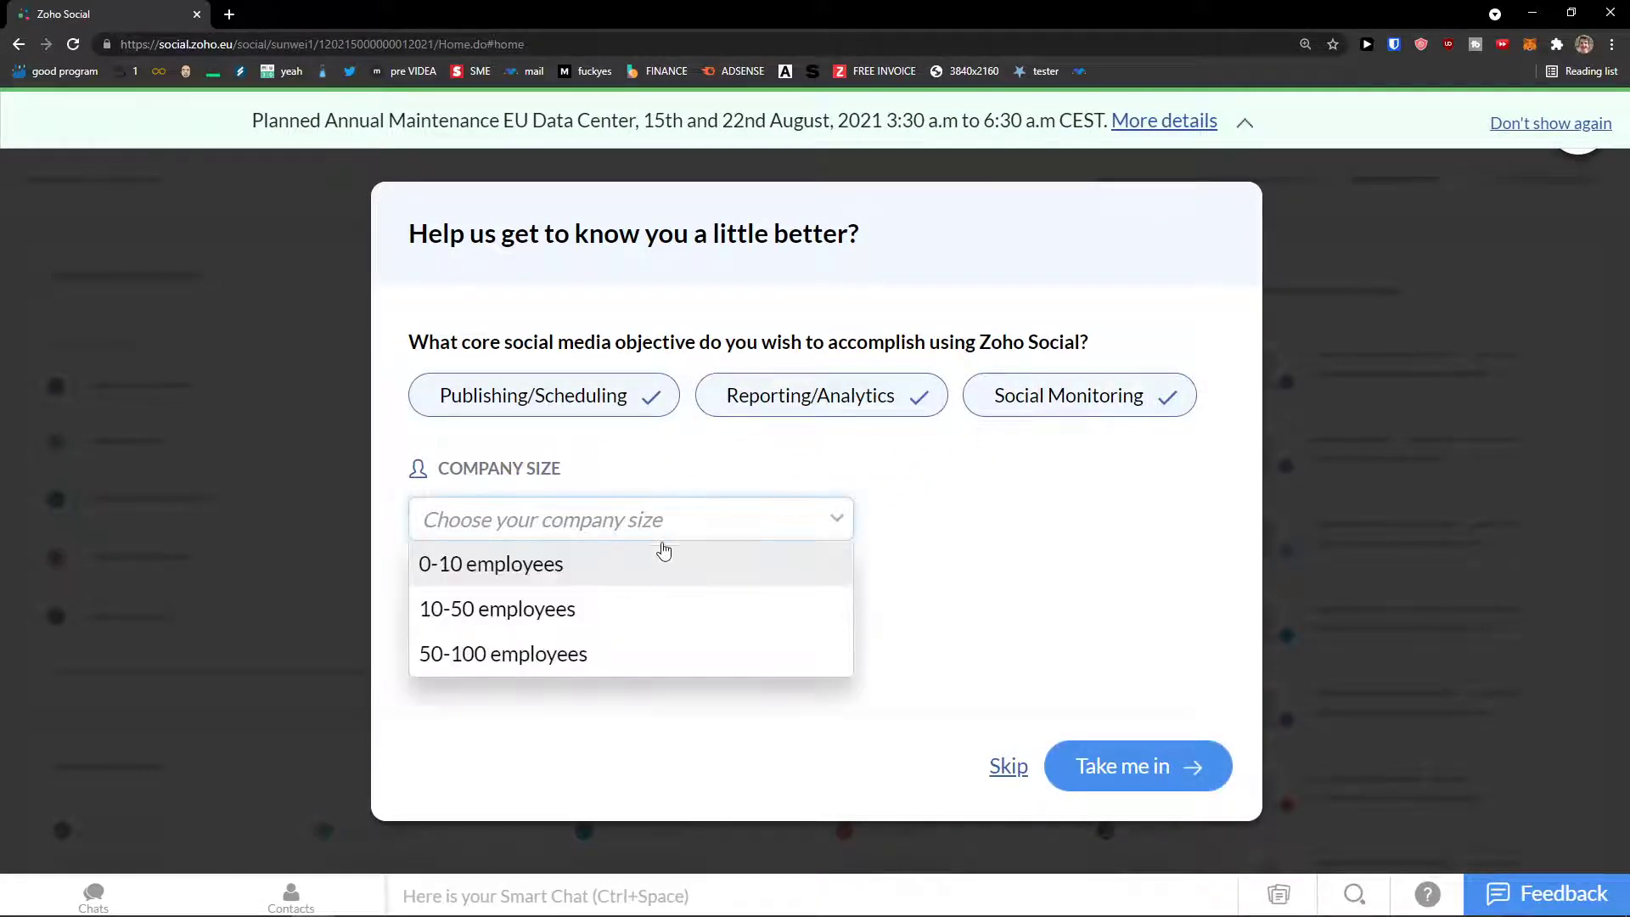
{"action": "left_click", "coordinate": [642, 565]}
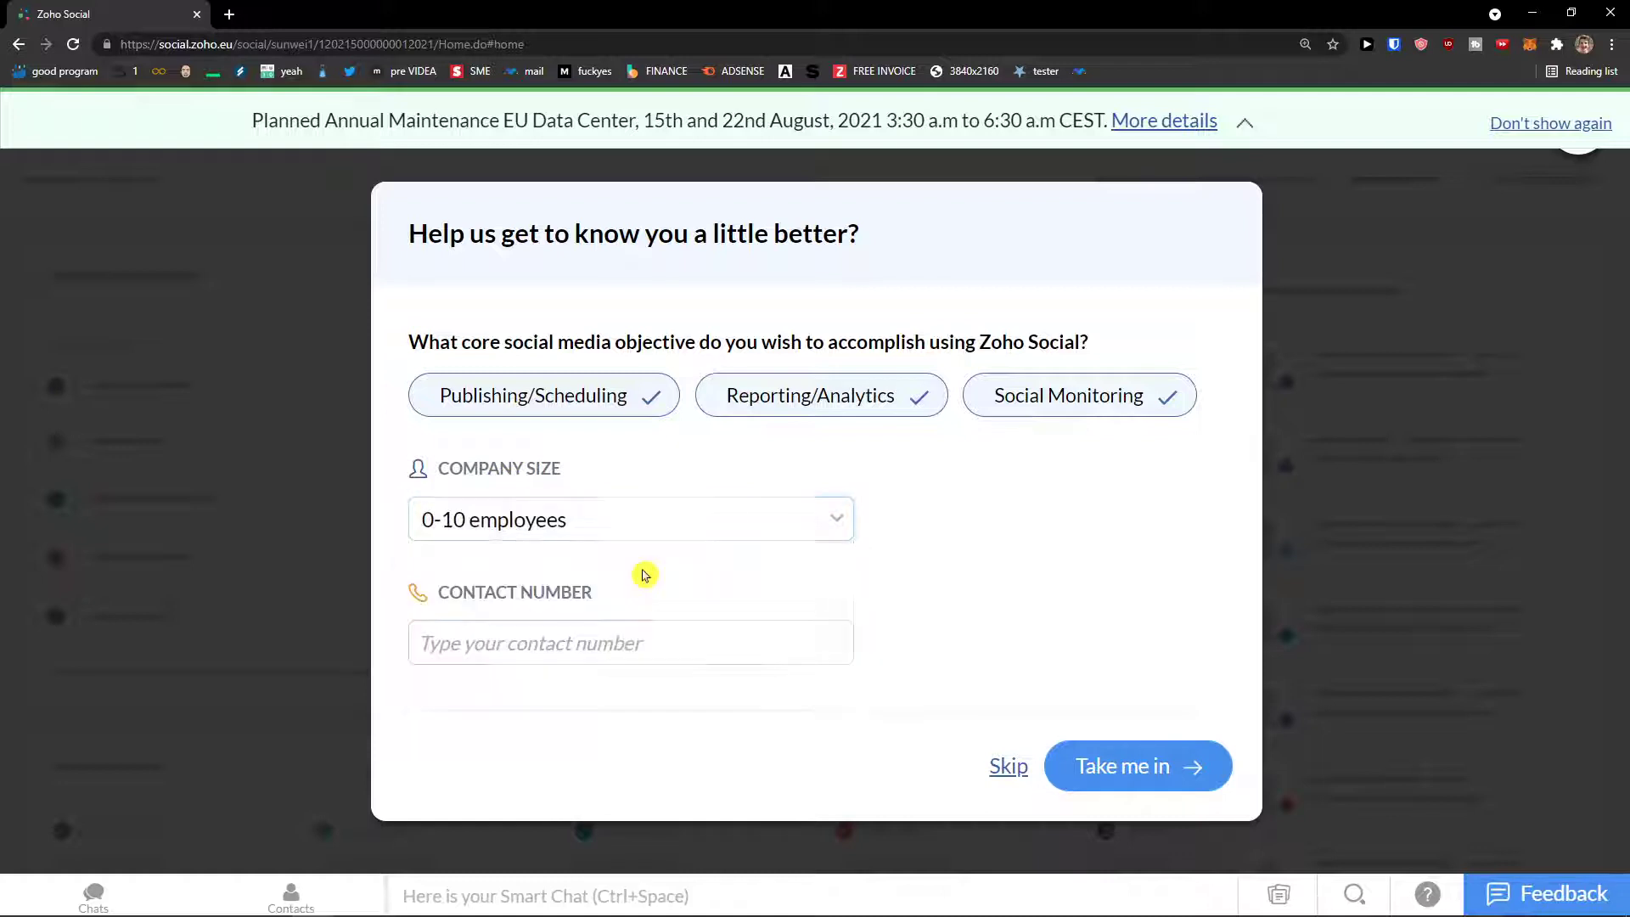
{"action": "left_click", "coordinate": [651, 629]}
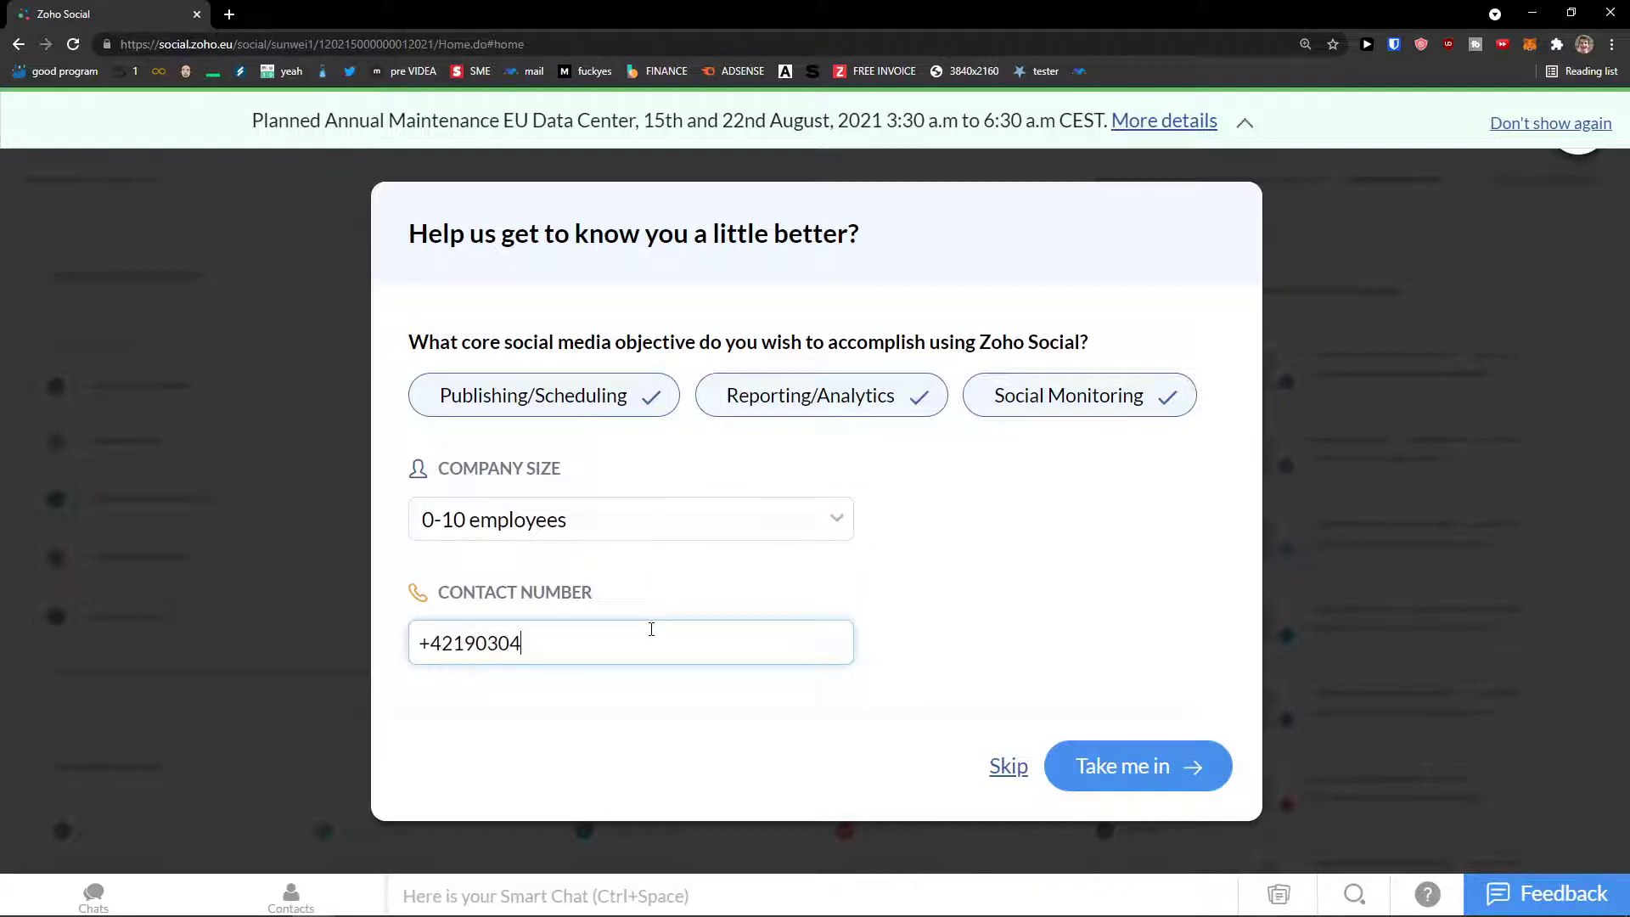
{"action": "left_click", "coordinate": [1091, 766]}
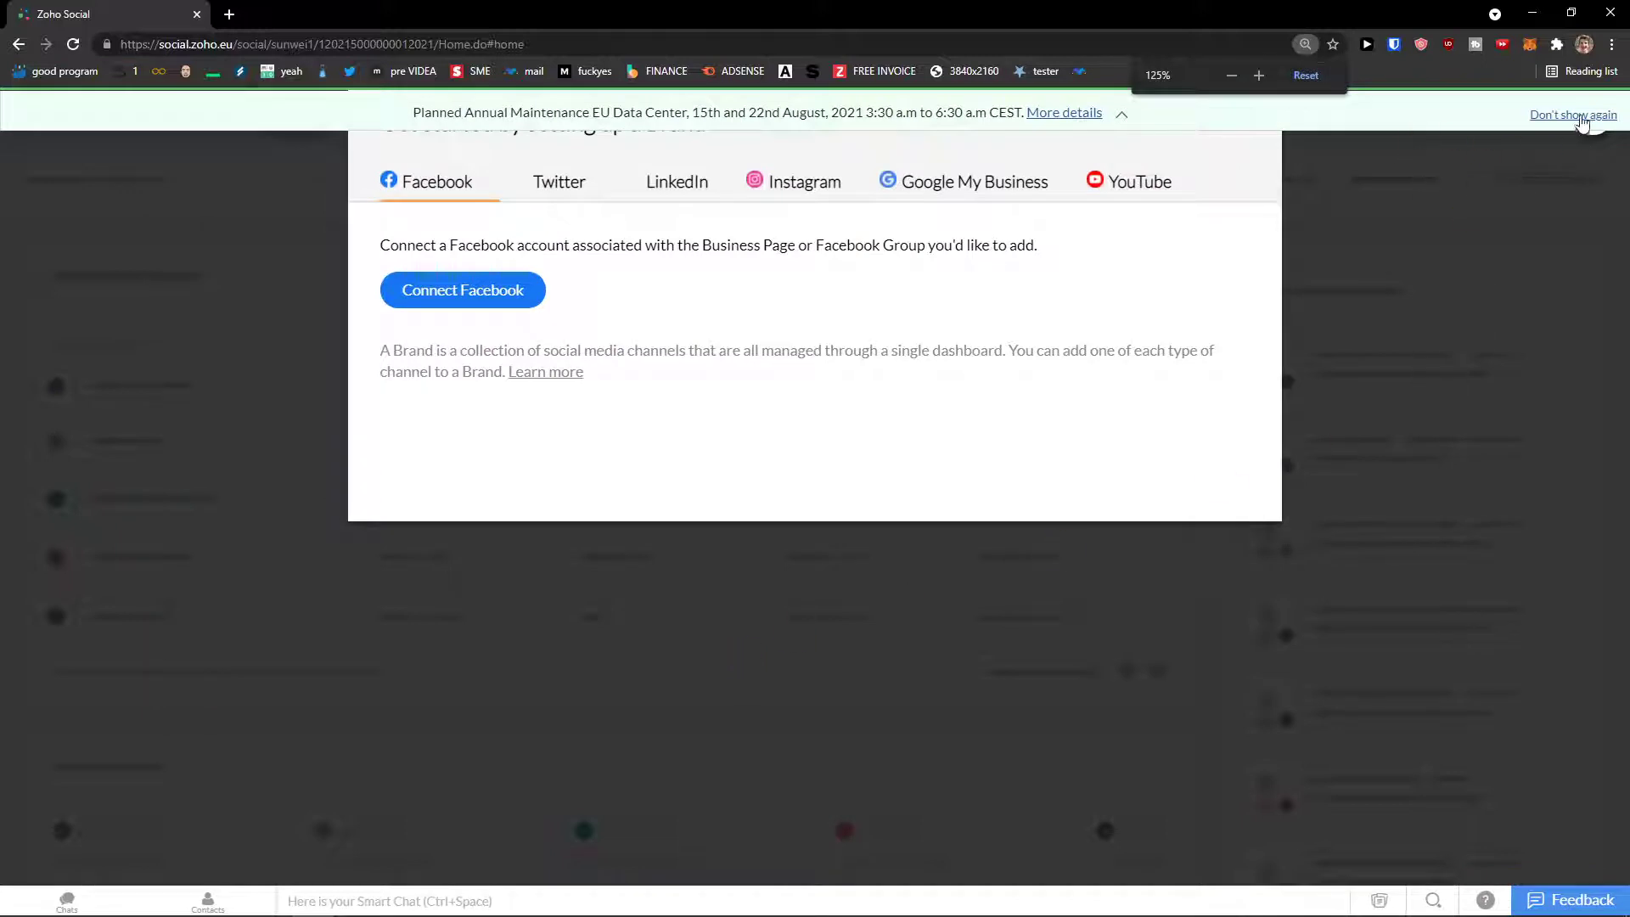
Step: Permanently hide the maintenance notice and show the Twitter option in Brand setup
{"action": "left_click", "coordinate": [1586, 118]}
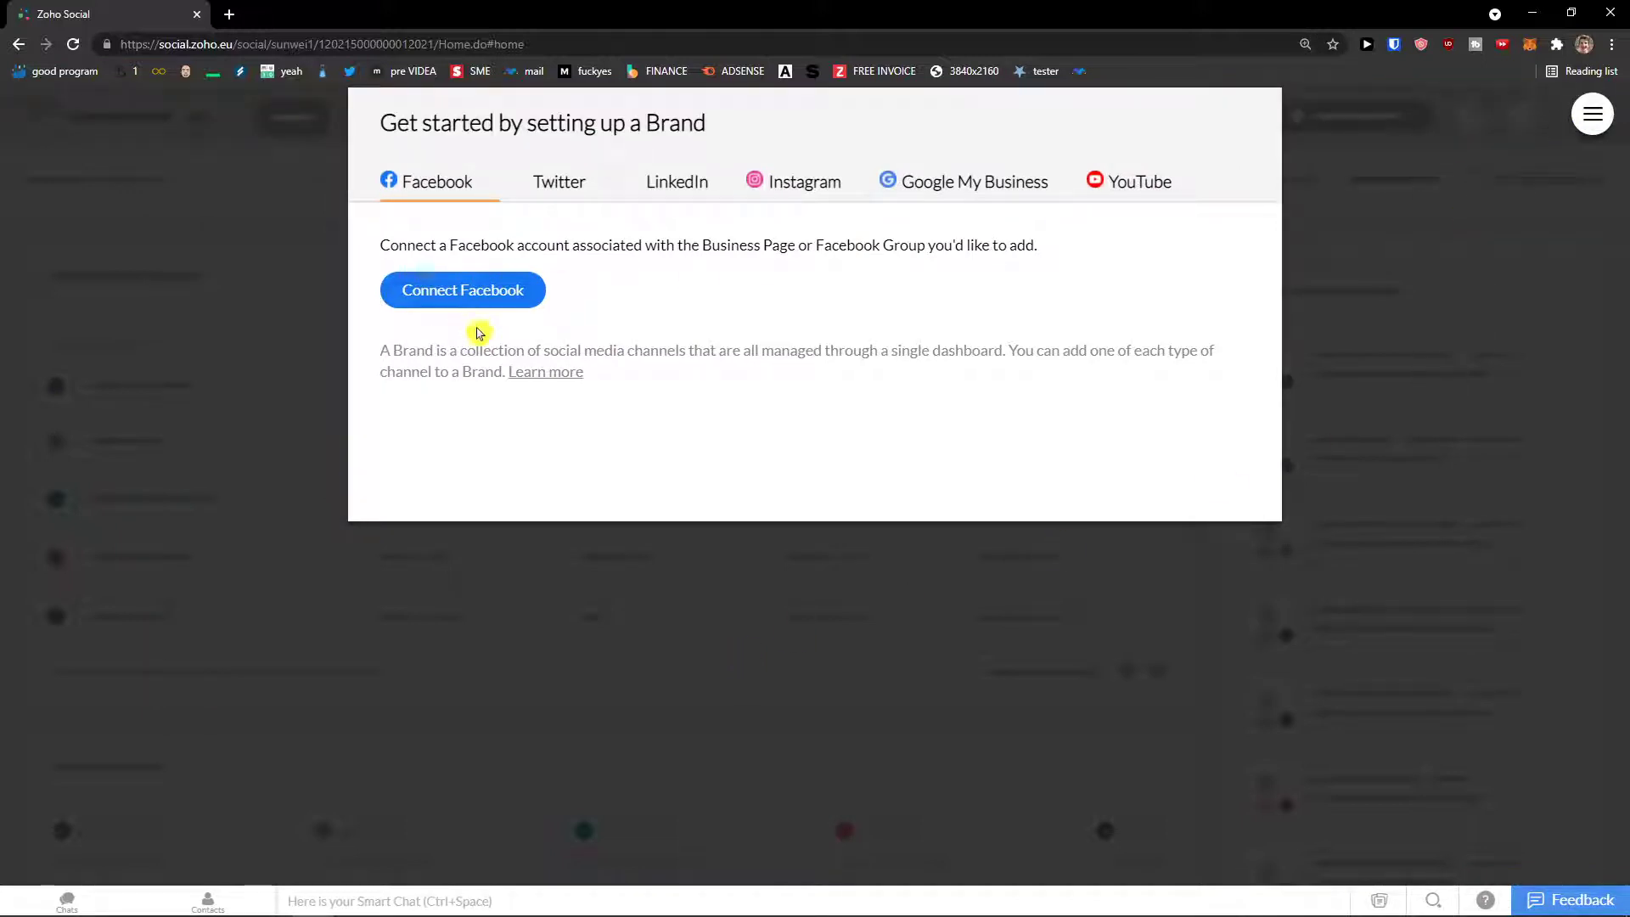
{"action": "left_click", "coordinate": [549, 187]}
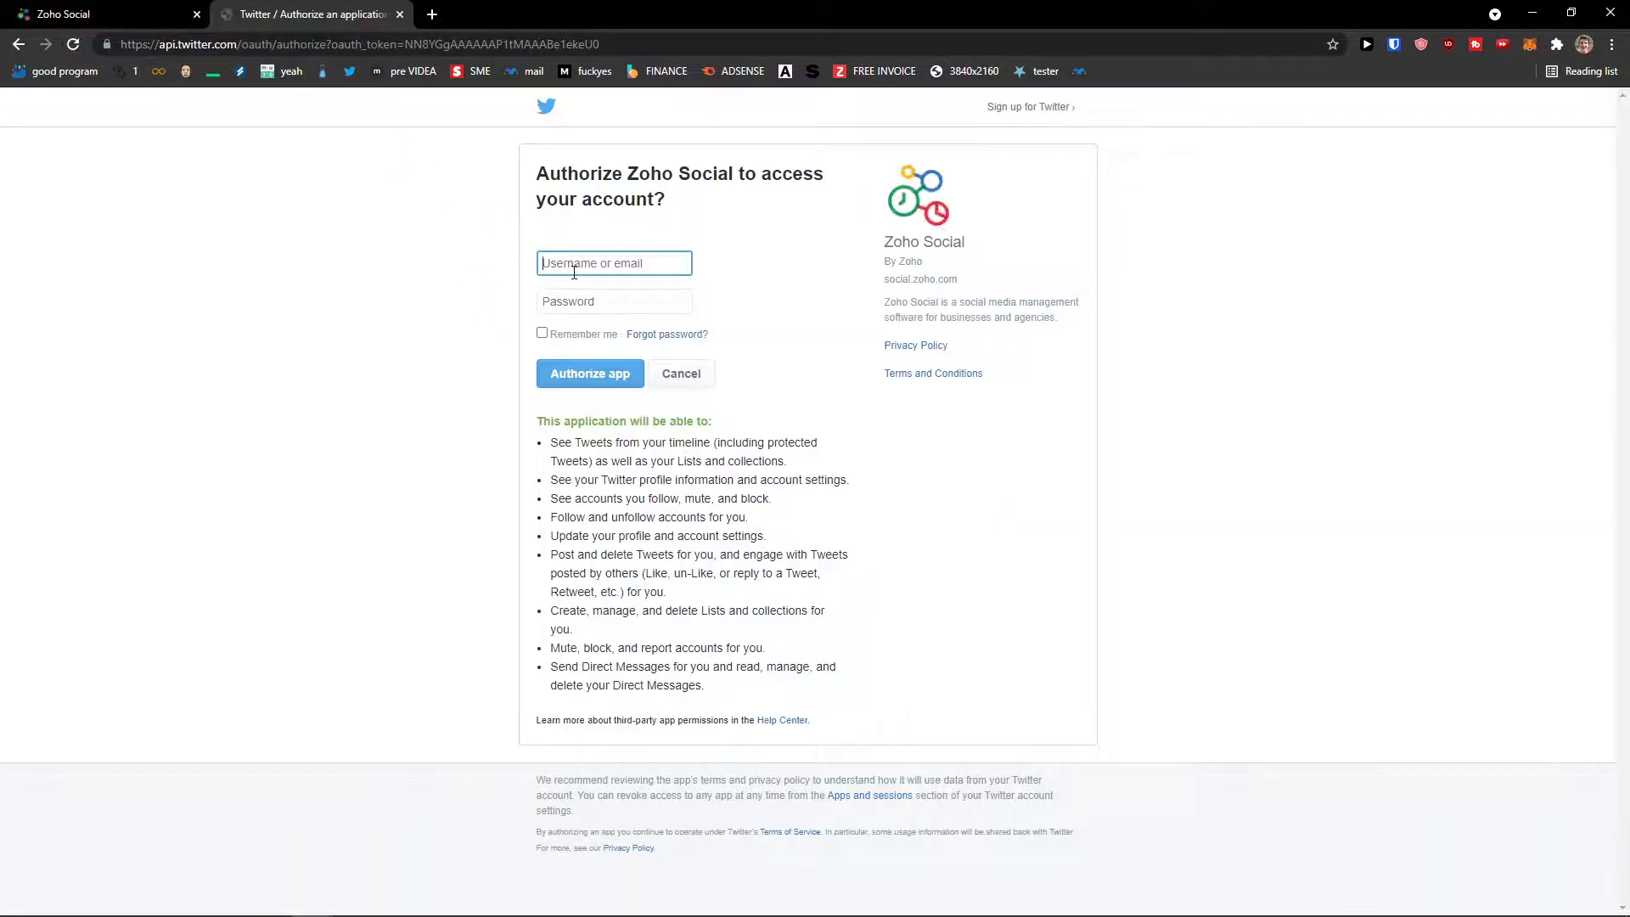
Step: Sign in to Twitter with the account credentials, authorize Zoho Social, and return to its tab
{"action": "key", "text": "Tab"}
{"action": "type", "text": "***"}
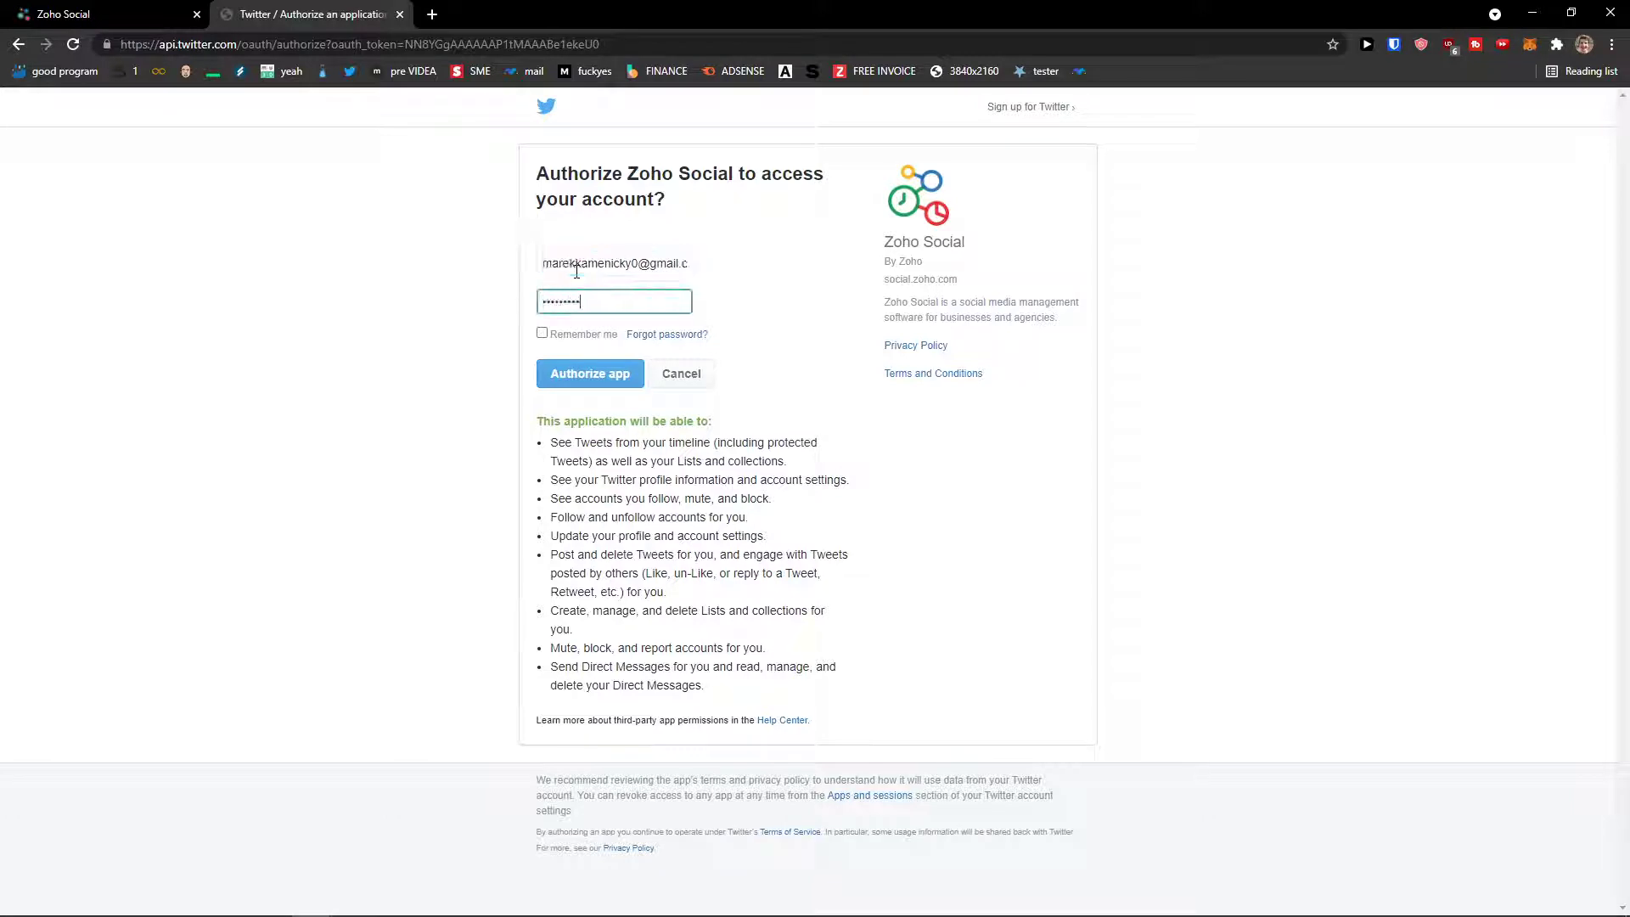
{"action": "left_click", "coordinate": [592, 372]}
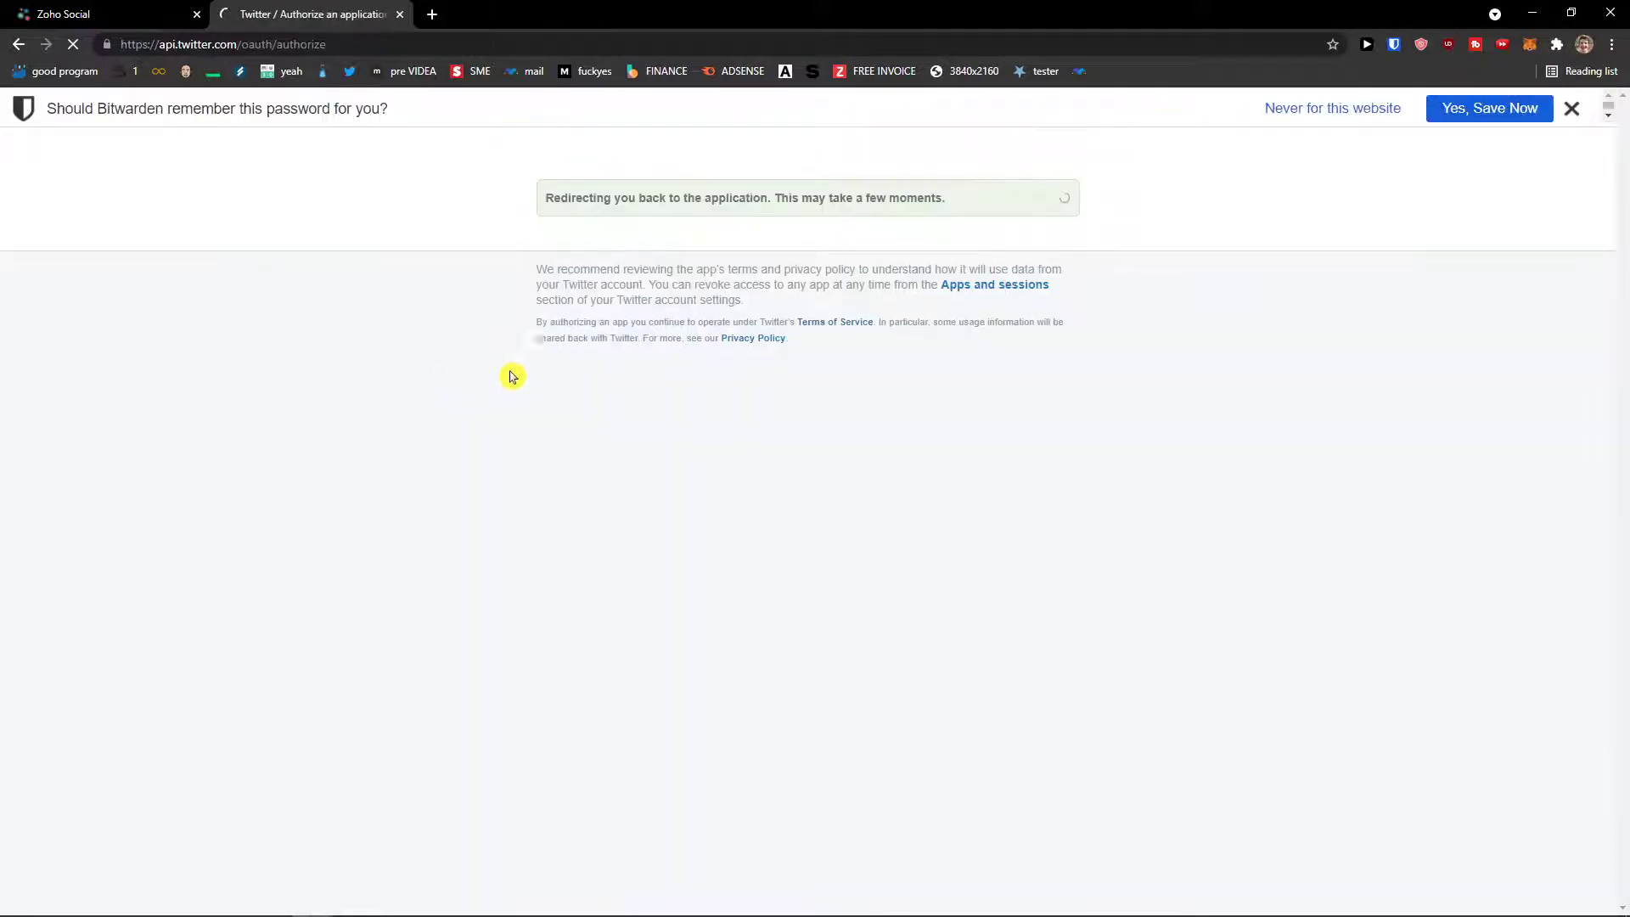
{"action": "left_click", "coordinate": [61, 8]}
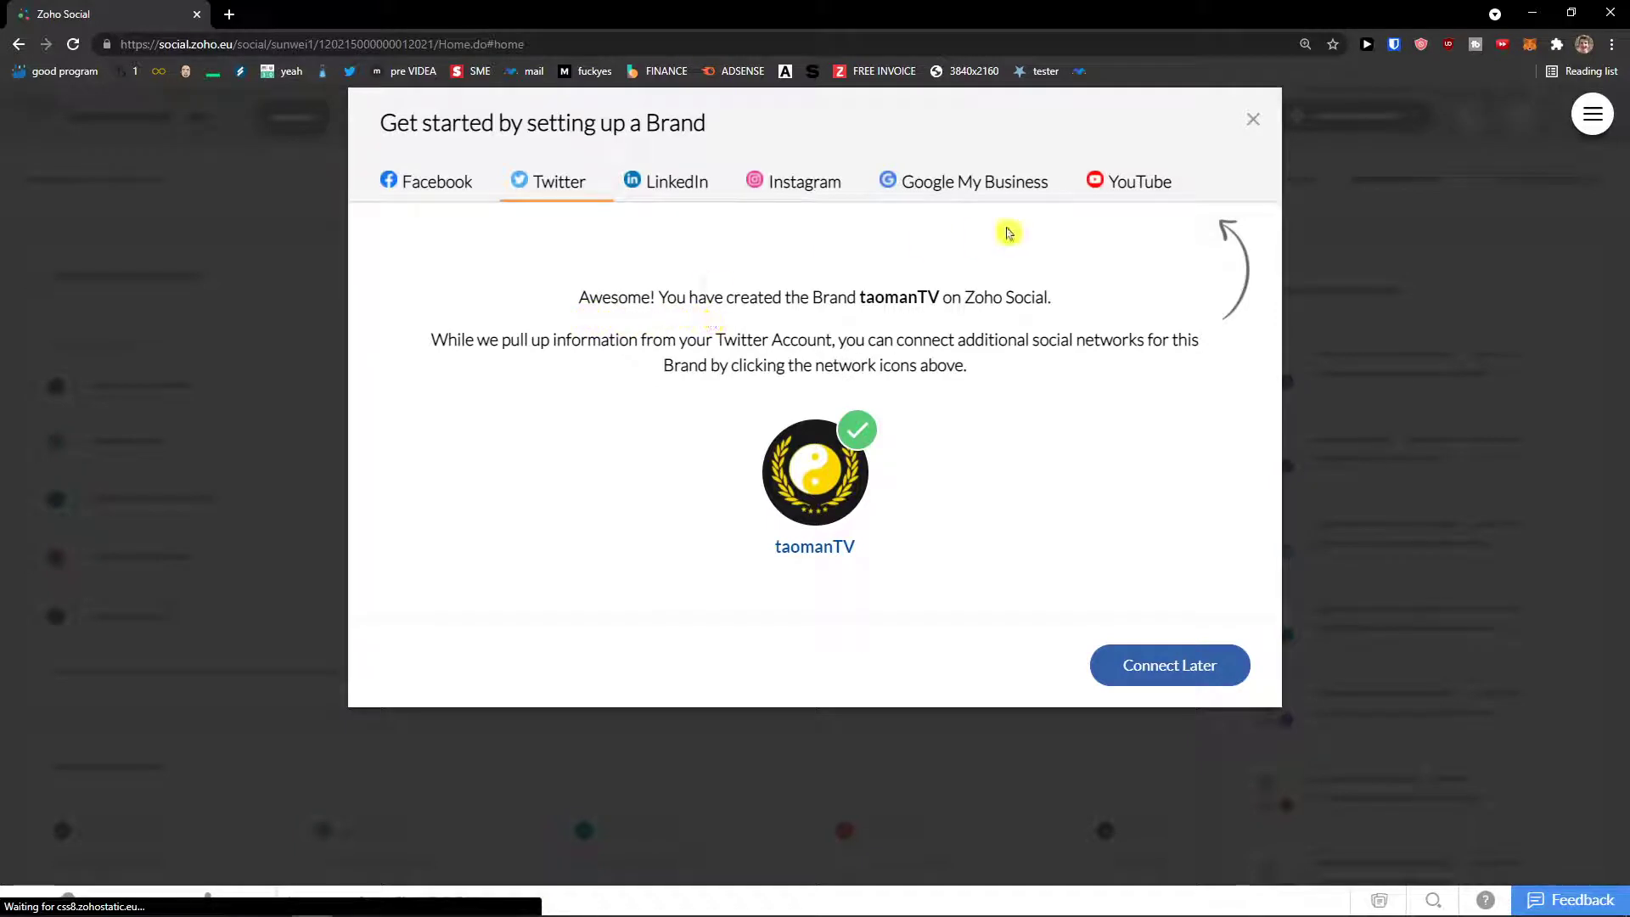
Step: Browse the YouTube, Google My Business, Instagram, LinkedIn and Facebook options, then postpone connecting more
{"action": "left_click", "coordinate": [1115, 195]}
{"action": "left_click", "coordinate": [813, 191]}
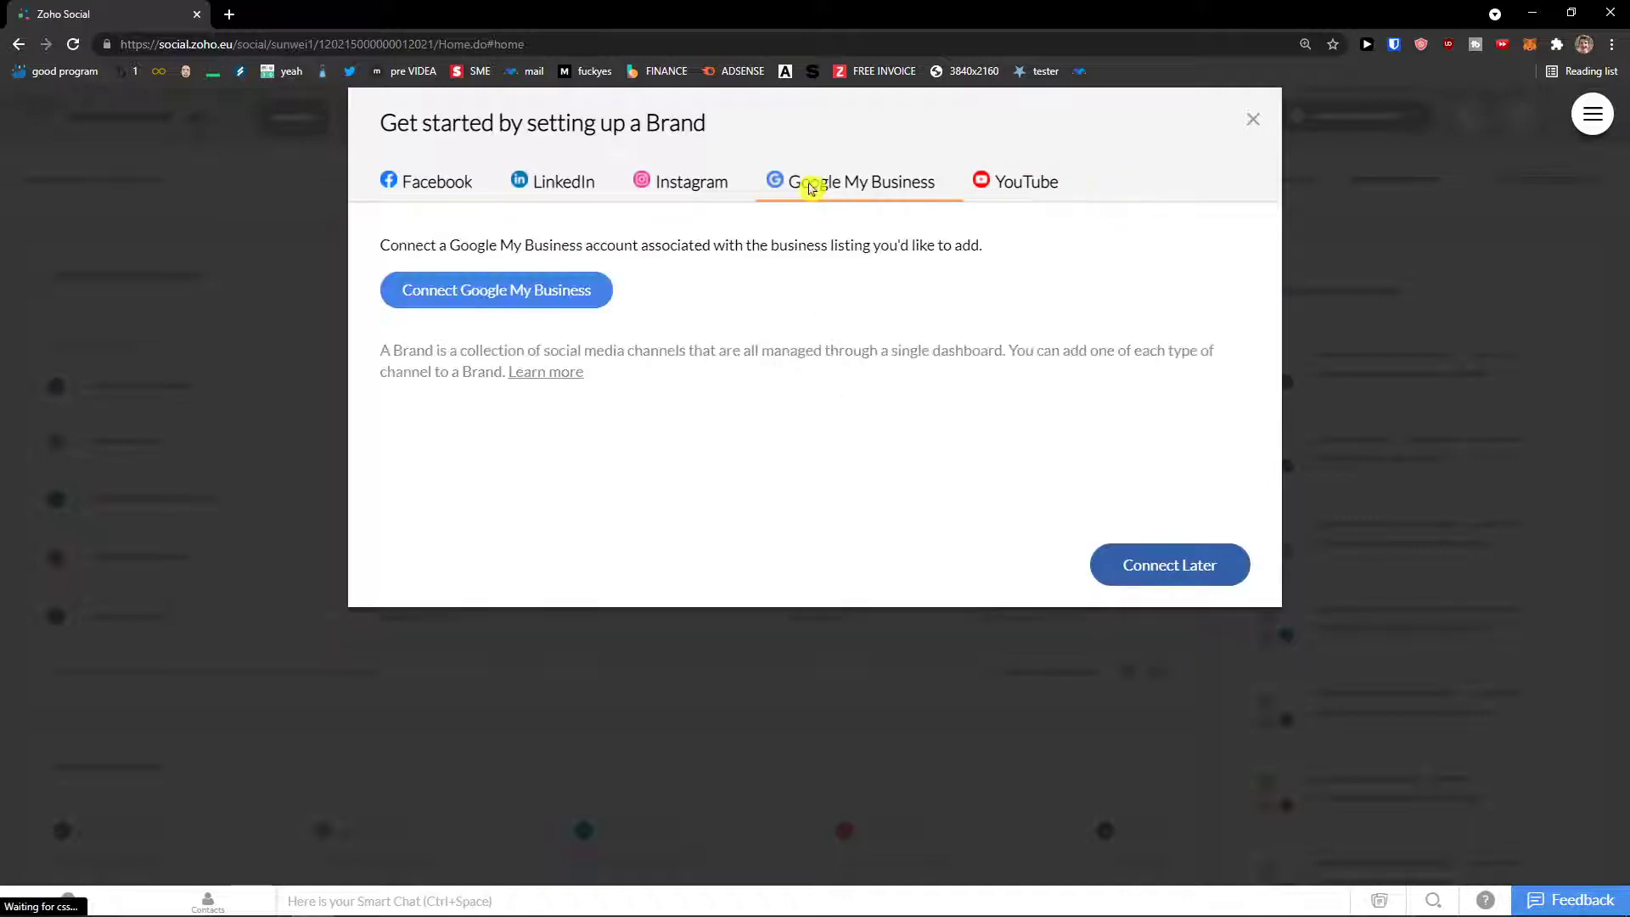
{"action": "left_click", "coordinate": [665, 193]}
{"action": "left_click", "coordinate": [563, 190]}
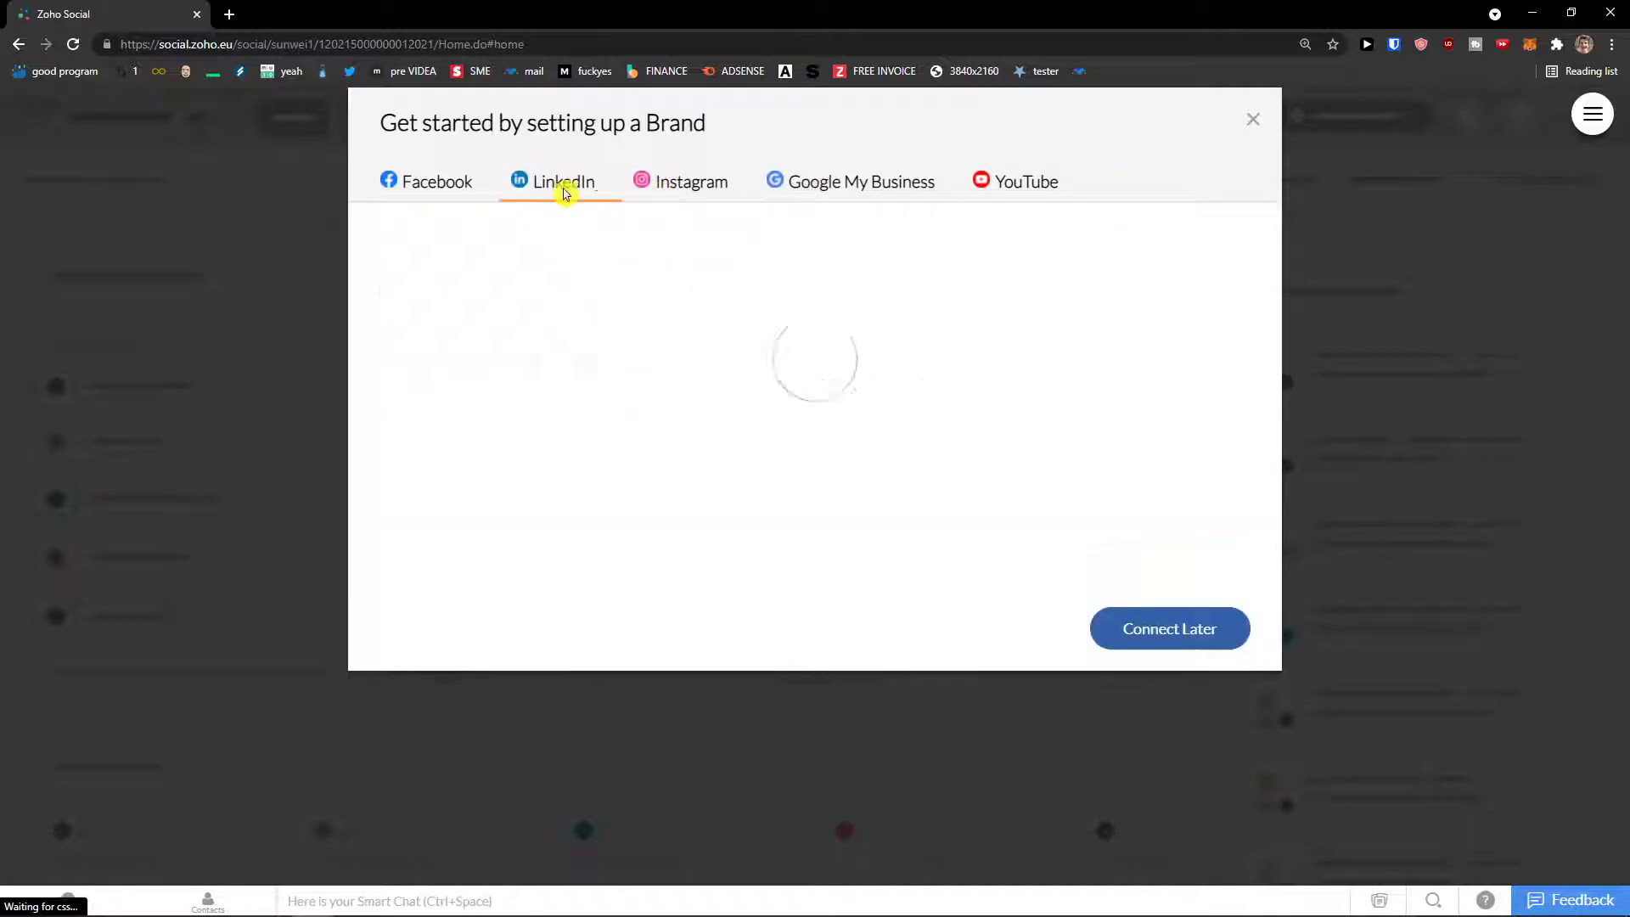
{"action": "left_click", "coordinate": [457, 193]}
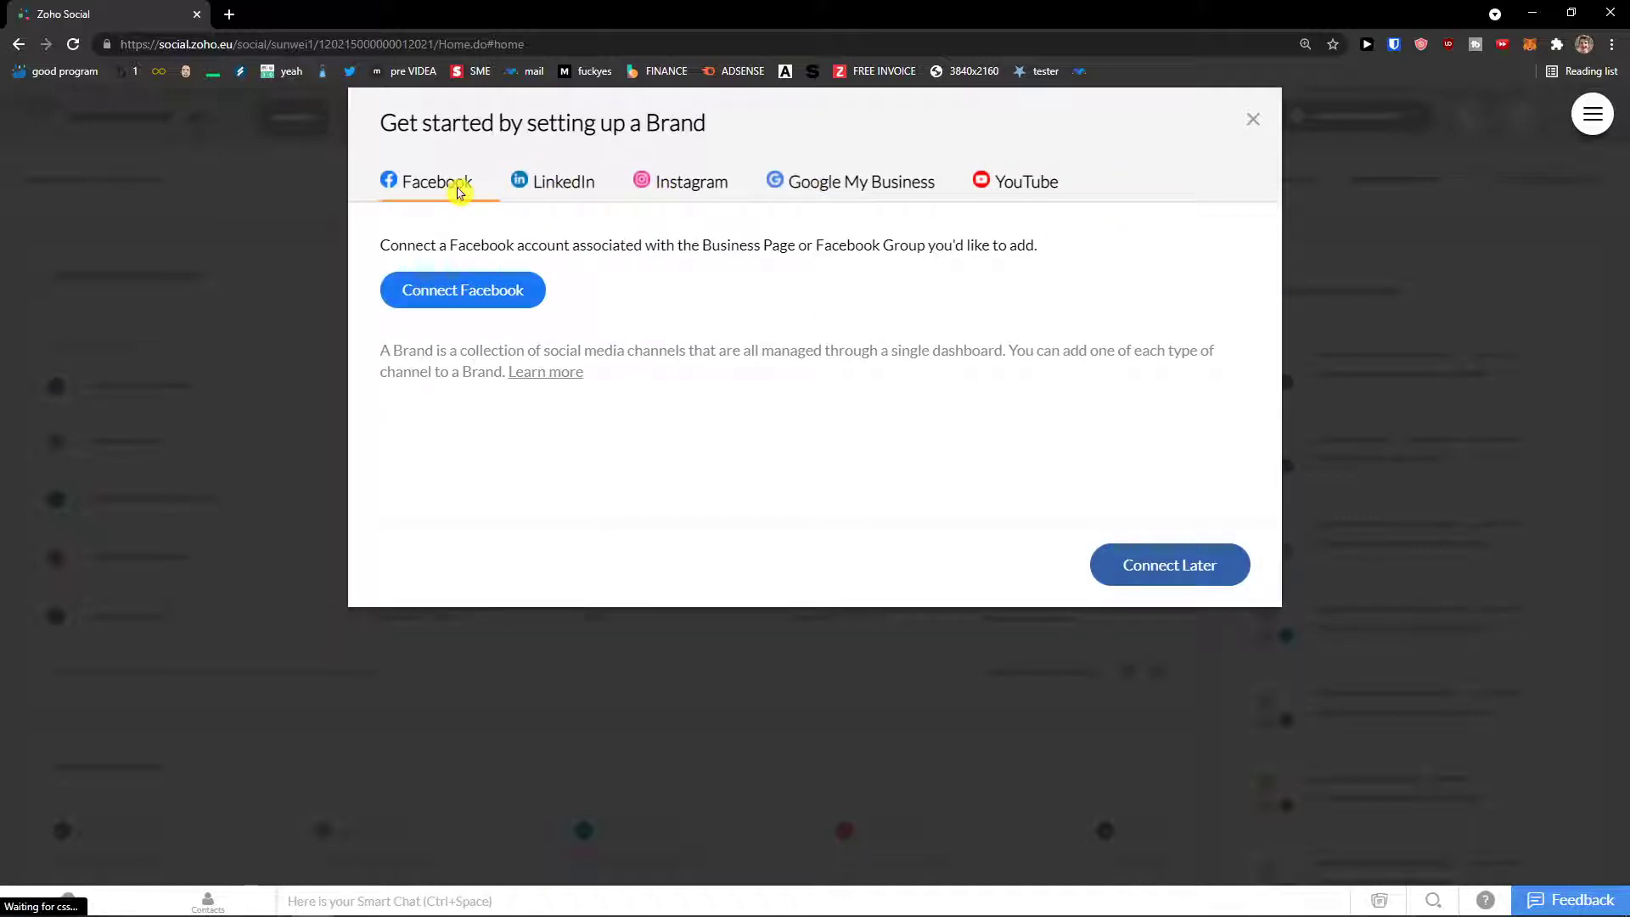
{"action": "left_click", "coordinate": [543, 192]}
{"action": "left_click", "coordinate": [479, 193]}
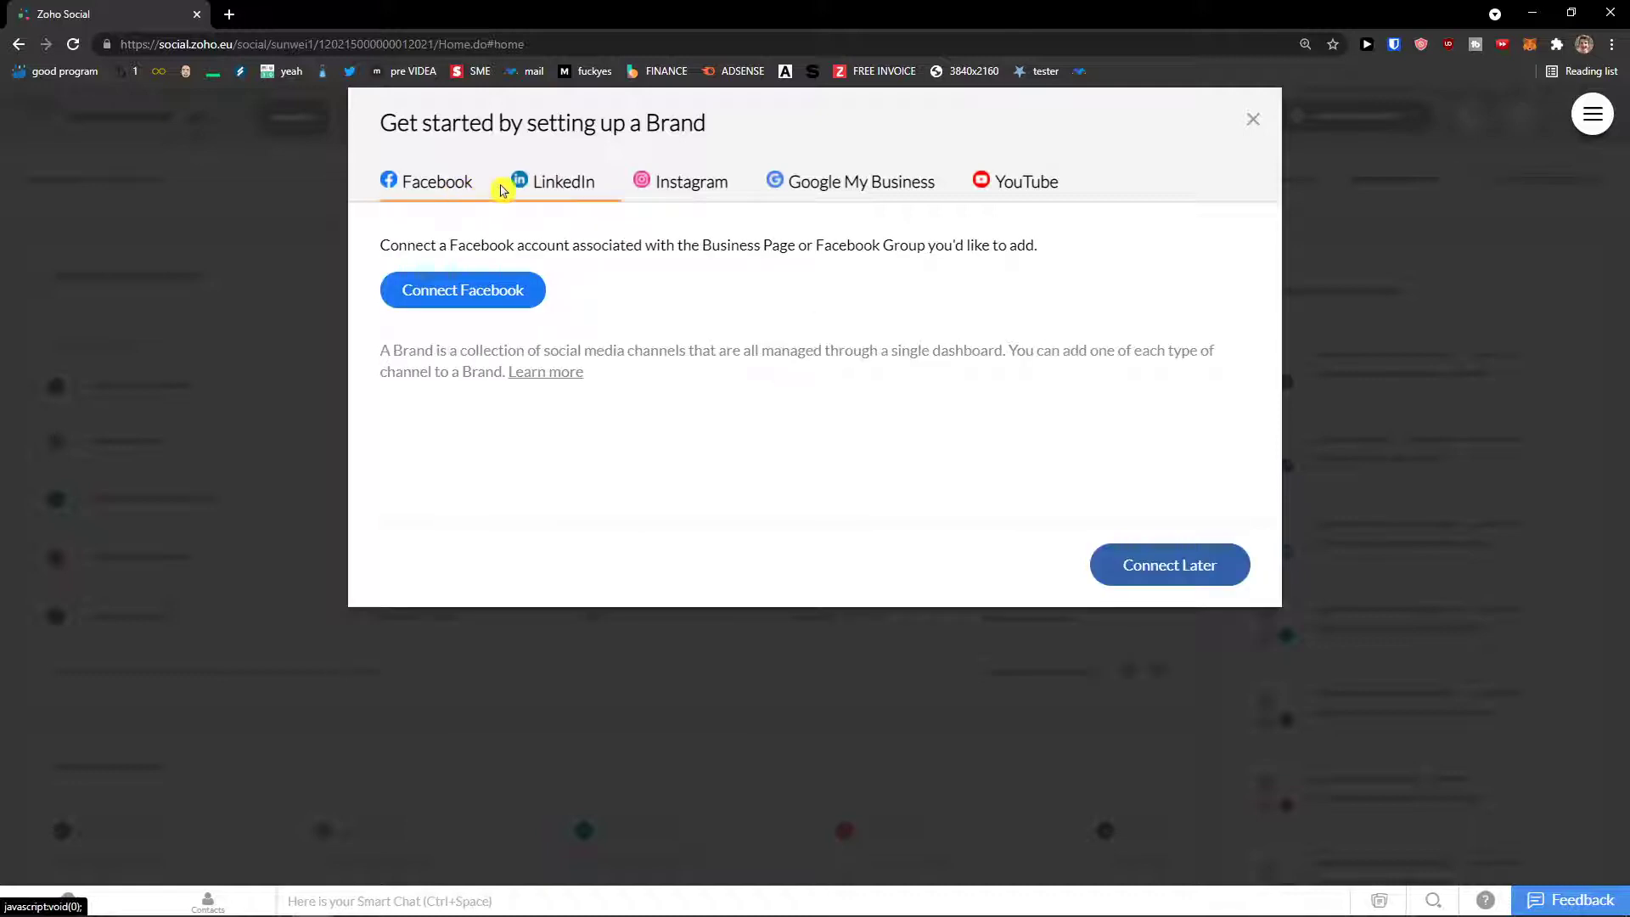
{"action": "left_click", "coordinate": [1141, 571]}
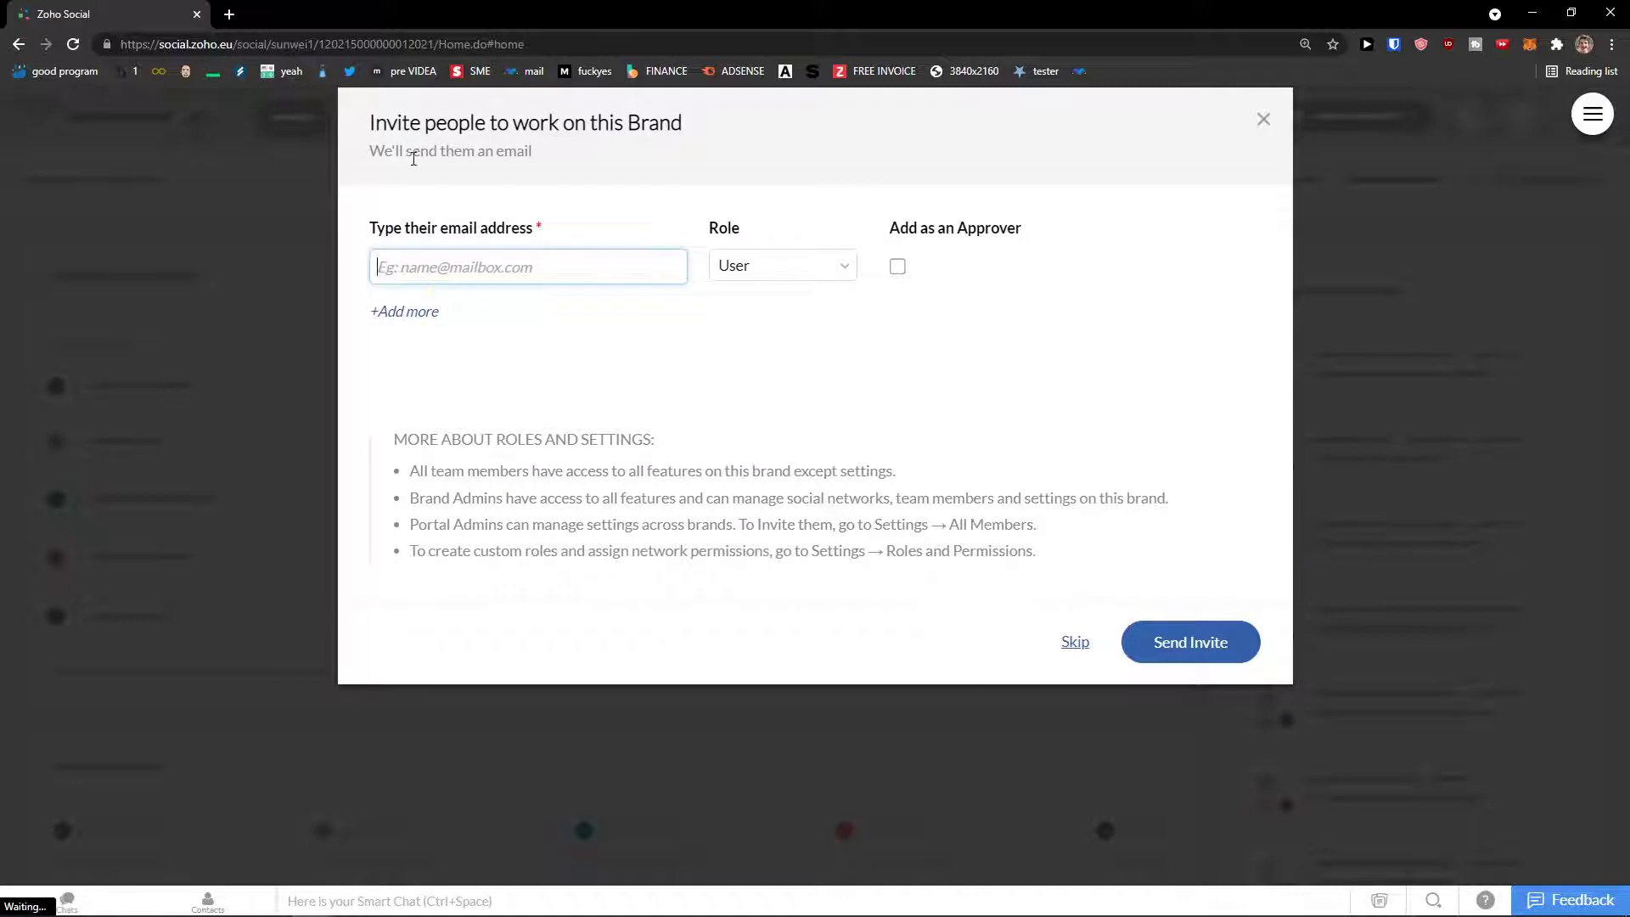
Step: Review the Brand Admin, User and Limited Publisher invitee roles, then skip inviting team members
{"action": "left_click_drag", "start_coordinate": [374, 123], "coordinate": [684, 127]}
{"action": "left_click", "coordinate": [535, 263]}
{"action": "key", "text": "ctrl+plus"}
{"action": "key", "text": "ctrl+plus"}
{"action": "left_click", "coordinate": [830, 343]}
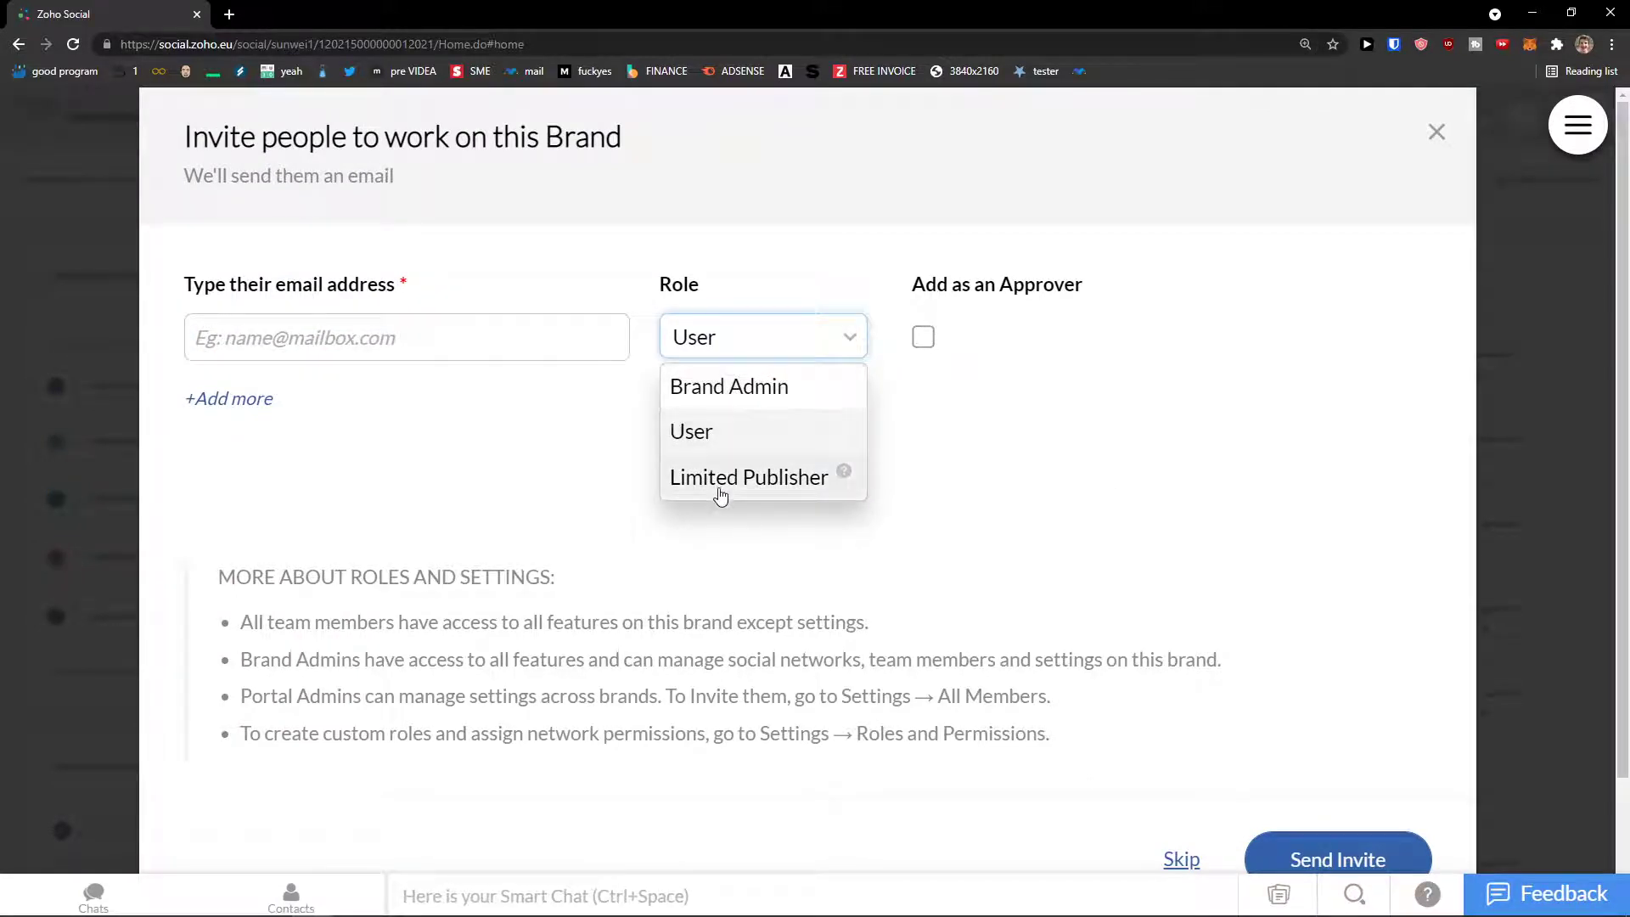
{"action": "mouse_move", "coordinate": [835, 472]}
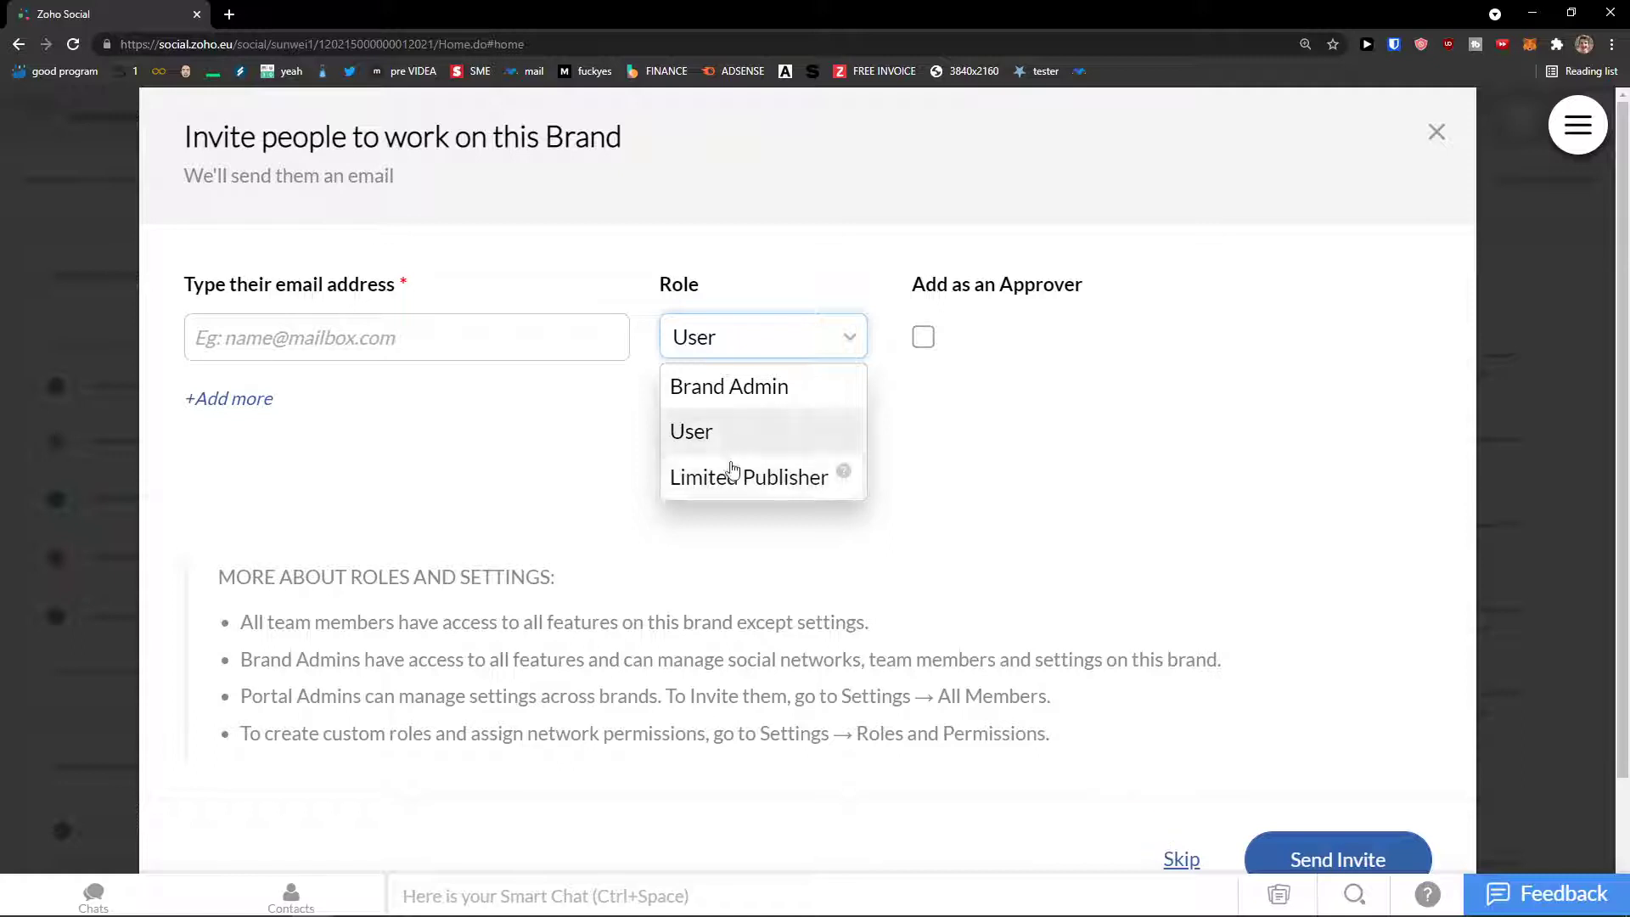
{"action": "left_click", "coordinate": [1179, 857]}
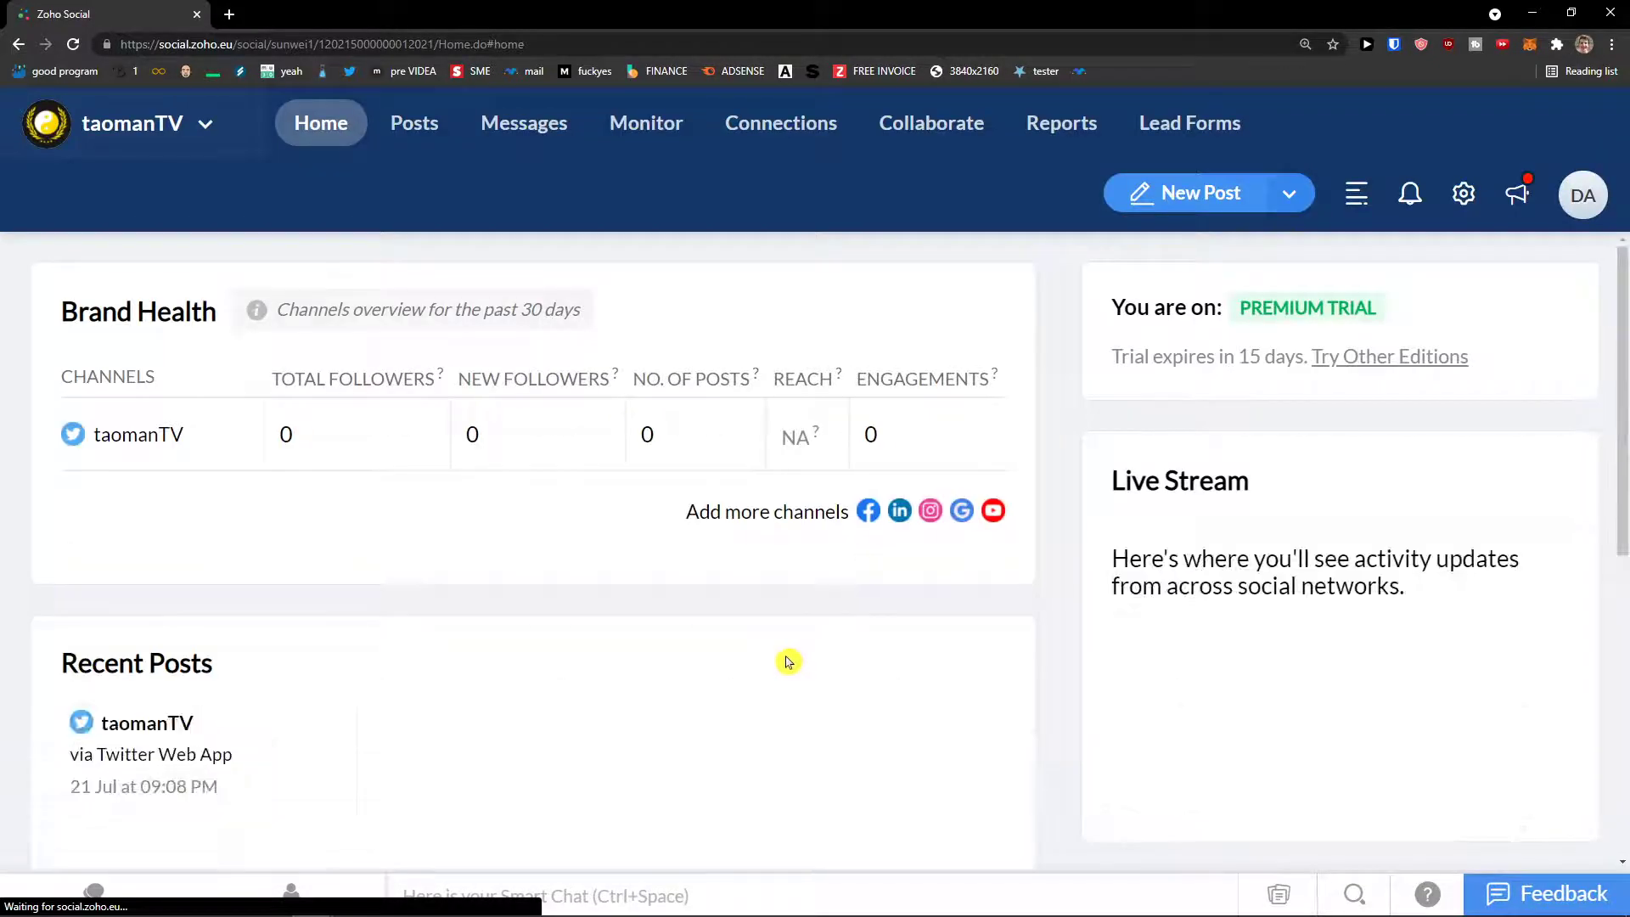
Step: Scroll the taomanTV Home dashboard, zoom the page out and open the brand dropdown
{"action": "scroll", "coordinate": [779, 660], "scroll_direction": "down", "scroll_amount": 5}
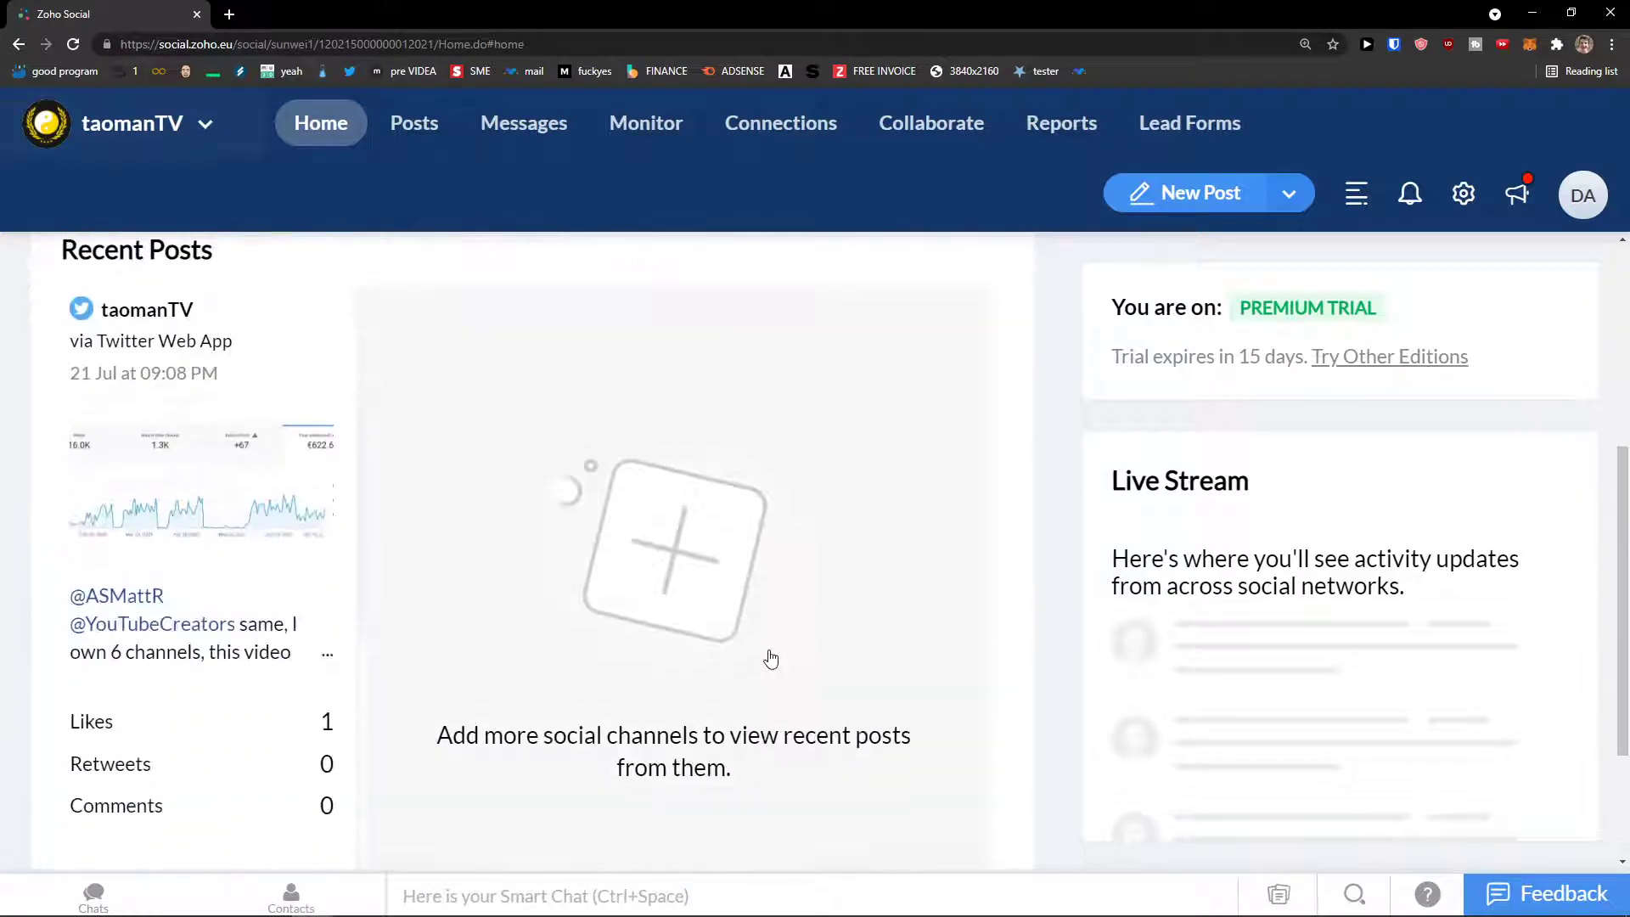
{"action": "scroll", "coordinate": [771, 659], "scroll_direction": "up", "scroll_amount": 5}
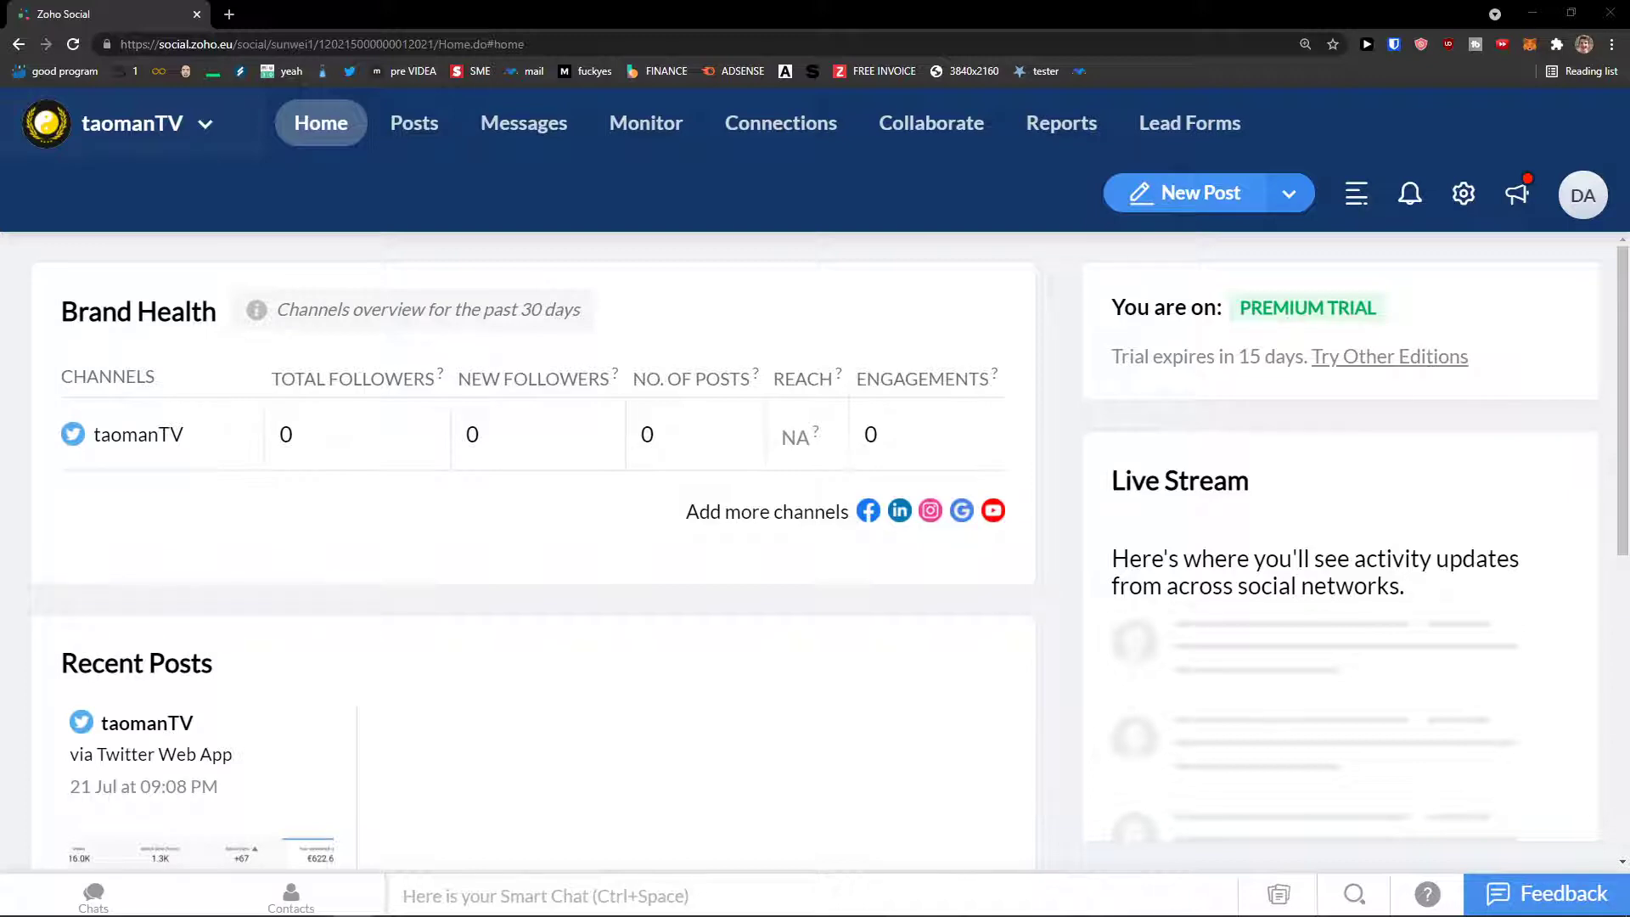
{"action": "scroll", "coordinate": [200, 661], "scroll_direction": "down", "scroll_amount": 5}
{"action": "scroll", "coordinate": [201, 660], "scroll_direction": "up", "scroll_amount": 5}
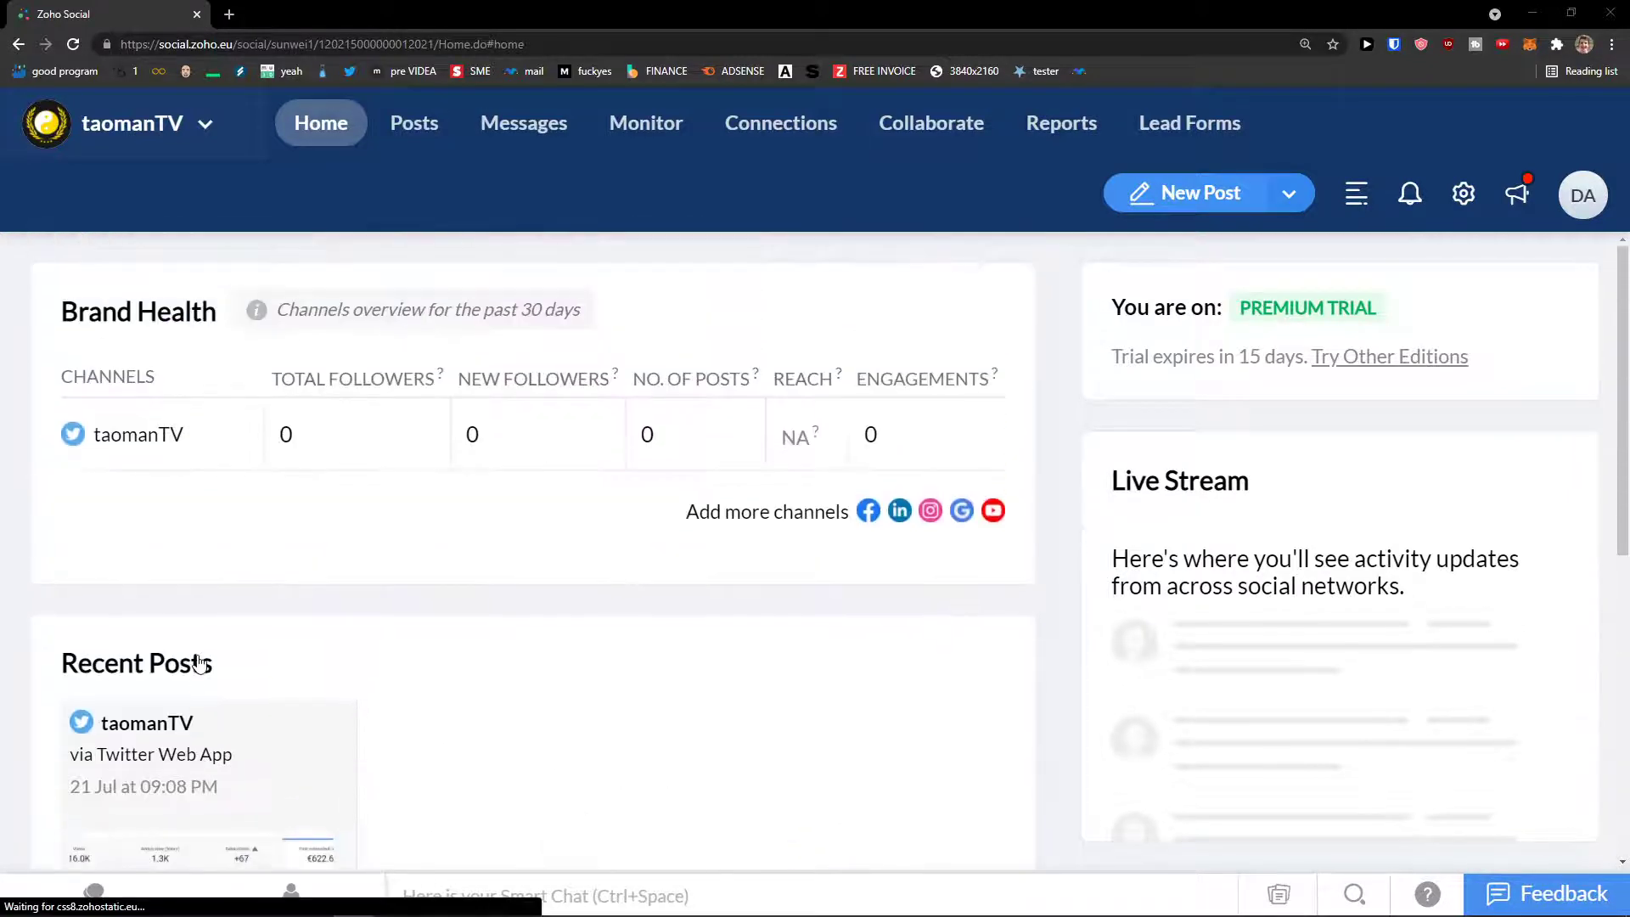
{"action": "key", "text": "ctrl+minus"}
{"action": "key", "text": "ctrl+minus"}
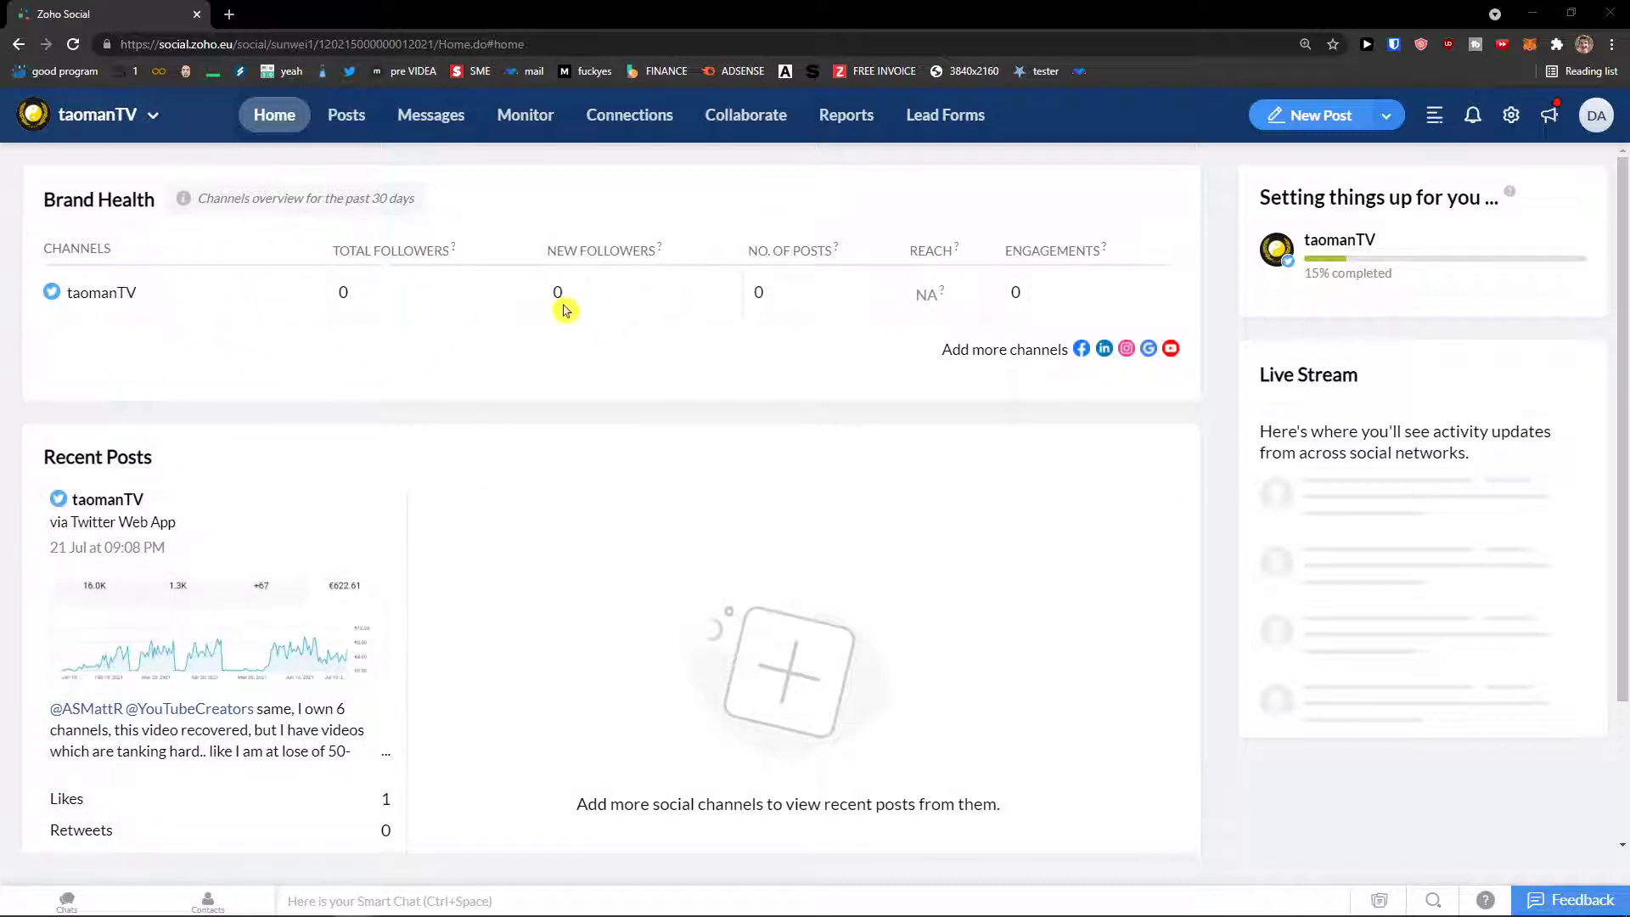
{"action": "left_click", "coordinate": [885, 403]}
{"action": "left_click", "coordinate": [141, 119]}
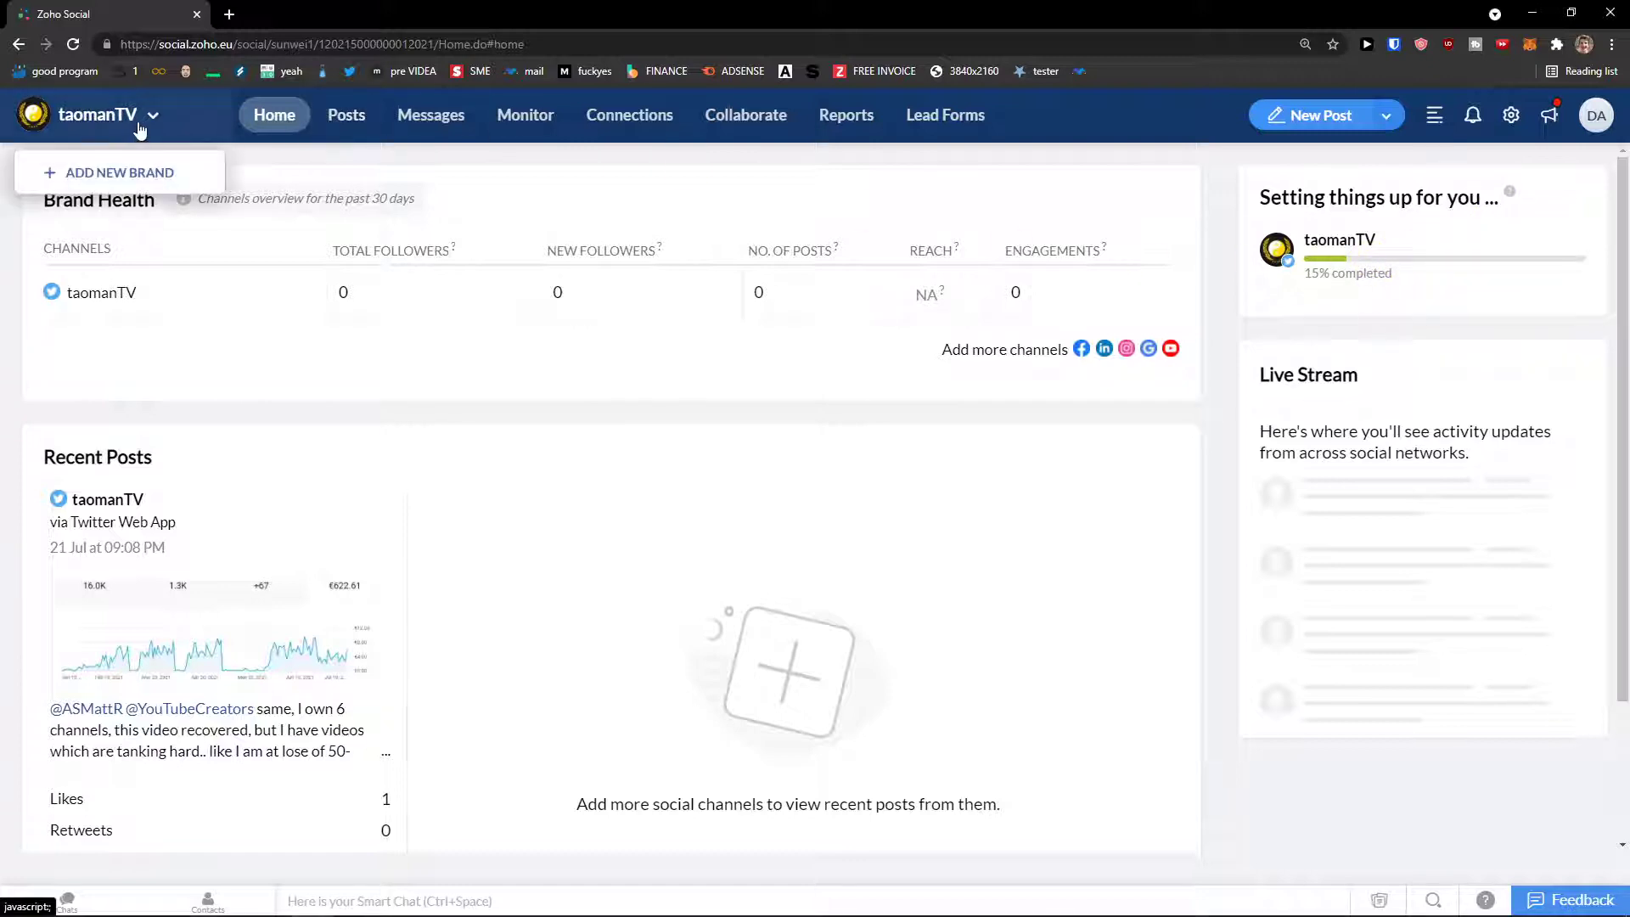
Step: Review the Twitter channel's Published Posts and Scheduled Posts lists, then move on to Twitter mentions
{"action": "left_click", "coordinate": [345, 118]}
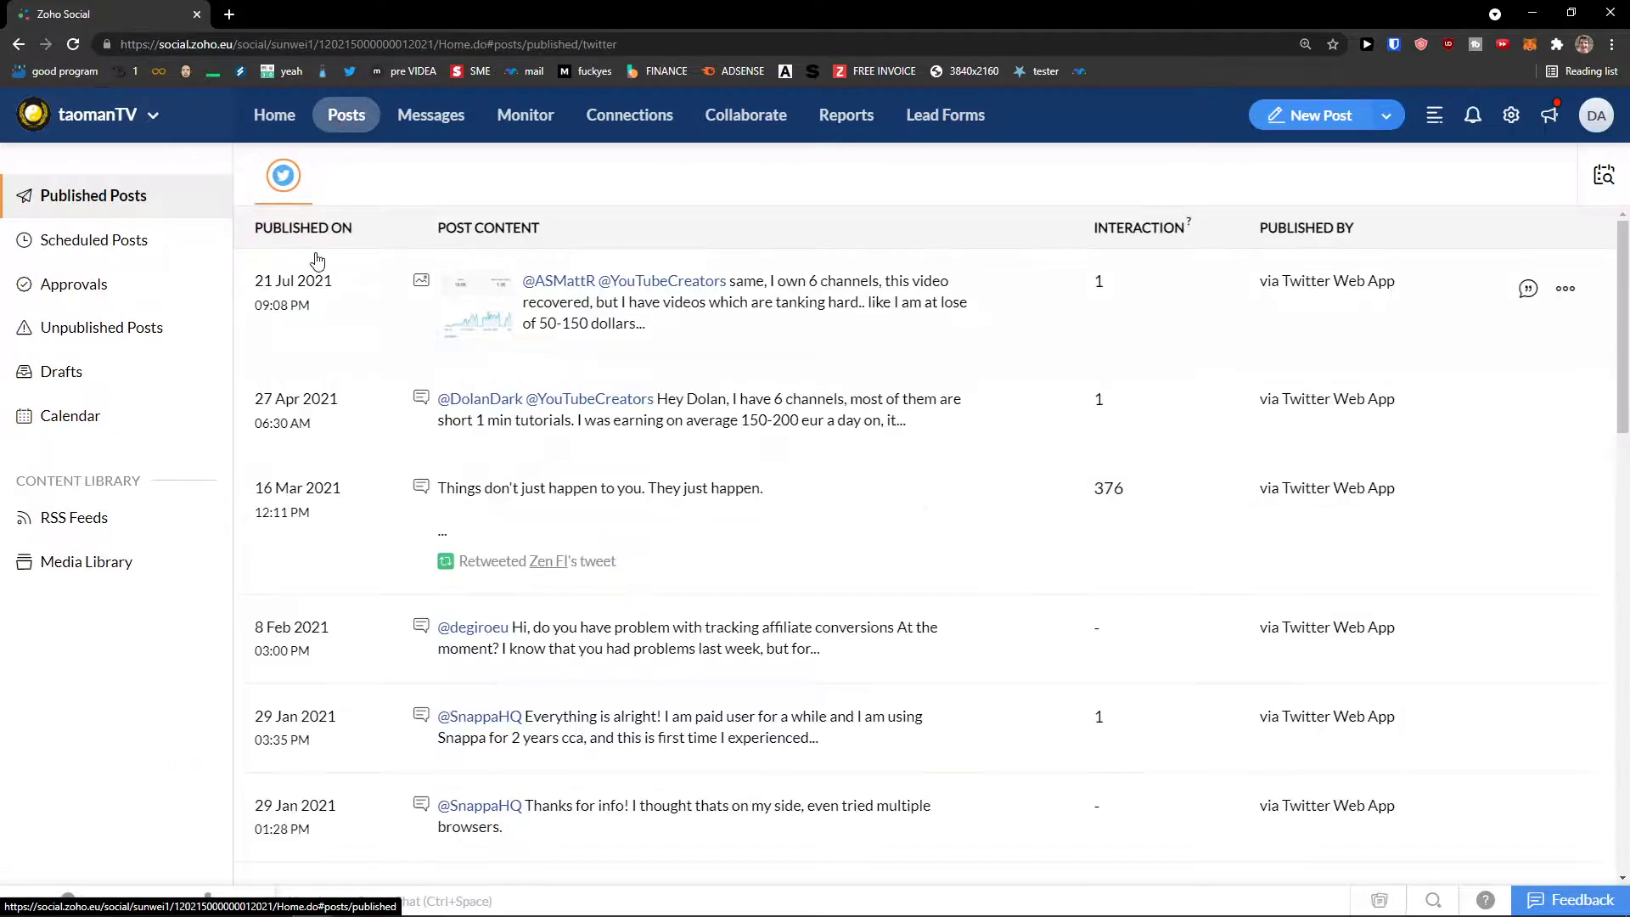
{"action": "scroll", "coordinate": [322, 260], "scroll_direction": "down", "scroll_amount": 2}
{"action": "scroll", "coordinate": [327, 258], "scroll_direction": "up", "scroll_amount": 2}
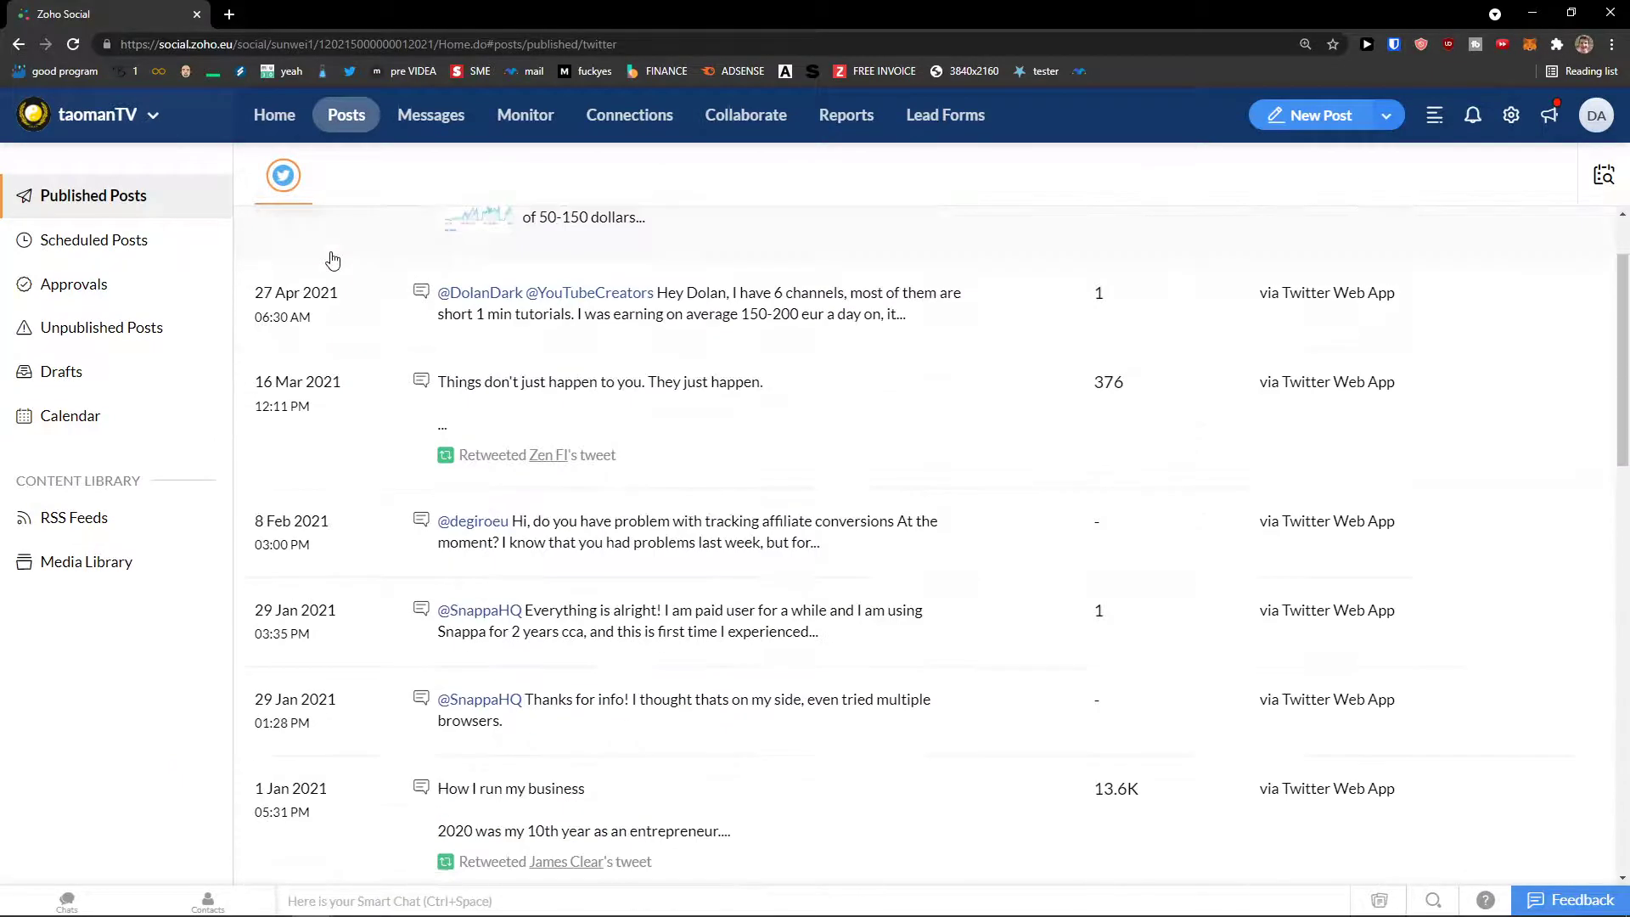
{"action": "left_click", "coordinate": [190, 260]}
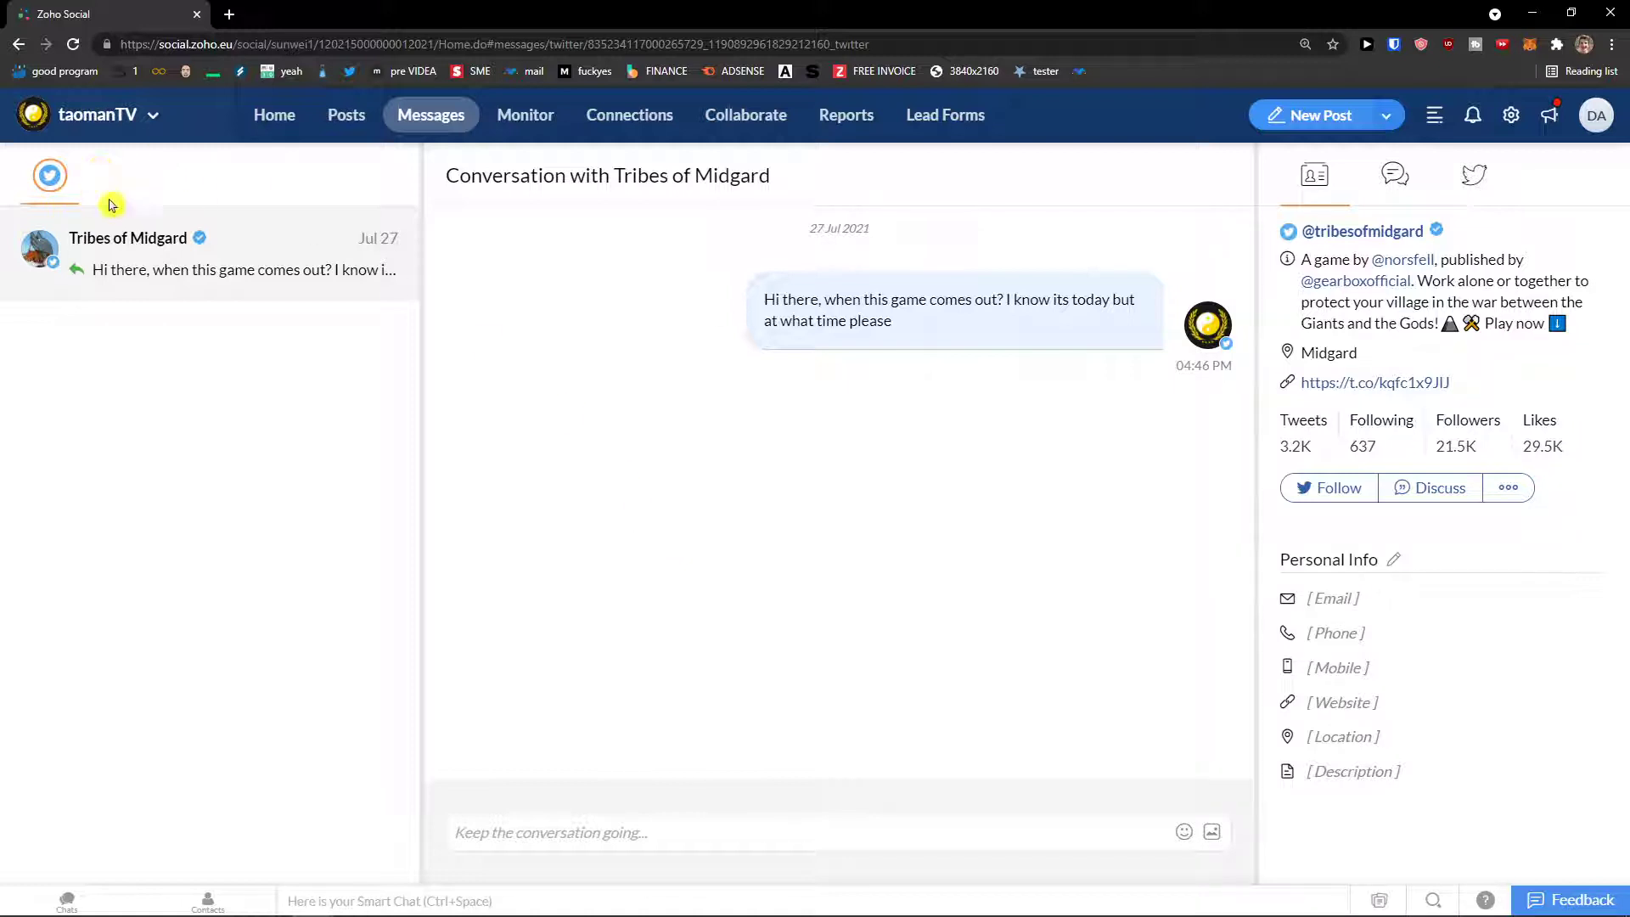
{"action": "left_click", "coordinate": [516, 129]}
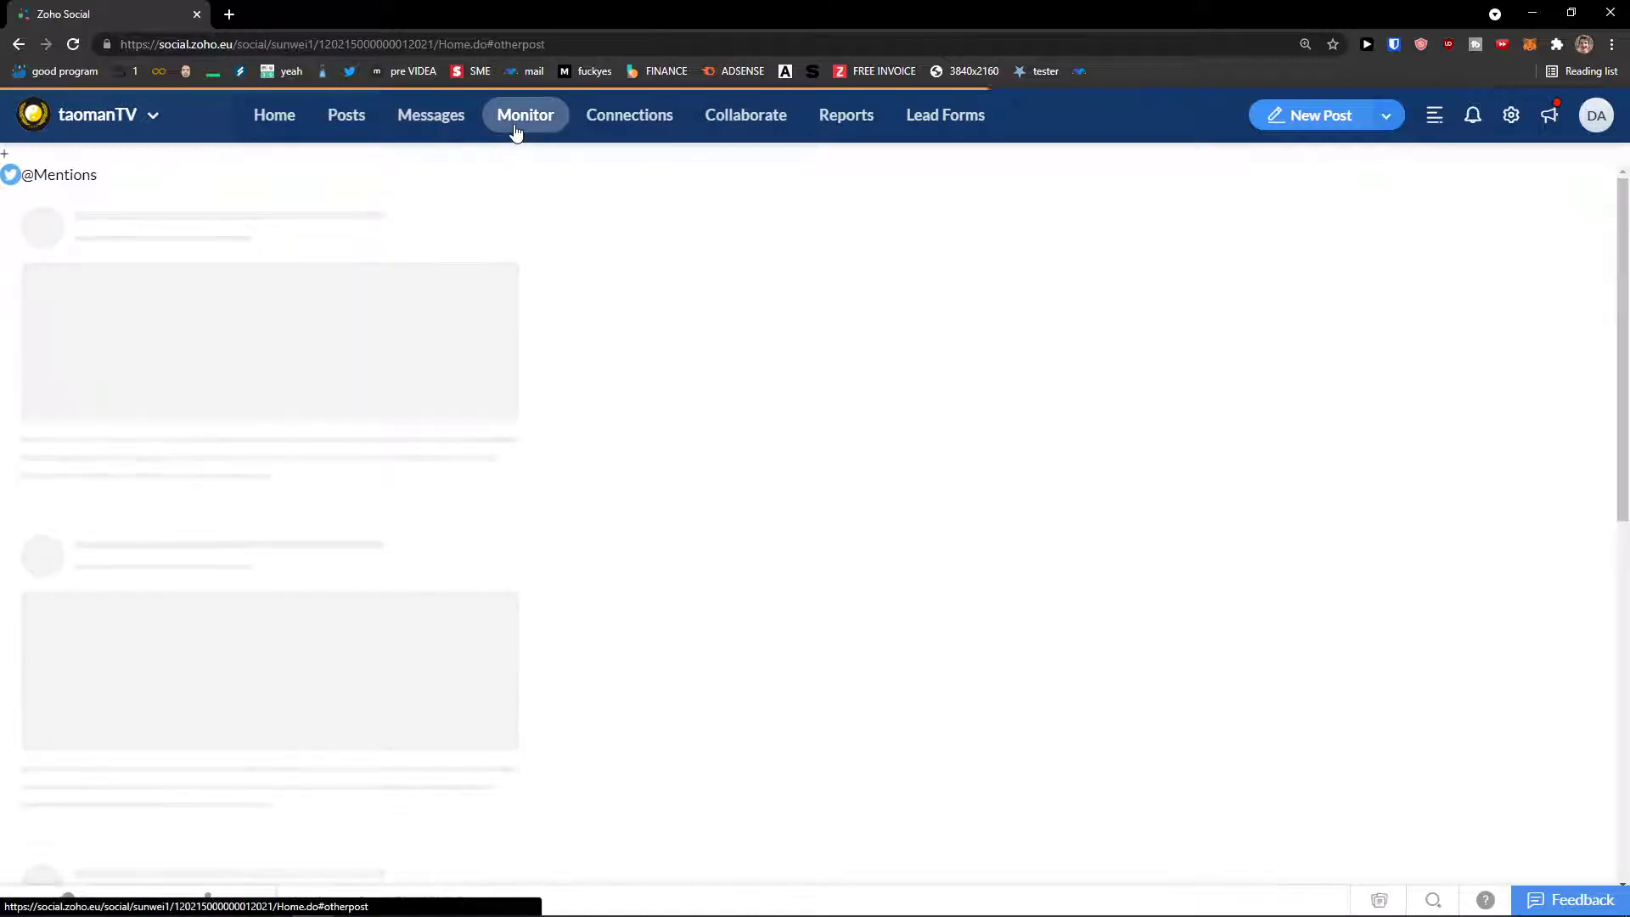
Step: Tour the Monitor, Connections, Collaborate, Reports and Lead Forms pages, then view the Premium Trial account details
{"action": "scroll", "coordinate": [393, 317], "scroll_direction": "down", "scroll_amount": 2}
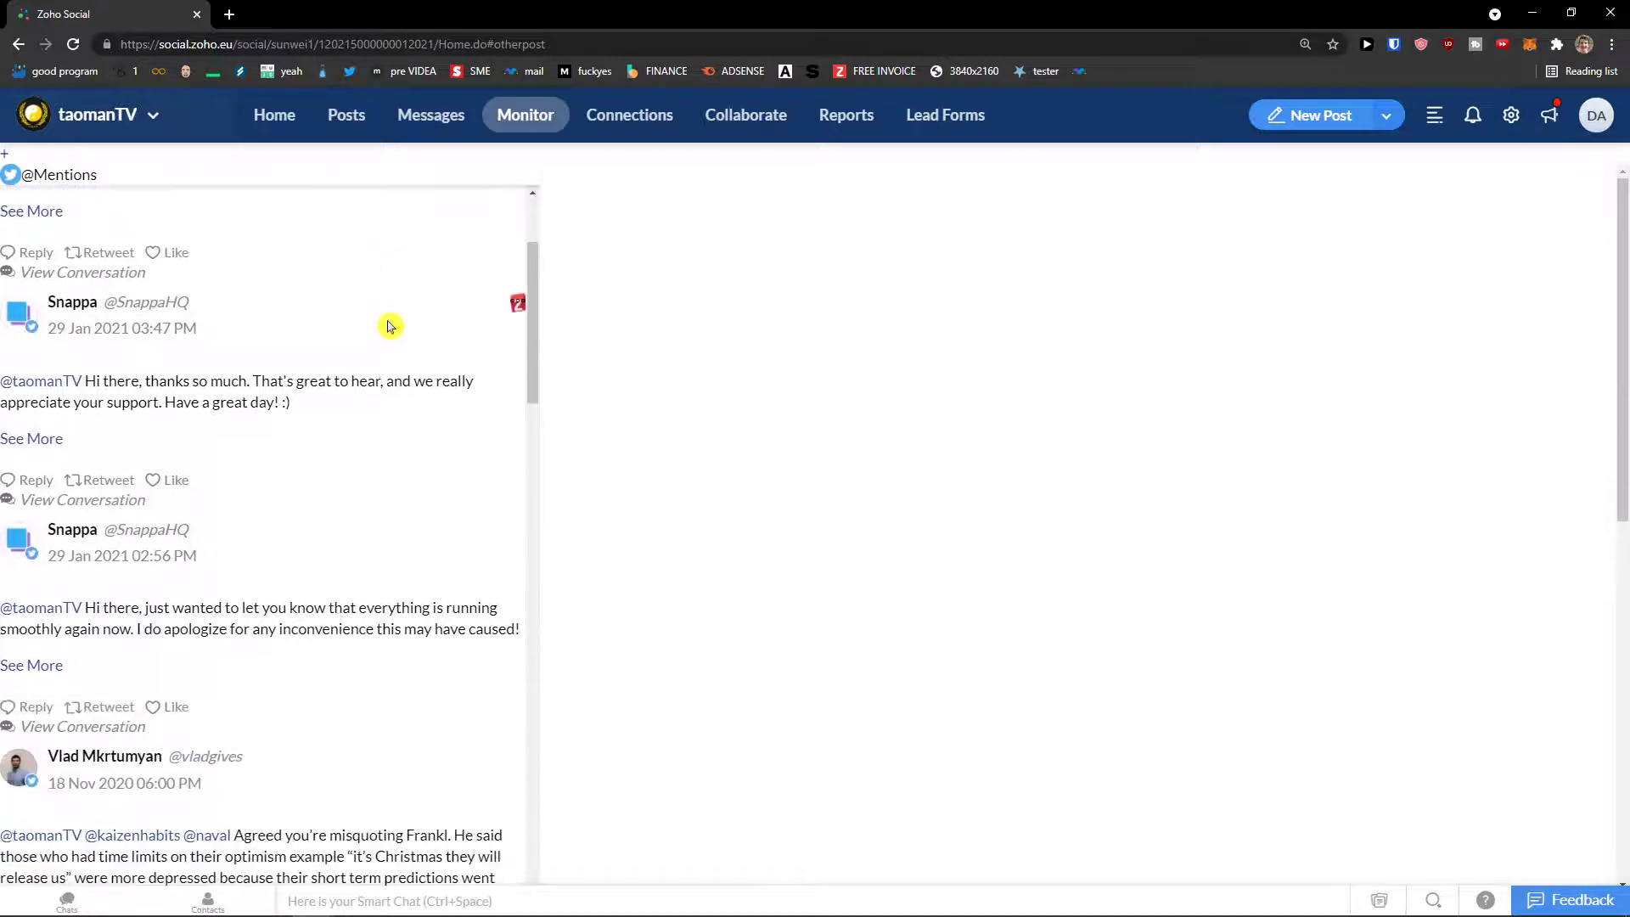
{"action": "scroll", "coordinate": [390, 323], "scroll_direction": "up", "scroll_amount": 2}
{"action": "left_click", "coordinate": [28, 179]}
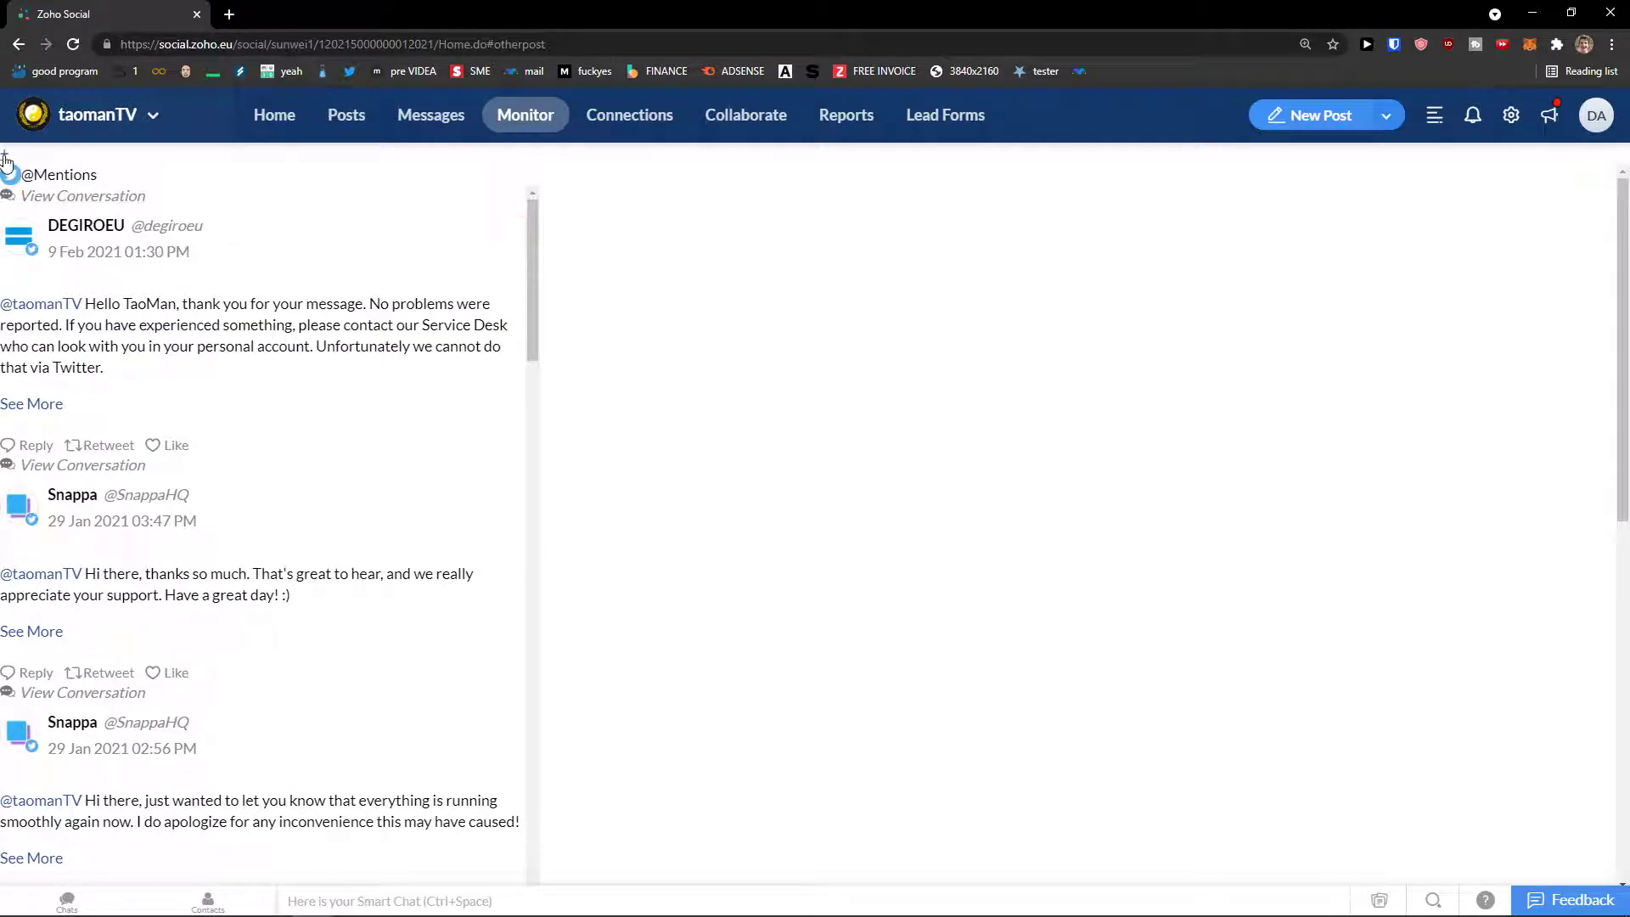
{"action": "left_click", "coordinate": [610, 127]}
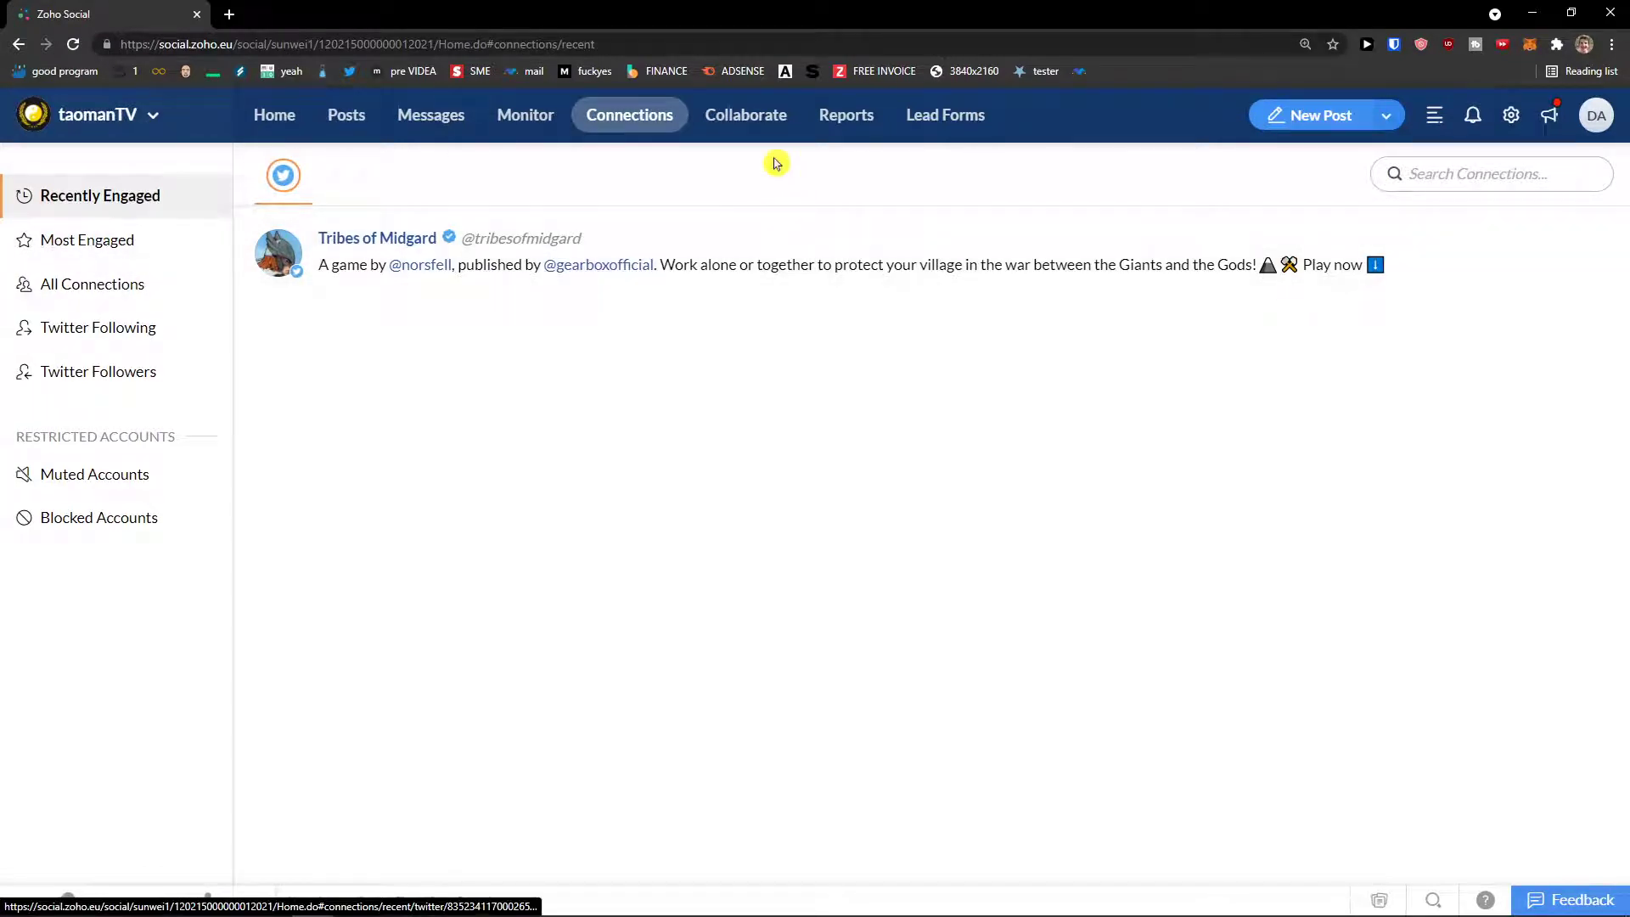
{"action": "left_click", "coordinate": [750, 132]}
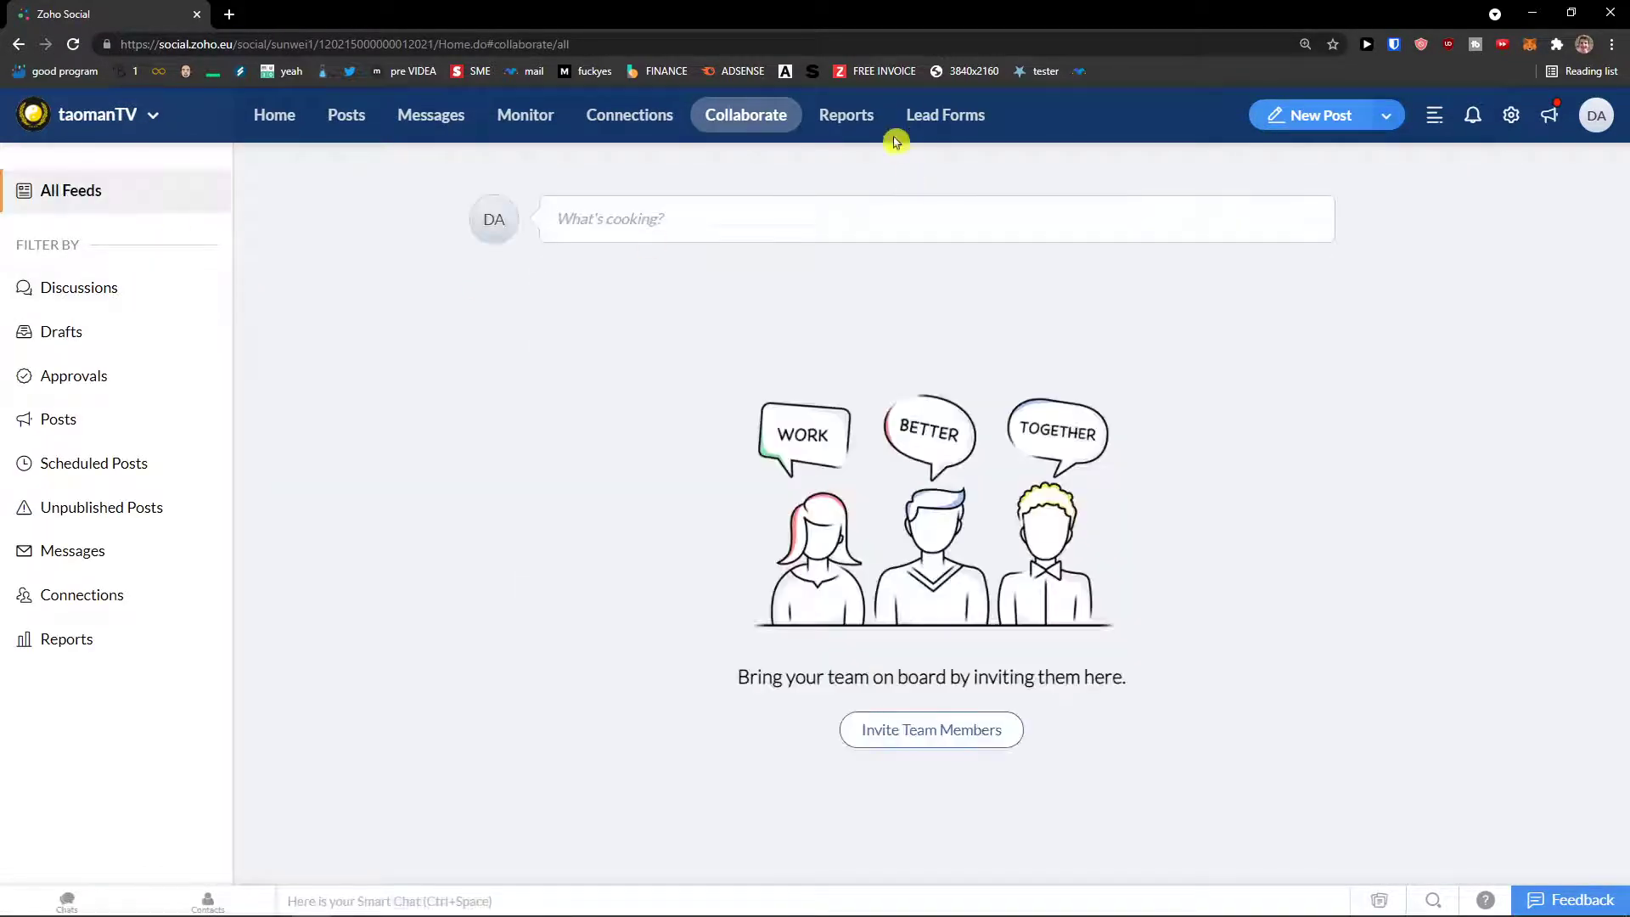
{"action": "left_click", "coordinate": [873, 125]}
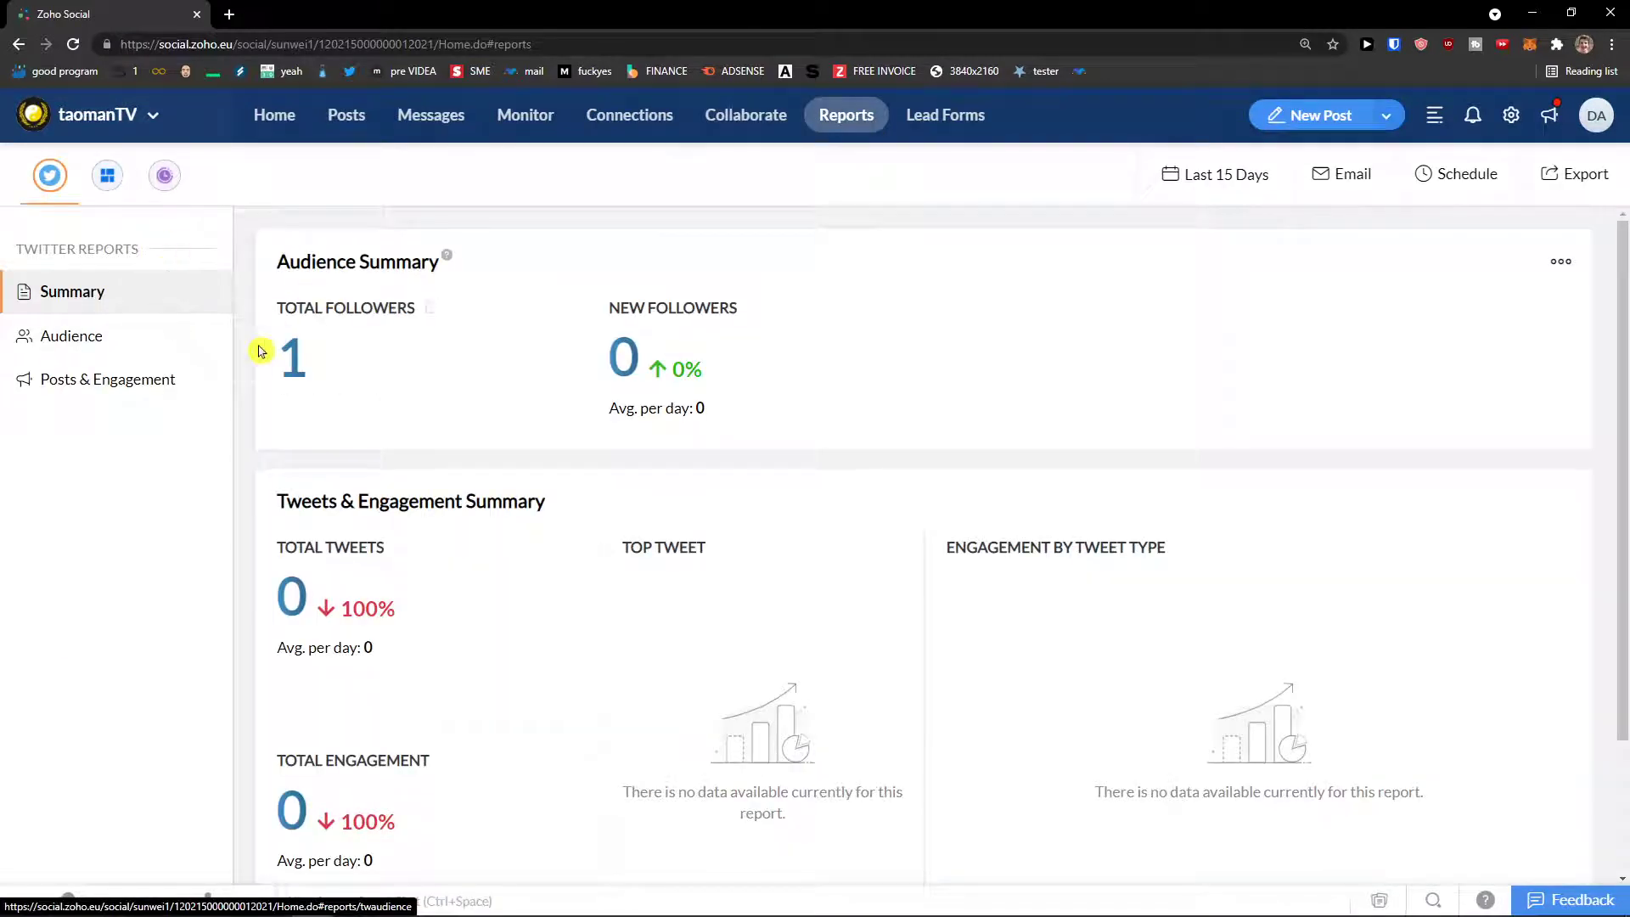
{"action": "scroll", "coordinate": [349, 349], "scroll_direction": "down", "scroll_amount": 3}
{"action": "scroll", "coordinate": [862, 237], "scroll_direction": "up", "scroll_amount": 3}
{"action": "left_click", "coordinate": [939, 118]}
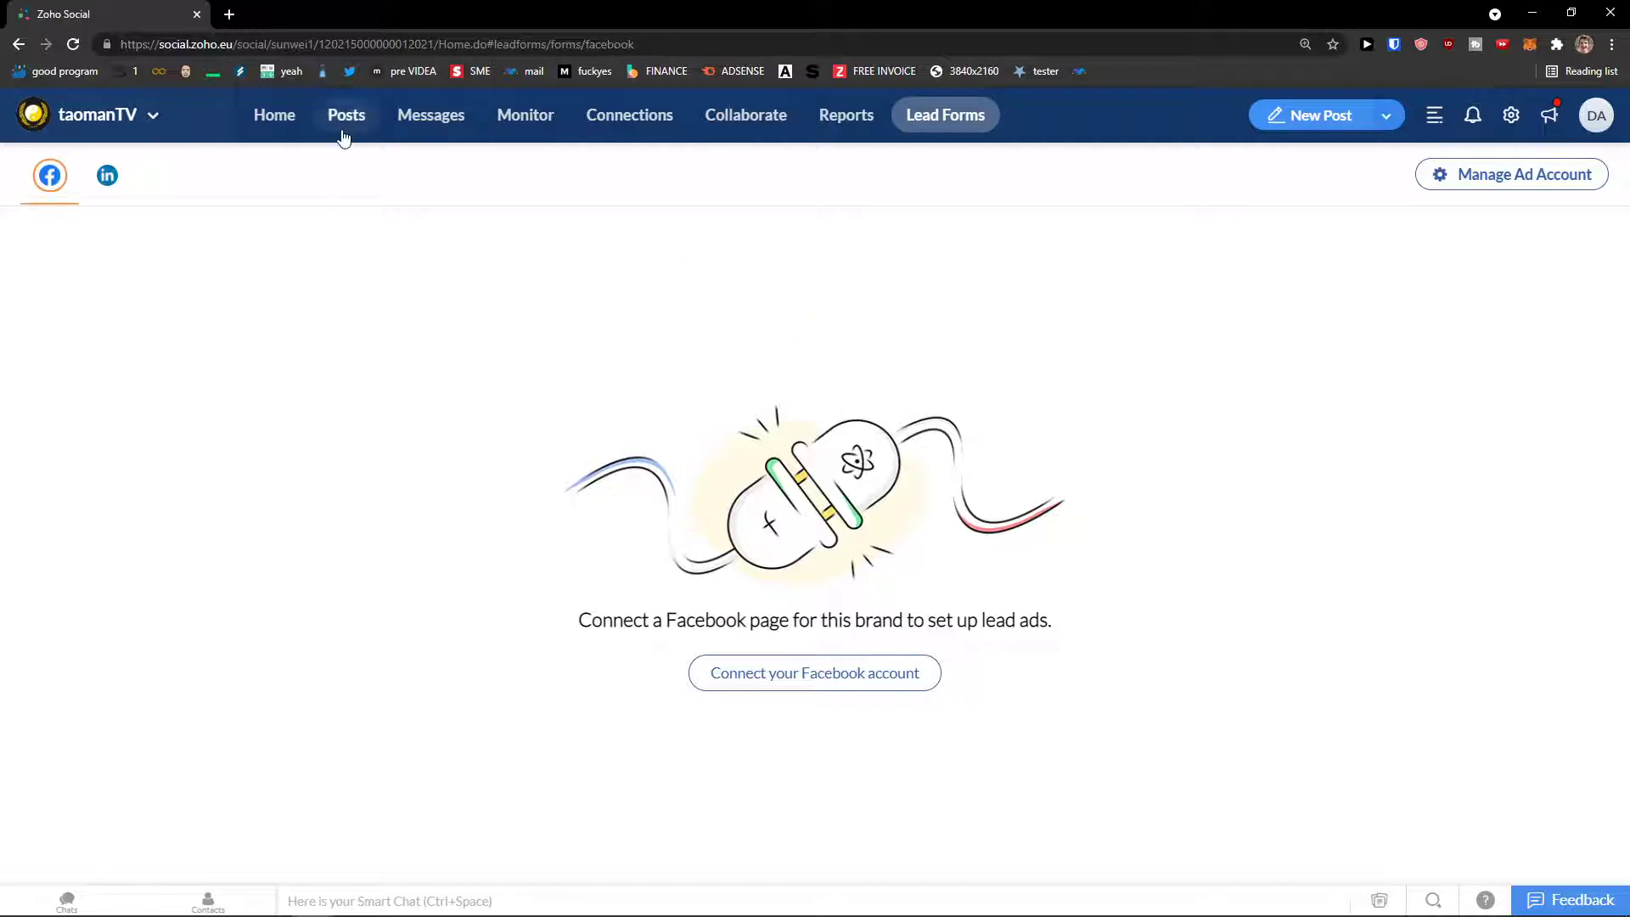
{"action": "left_click", "coordinate": [1596, 116]}
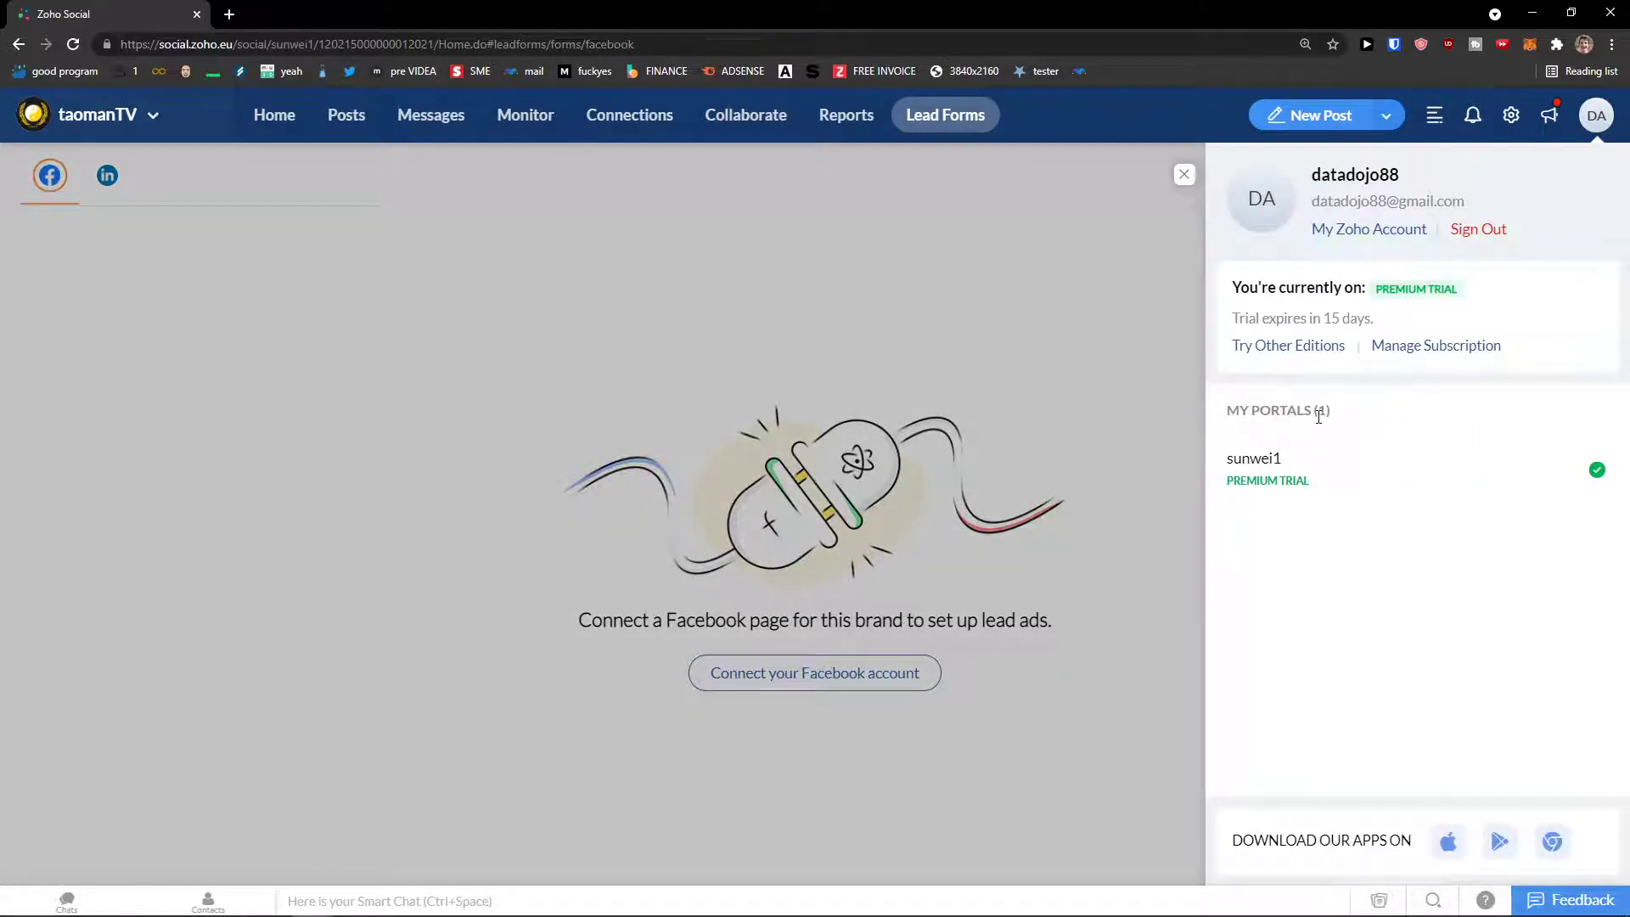
Step: Open the brand's Social Channels settings and start connecting a LinkedIn profile
{"action": "left_click", "coordinate": [1510, 116]}
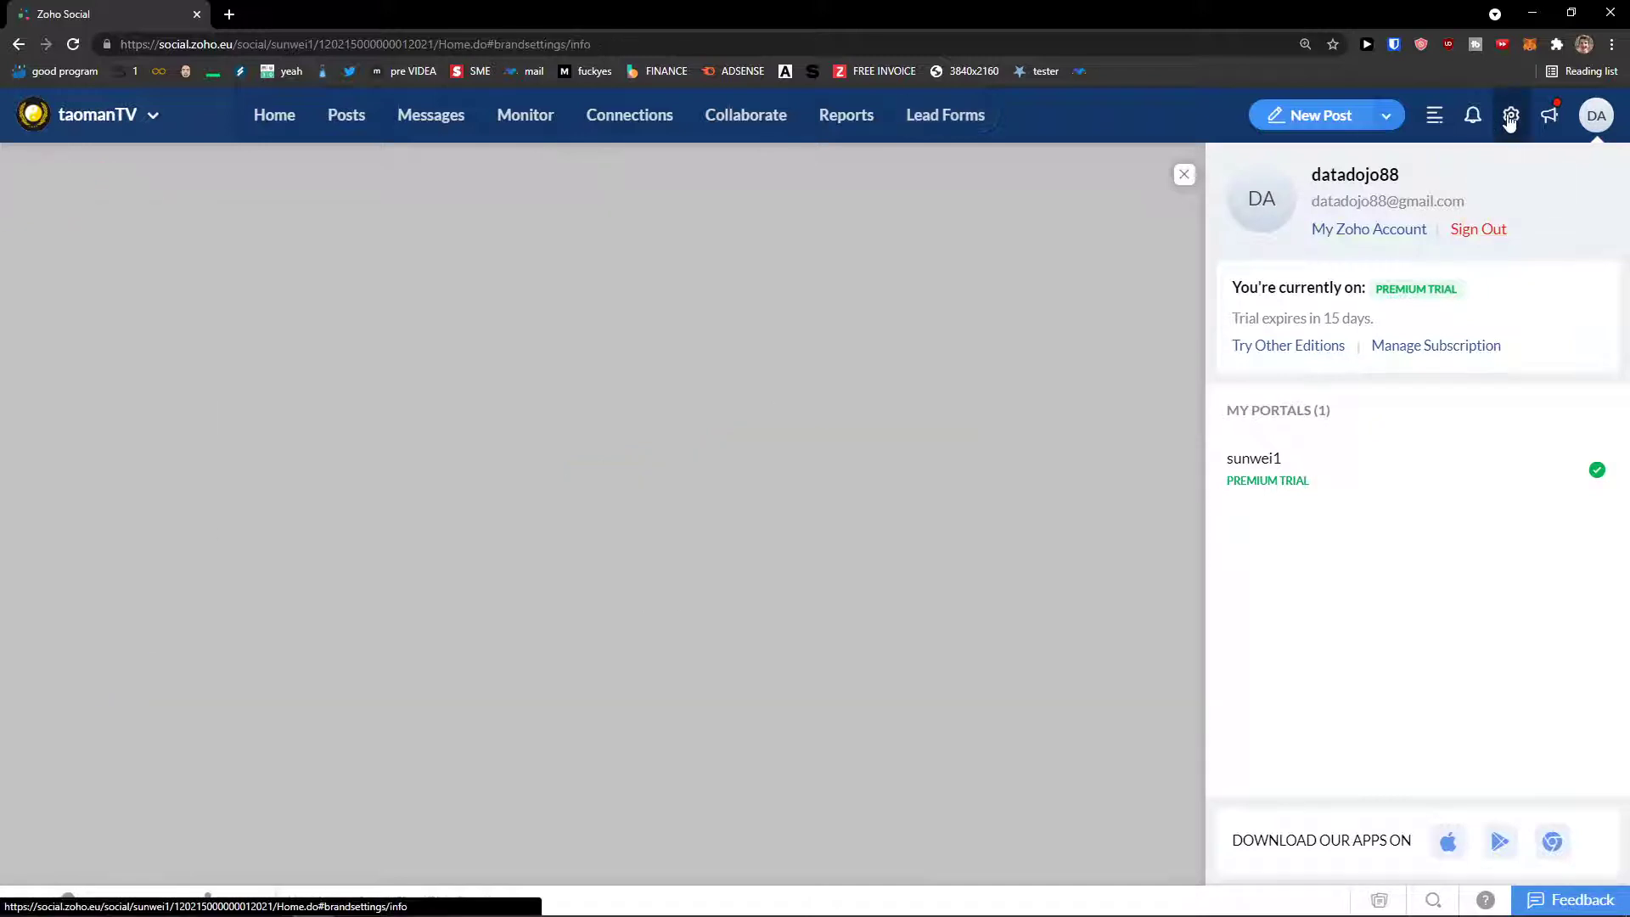
{"action": "left_click", "coordinate": [1133, 293]}
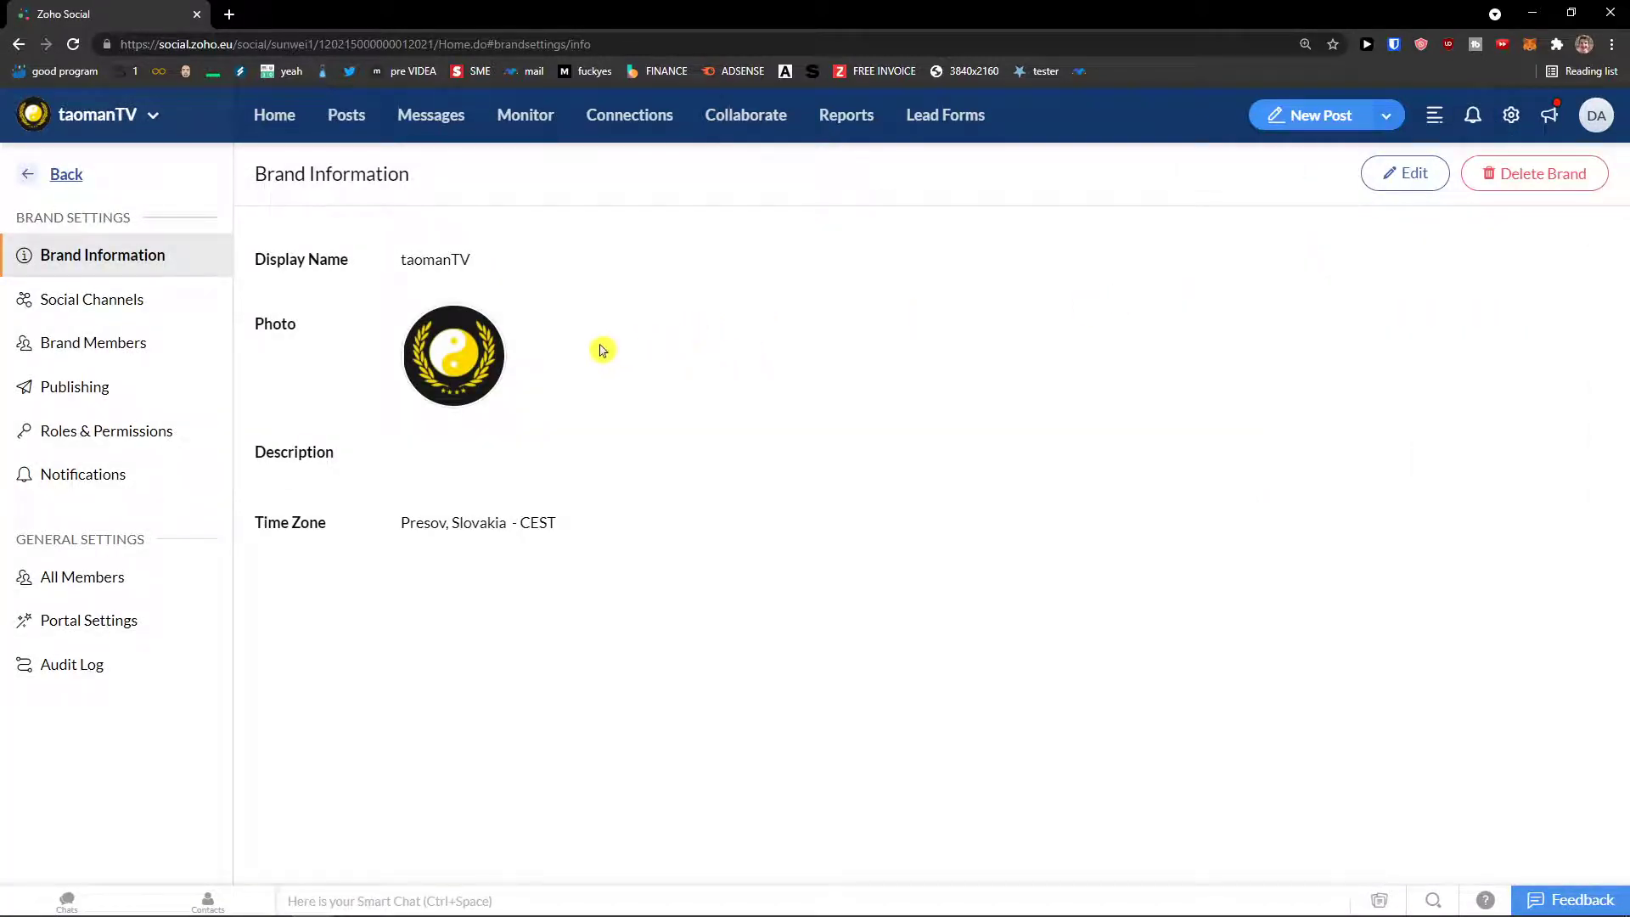
{"action": "left_click", "coordinate": [115, 307]}
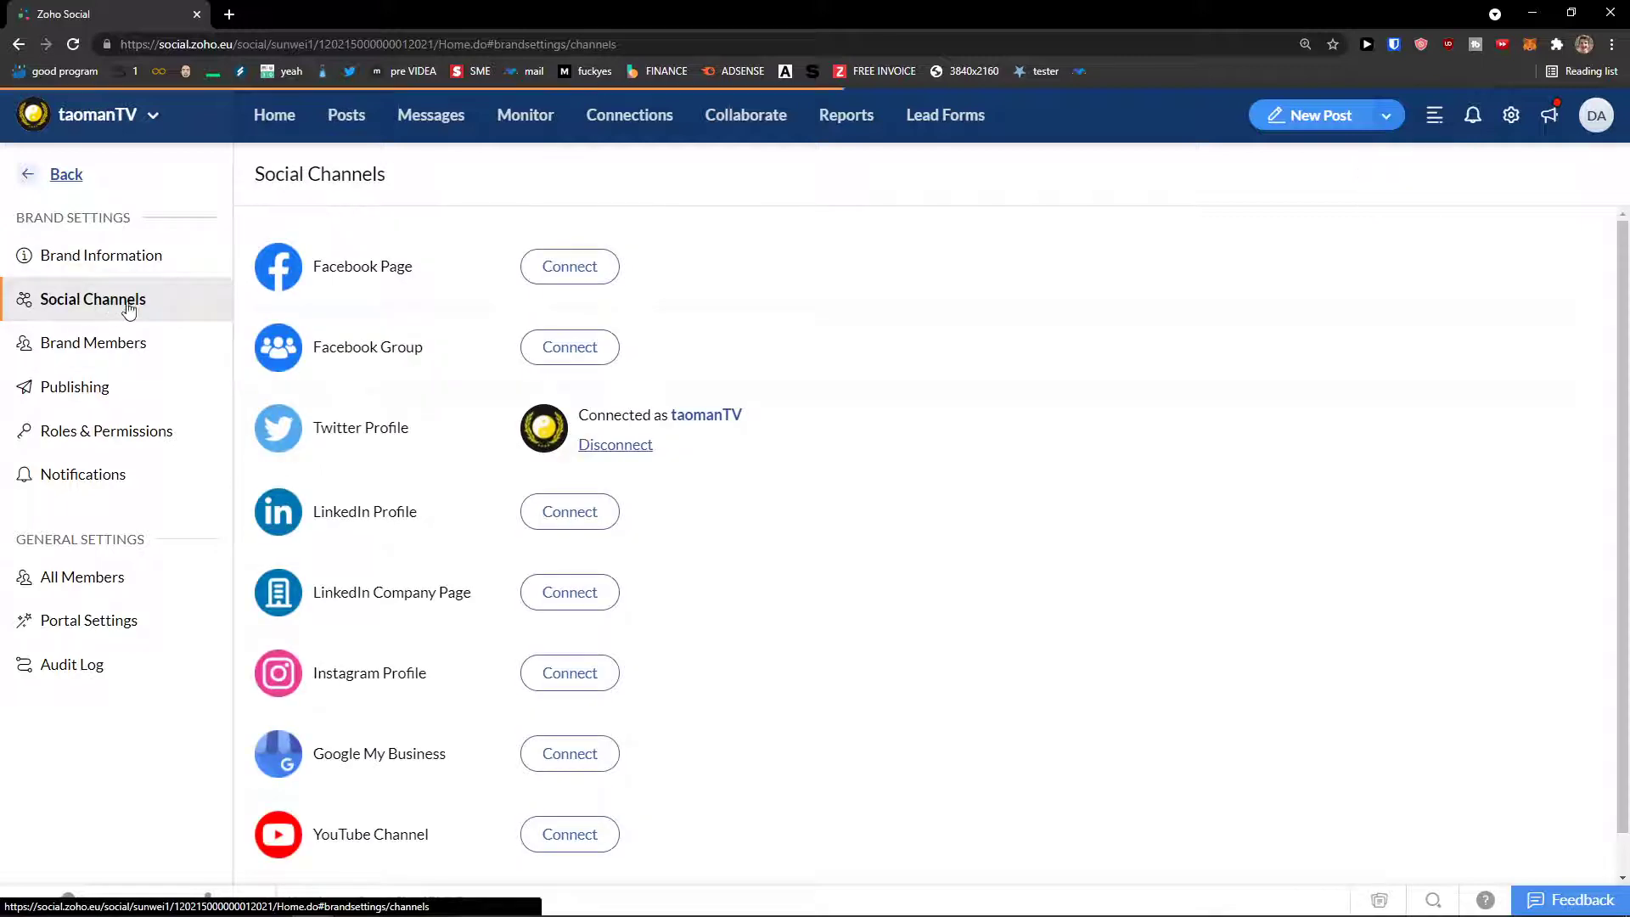
{"action": "scroll", "coordinate": [338, 365], "scroll_direction": "down", "scroll_amount": 1}
{"action": "scroll", "coordinate": [338, 365], "scroll_direction": "up", "scroll_amount": 1}
{"action": "scroll", "coordinate": [340, 365], "scroll_direction": "down", "scroll_amount": 1}
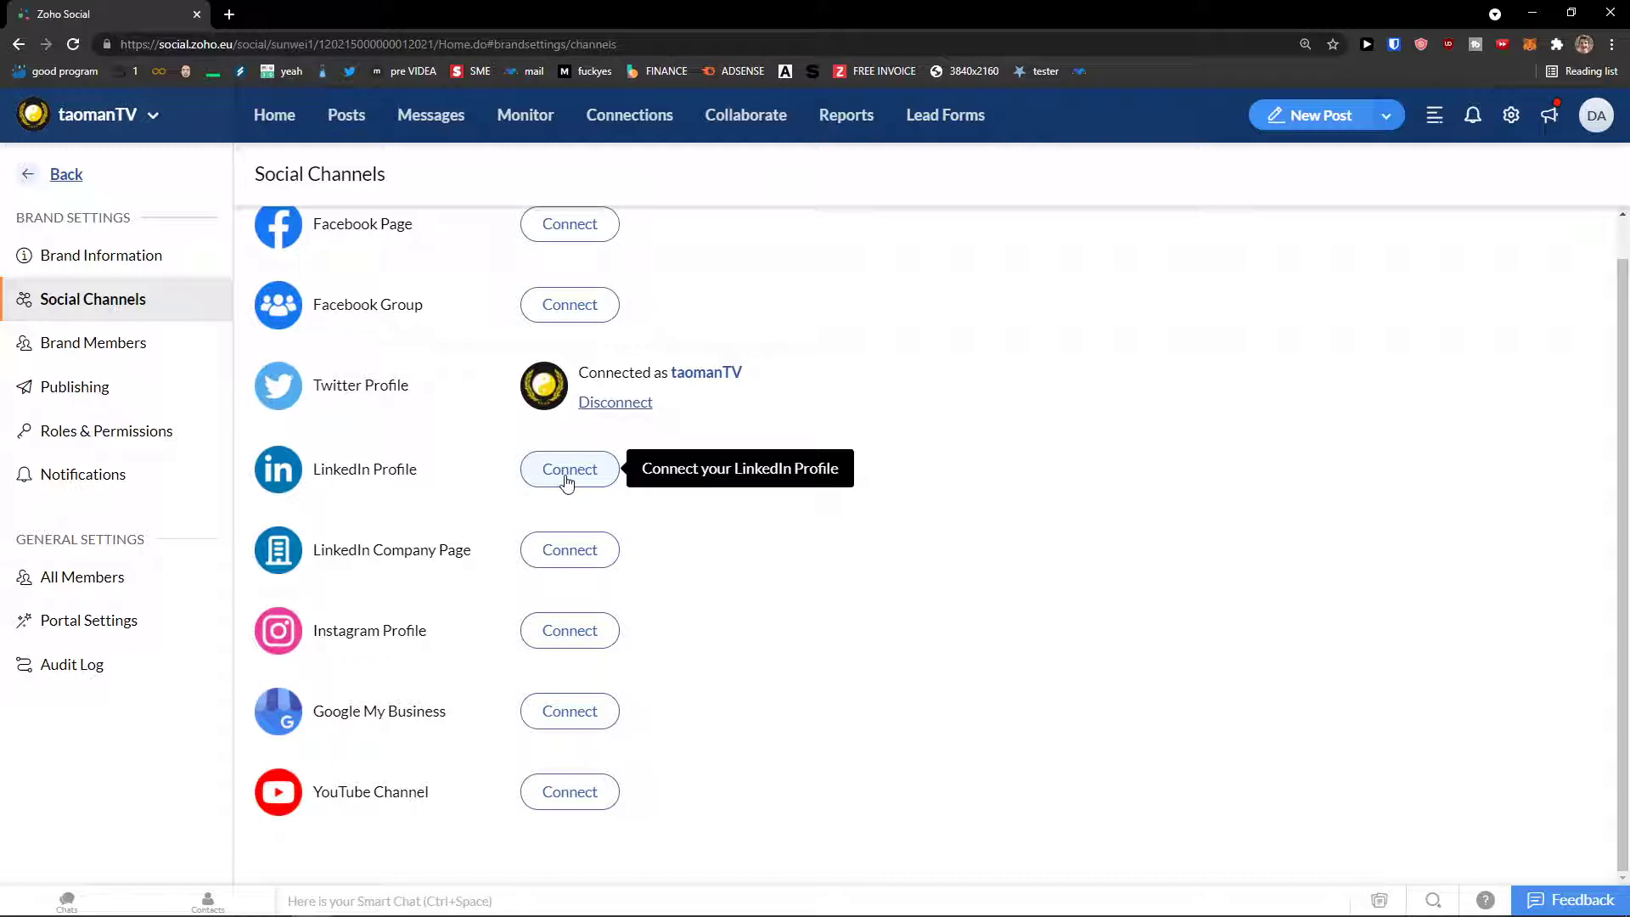
{"action": "left_click", "coordinate": [567, 481]}
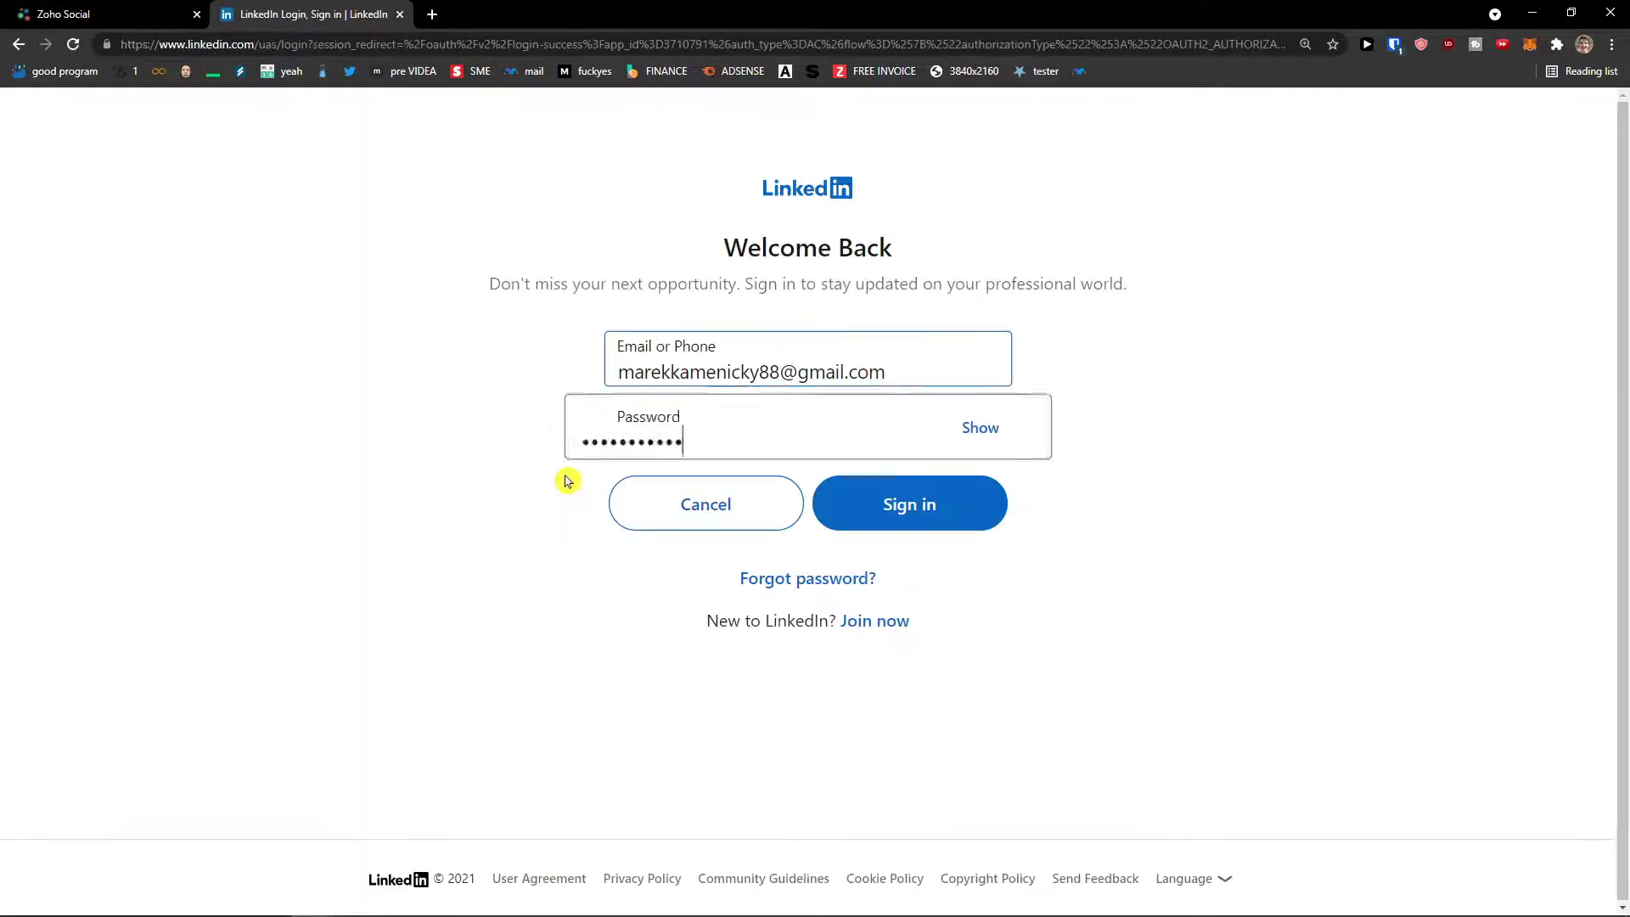
Step: Sign in to LinkedIn and authorize Zoho Social to access the LinkedIn account
{"action": "left_click", "coordinate": [847, 510]}
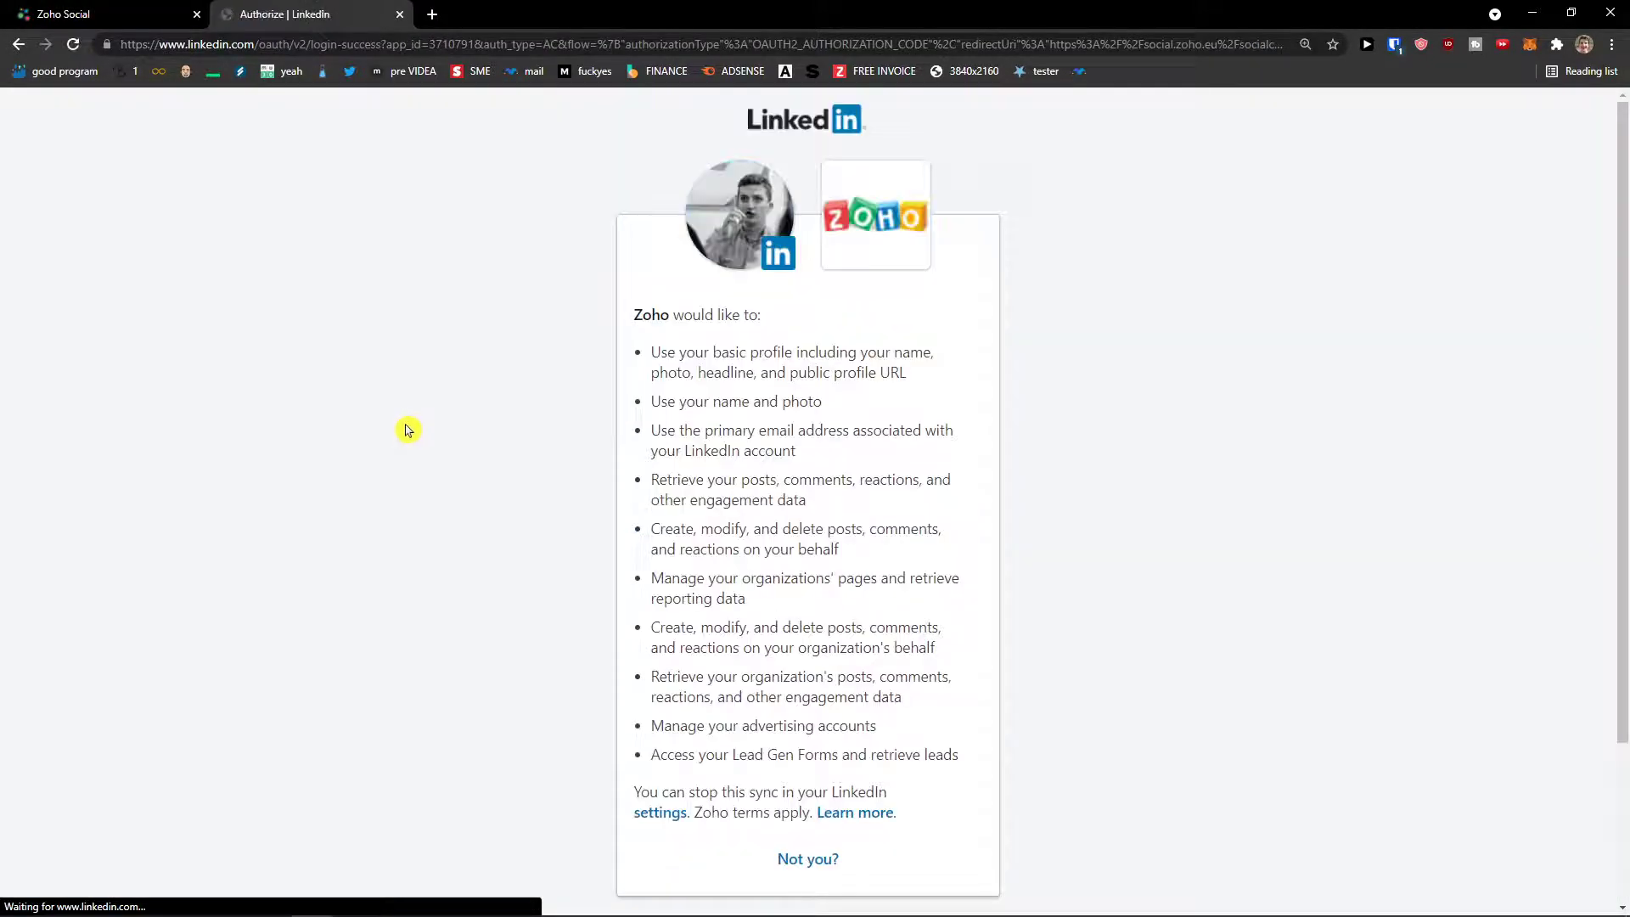
{"action": "scroll", "coordinate": [888, 754], "scroll_direction": "down", "scroll_amount": 2}
{"action": "left_click", "coordinate": [892, 826]}
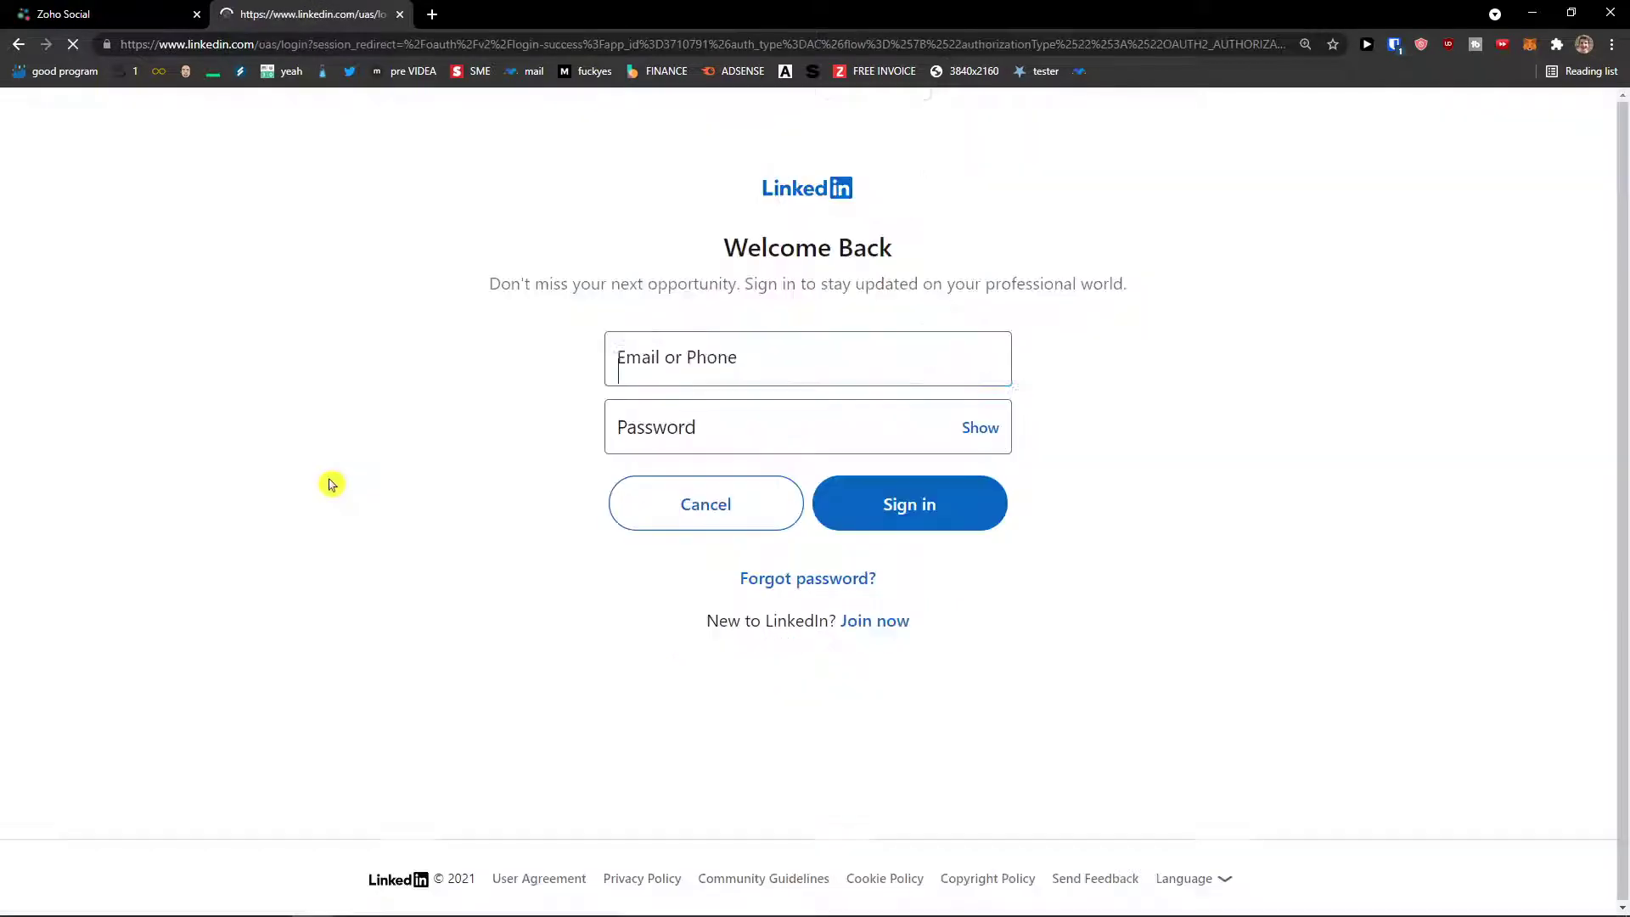
{"action": "key", "text": "Return"}
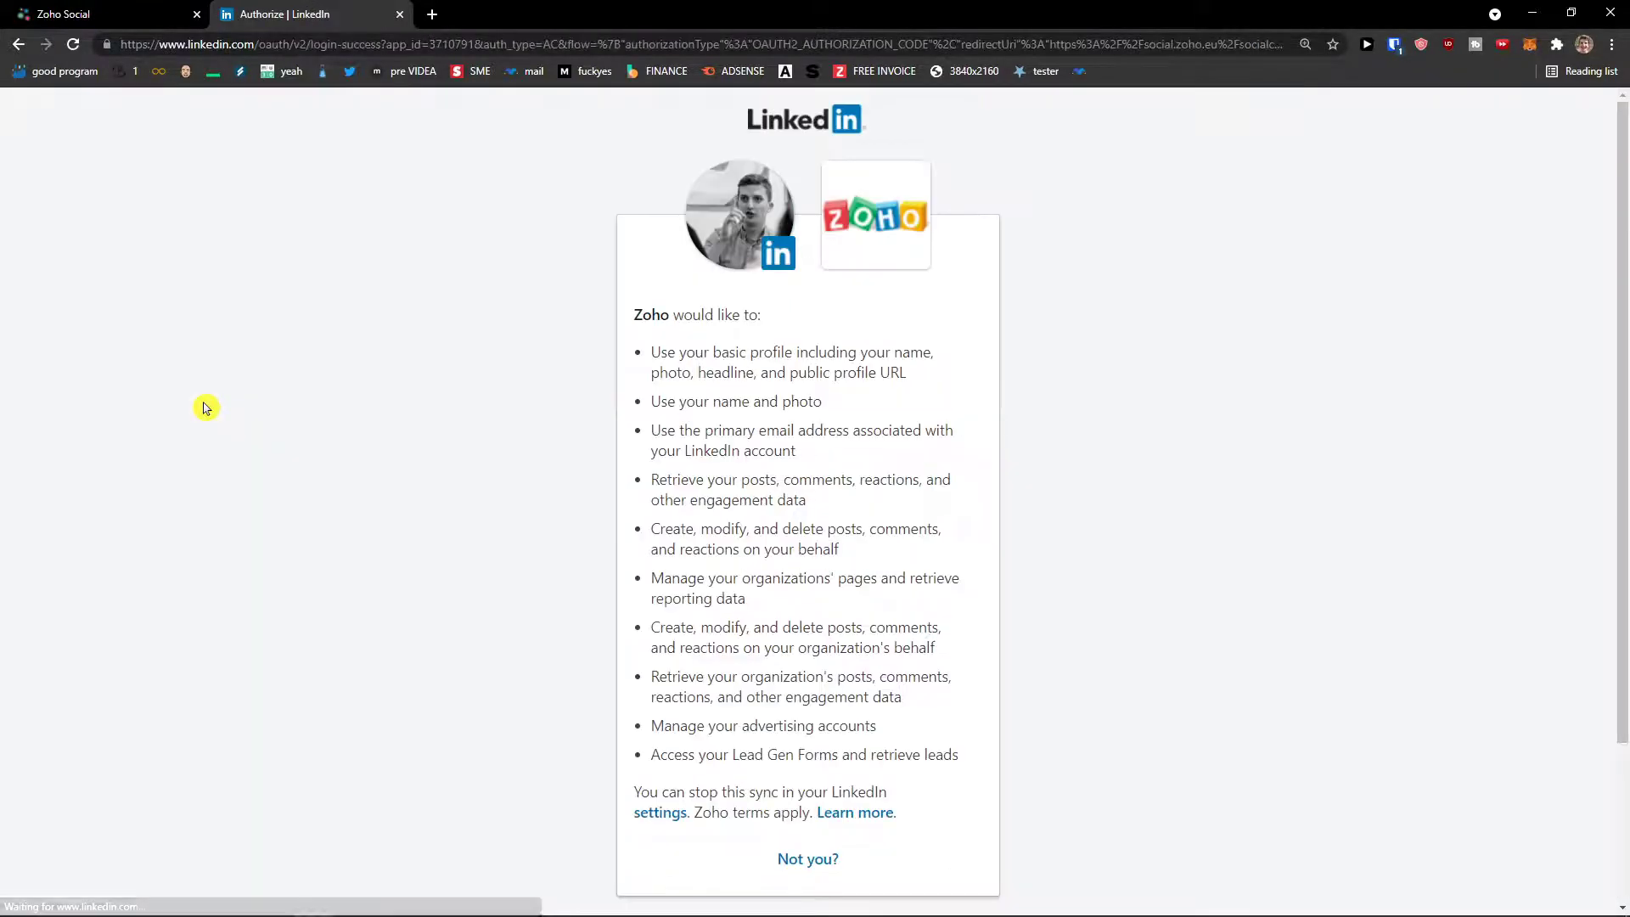
{"action": "scroll", "coordinate": [785, 731], "scroll_direction": "down", "scroll_amount": 2}
{"action": "left_click", "coordinate": [793, 828]}
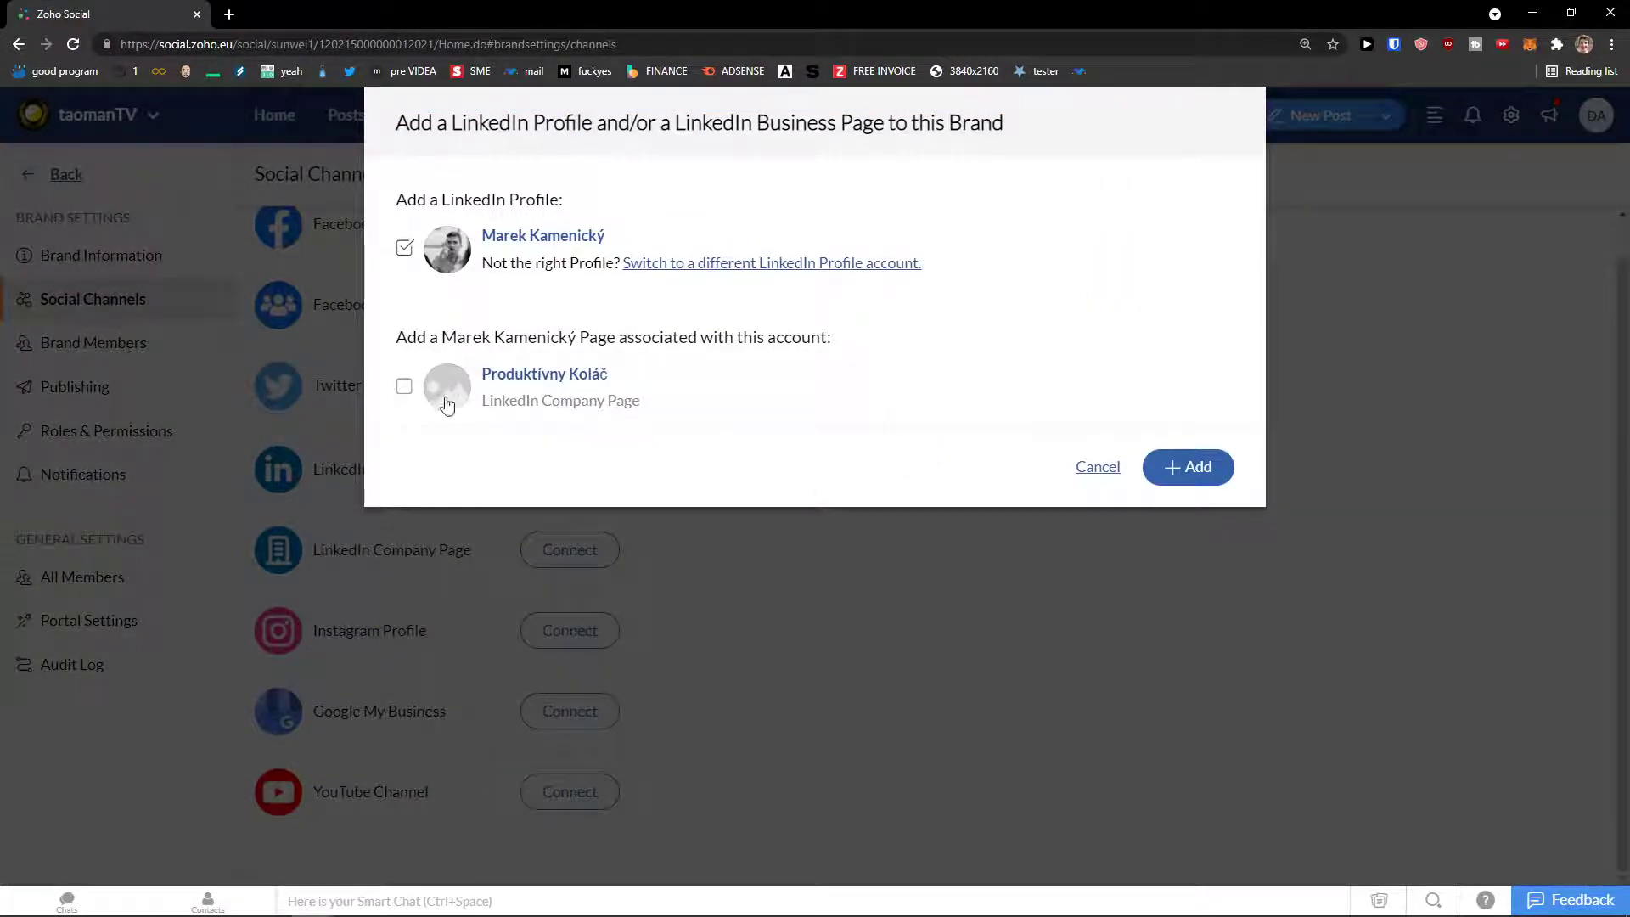
Step: Add the LinkedIn profile to the taomanTV brand and dismiss the confirmation
{"action": "left_click", "coordinate": [1212, 475]}
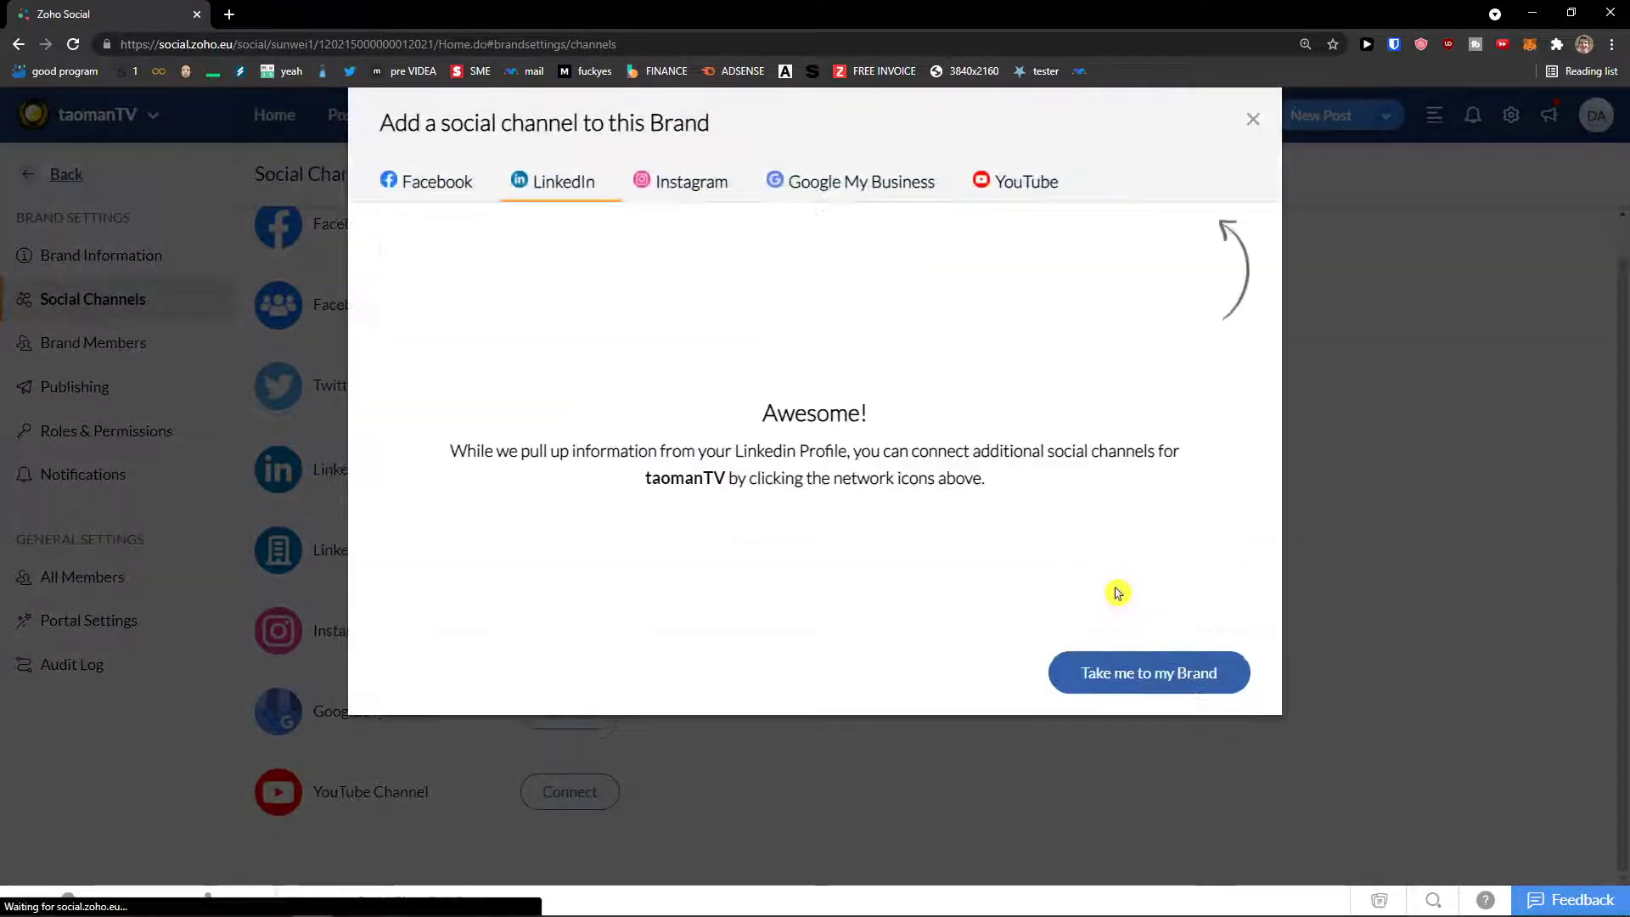
{"action": "left_click", "coordinate": [1255, 123]}
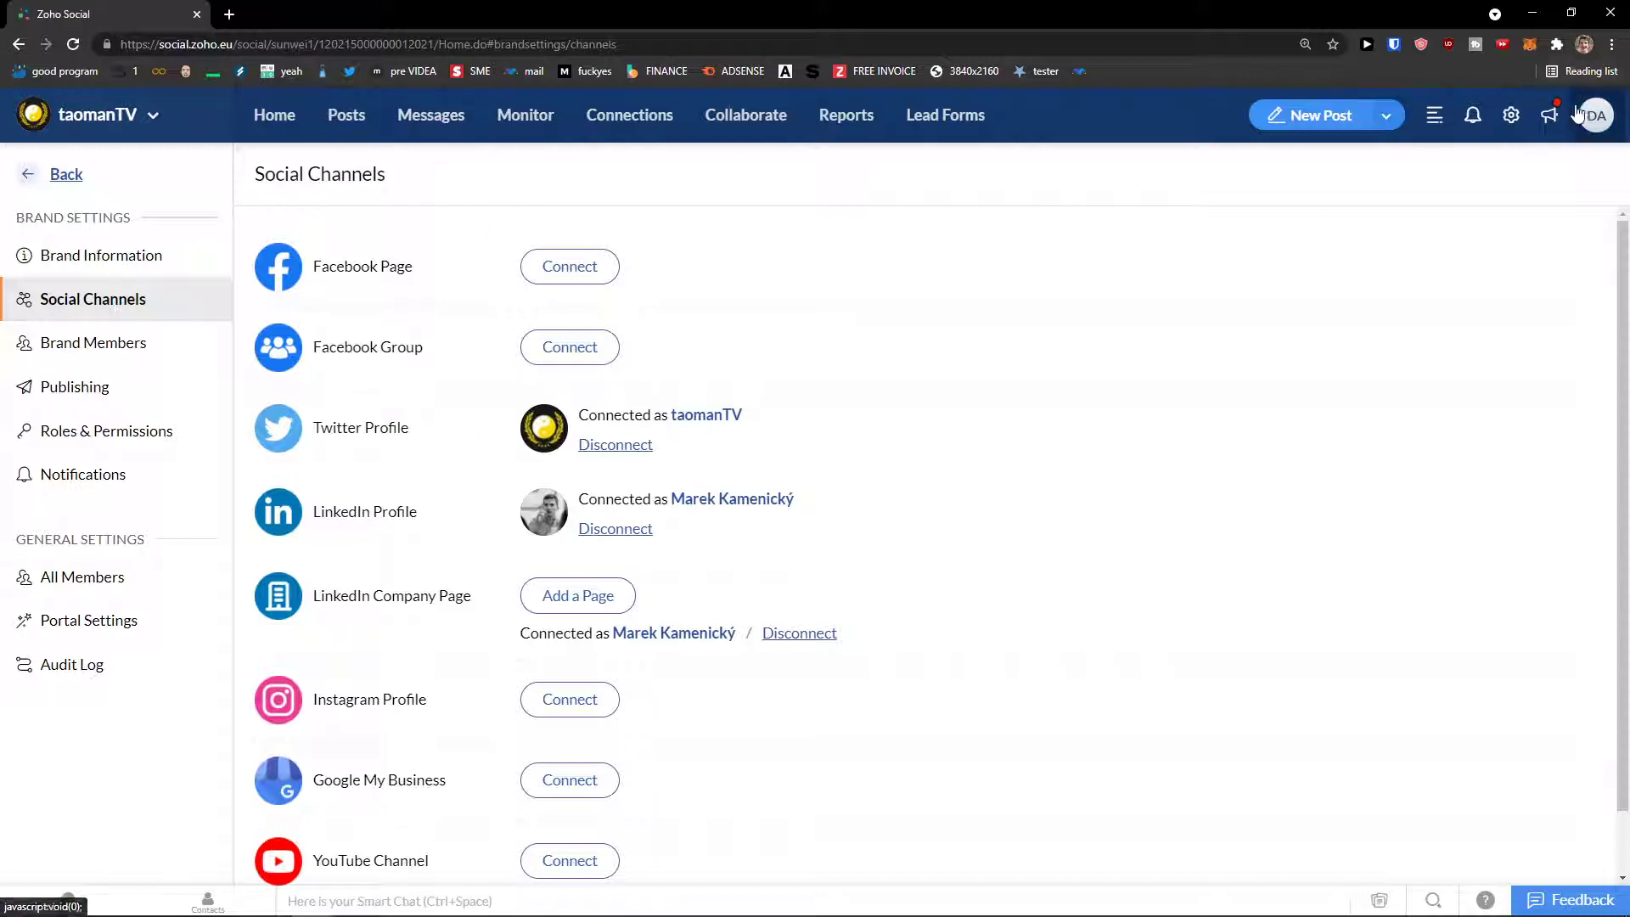
Step: Browse the Team, Publishing, Roles & Permissions and All Members settings, then go back Home
{"action": "left_click", "coordinate": [1511, 114]}
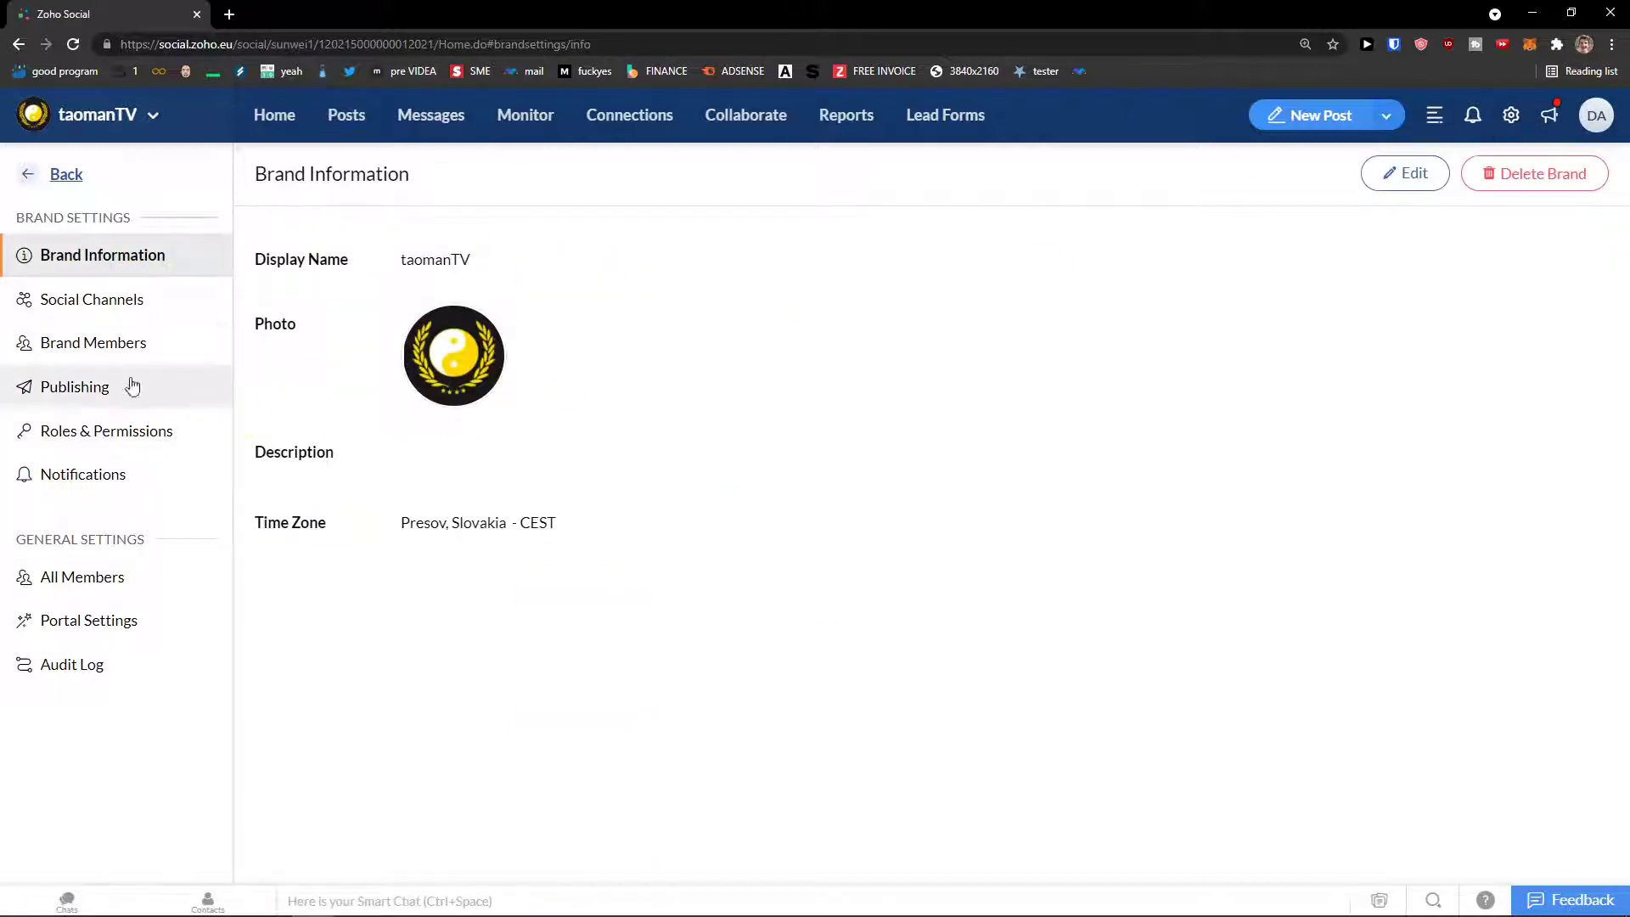
{"action": "left_click", "coordinate": [123, 346]}
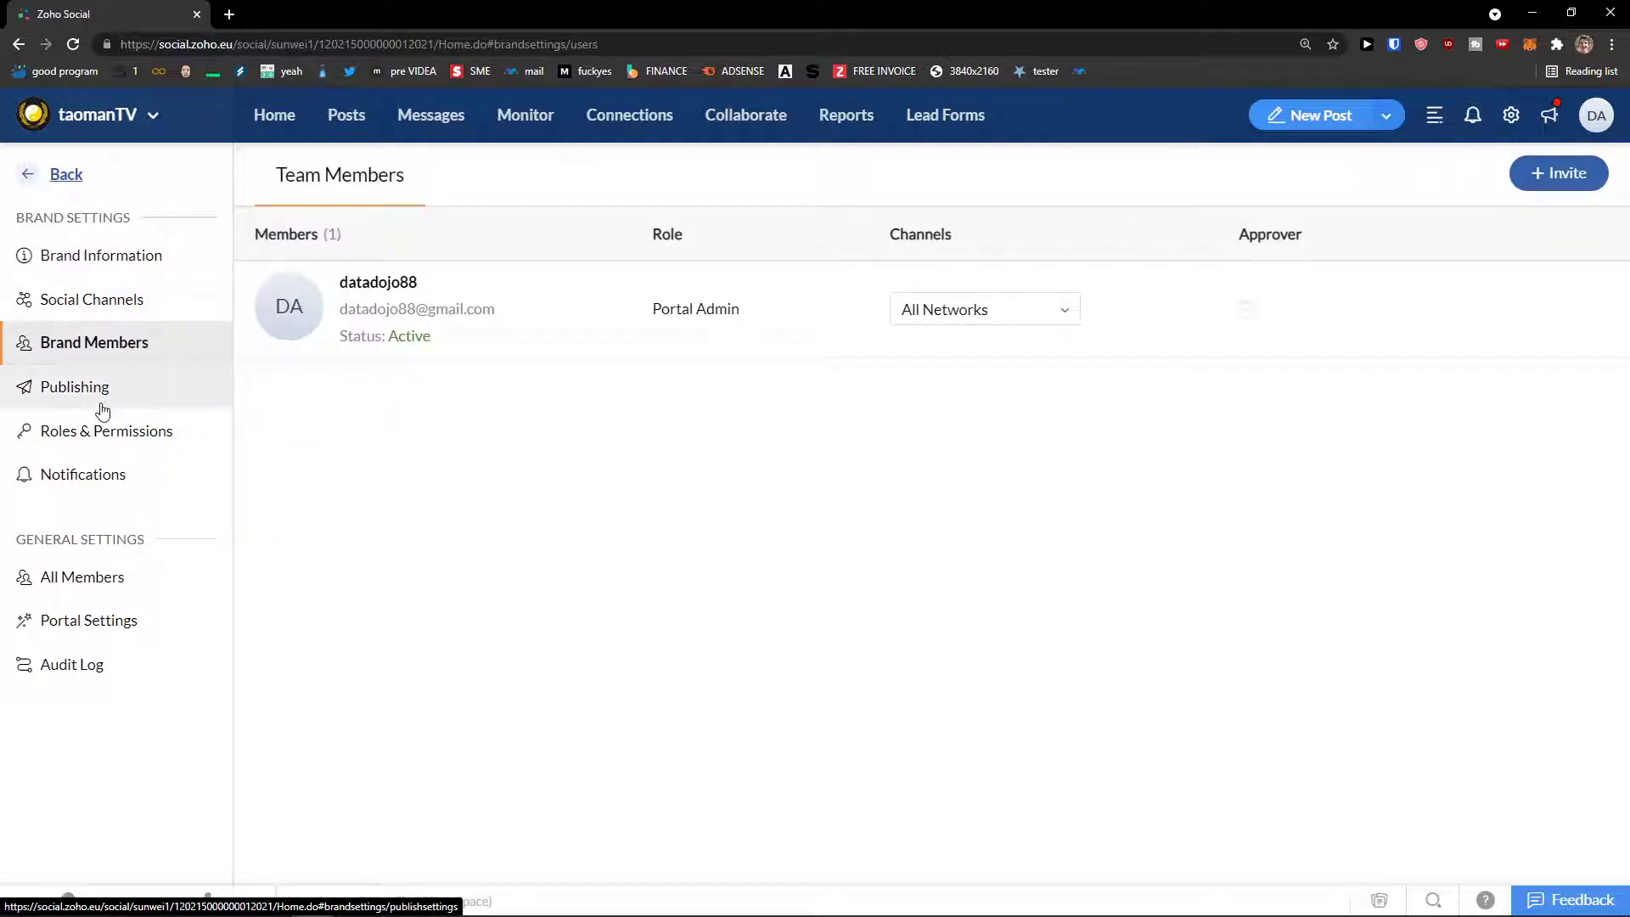
{"action": "left_click", "coordinate": [117, 390]}
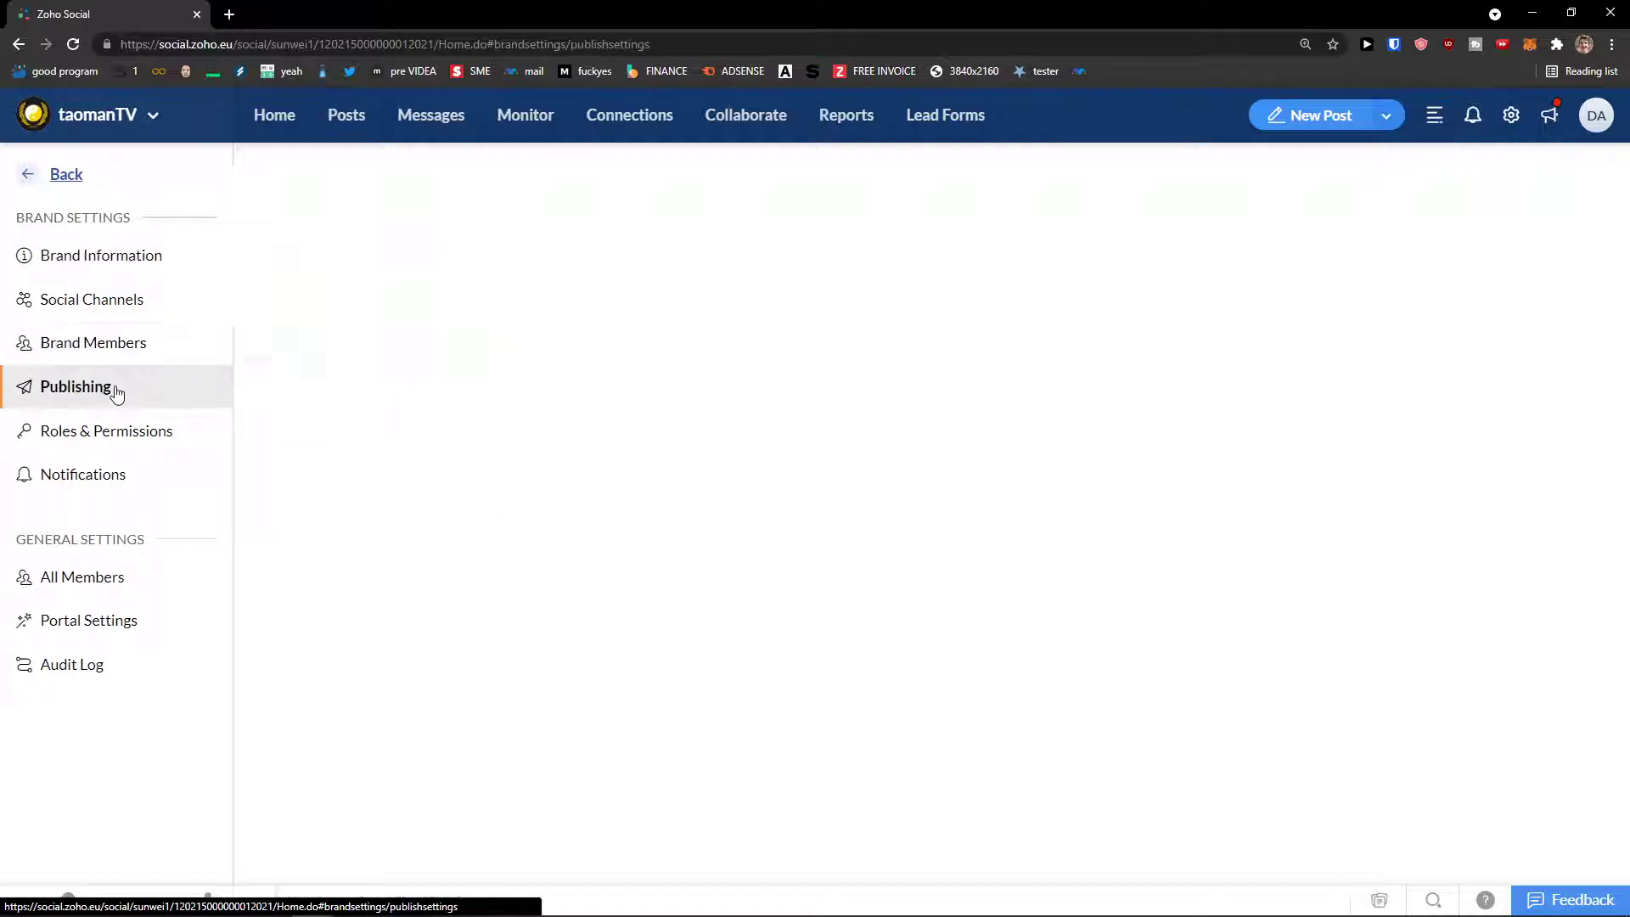
{"action": "scroll", "coordinate": [259, 420], "scroll_direction": "down", "scroll_amount": 1}
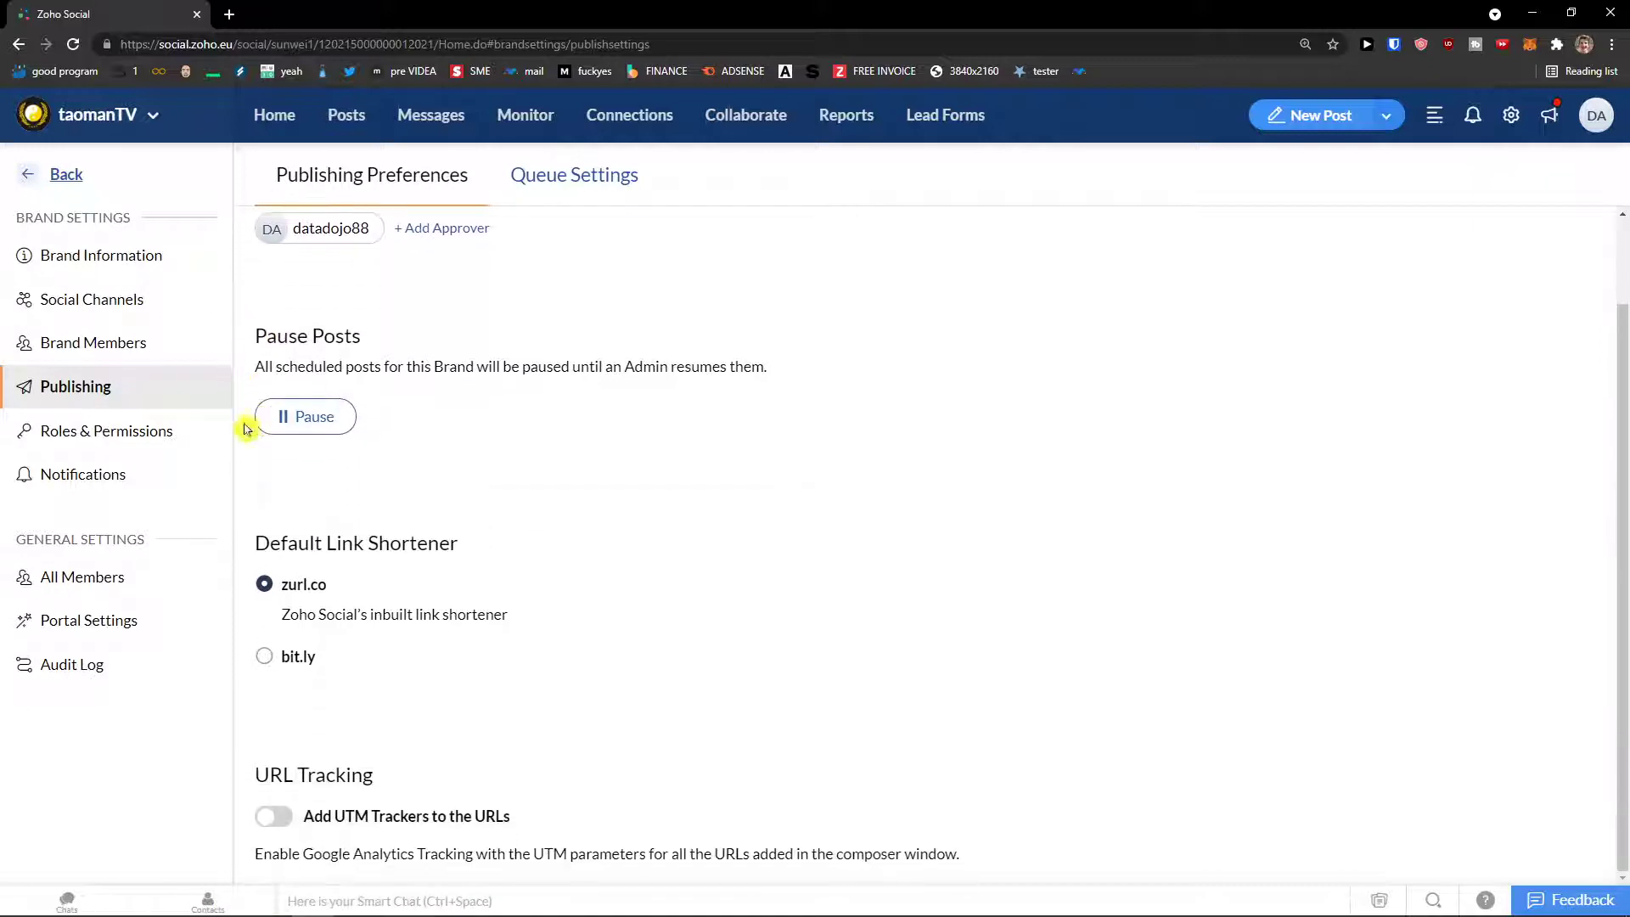
{"action": "left_click", "coordinate": [183, 450]}
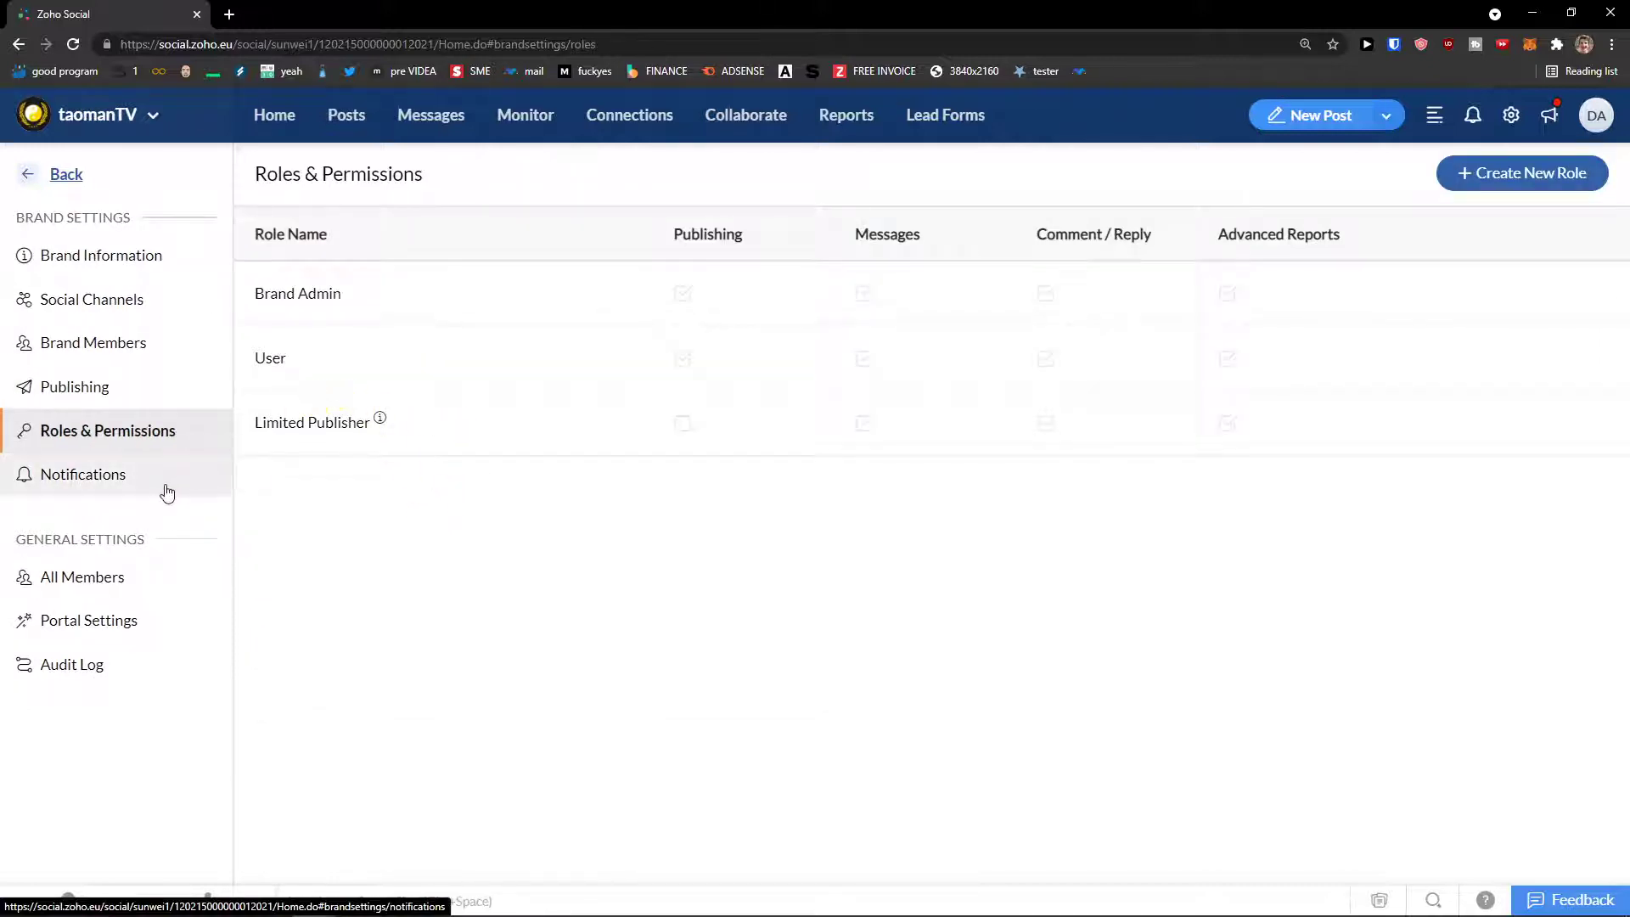
{"action": "left_click", "coordinate": [144, 576]}
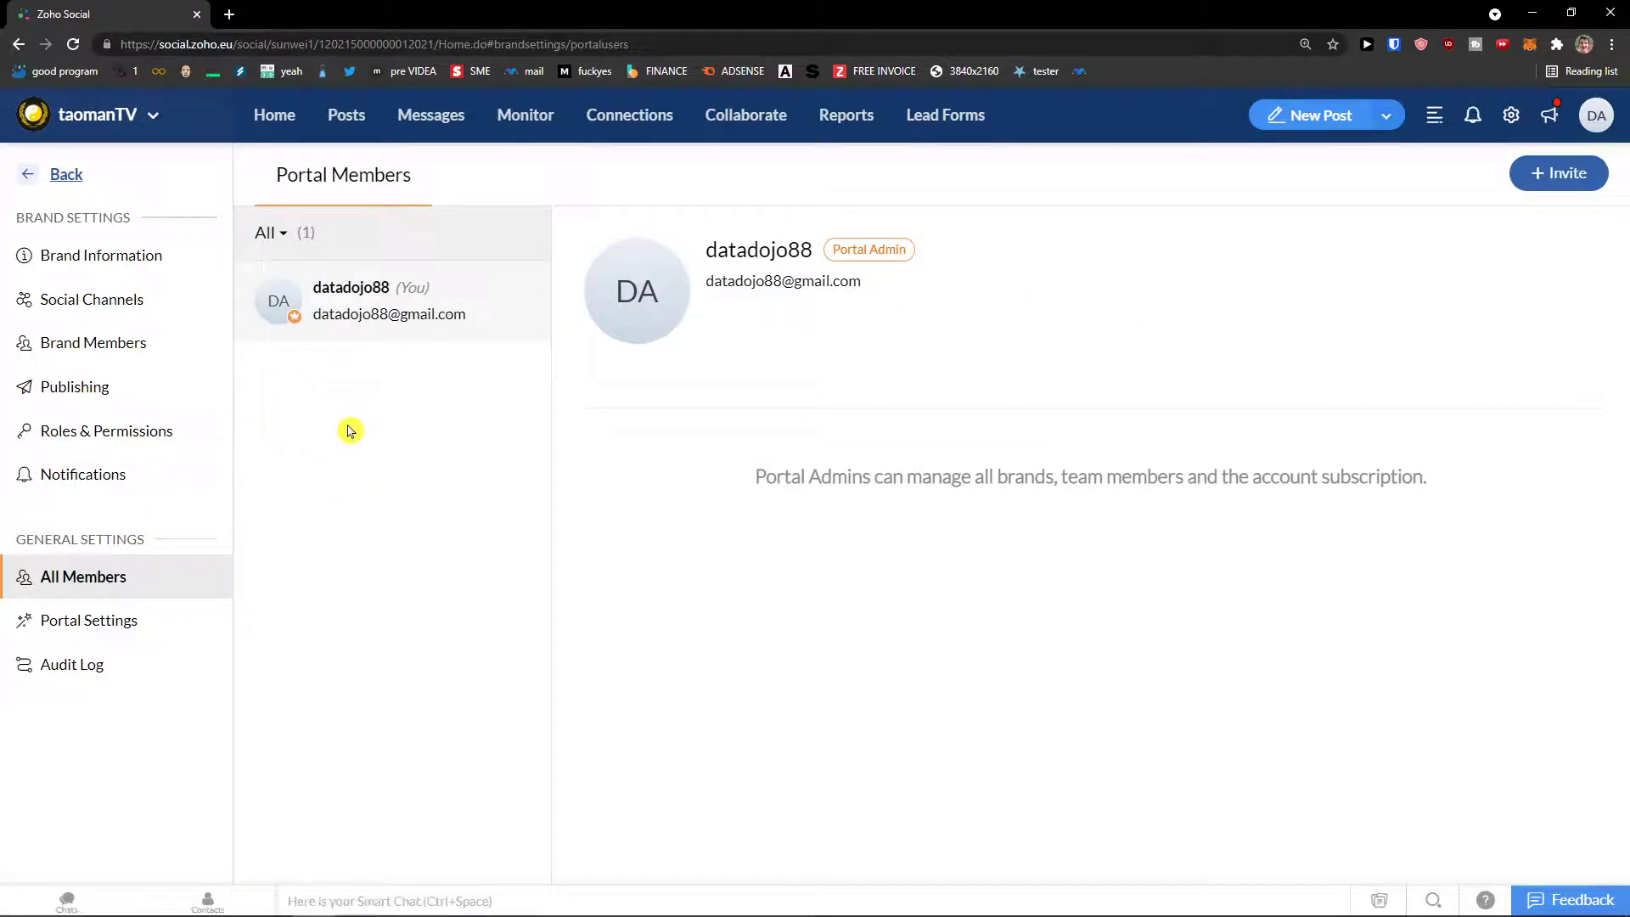
{"action": "left_click", "coordinate": [67, 175]}
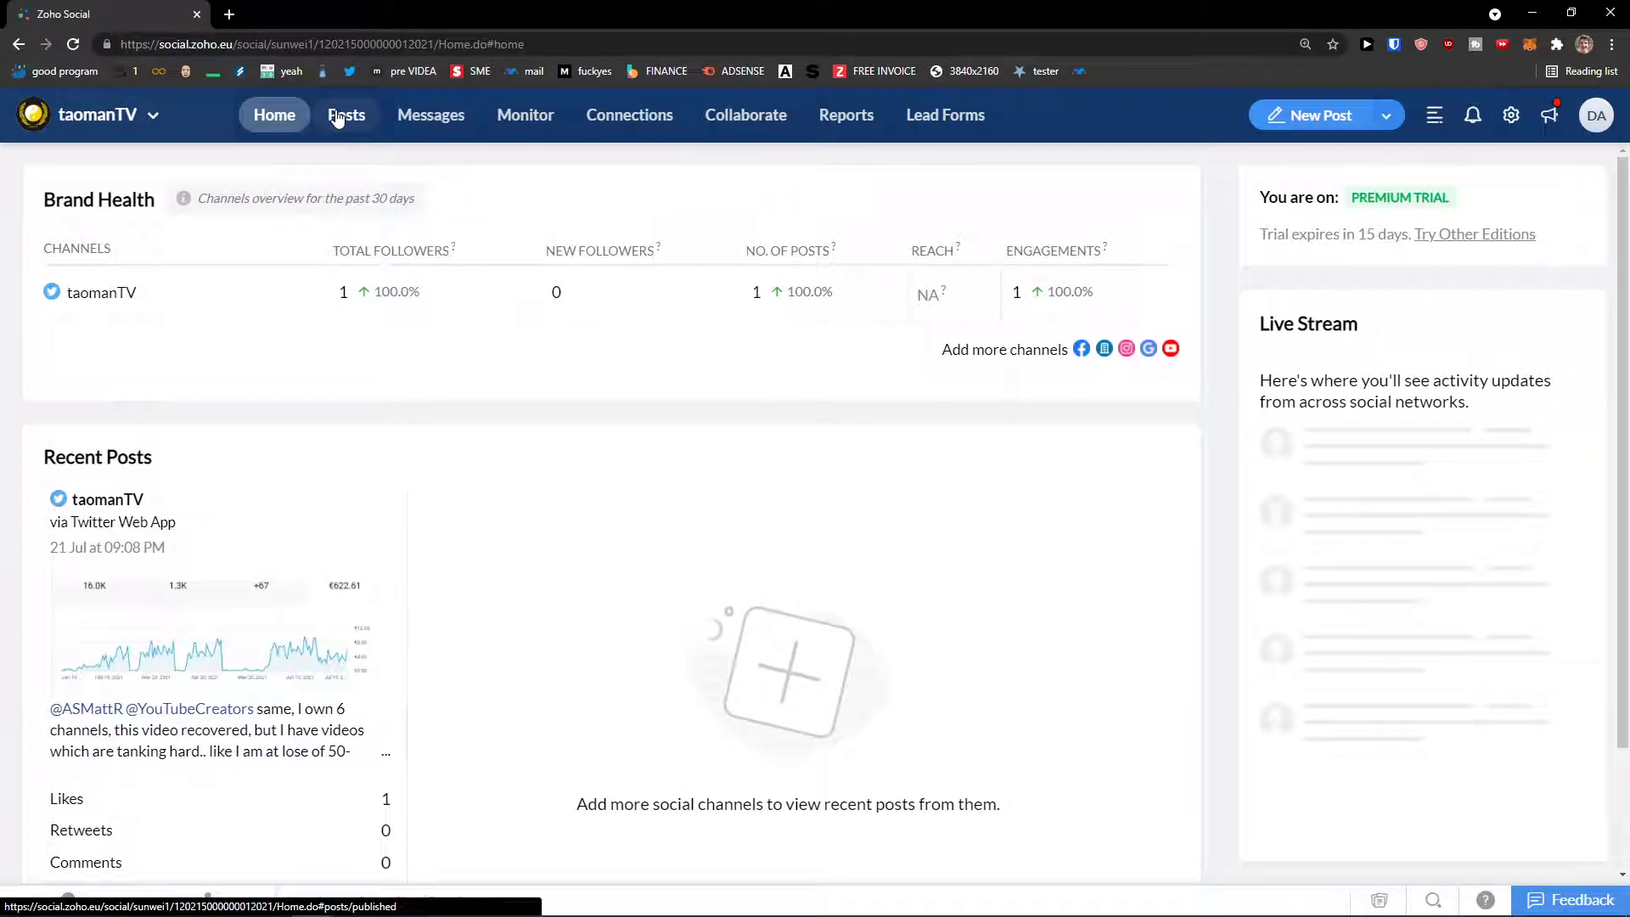
Step: View published posts in the Posts tab for the LinkedIn and Twitter profiles
{"action": "left_click", "coordinate": [338, 118]}
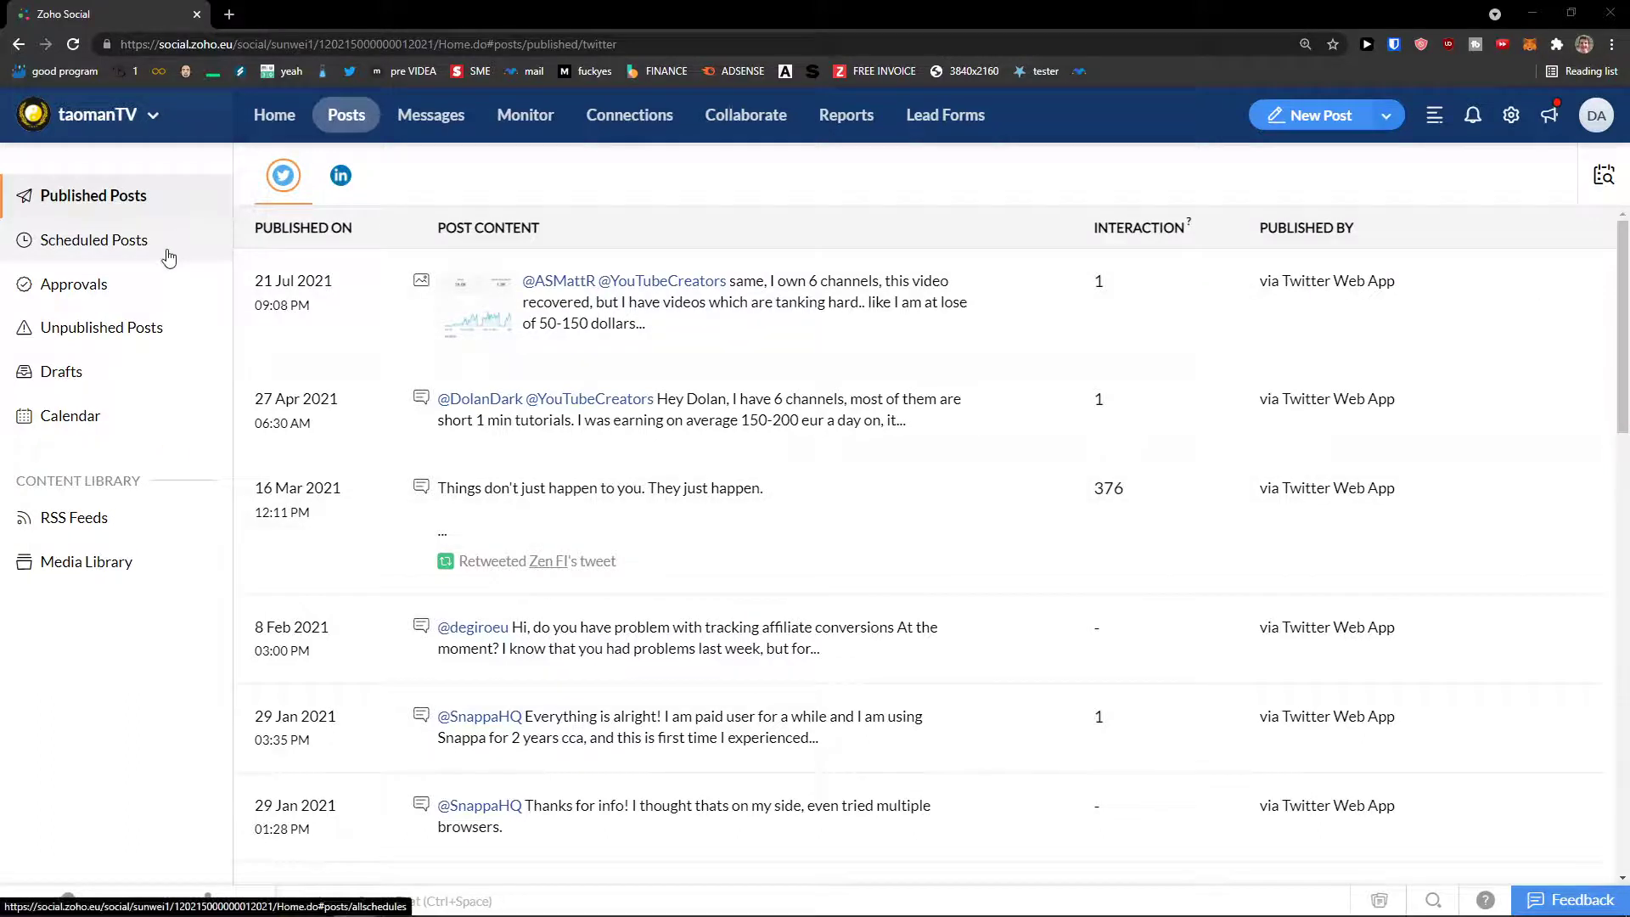
{"action": "left_click", "coordinate": [340, 175]}
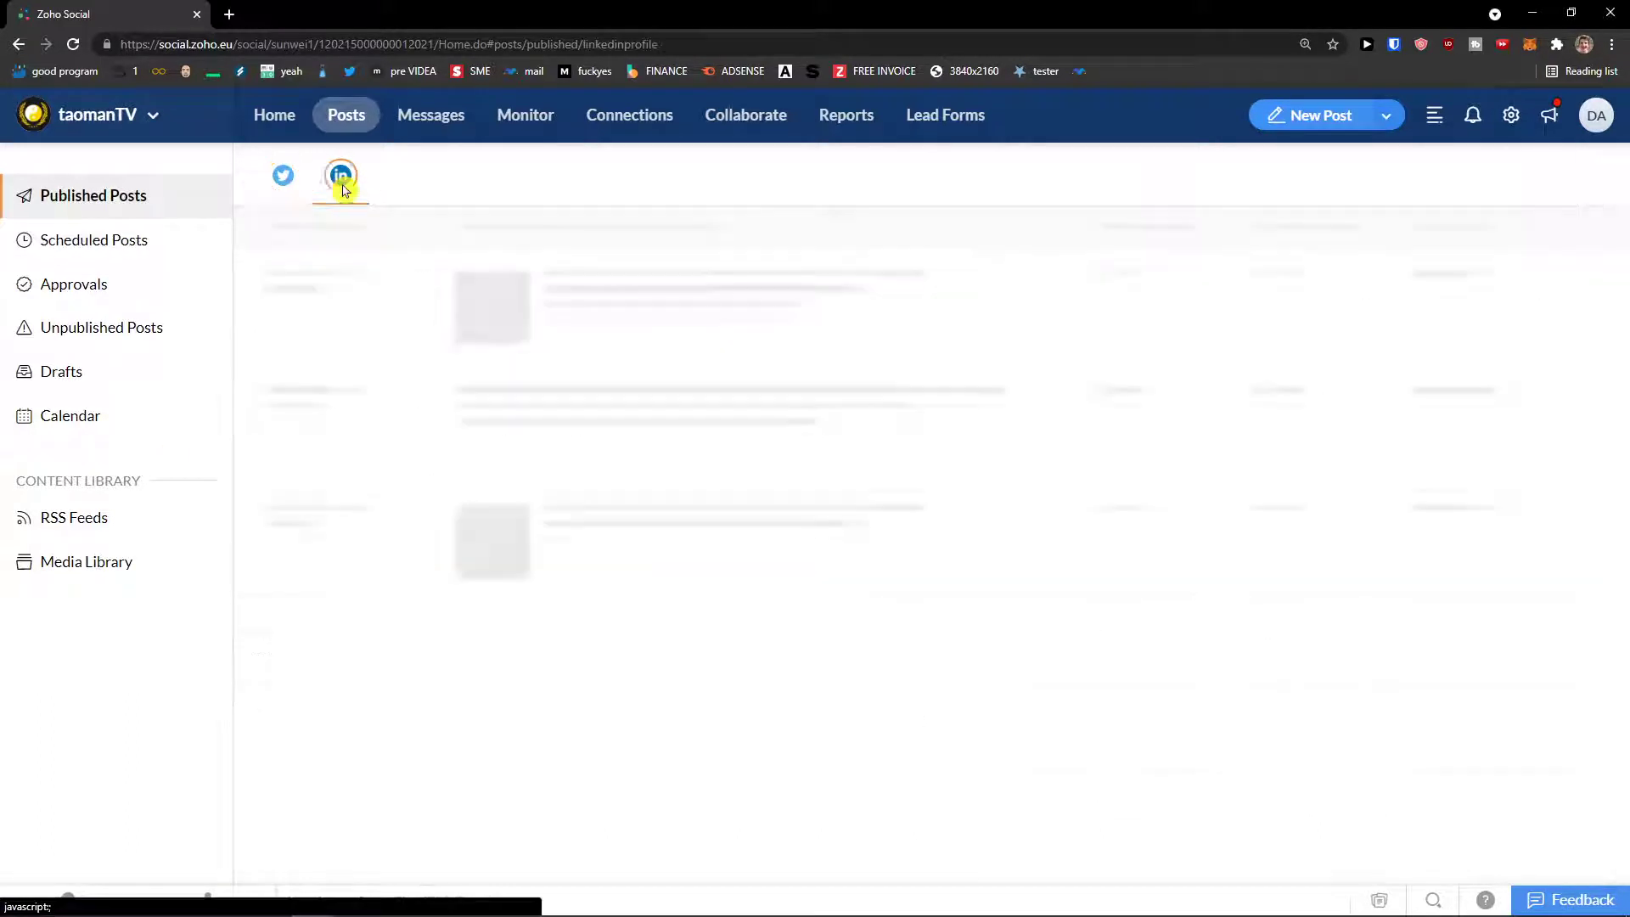
{"action": "left_click", "coordinate": [283, 187]}
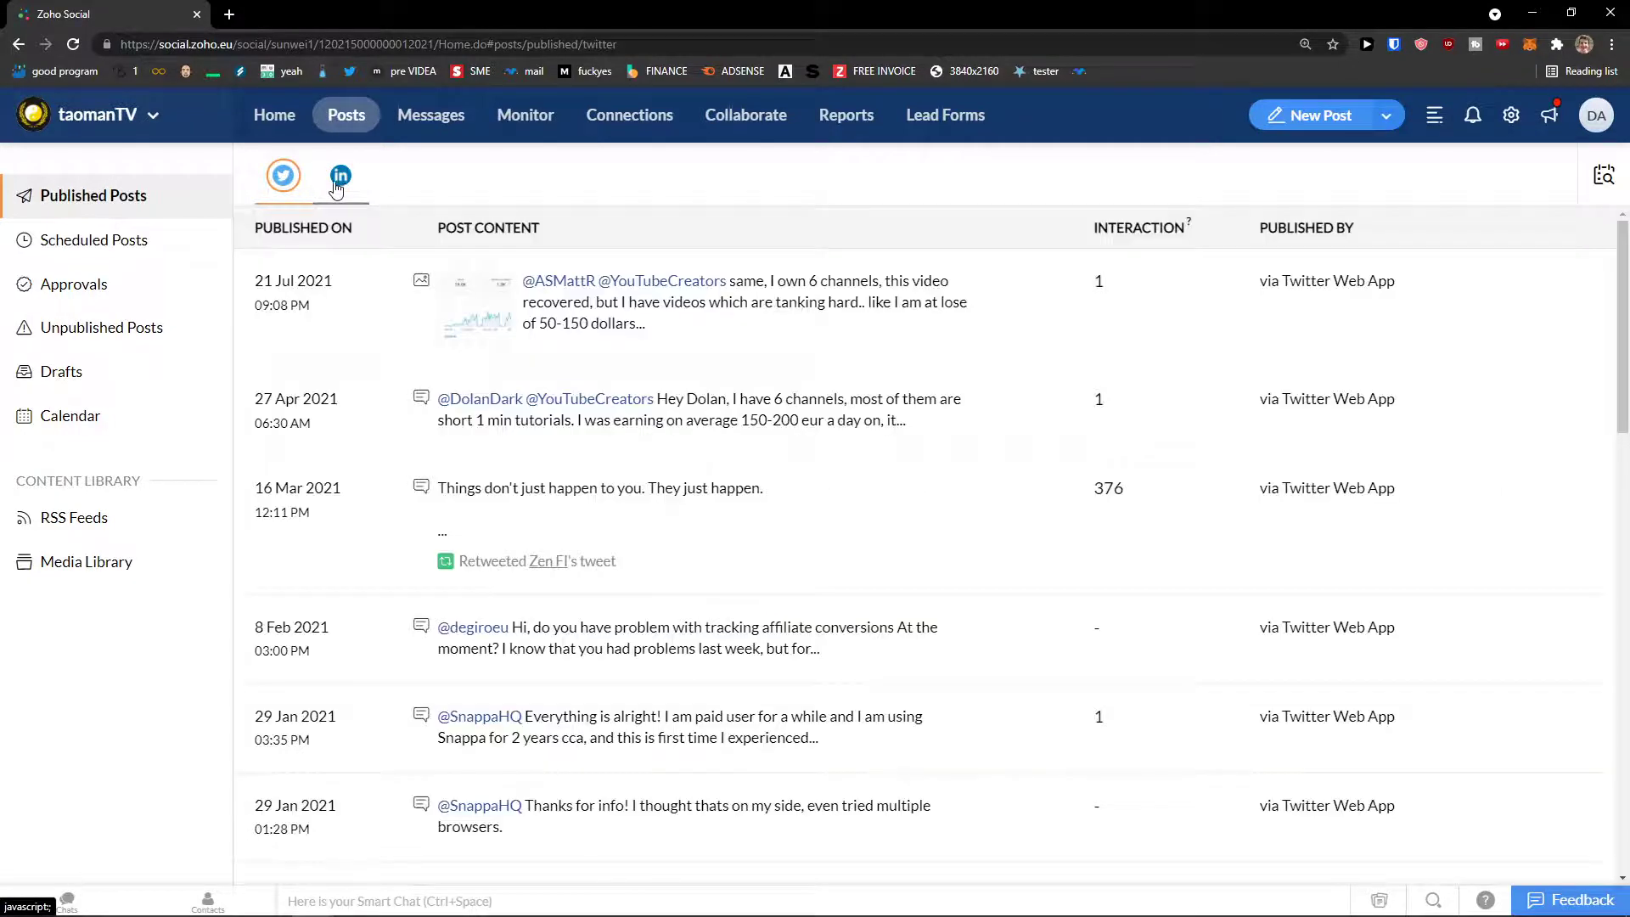
Step: Browse Scheduled, Approvals, Unpublished, Drafts and Calendar views, ending on the empty Drafts page
{"action": "left_click", "coordinate": [96, 241]}
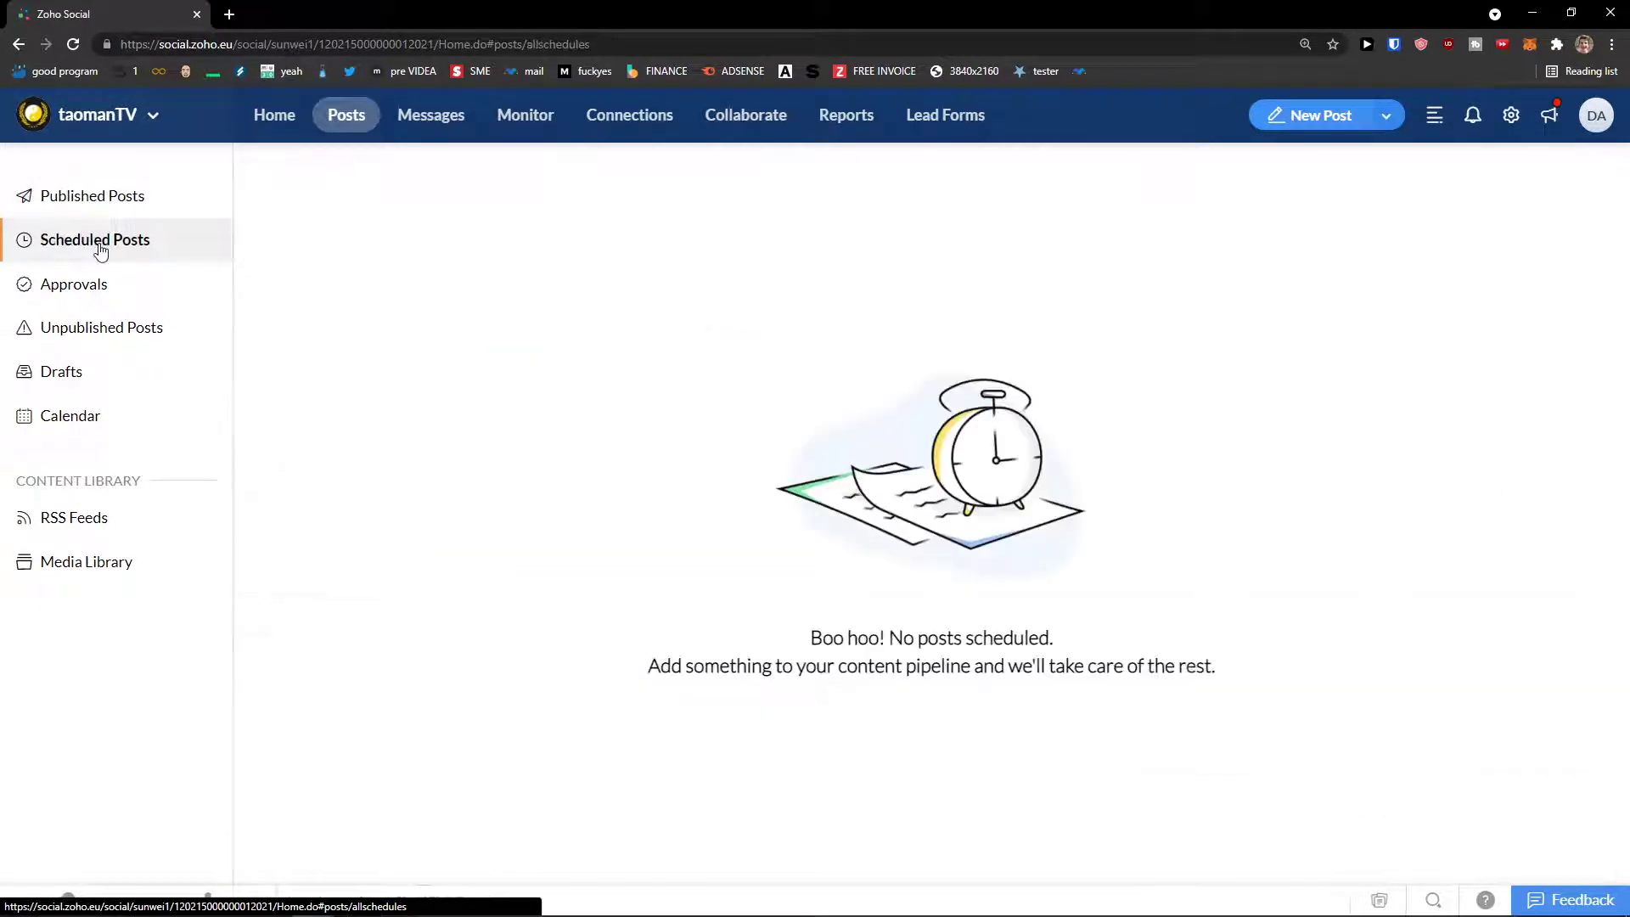
{"action": "left_click", "coordinate": [94, 285]}
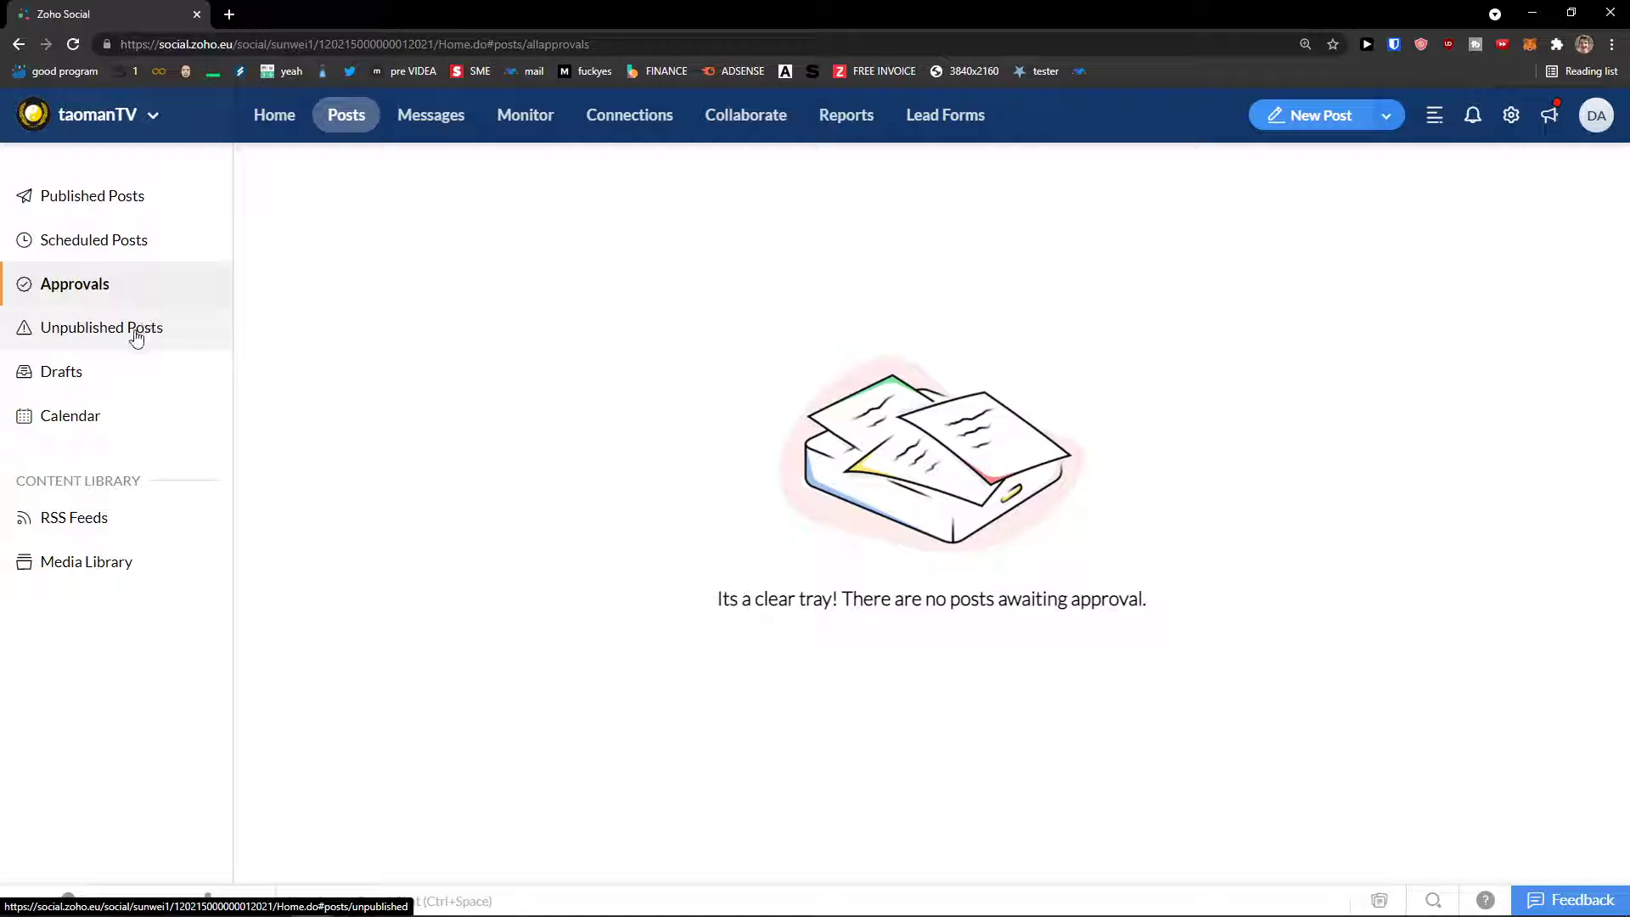
{"action": "left_click", "coordinate": [98, 346]}
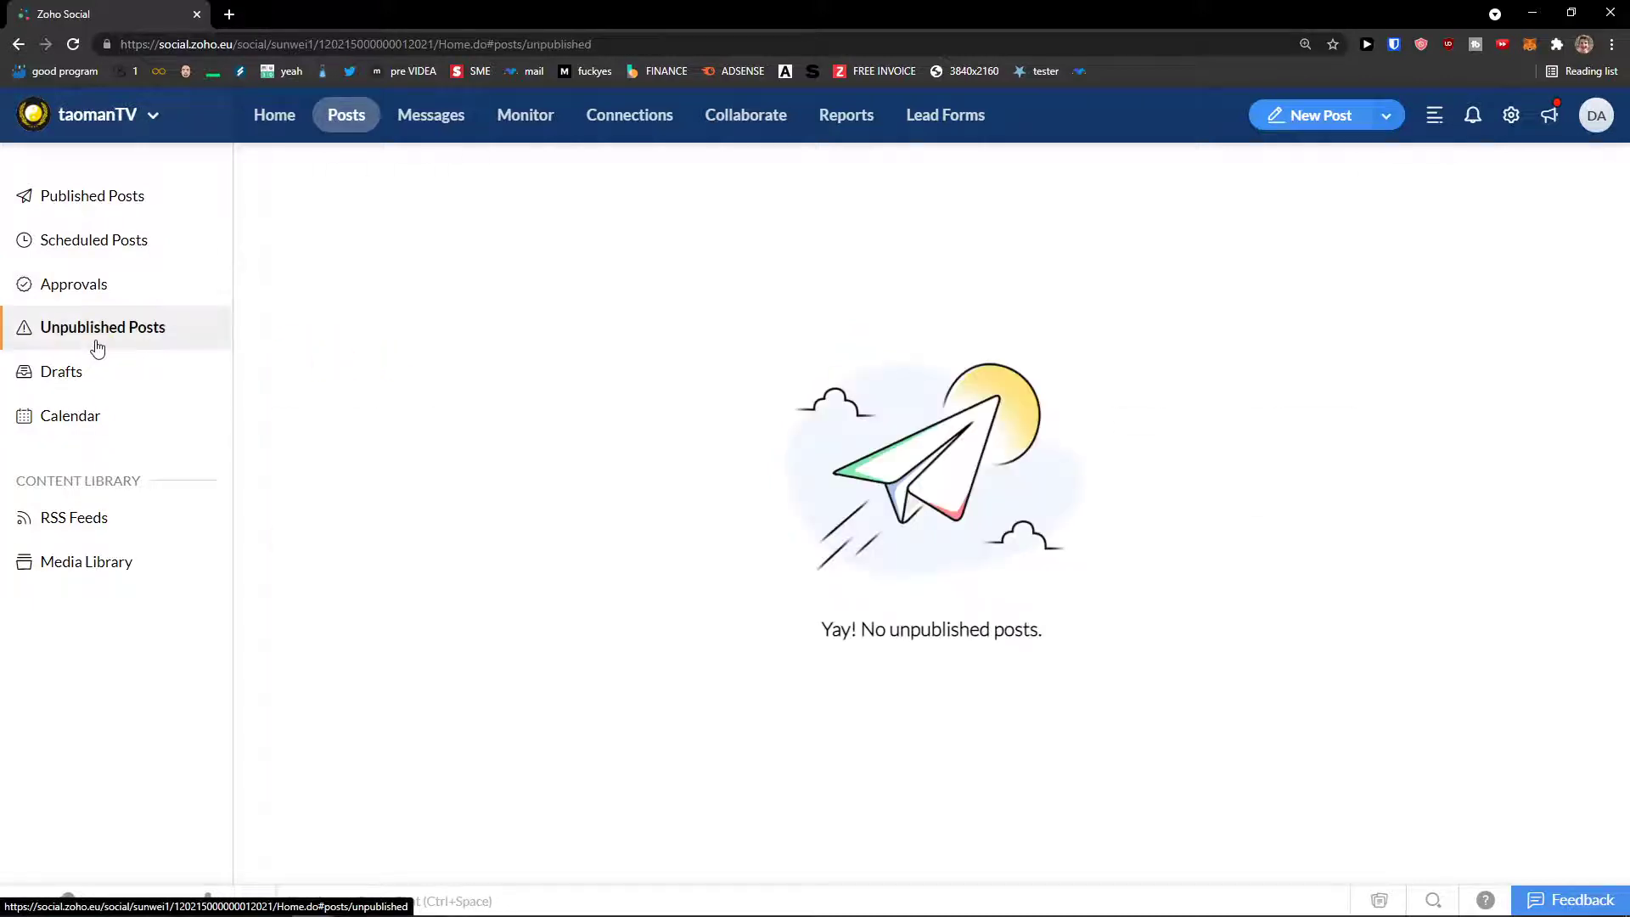
{"action": "left_click", "coordinate": [118, 389]}
{"action": "left_click", "coordinate": [131, 427]}
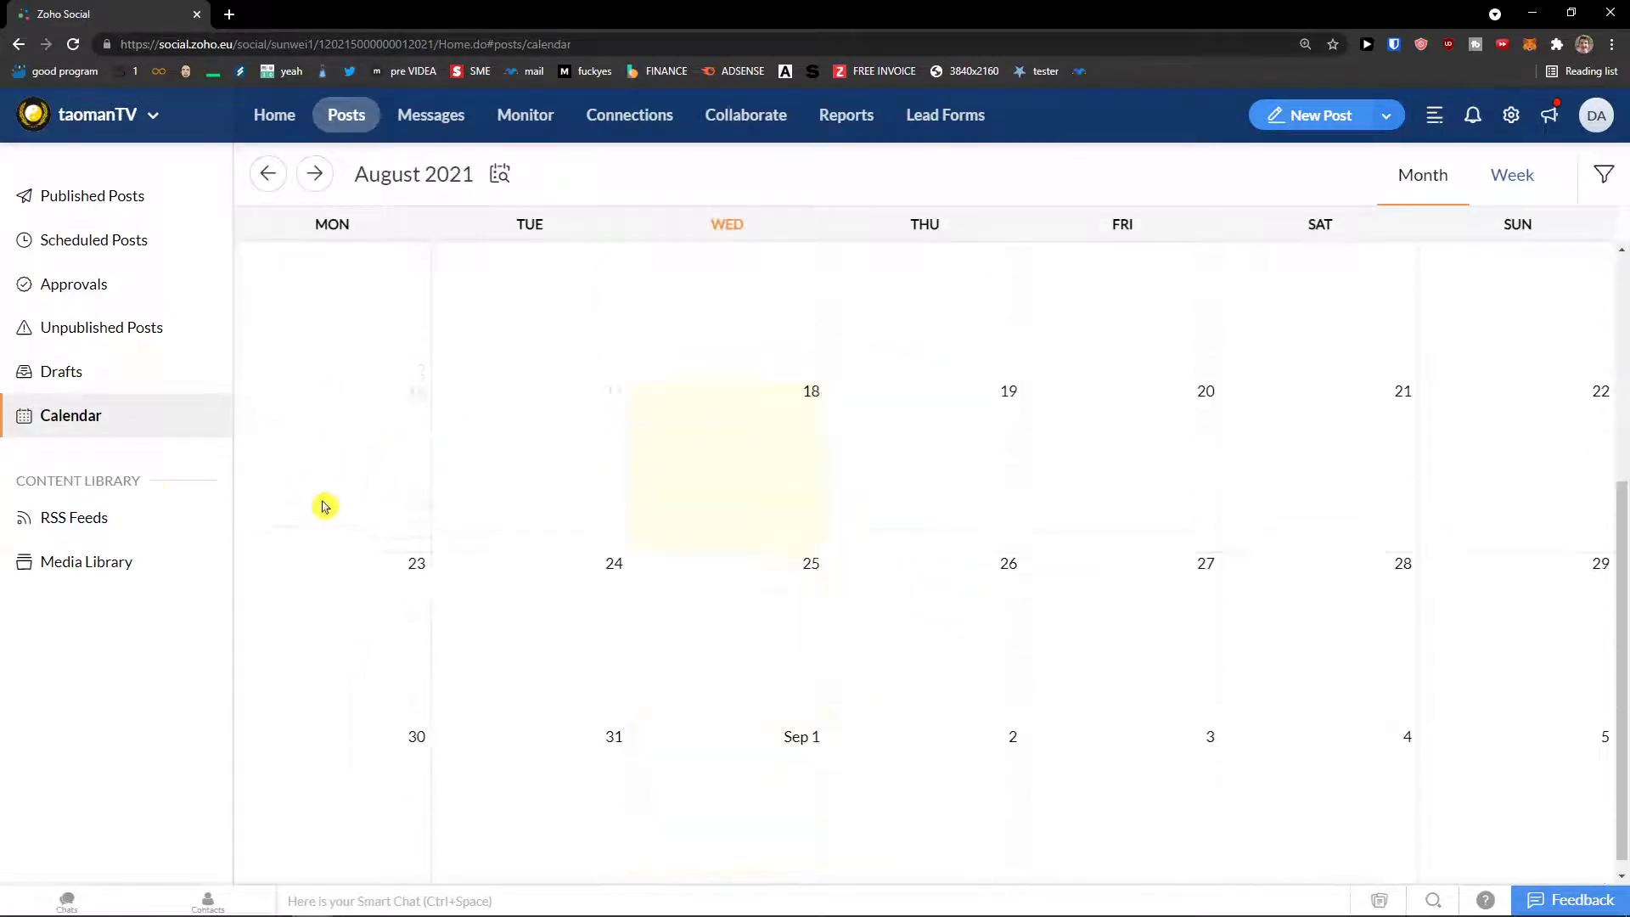
{"action": "left_click", "coordinate": [106, 371]}
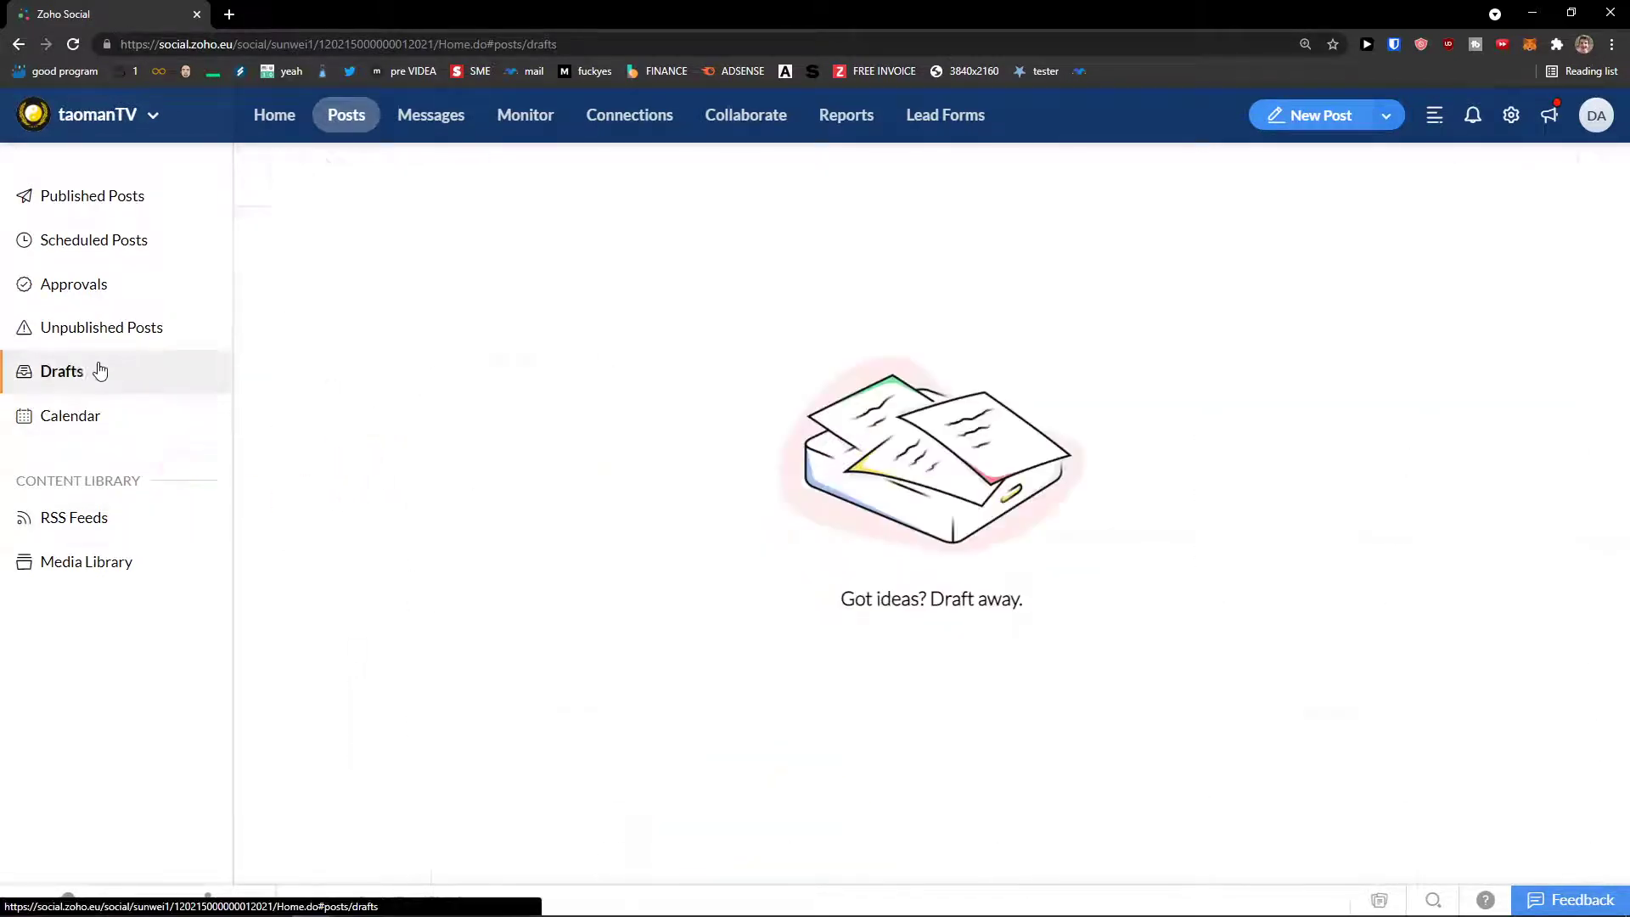
Step: Start a new post and select both the Twitter and LinkedIn accounts as destinations
{"action": "left_click", "coordinate": [1388, 120]}
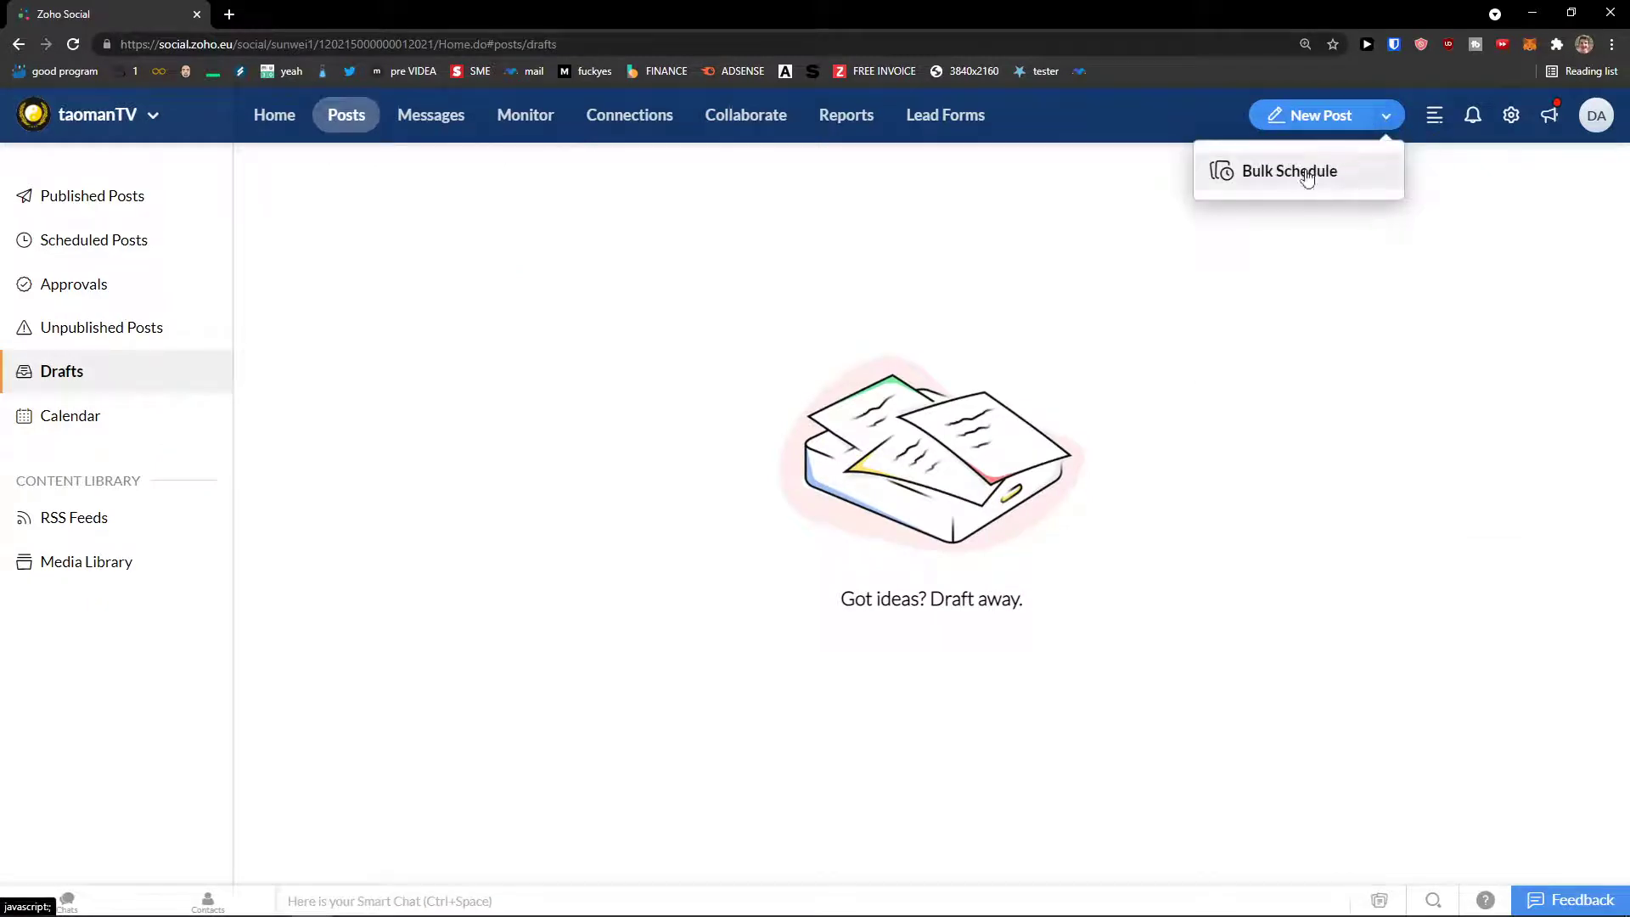
{"action": "left_click", "coordinate": [1334, 121]}
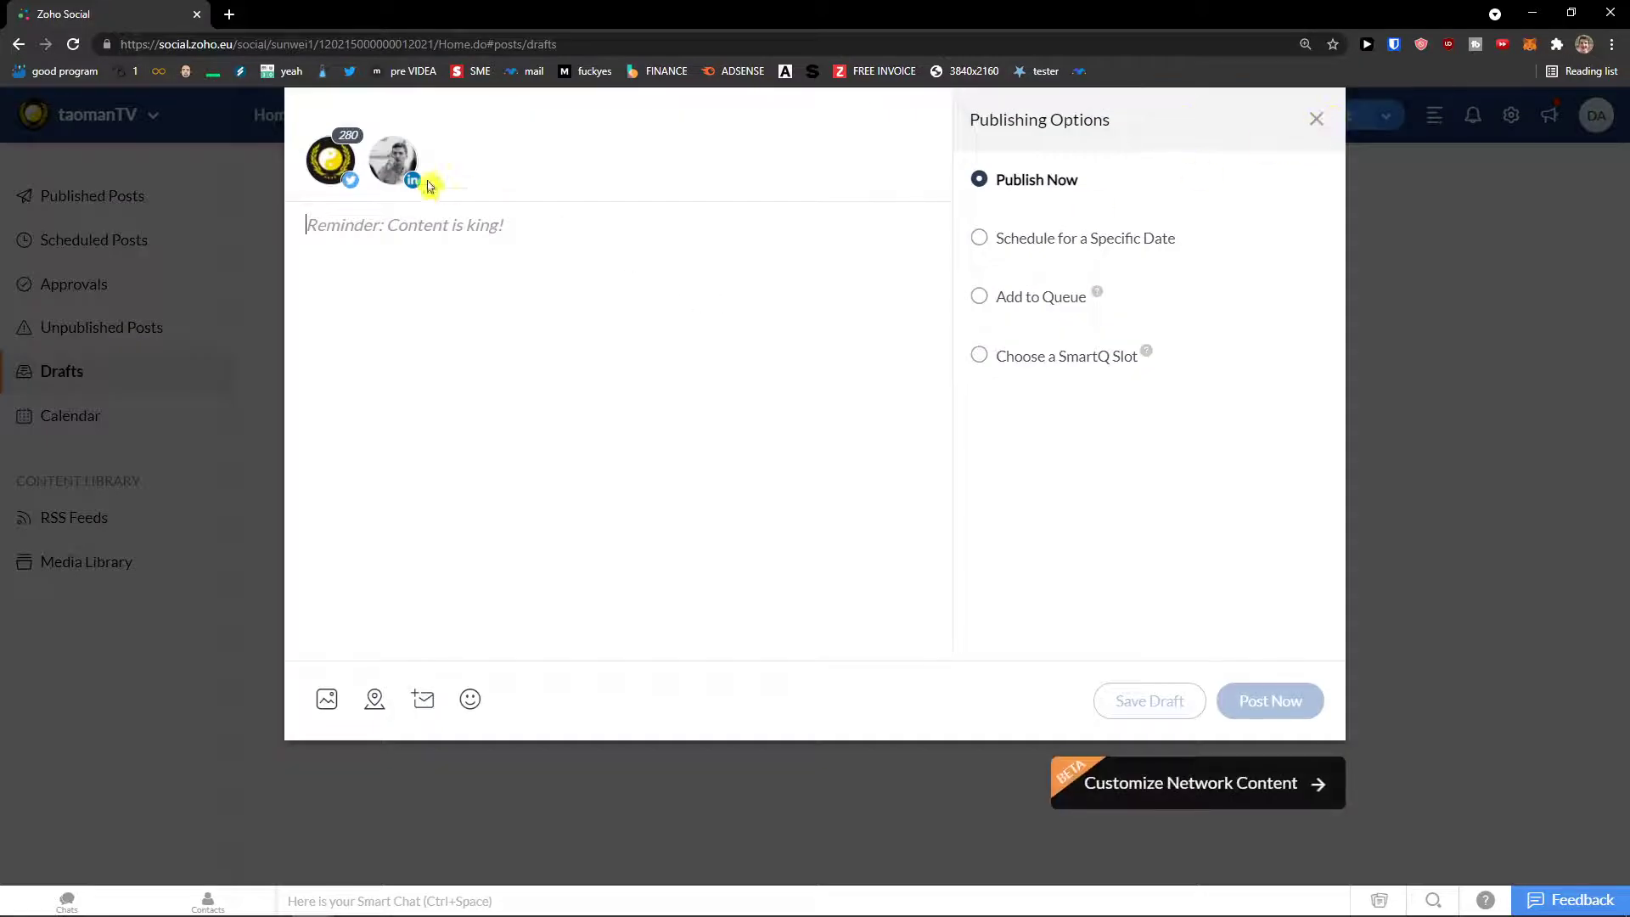
{"action": "left_click", "coordinate": [403, 173]}
{"action": "left_click", "coordinate": [395, 175]}
{"action": "left_click", "coordinate": [333, 163]}
{"action": "left_click", "coordinate": [394, 170]}
{"action": "left_click", "coordinate": [333, 163]}
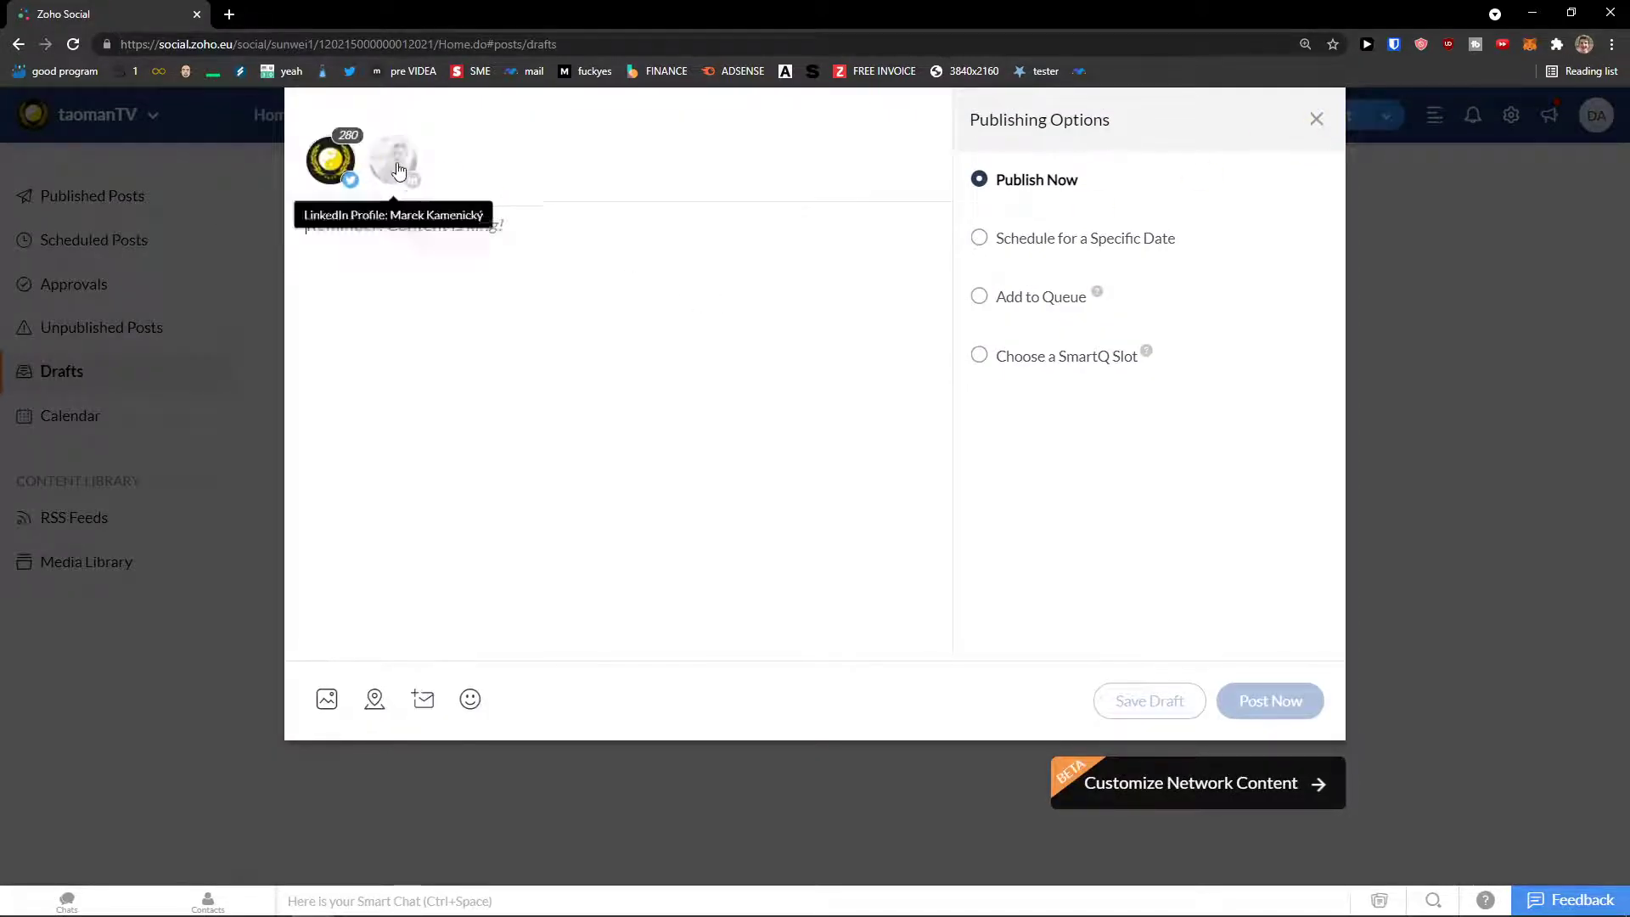
{"action": "left_click", "coordinate": [395, 169]}
{"action": "left_click", "coordinate": [332, 163]}
{"action": "left_click", "coordinate": [395, 170]}
{"action": "left_click", "coordinate": [332, 164]}
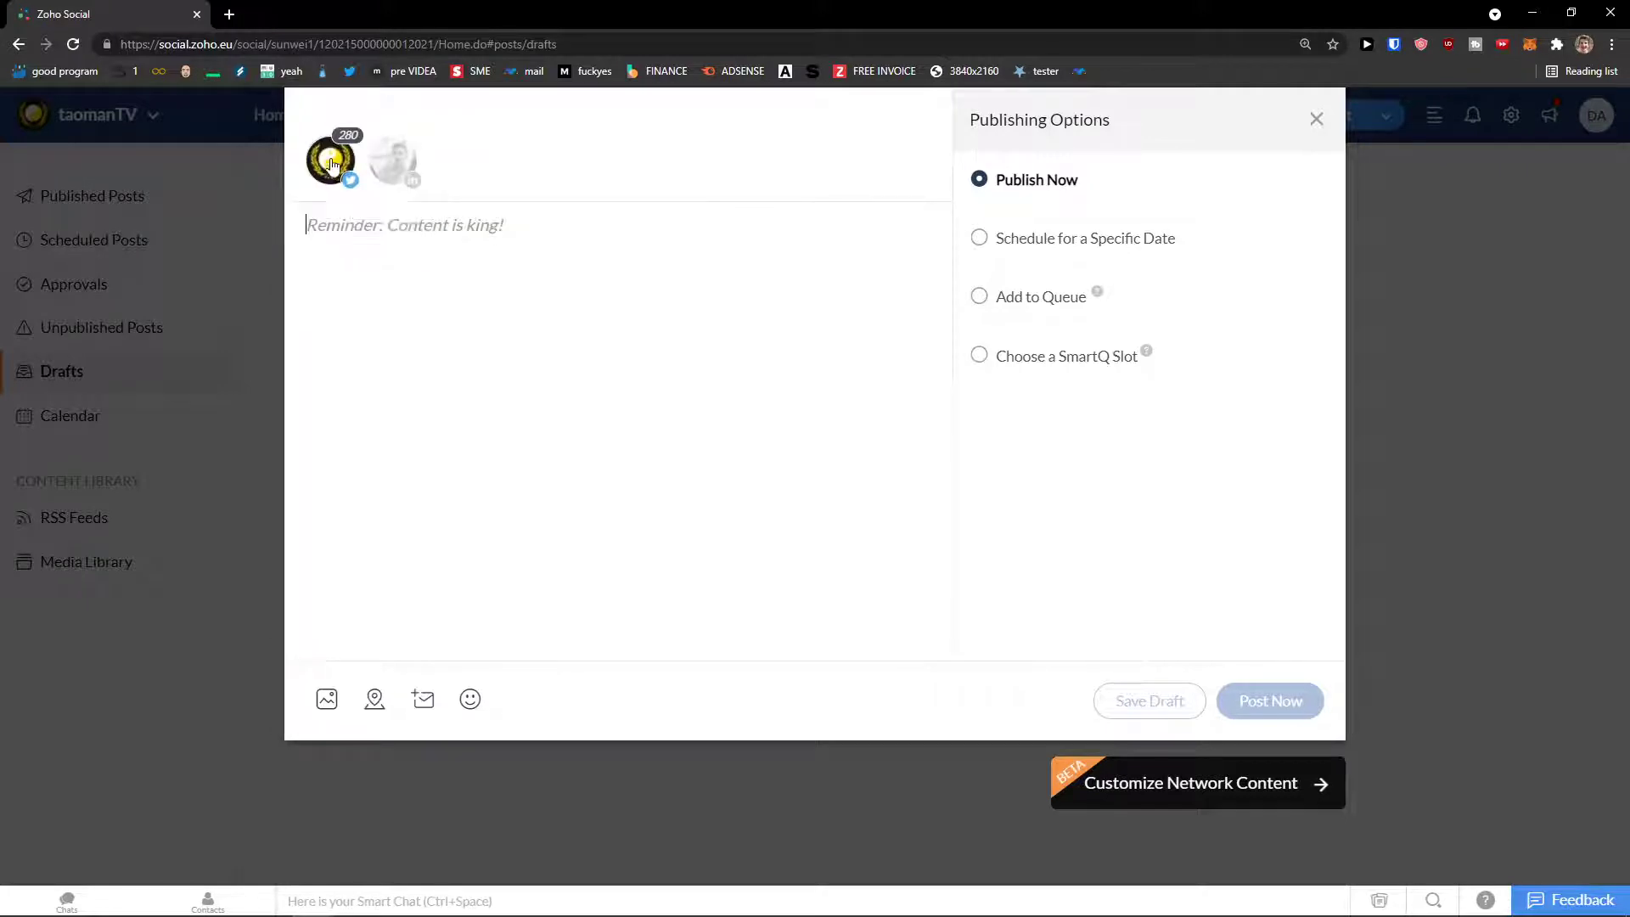
{"action": "left_click", "coordinate": [393, 169]}
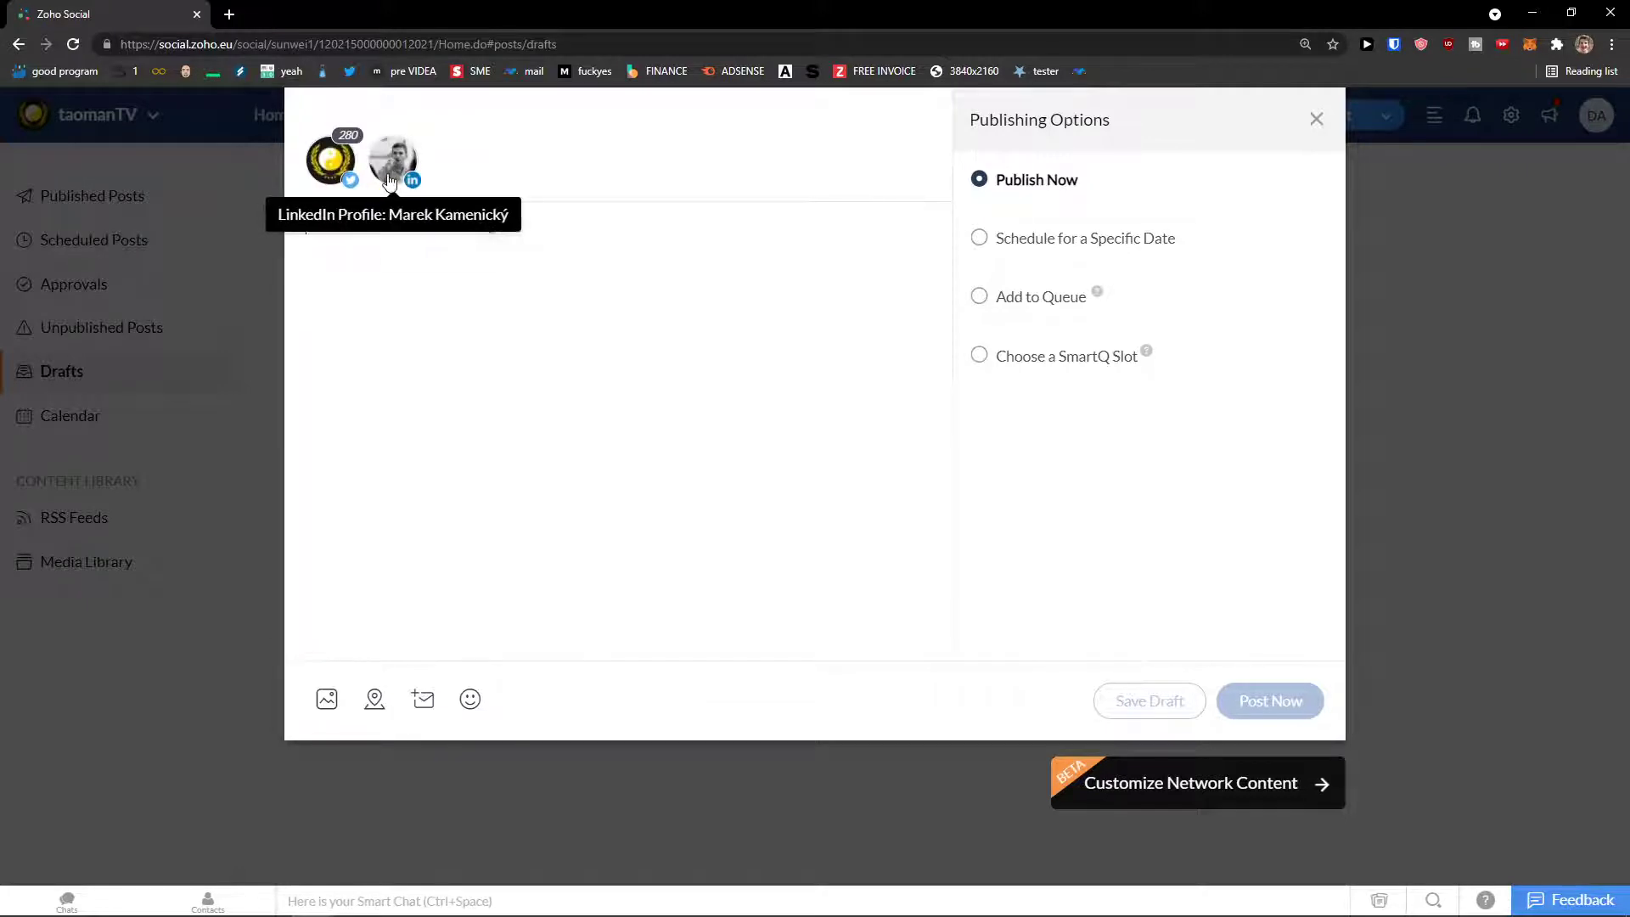
{"action": "left_click", "coordinate": [387, 178]}
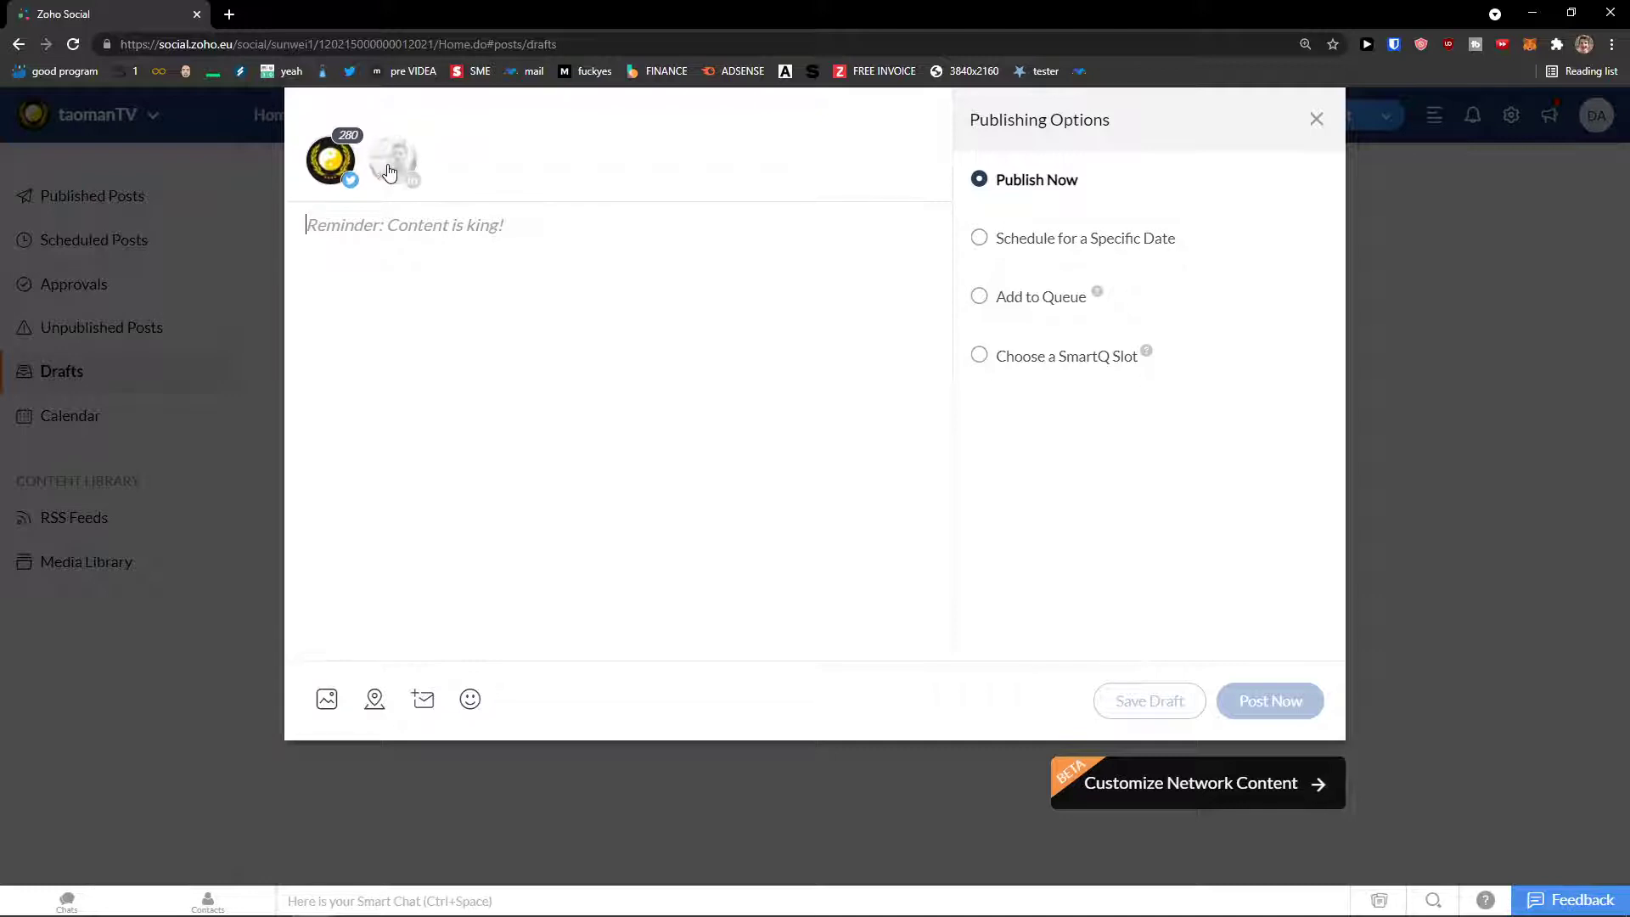
{"action": "left_click", "coordinate": [388, 172]}
Step: Write 'I hope you have a great day!' and 'We have 10% OFF for All products today!', removing stray characters
{"action": "type", "text": "hHi t"}
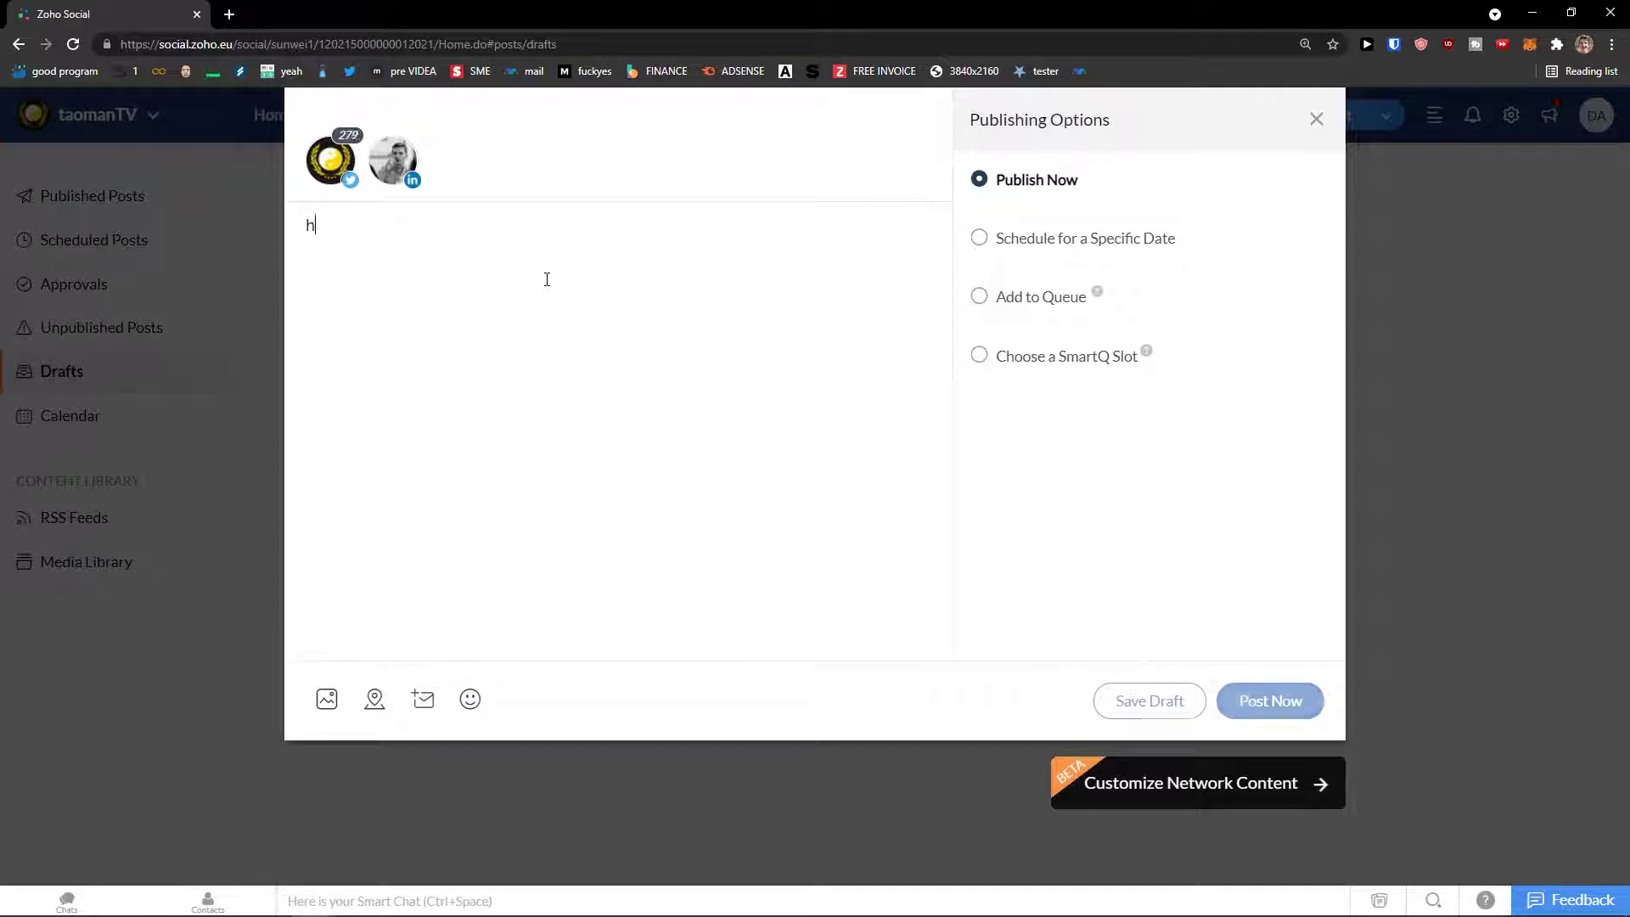
{"action": "key", "text": "BackSpace"}
{"action": "key", "text": "BackSpace"}
{"action": "key", "text": "BackSpace"}
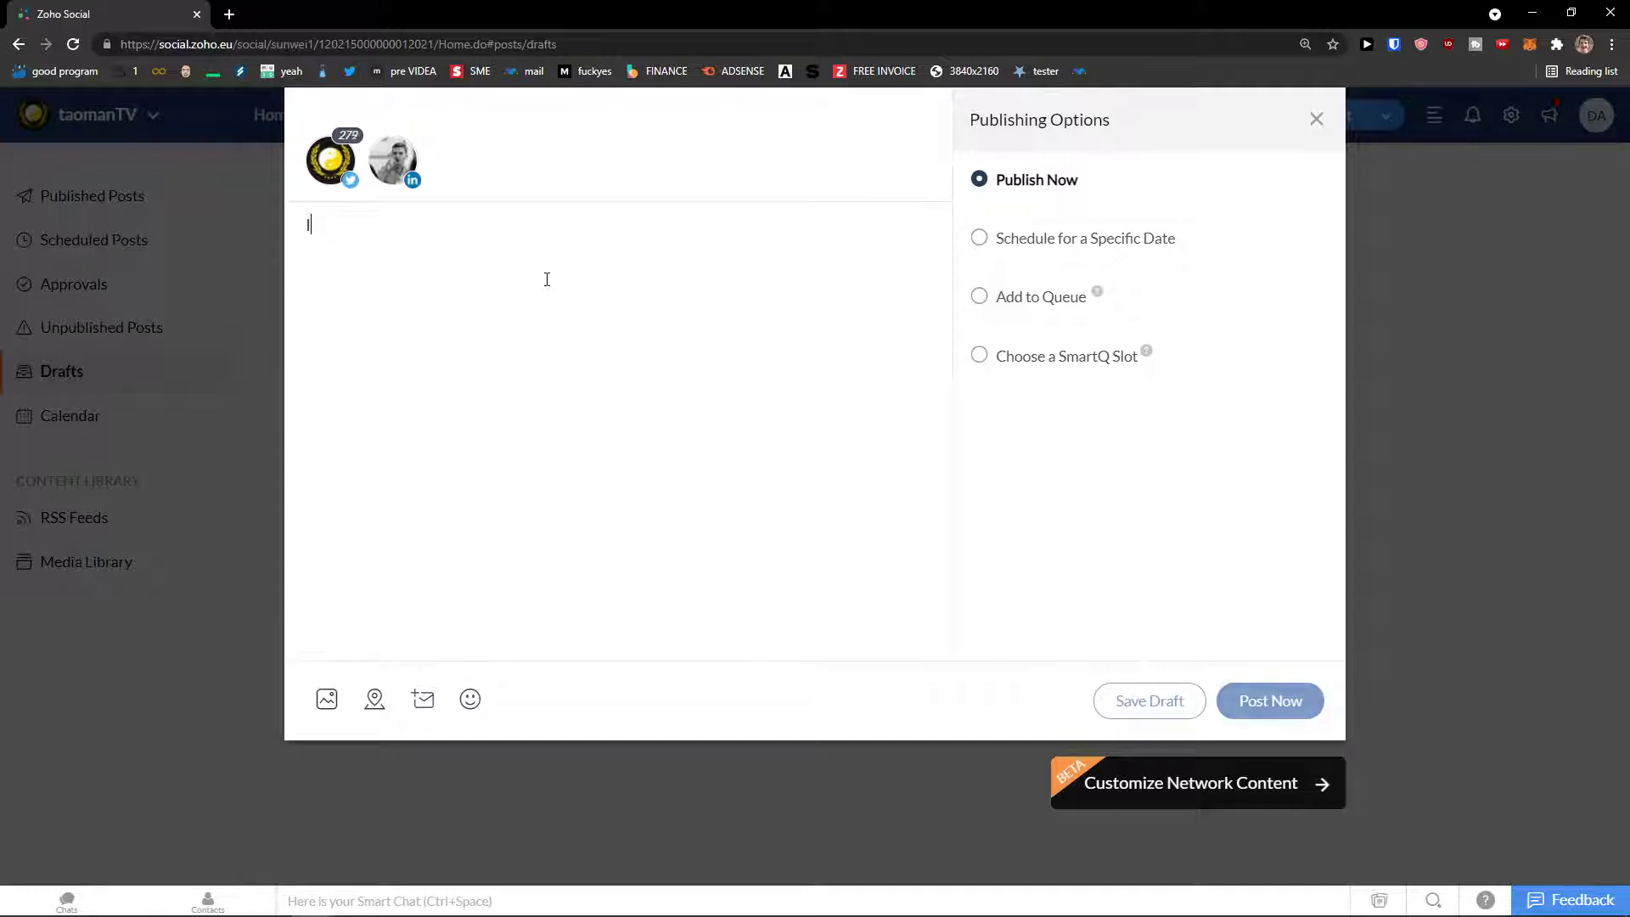
{"action": "type", "text": "I hope you have a great day!"}
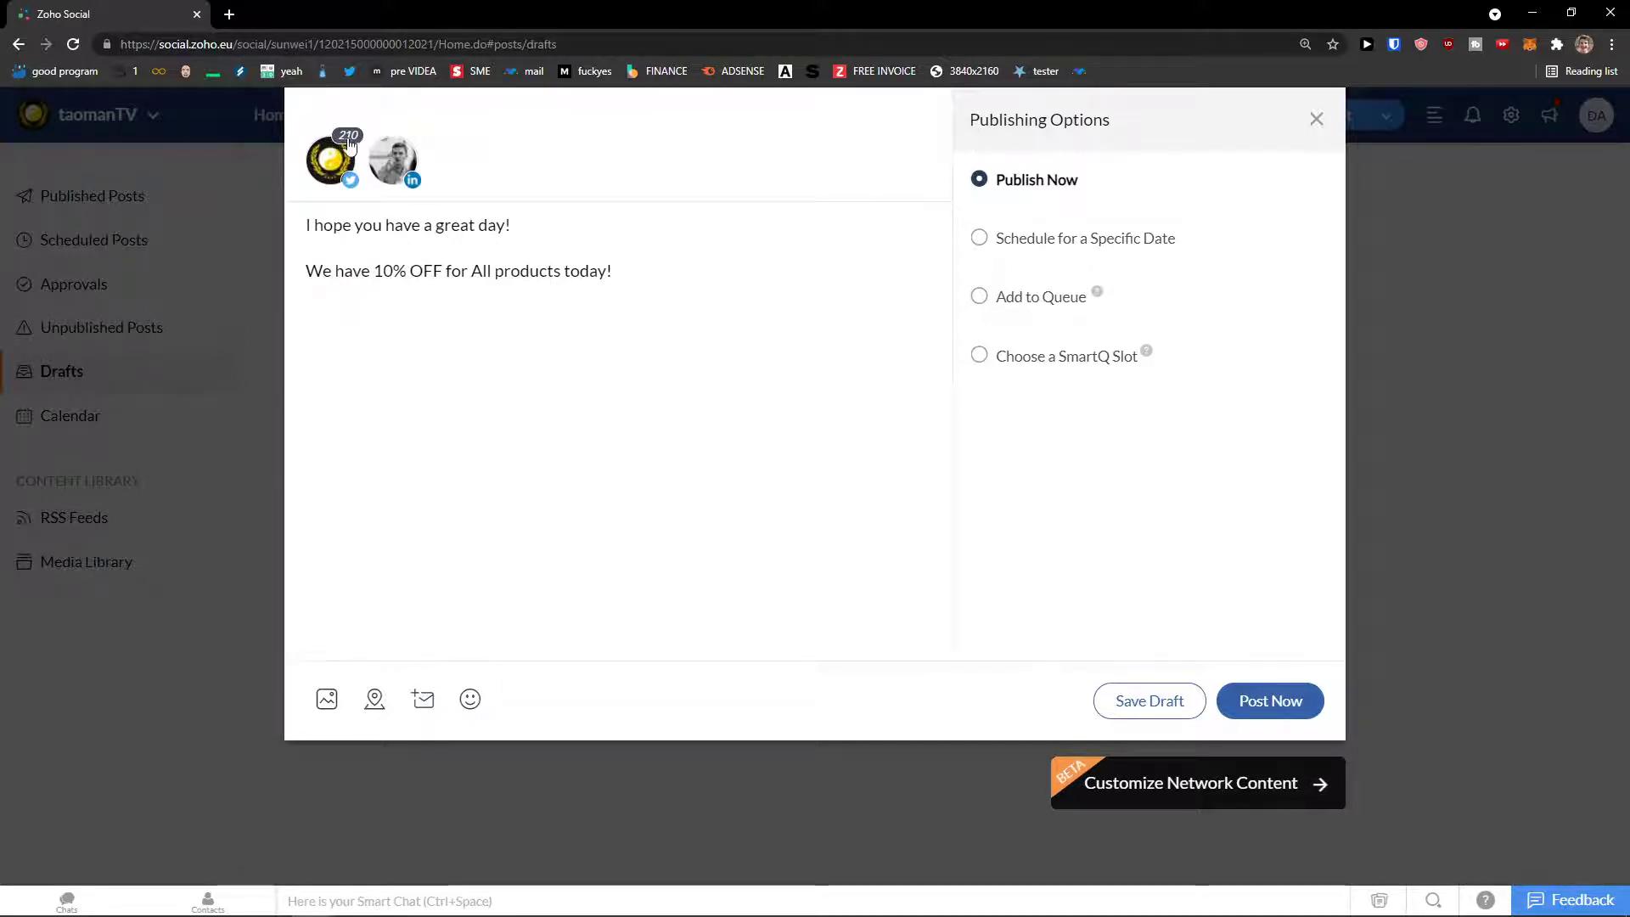
{"action": "key", "text": "ctrl+plus"}
{"action": "key", "text": "ctrl+plus"}
{"action": "key", "text": "ctrl+minus"}
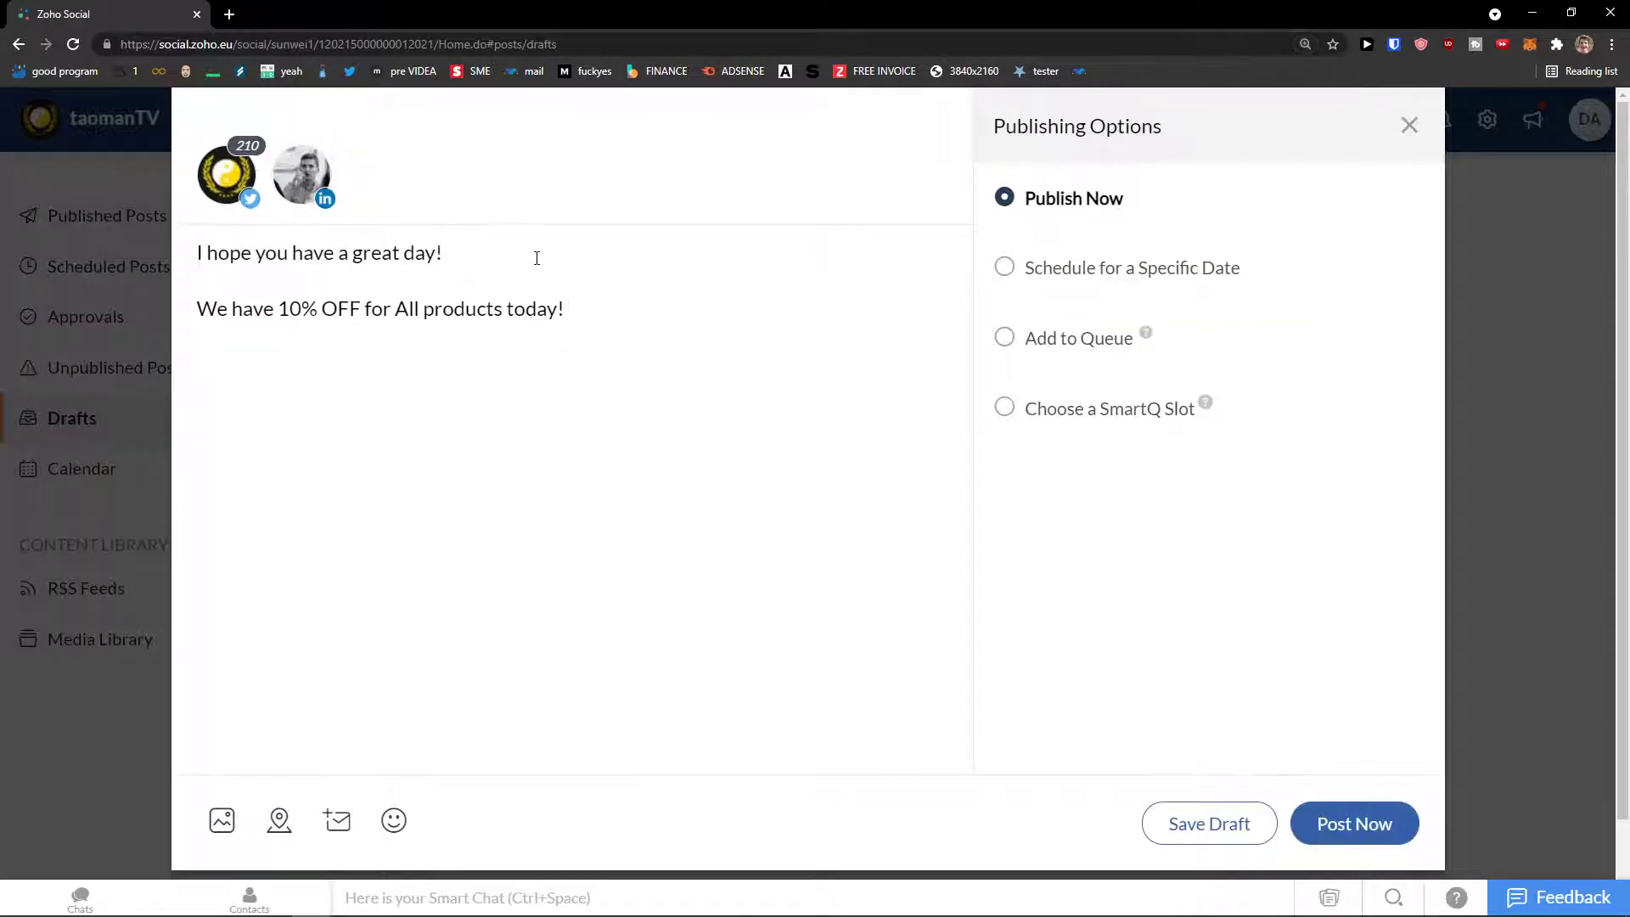
{"action": "type", "text": "sxdasdasdasdxyyda"}
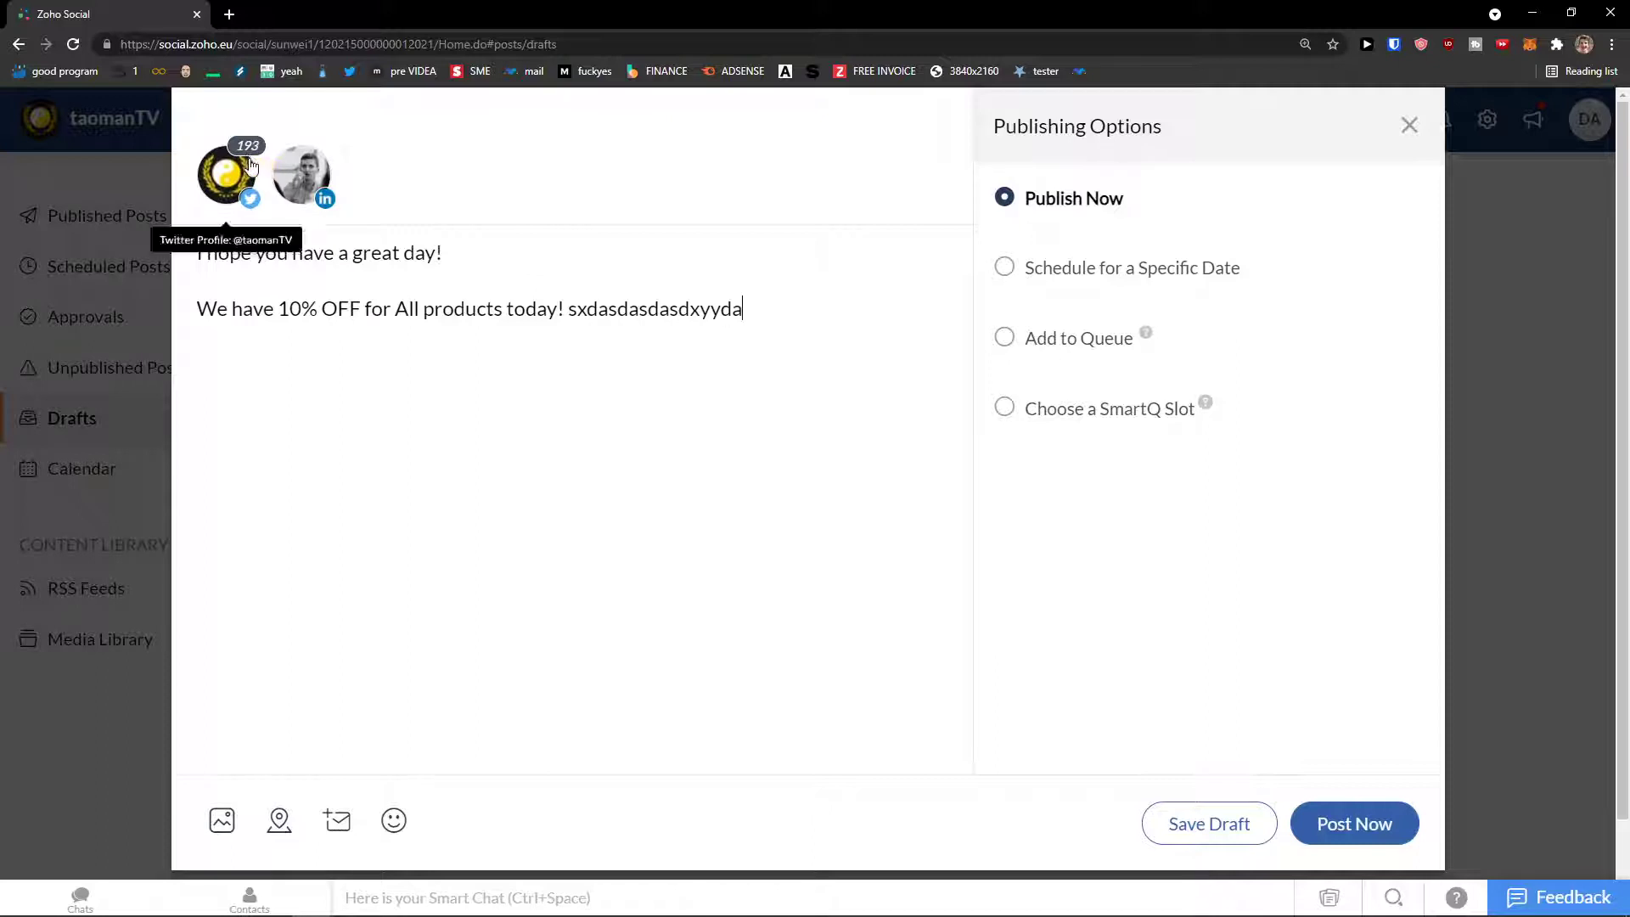
{"action": "type", "text": "wdsxysdawd"}
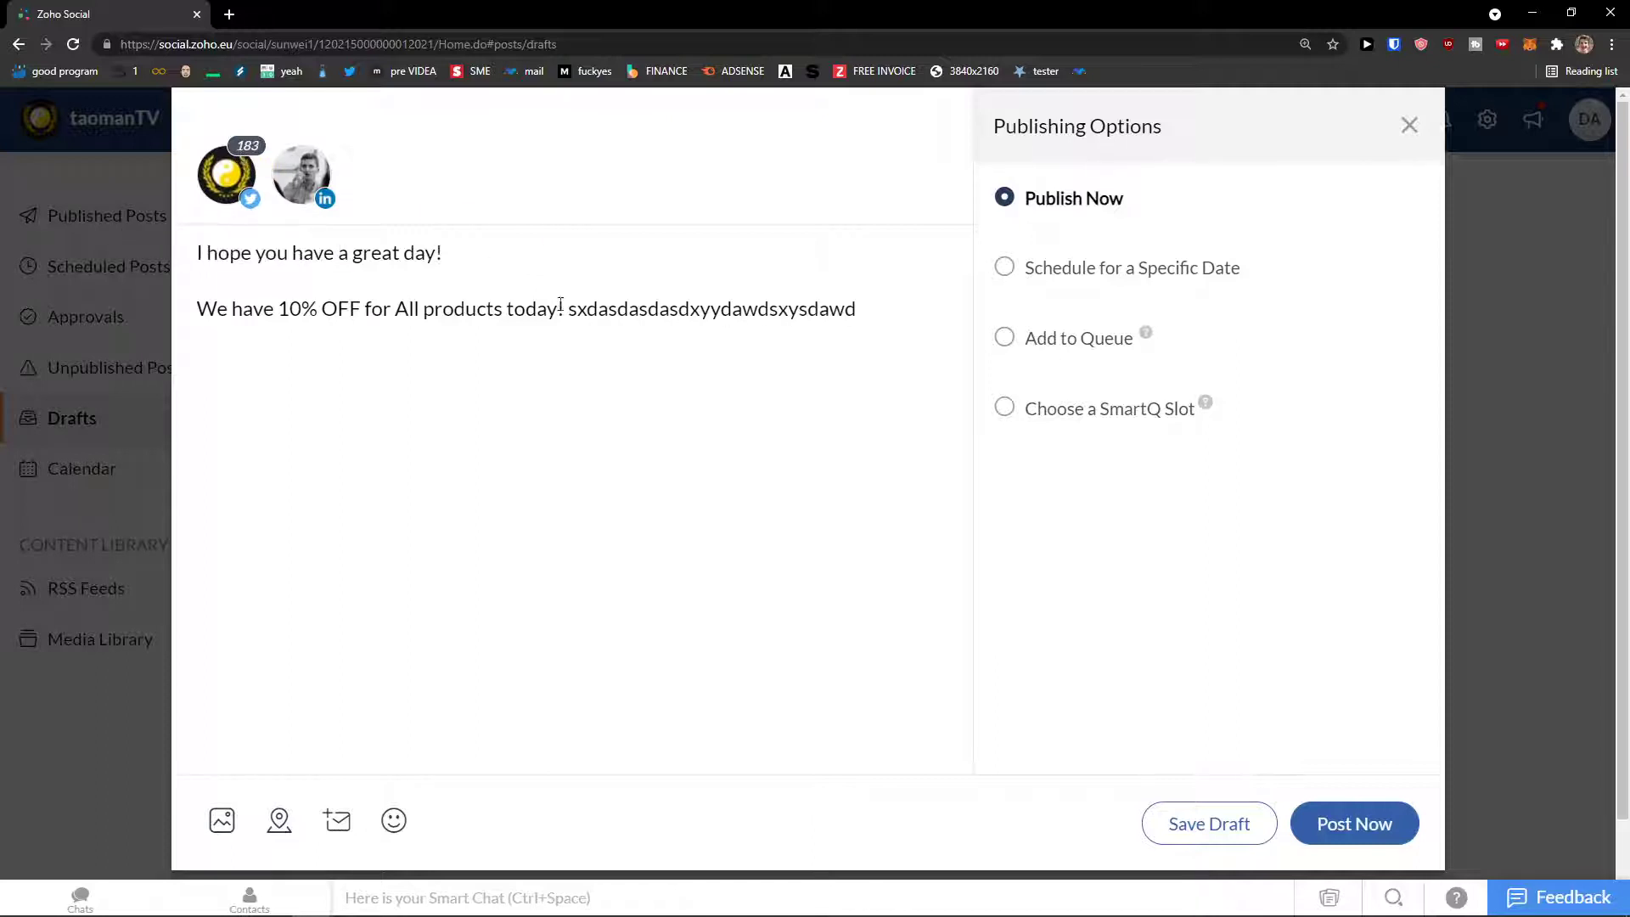
{"action": "left_click_drag", "start_coordinate": [567, 309], "coordinate": [884, 326]}
{"action": "key", "text": "BackSpace"}
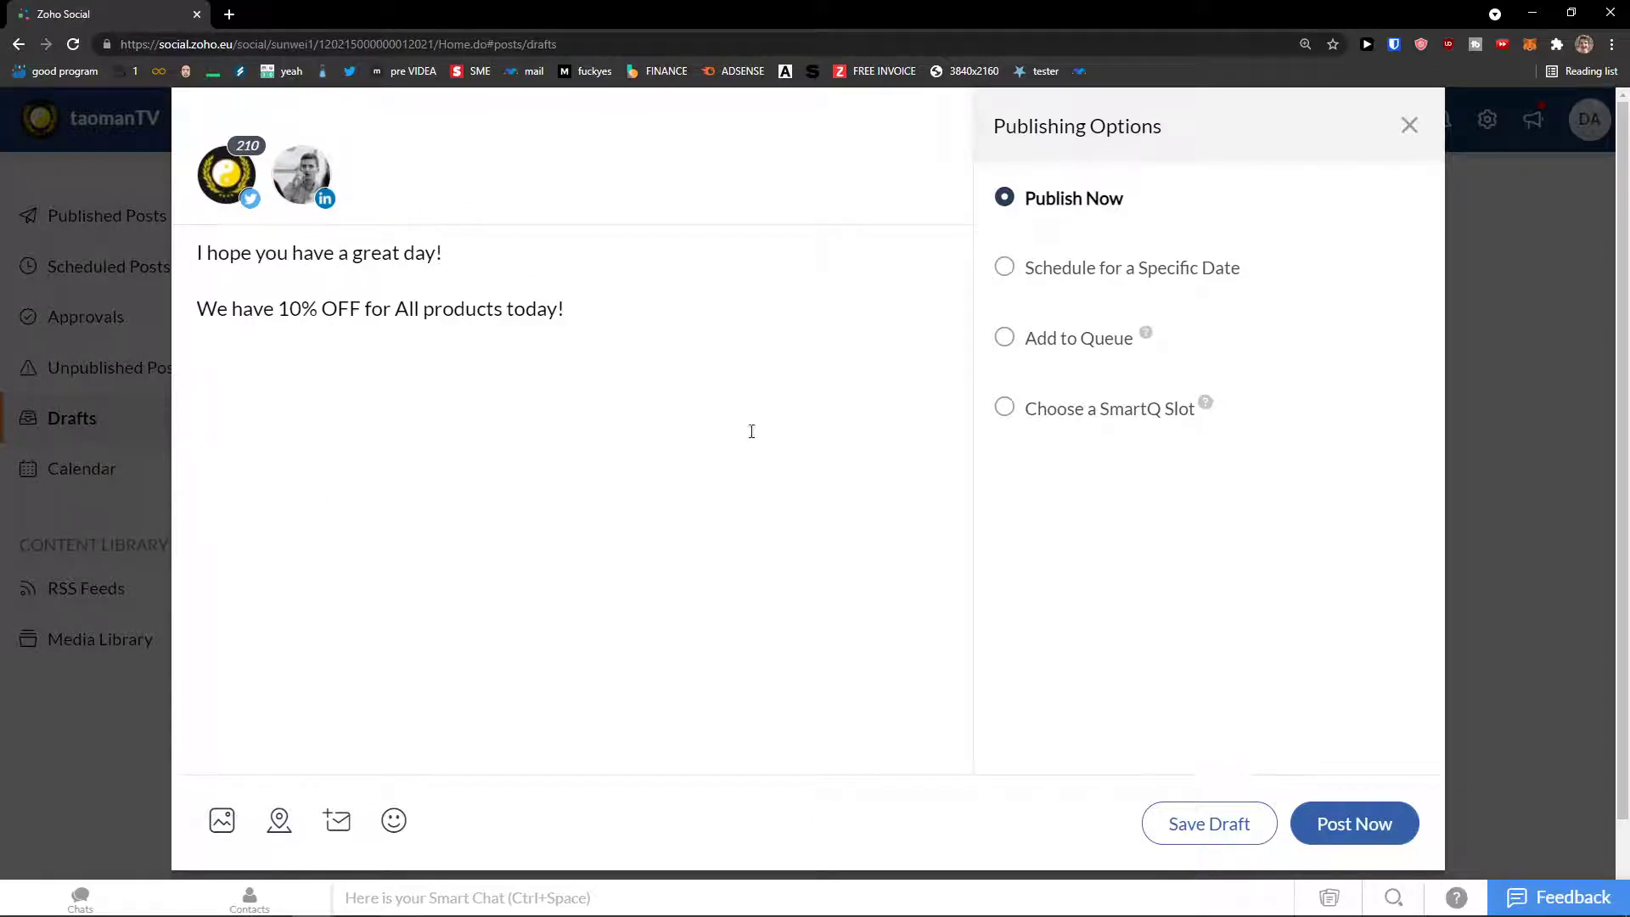
{"action": "key", "text": "ctrl+a"}
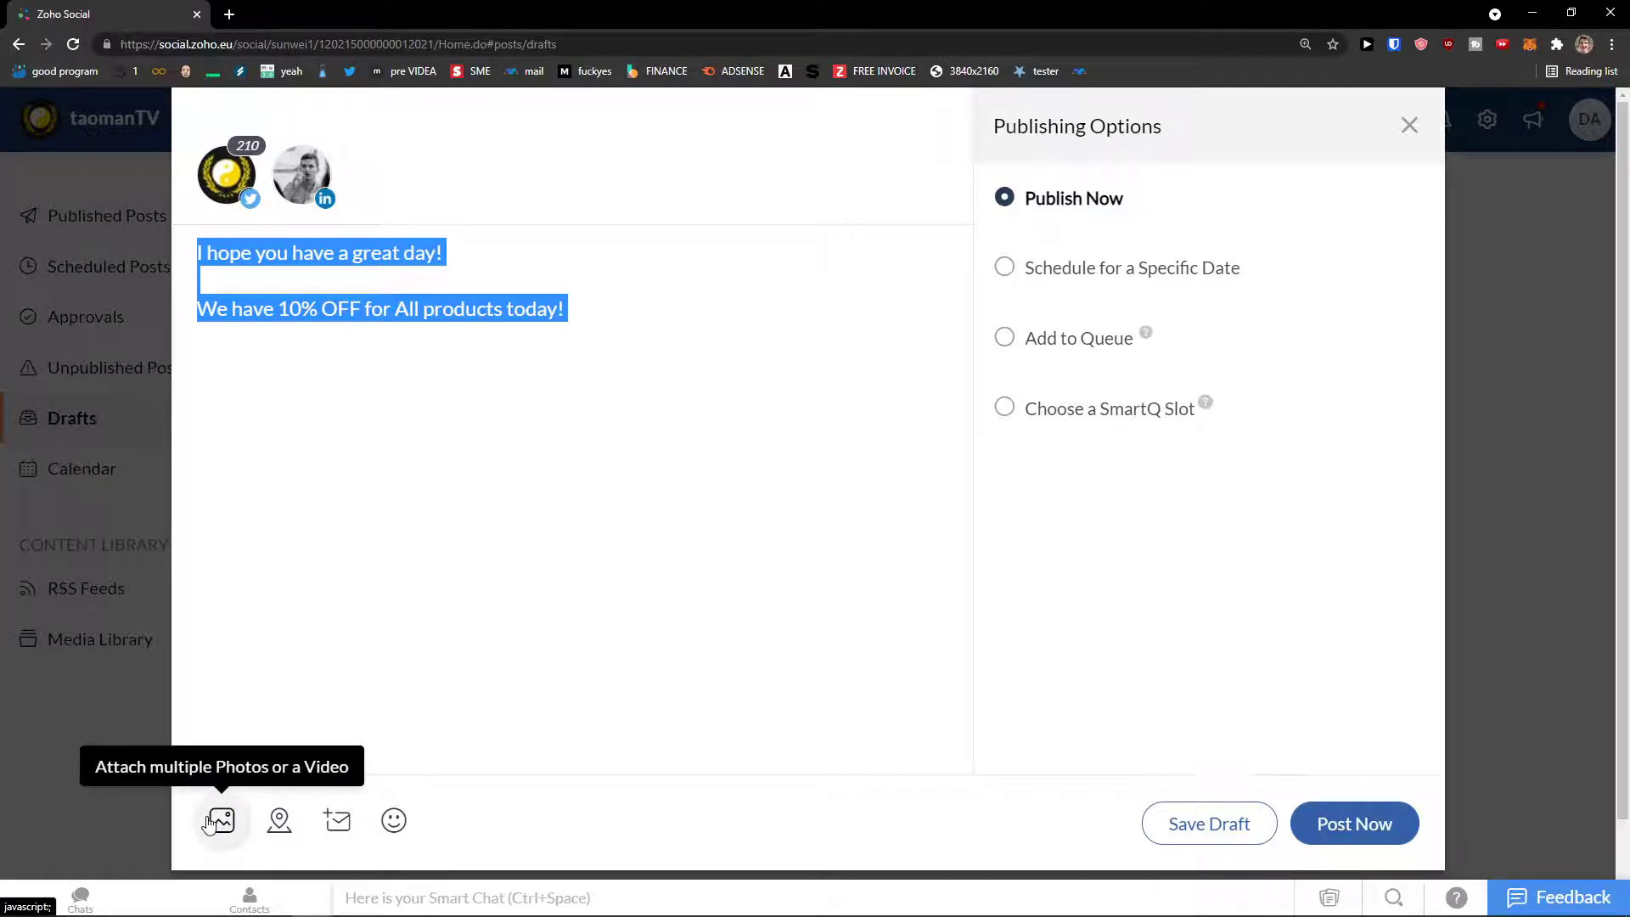
Step: Attach the Lao Tzu quote image g9c6unbluny61.png from the computer to the post
{"action": "left_click", "coordinate": [221, 820]}
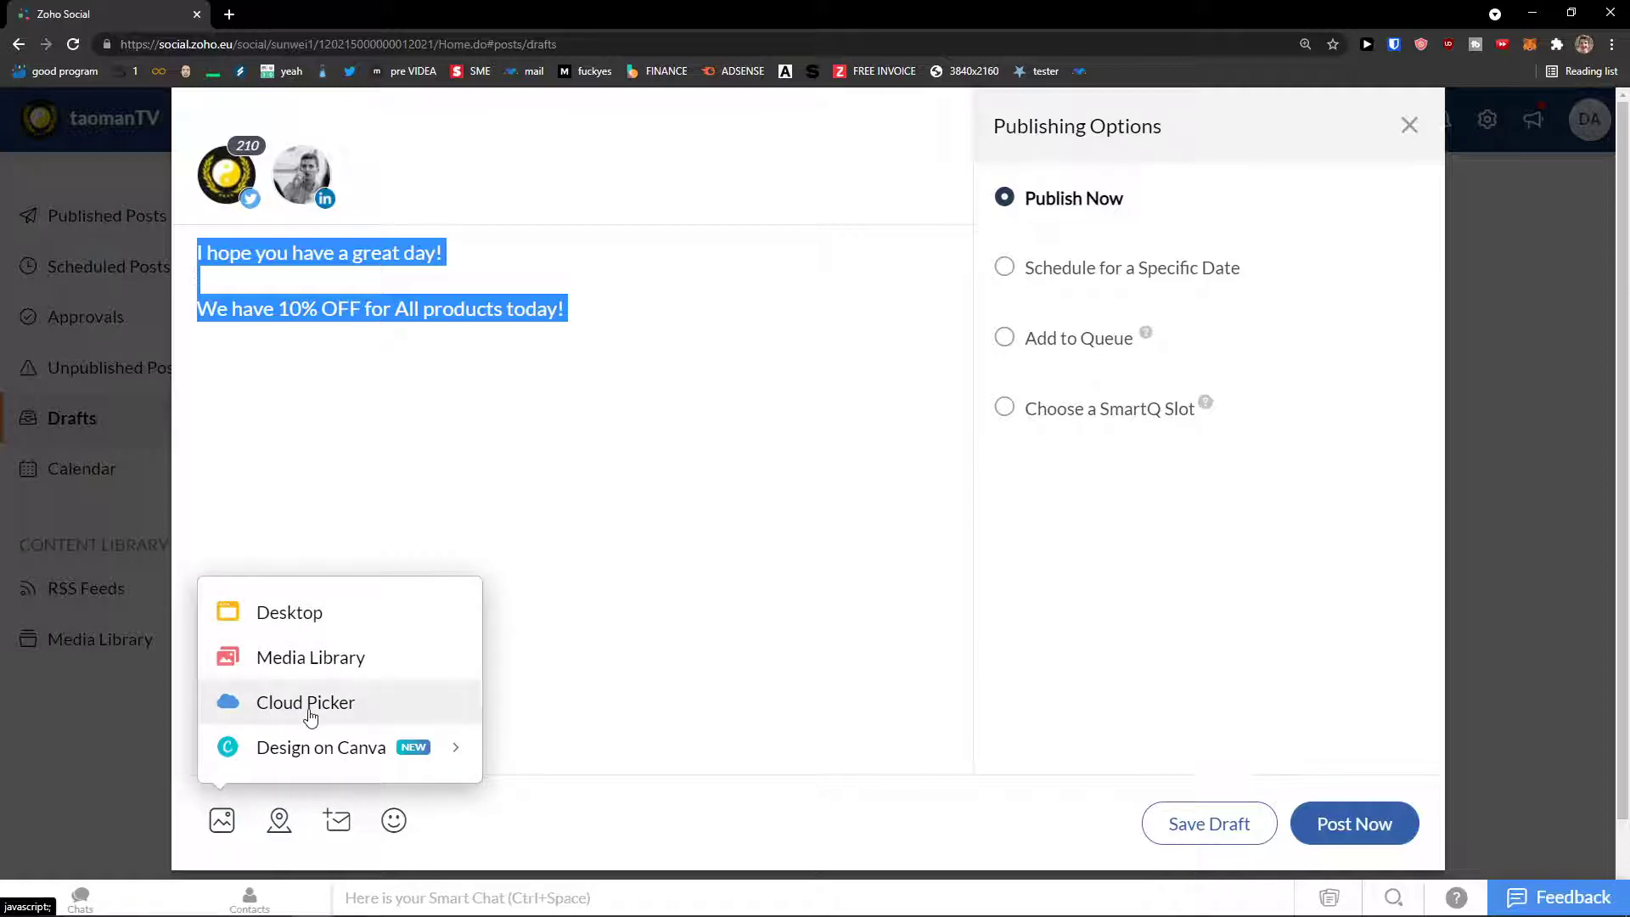
{"action": "mouse_move", "coordinate": [308, 760]}
{"action": "left_click", "coordinate": [325, 624]}
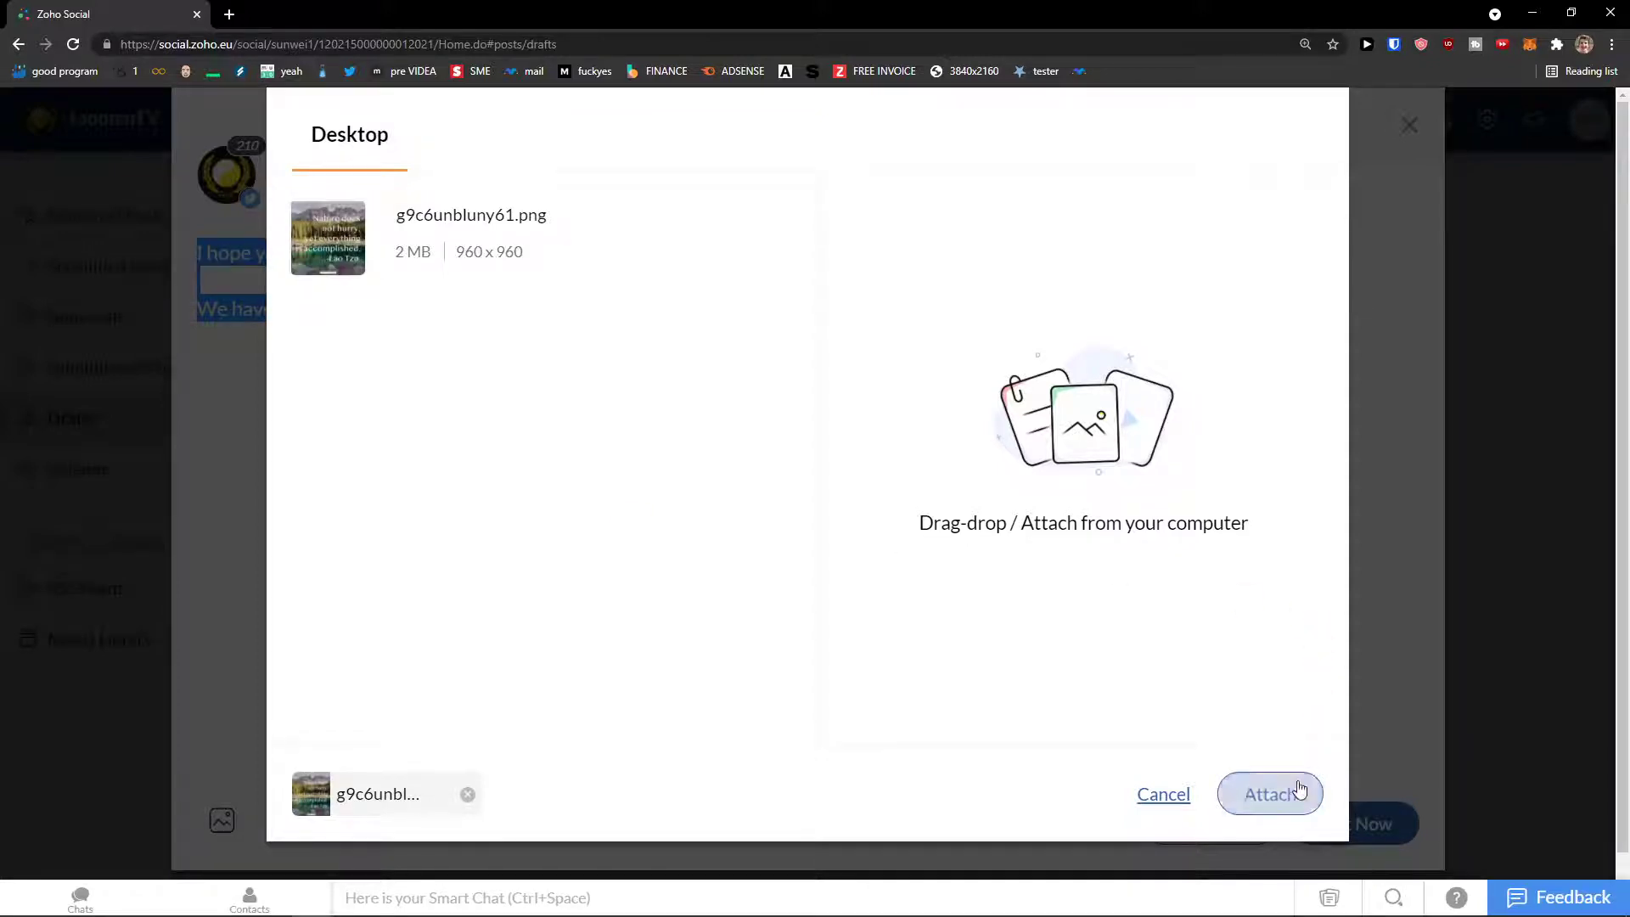
{"action": "left_click", "coordinate": [1273, 793]}
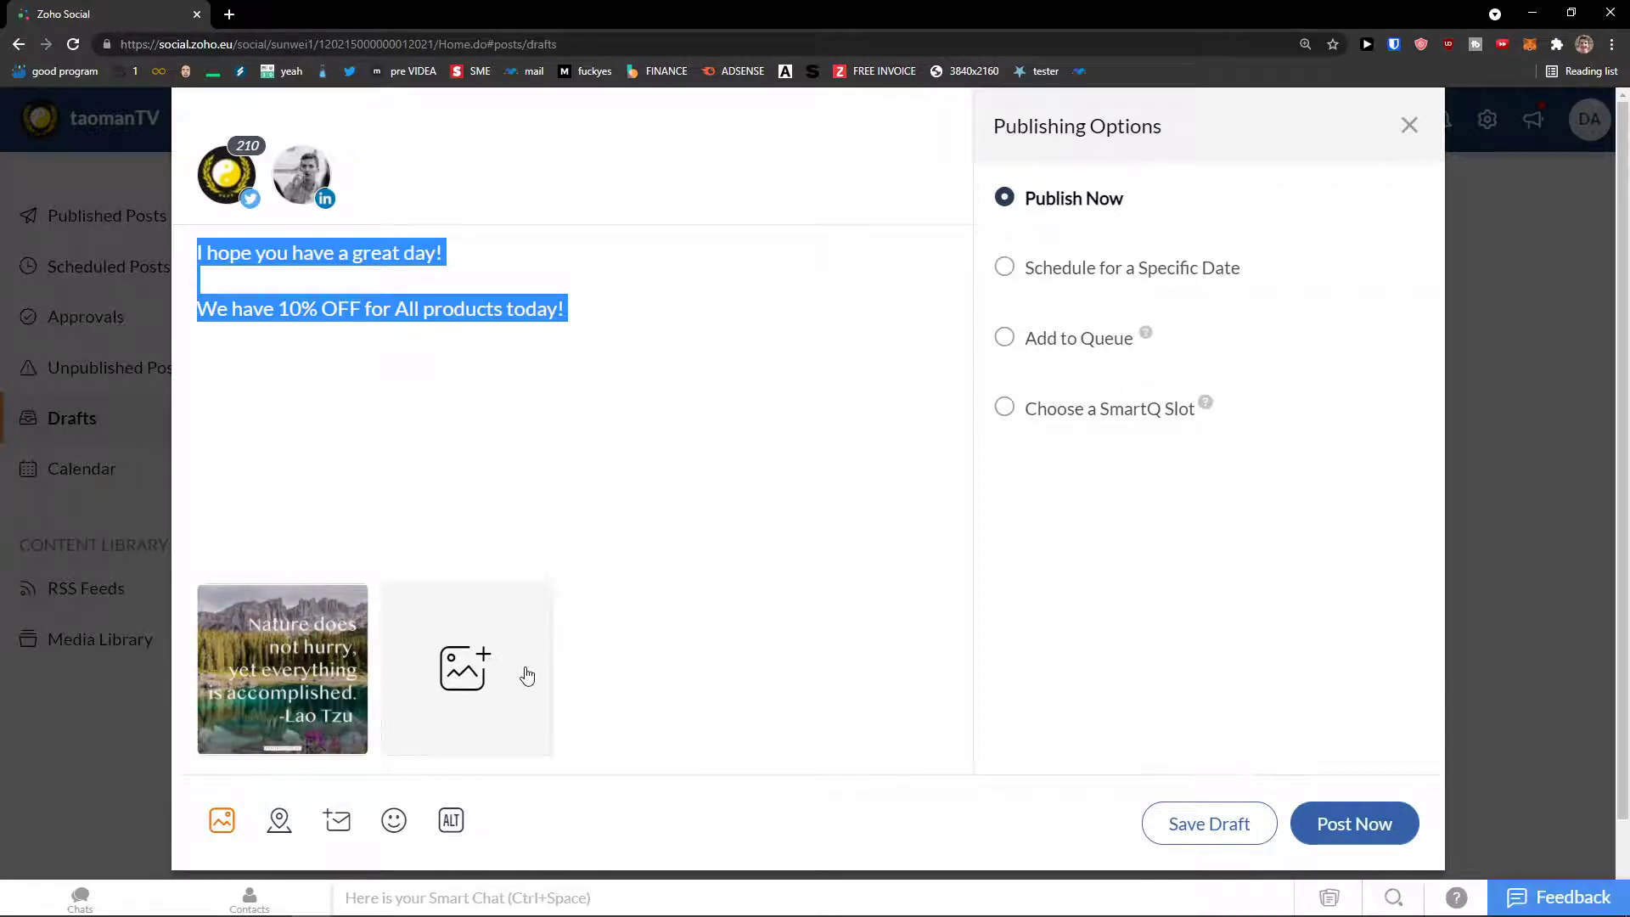
{"action": "key", "text": "Right"}
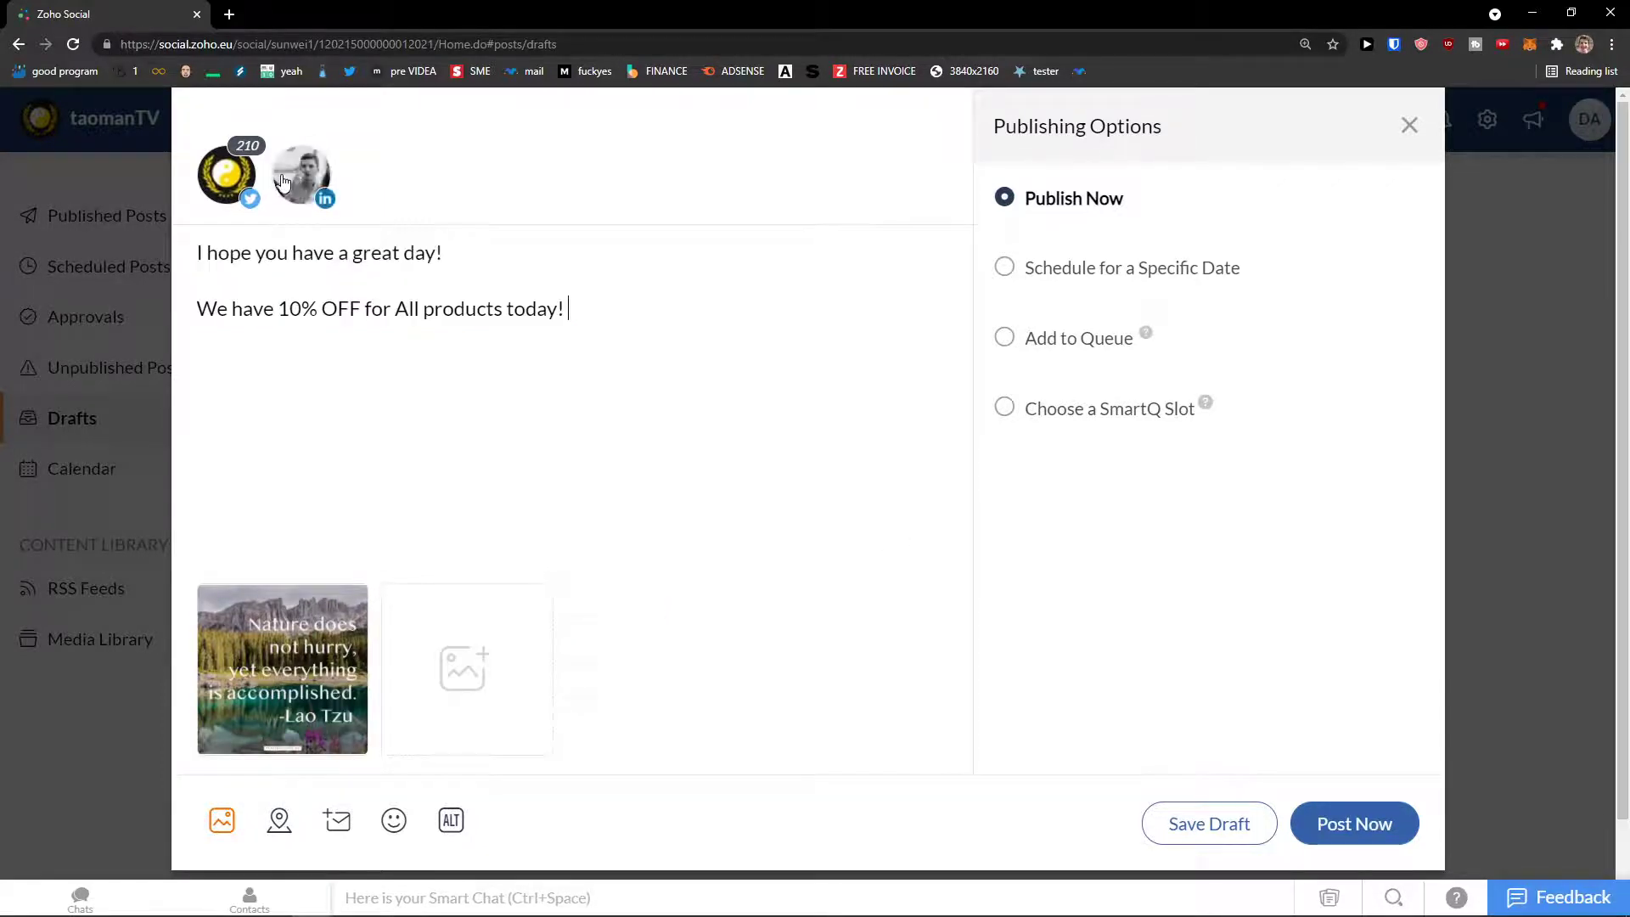
Step: Remove LinkedIn from the post and dismiss the Twitter location-tagging instructions
{"action": "left_click", "coordinate": [283, 180]}
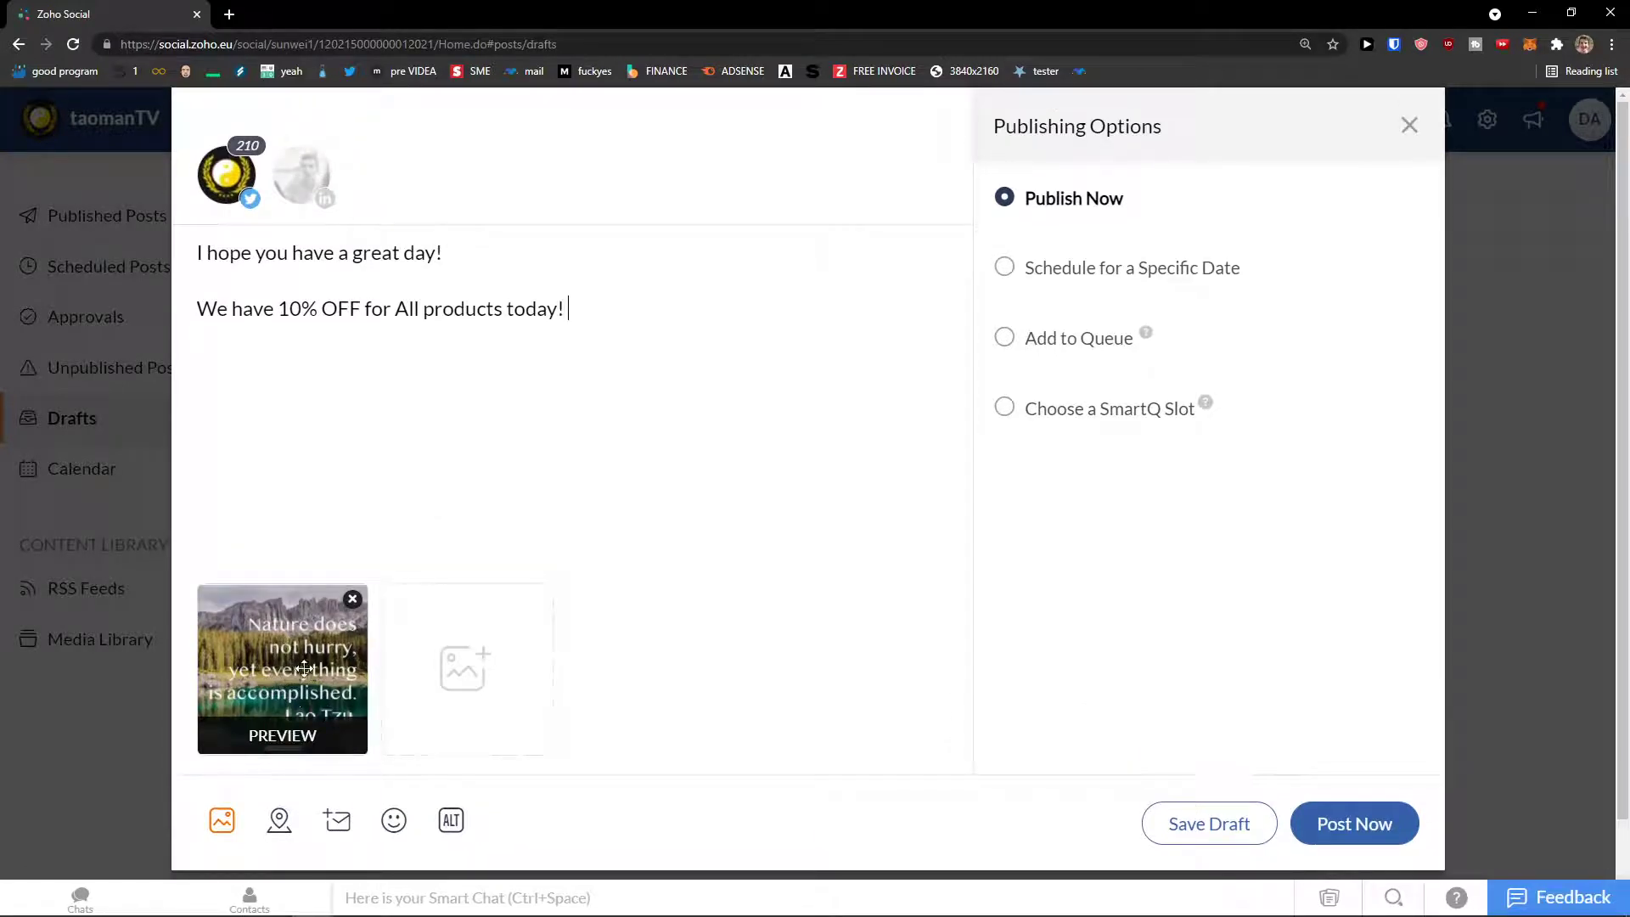
{"action": "left_click", "coordinate": [278, 822]}
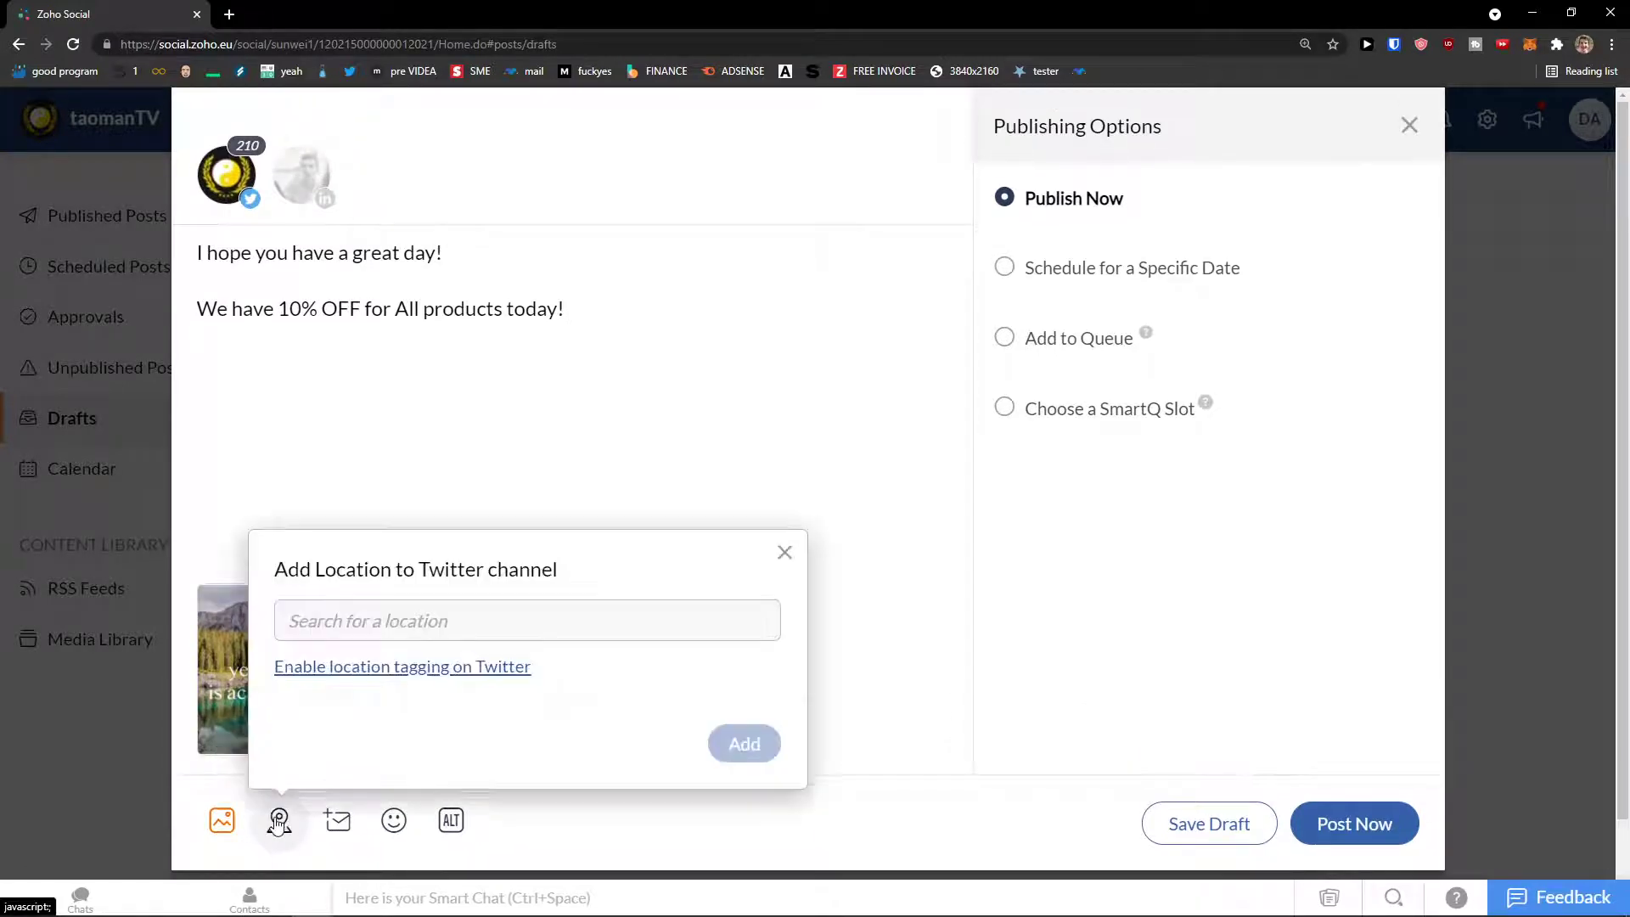
{"action": "left_click", "coordinate": [426, 665]}
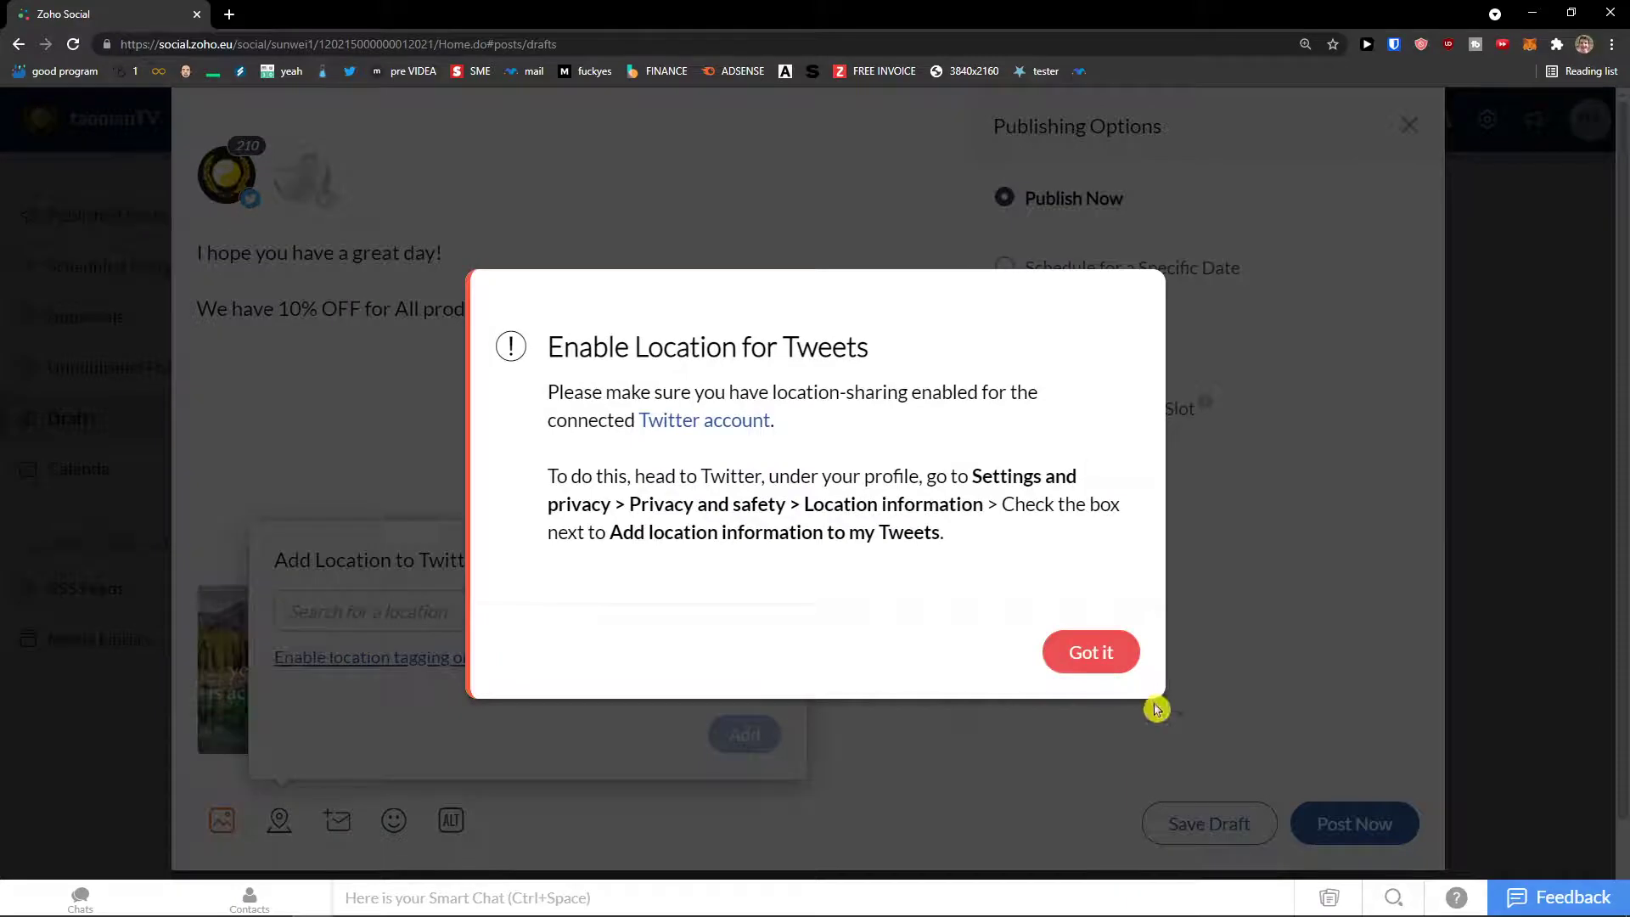
{"action": "left_click", "coordinate": [1106, 654]}
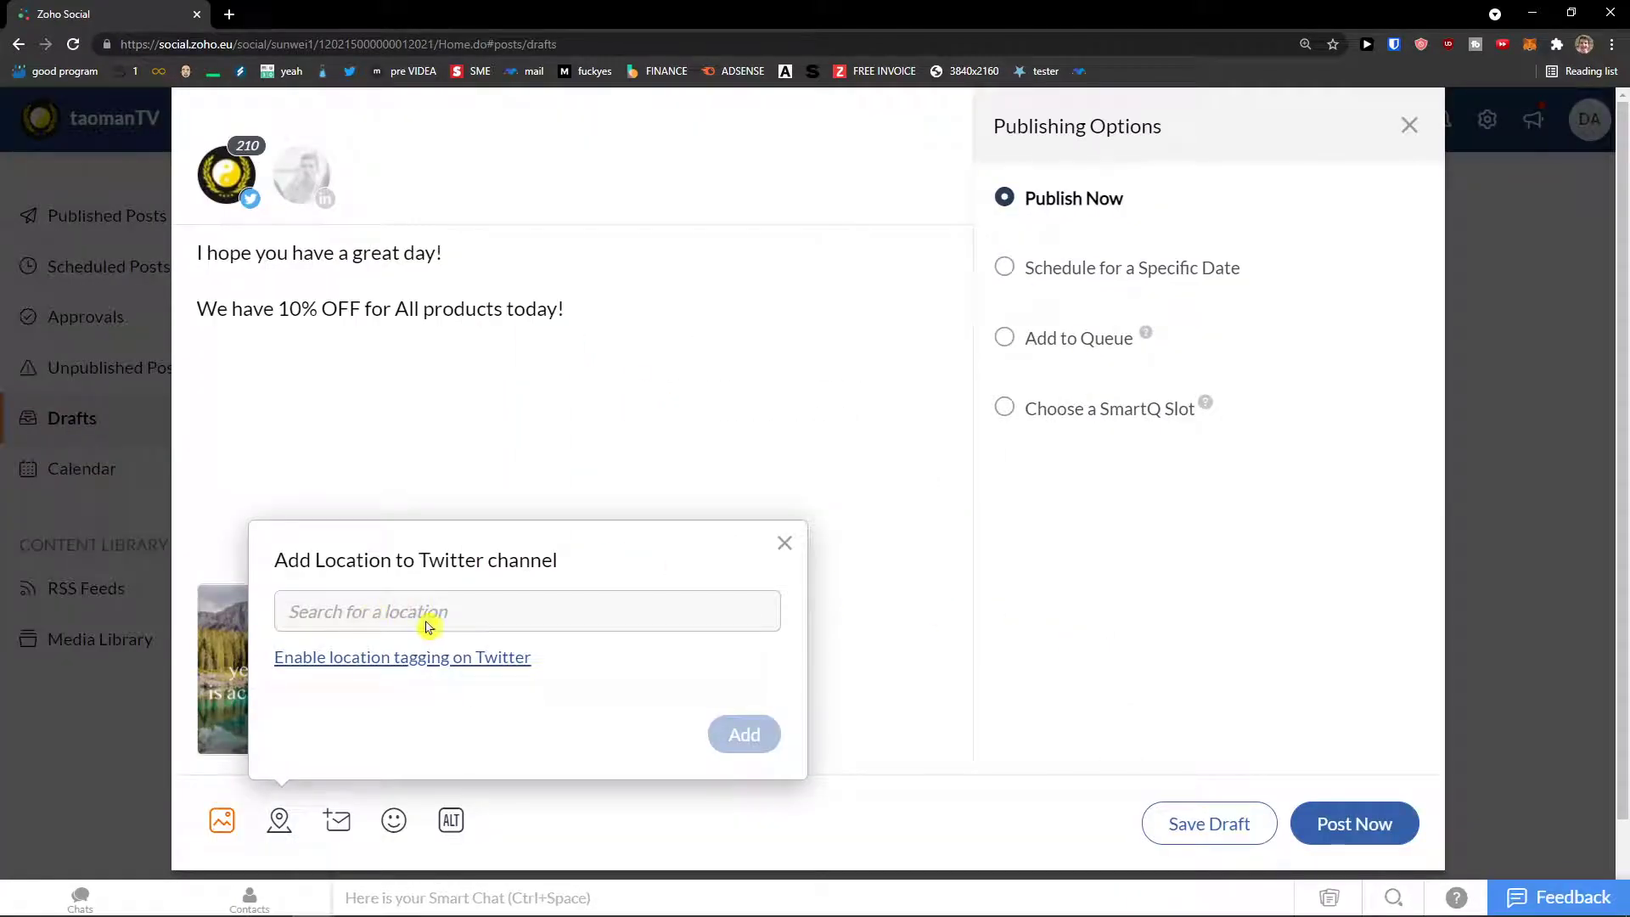
{"action": "left_click", "coordinate": [785, 542]}
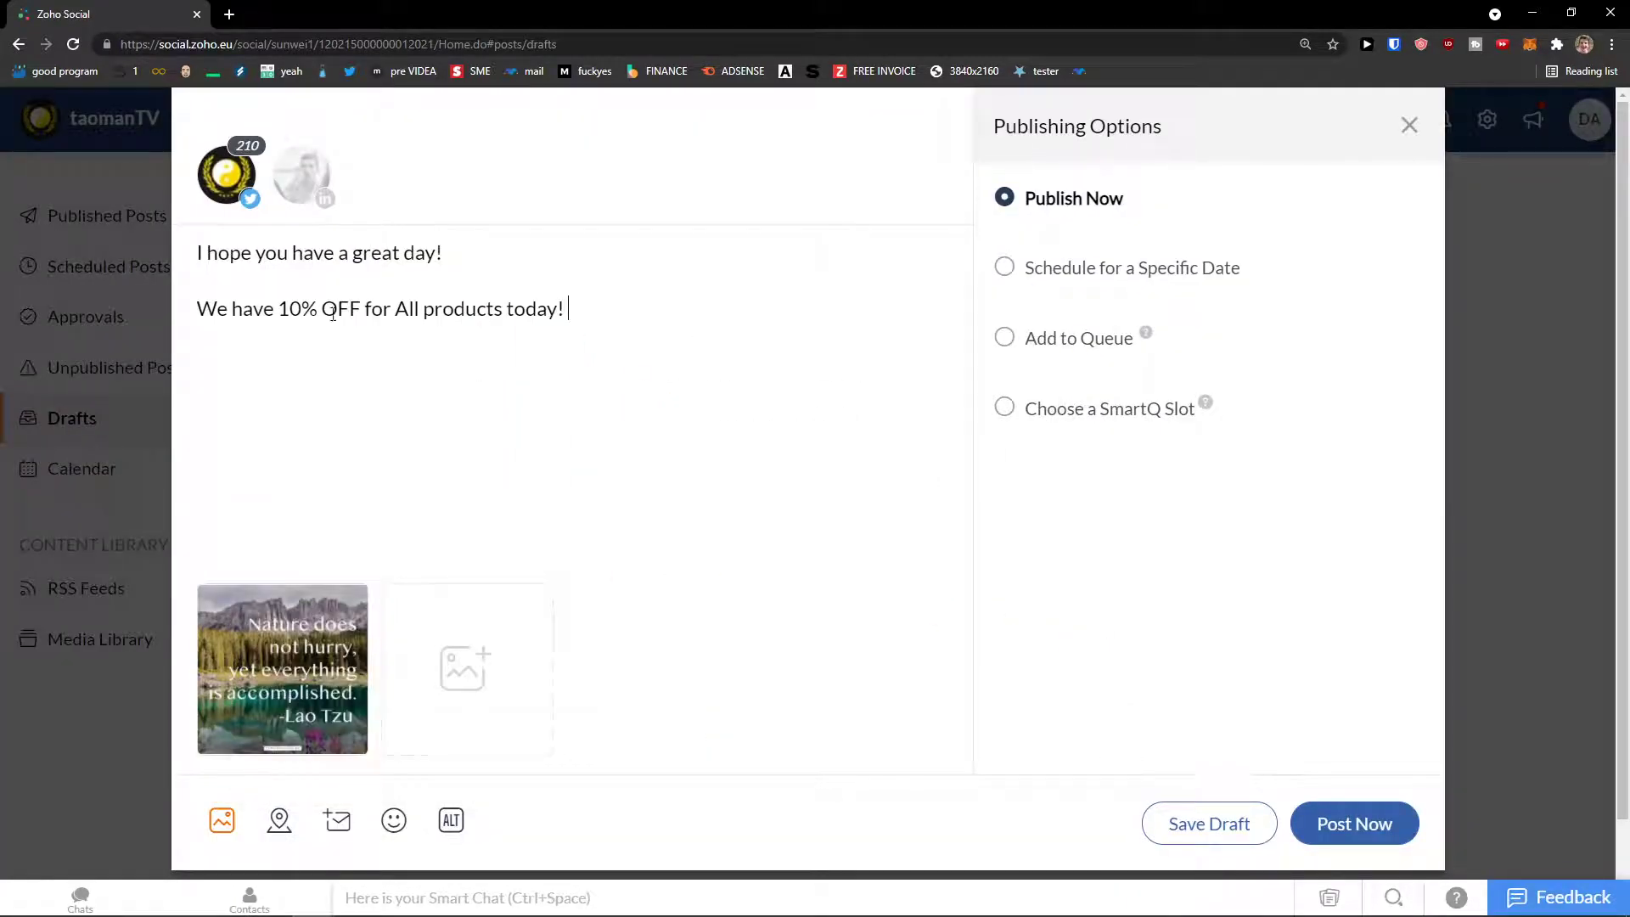
Step: Select and deselect the message text, then acknowledge the direct message link requirements notice
{"action": "left_click_drag", "start_coordinate": [586, 314], "coordinate": [156, 234]}
{"action": "left_click", "coordinate": [337, 312]}
{"action": "left_click_drag", "start_coordinate": [218, 312], "coordinate": [565, 336]}
{"action": "left_click", "coordinate": [566, 335]}
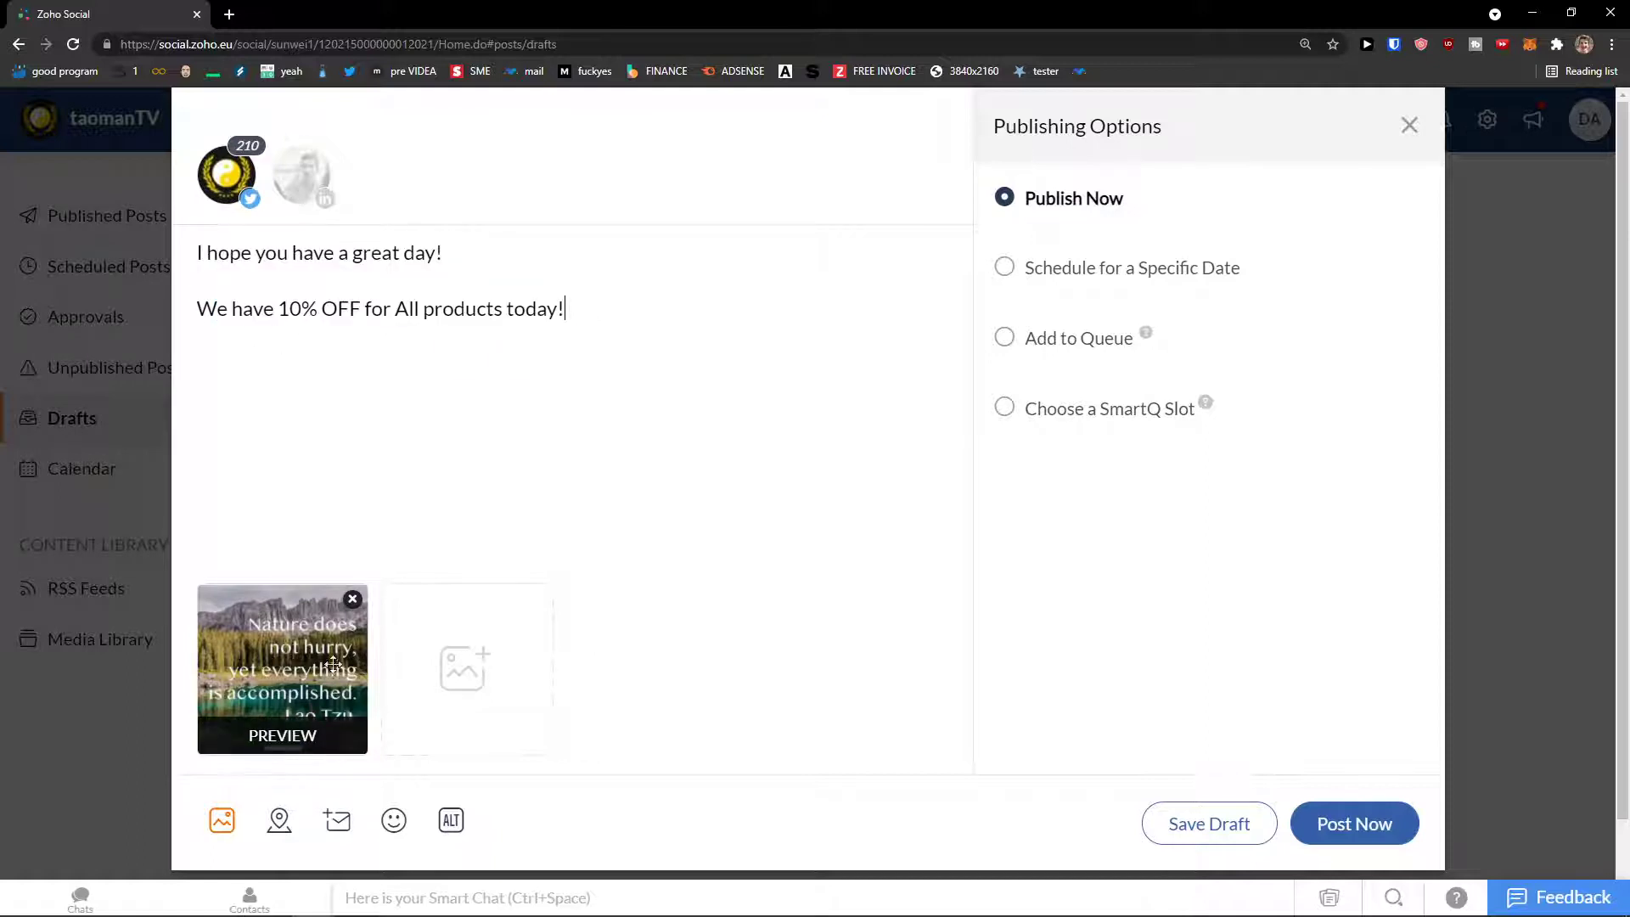
{"action": "left_click", "coordinate": [344, 823]}
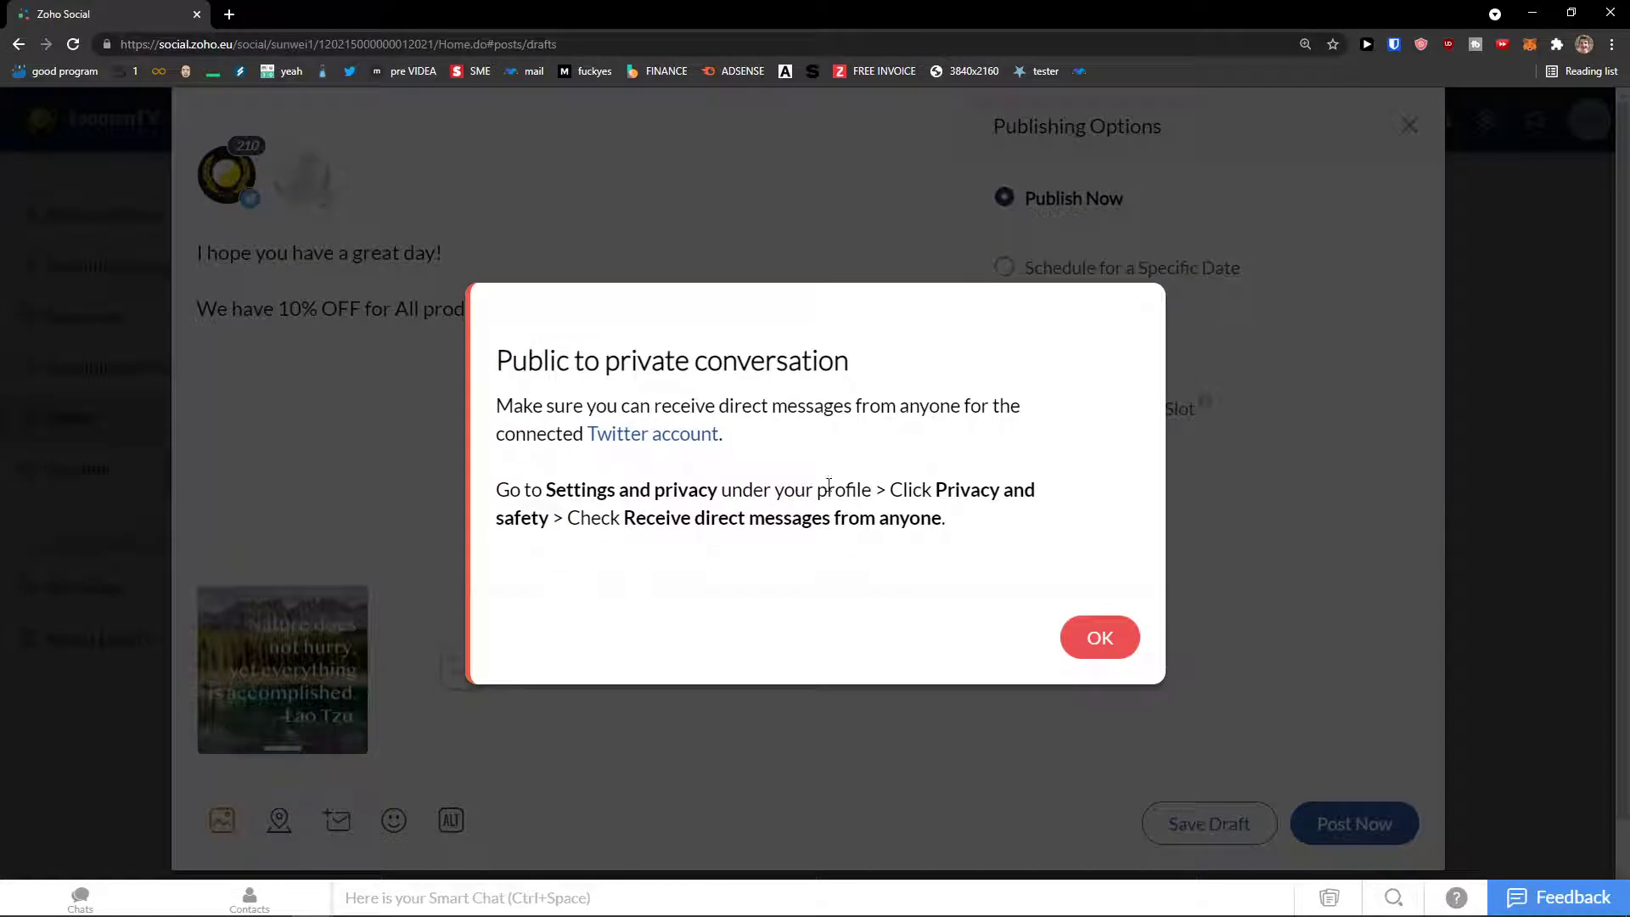
{"action": "left_click", "coordinate": [1092, 641]}
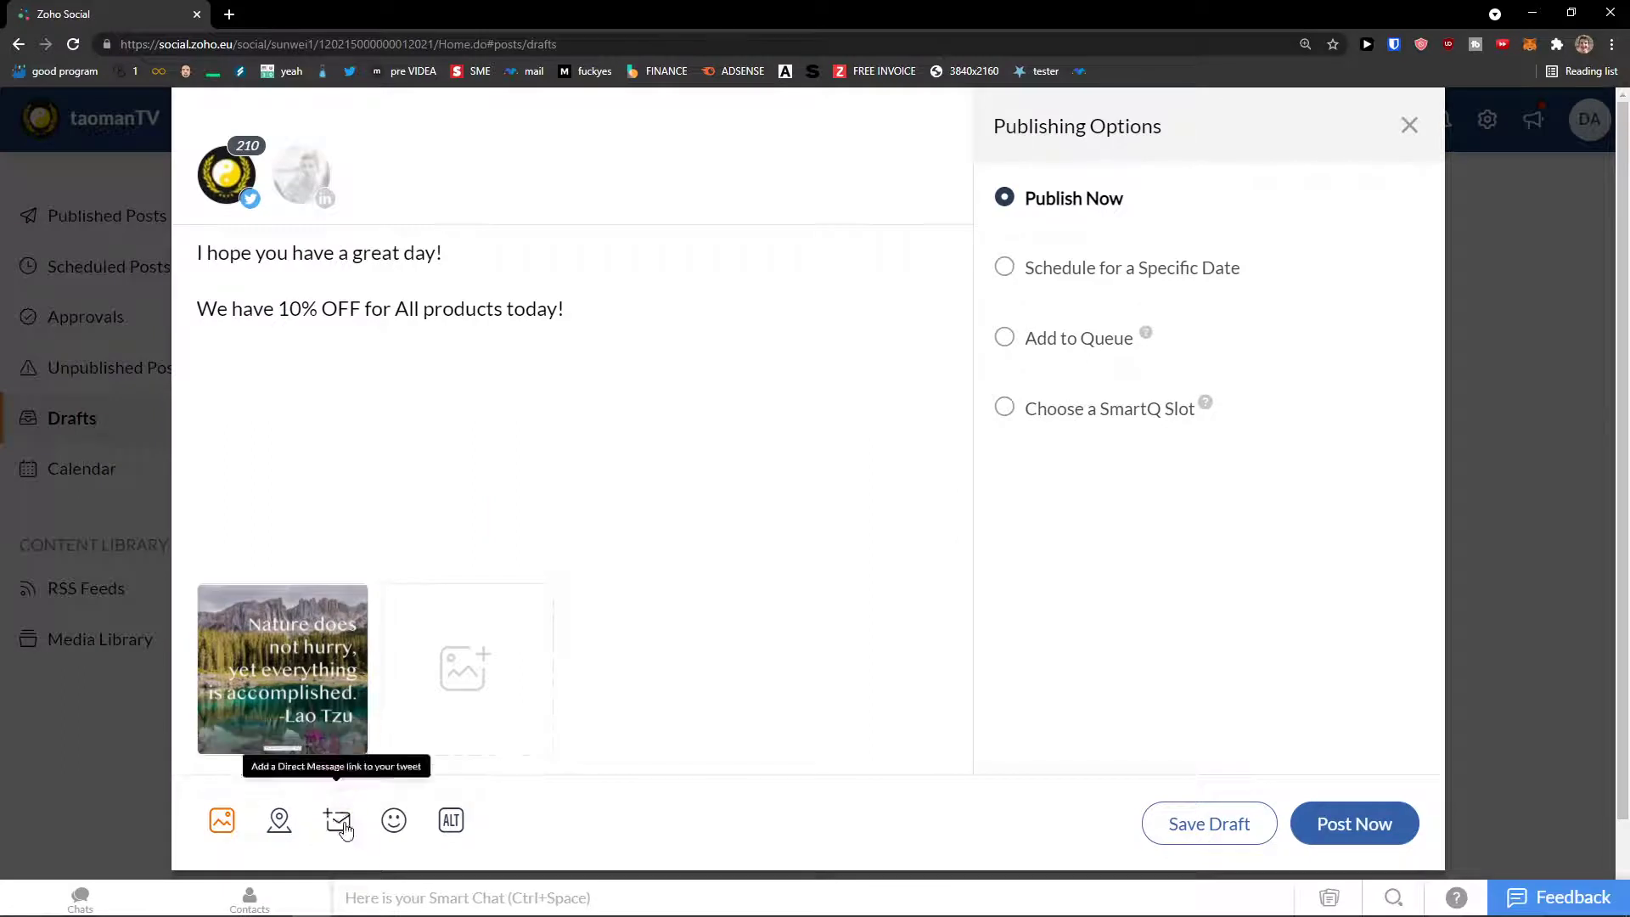
Step: Insert heart-eyes and grinning-sweat emojis into the message, then delete them
{"action": "left_click", "coordinate": [395, 843]}
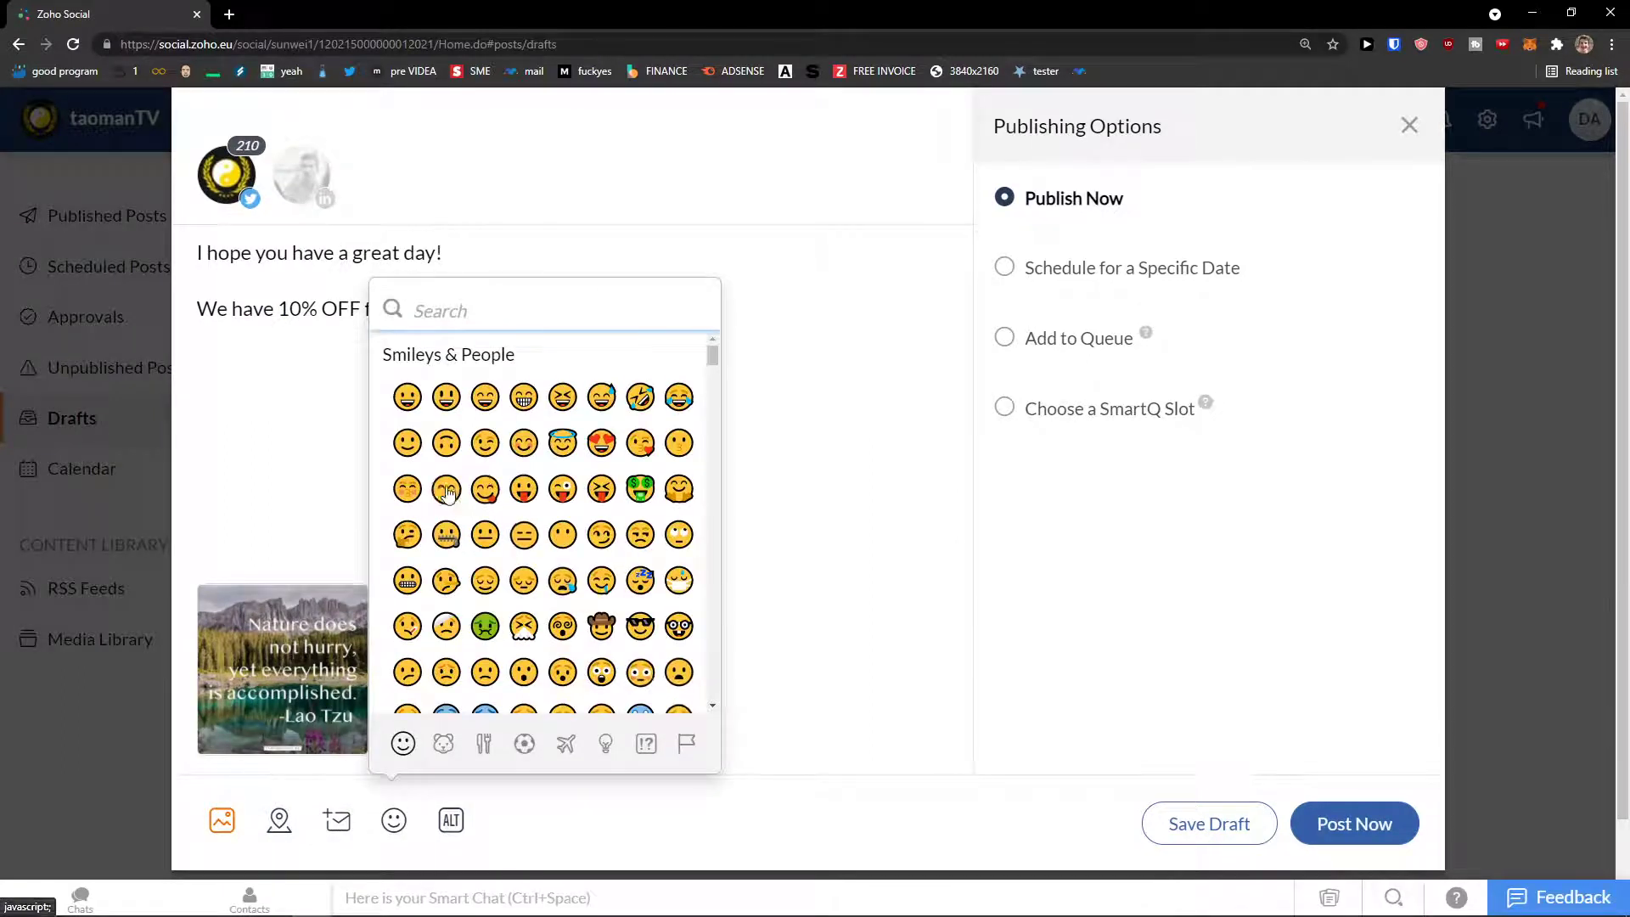
{"action": "left_click", "coordinate": [601, 442]}
{"action": "left_click", "coordinate": [601, 495]}
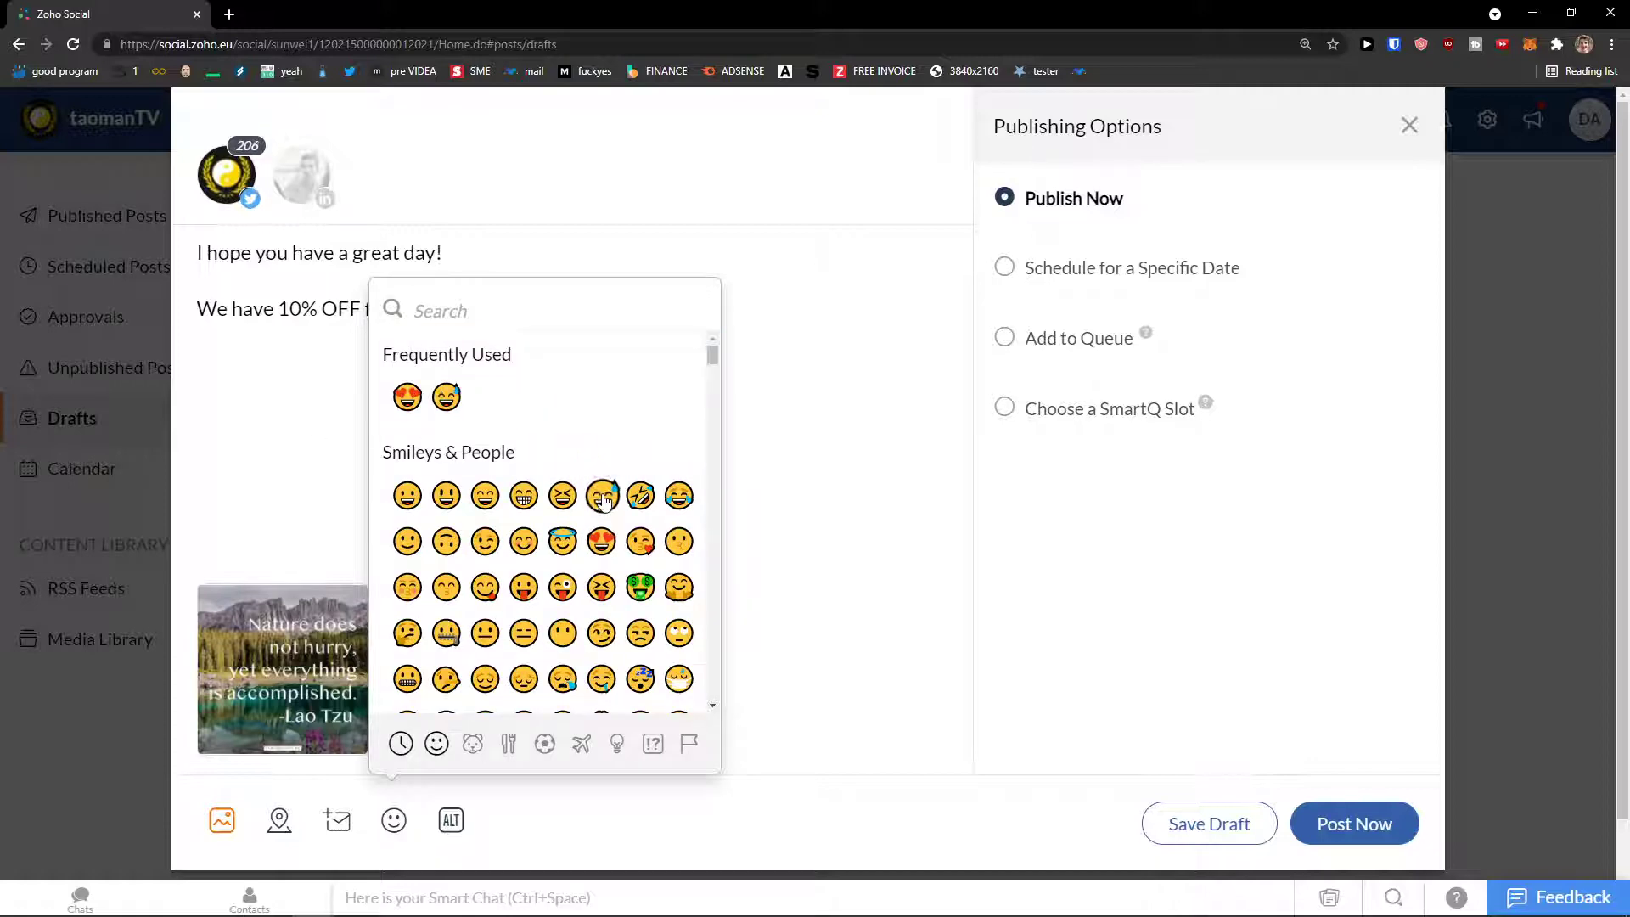
{"action": "left_click", "coordinate": [242, 428]}
{"action": "mouse_move", "coordinate": [604, 314]}
{"action": "left_mouse_down"}
{"action": "mouse_move", "coordinate": [581, 316]}
{"action": "mouse_move", "coordinate": [625, 316]}
{"action": "mouse_move", "coordinate": [577, 318]}
{"action": "left_mouse_up"}
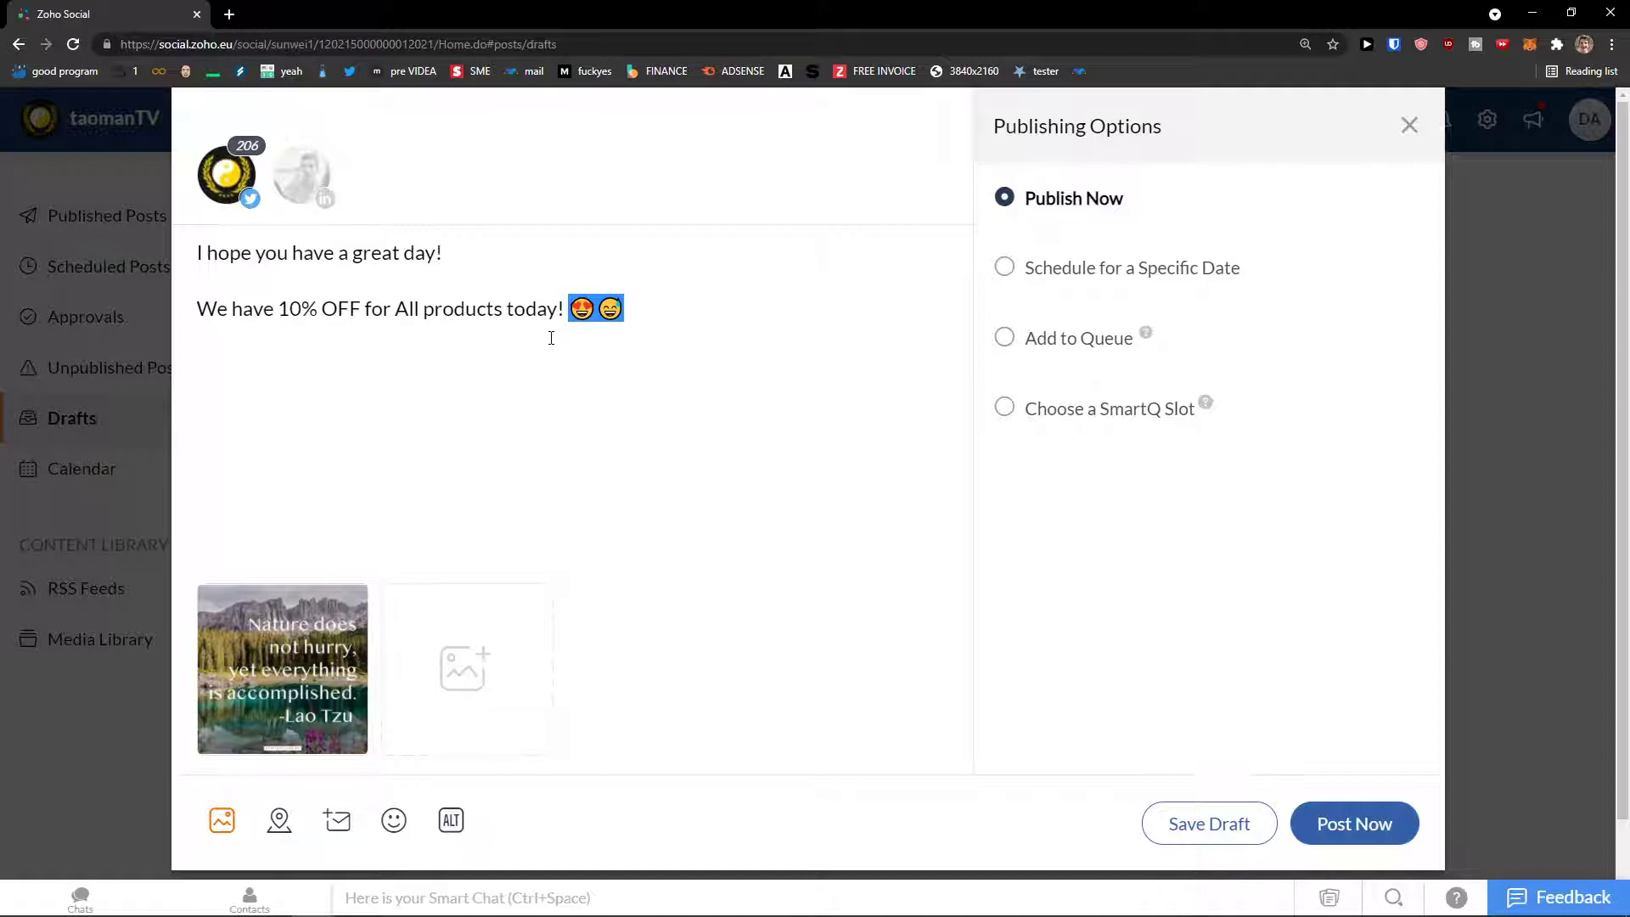
{"action": "key", "text": "BackSpace"}
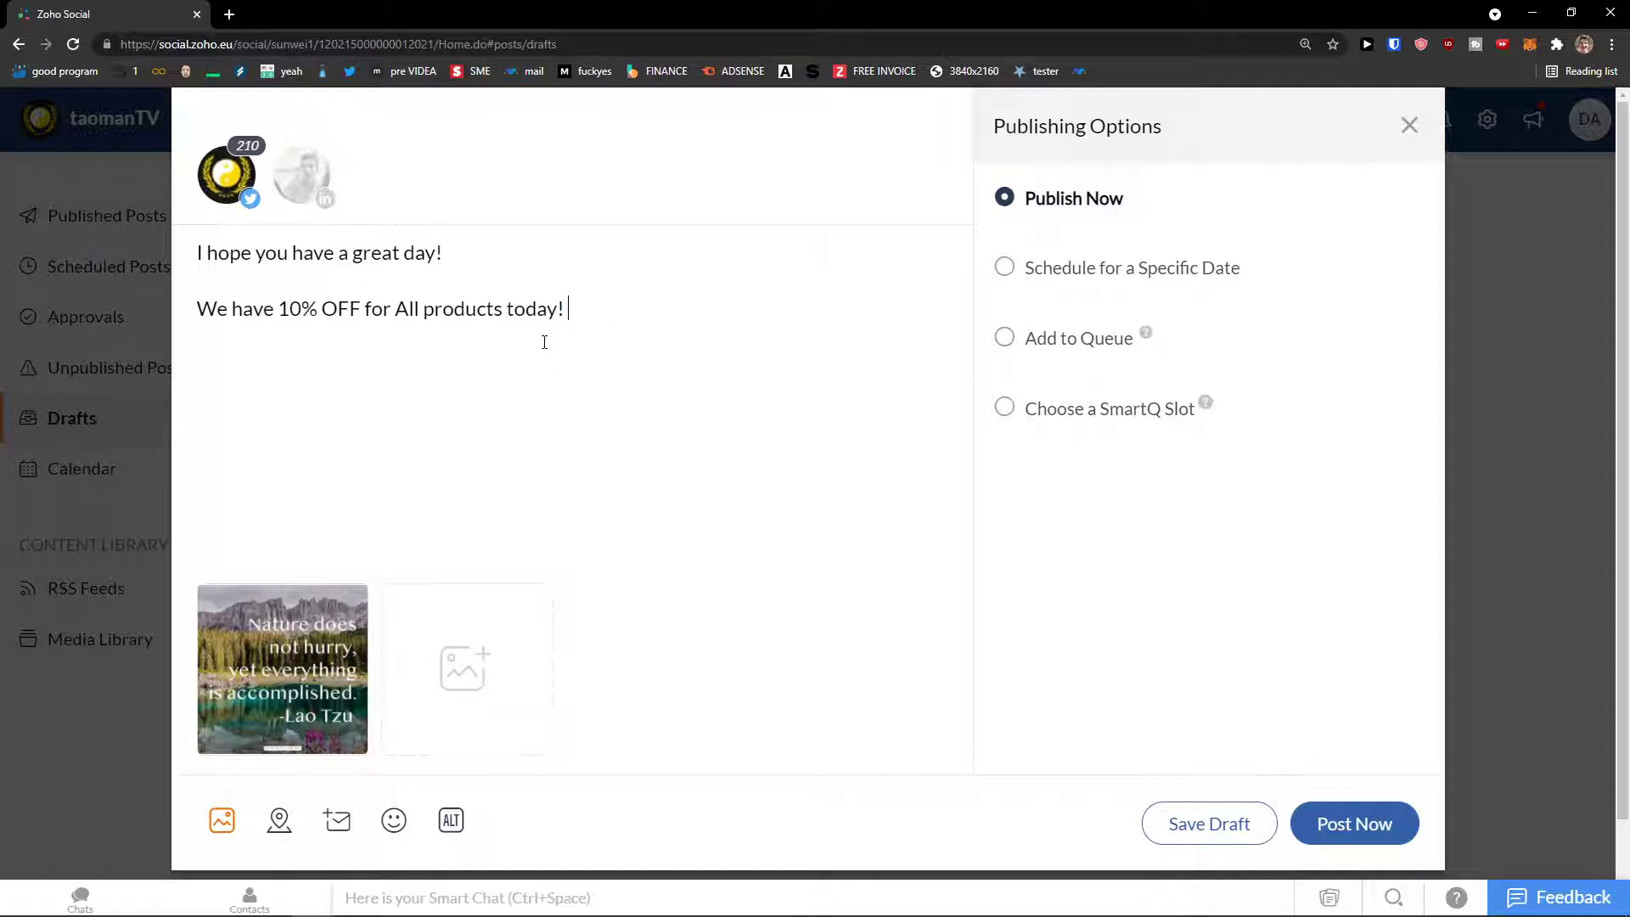
{"action": "mouse_move", "coordinate": [558, 314]}
{"action": "left_mouse_down"}
{"action": "mouse_move", "coordinate": [225, 323]}
{"action": "mouse_move", "coordinate": [495, 328]}
{"action": "mouse_move", "coordinate": [567, 313]}
{"action": "left_mouse_up"}
Step: Add and save alternate text for the attached Lao Tzu quote image
{"action": "left_click", "coordinate": [451, 820]}
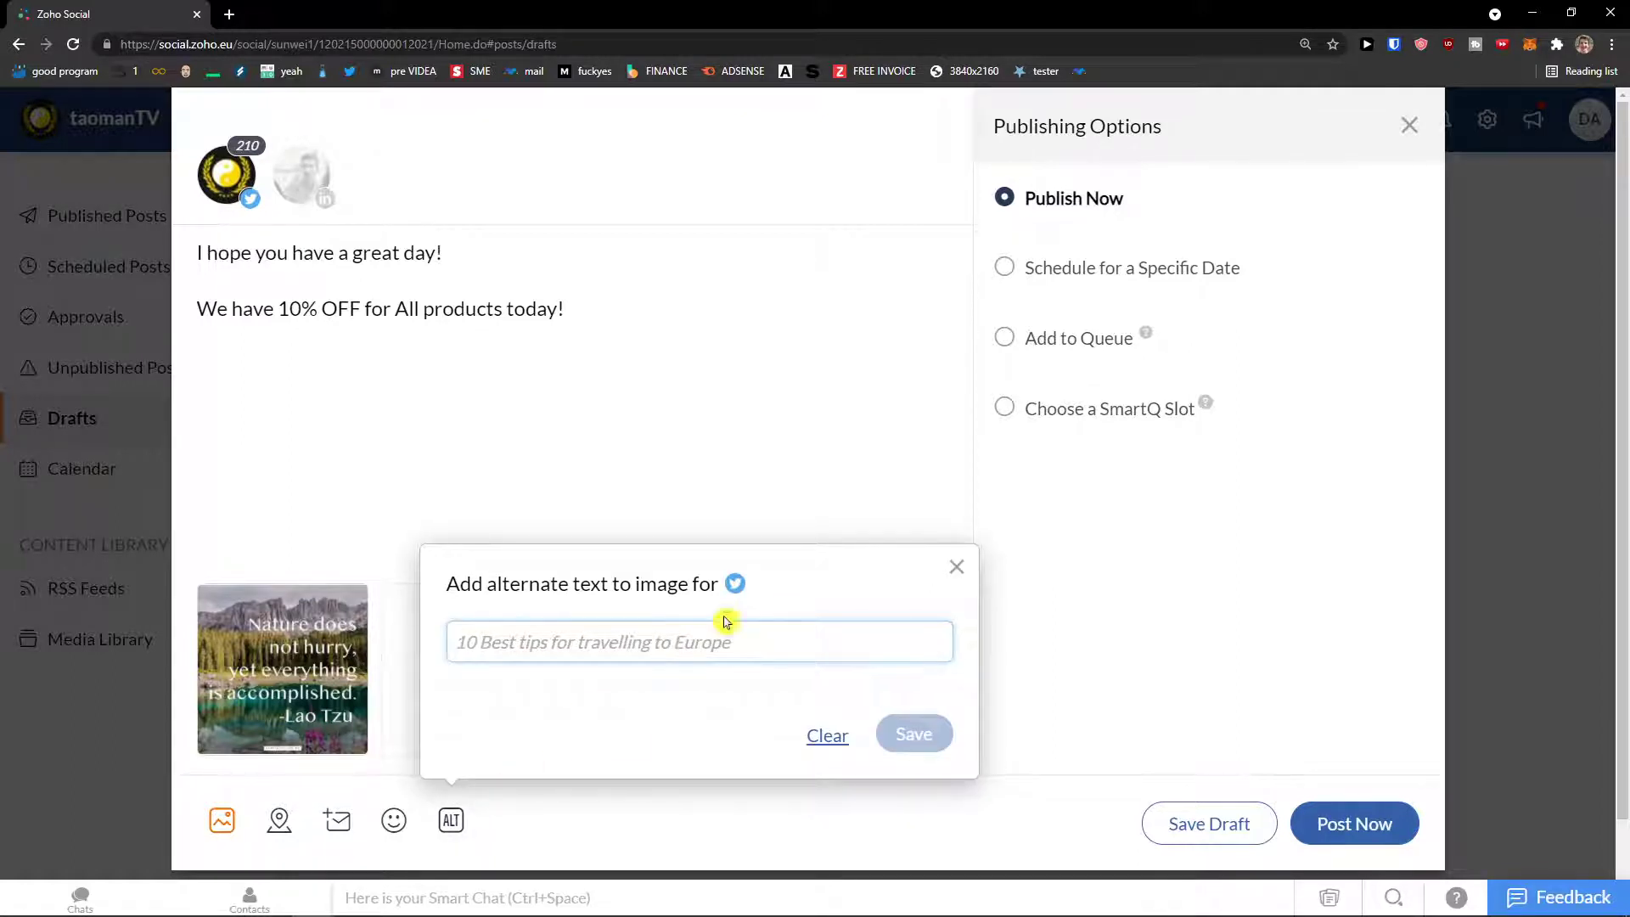
{"action": "type", "text": "čččččččč"}
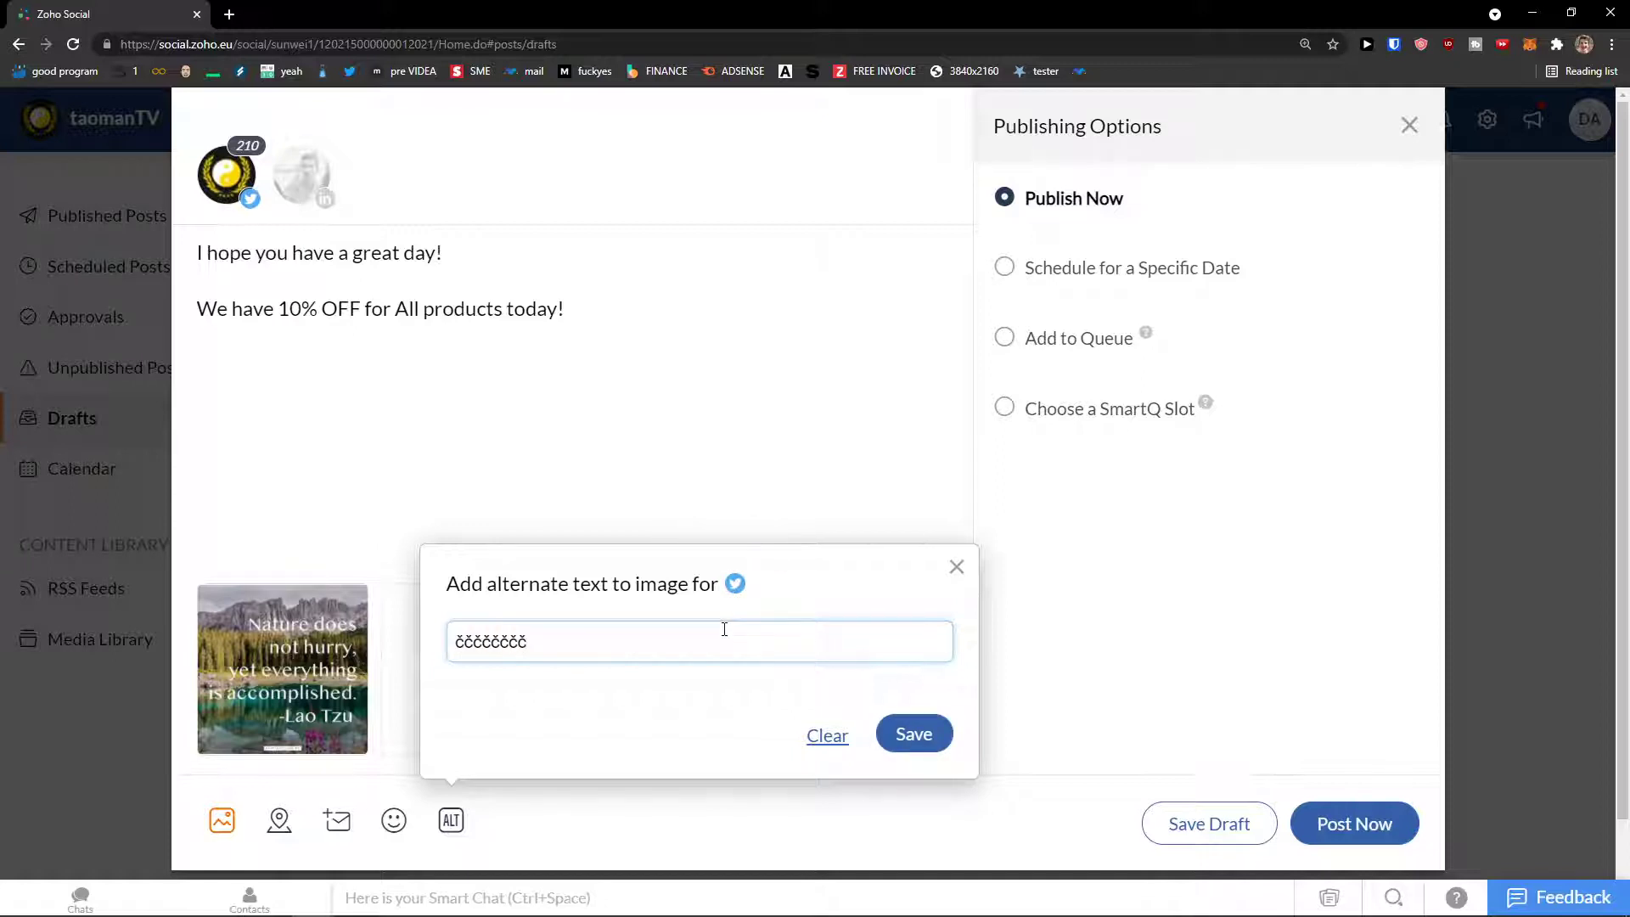
{"action": "key", "text": "BackSpace"}
{"action": "key", "text": "BackSpace"}
{"action": "key", "text": "BackSpace"}
{"action": "key", "text": "BackSpace"}
{"action": "key", "text": "BackSpace"}
{"action": "key", "text": "BackSpace"}
{"action": "key", "text": "BackSpace"}
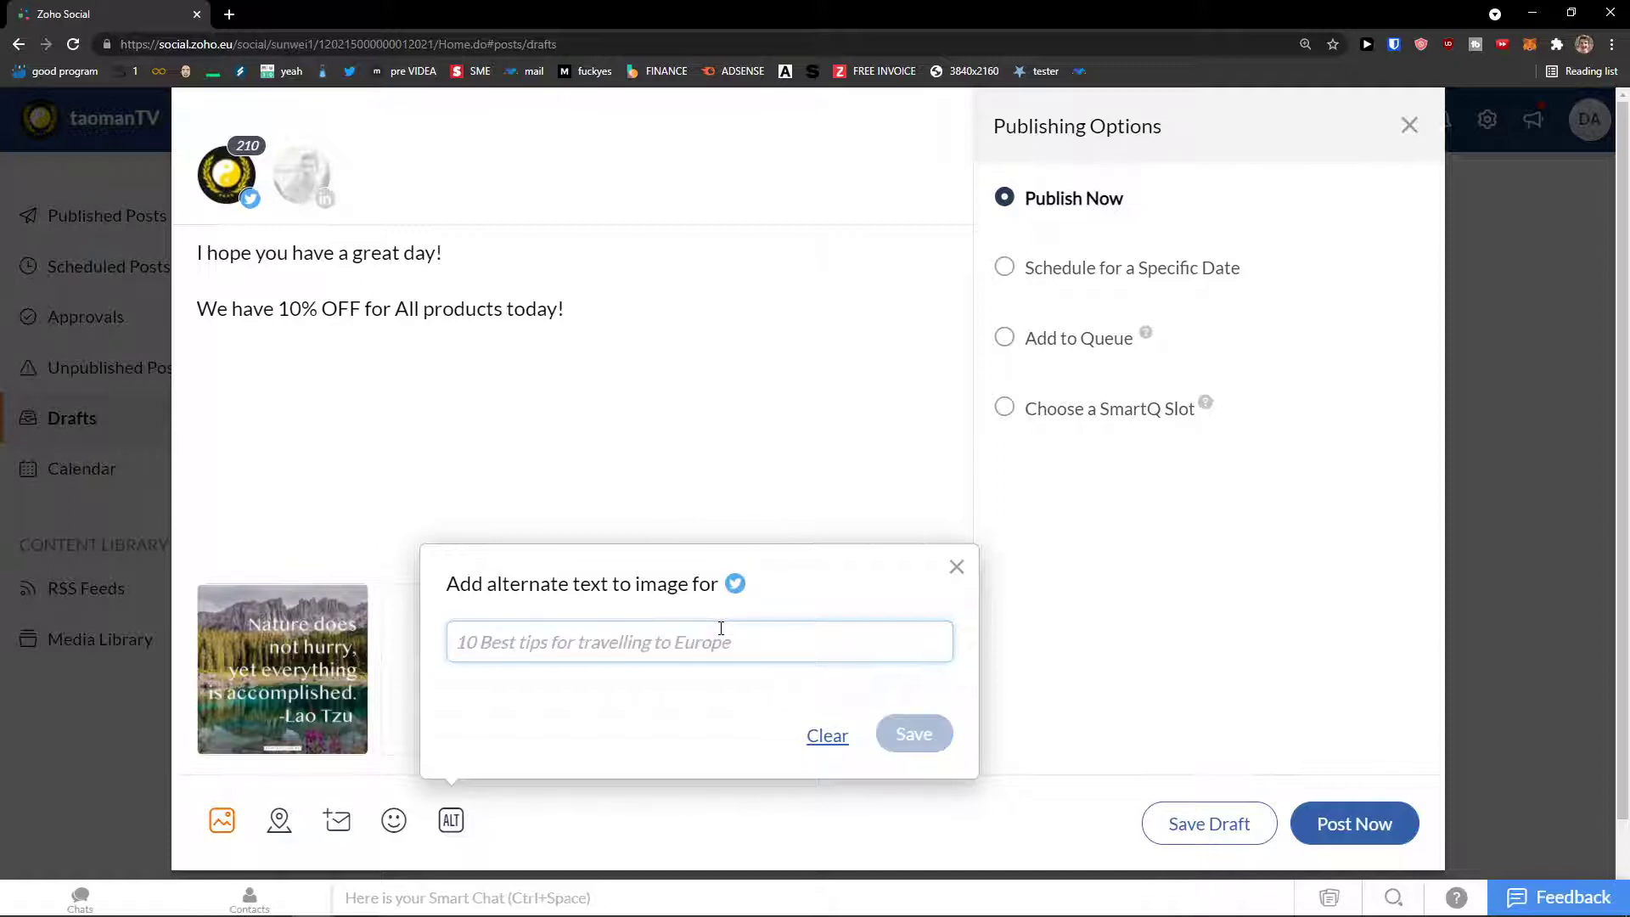
{"action": "type", "text": "Lao Tzu"}
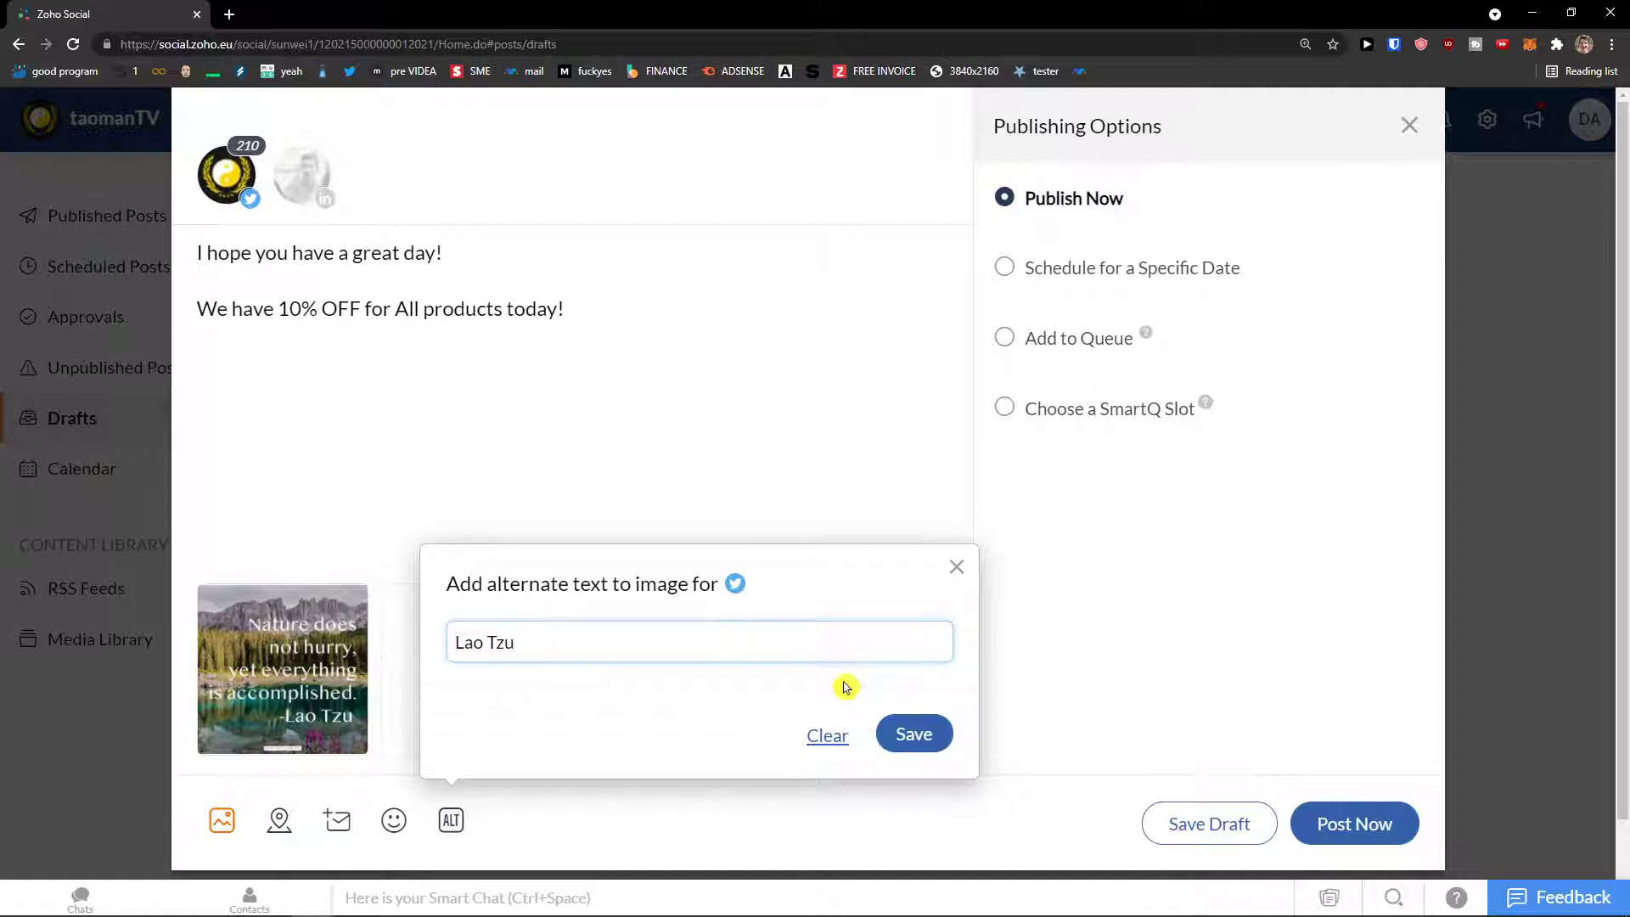
{"action": "left_click", "coordinate": [905, 730]}
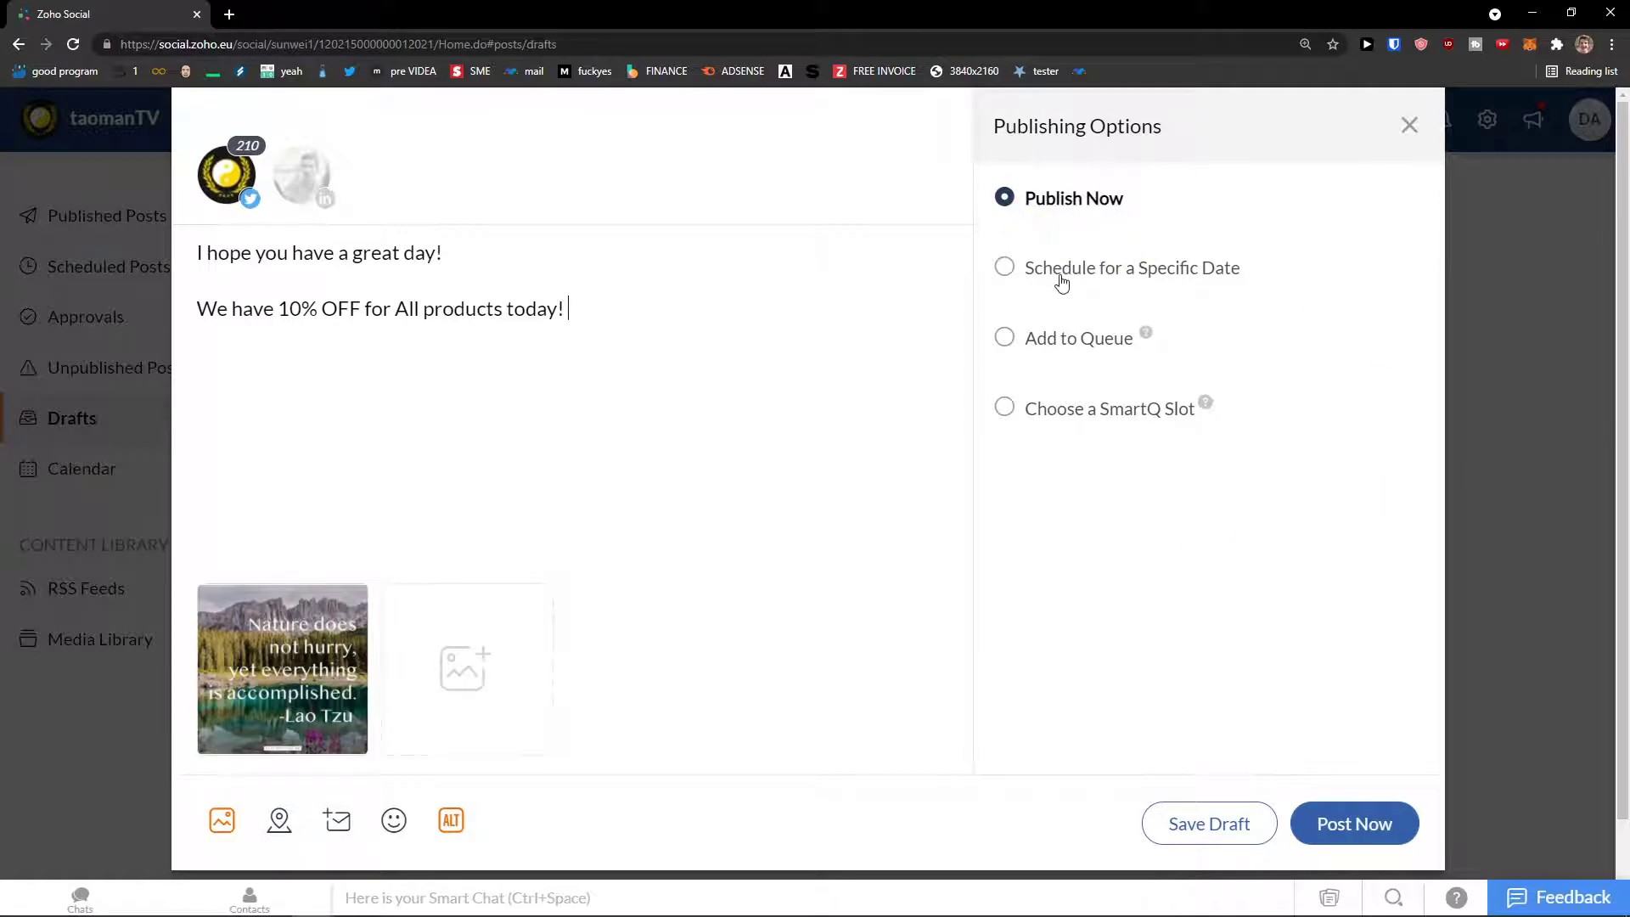
Step: Schedule the post for the specific date August 20, 2021
{"action": "left_click", "coordinate": [1061, 283]}
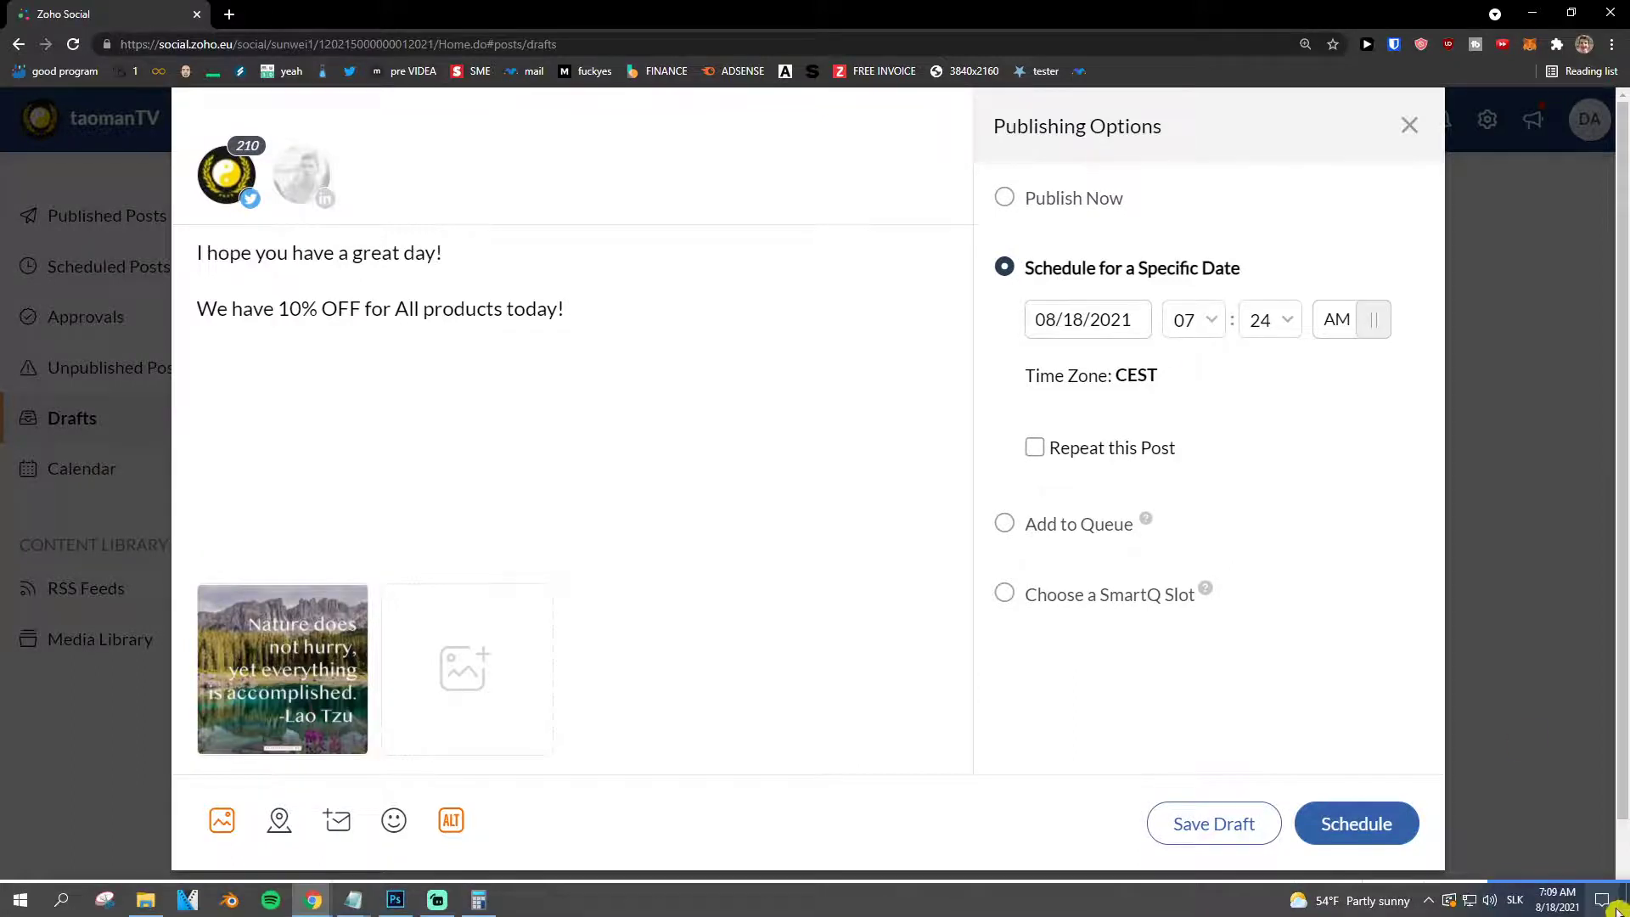
{"action": "left_click", "coordinate": [1121, 331]}
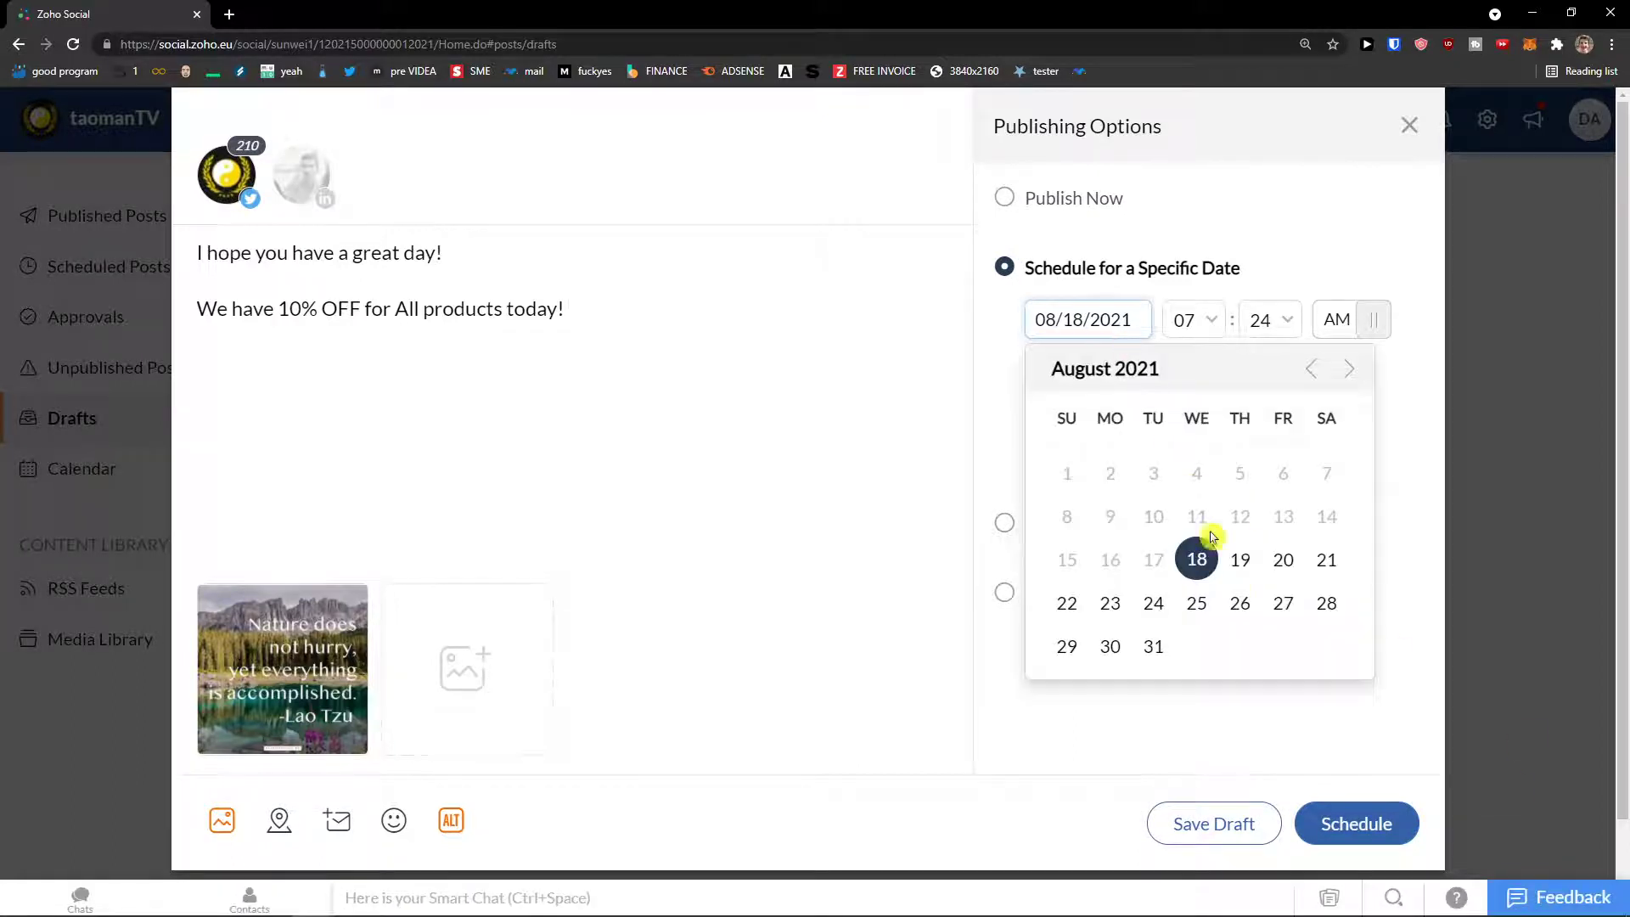
{"action": "left_click", "coordinate": [1281, 560]}
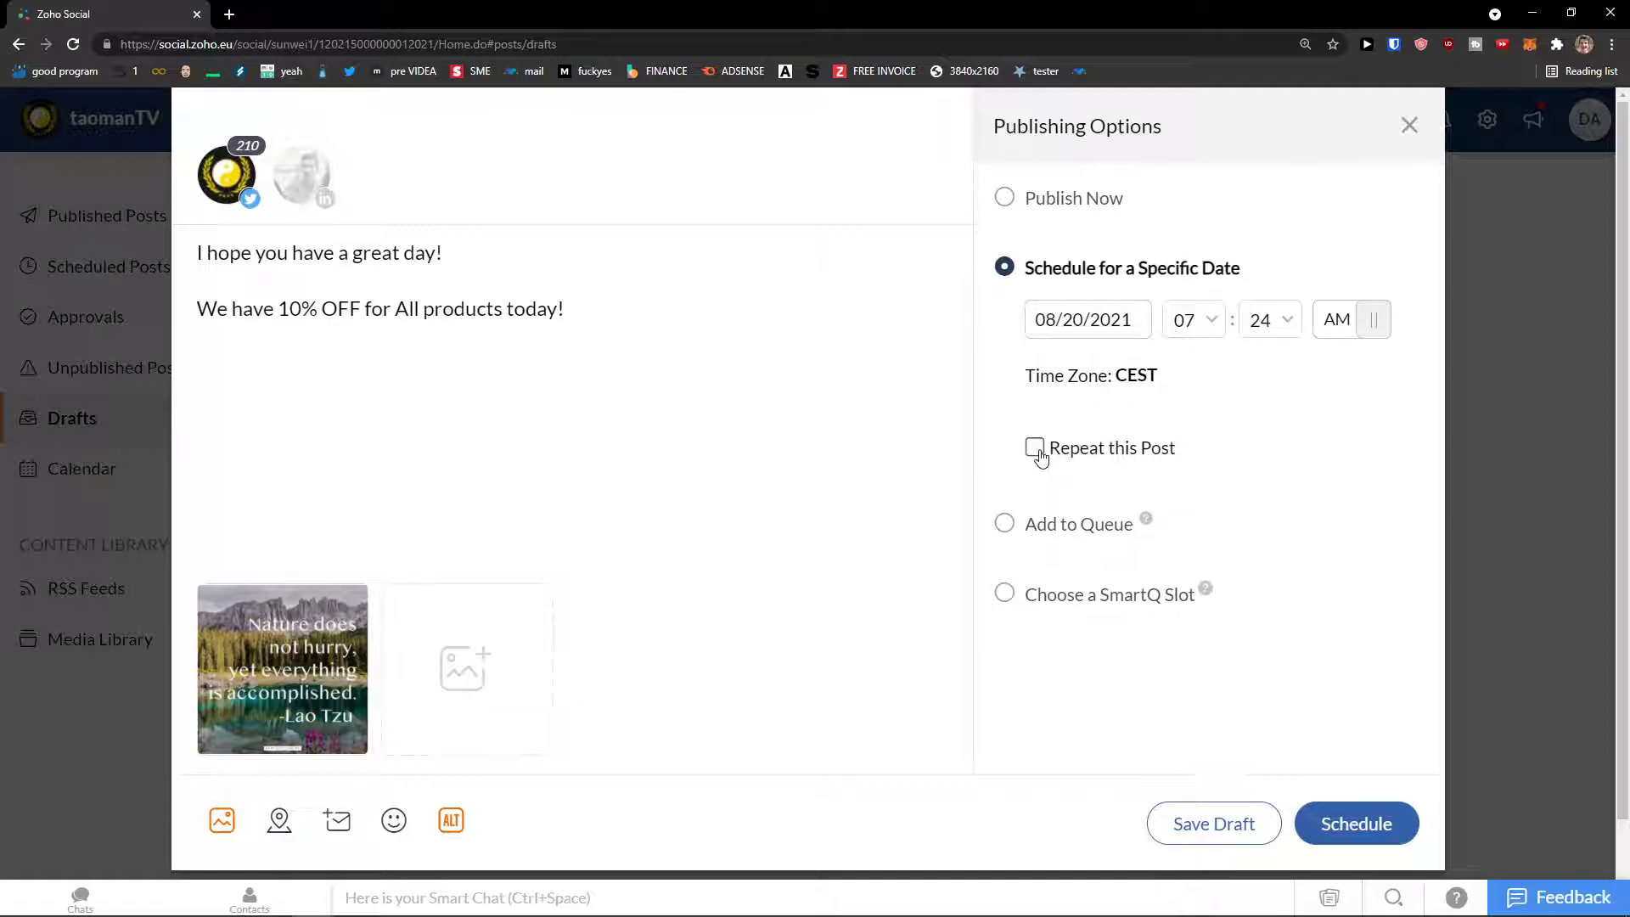
Step: Try Add to Queue and SmartQ Slot, then set the post back to Publish Now
{"action": "scroll", "coordinate": [1135, 492], "scroll_direction": "down", "scroll_amount": 1}
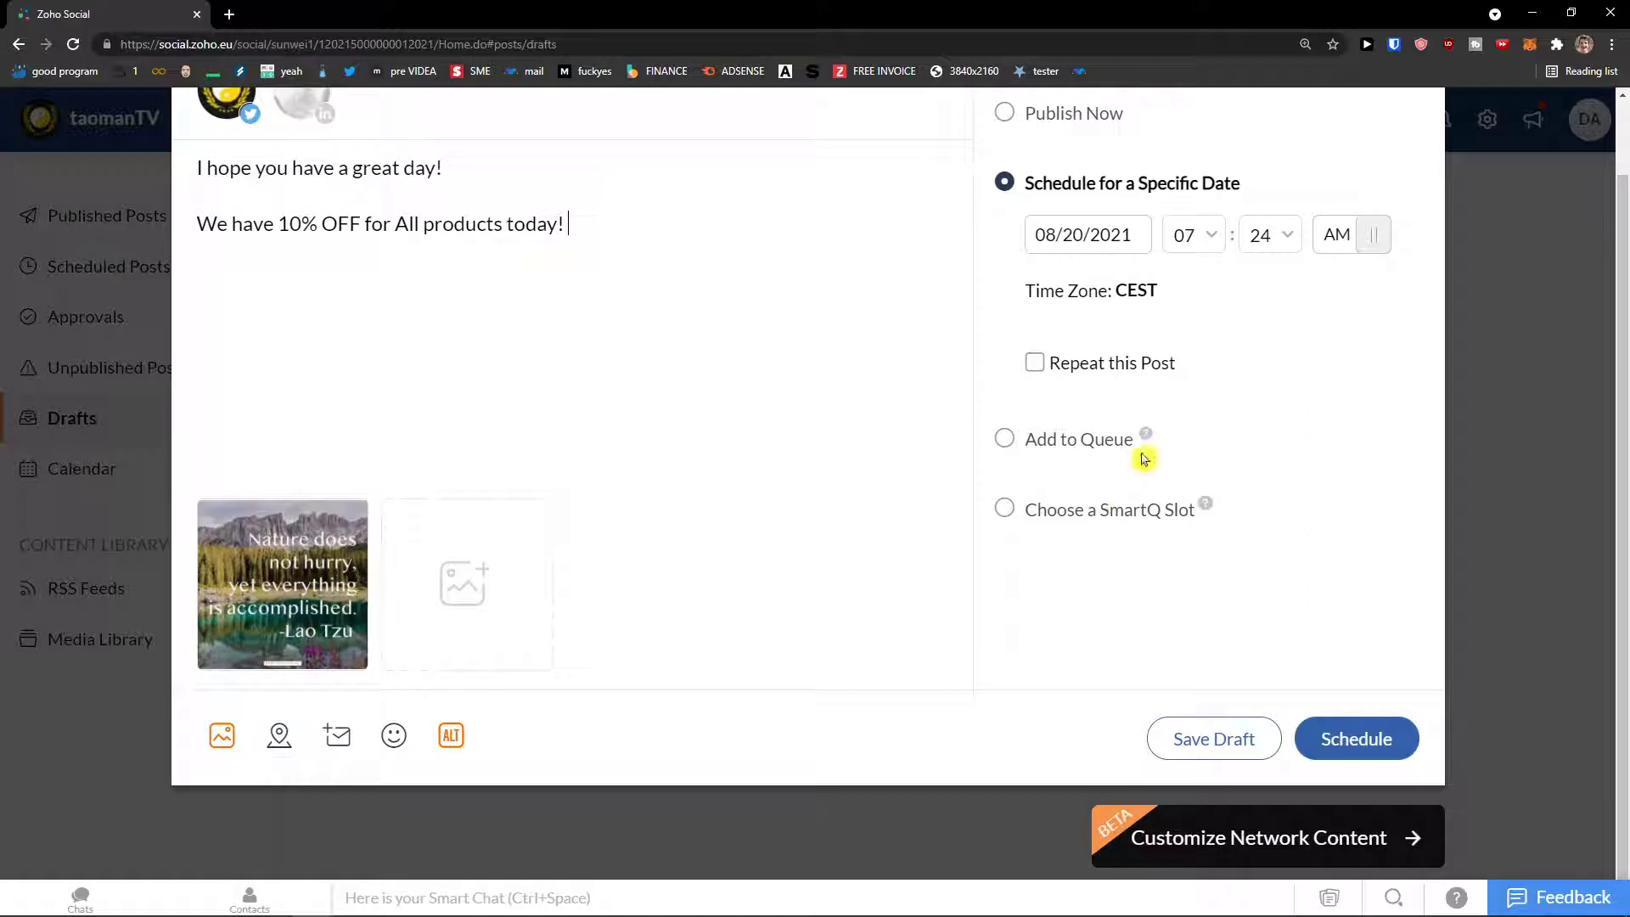
{"action": "mouse_move", "coordinate": [1152, 443]}
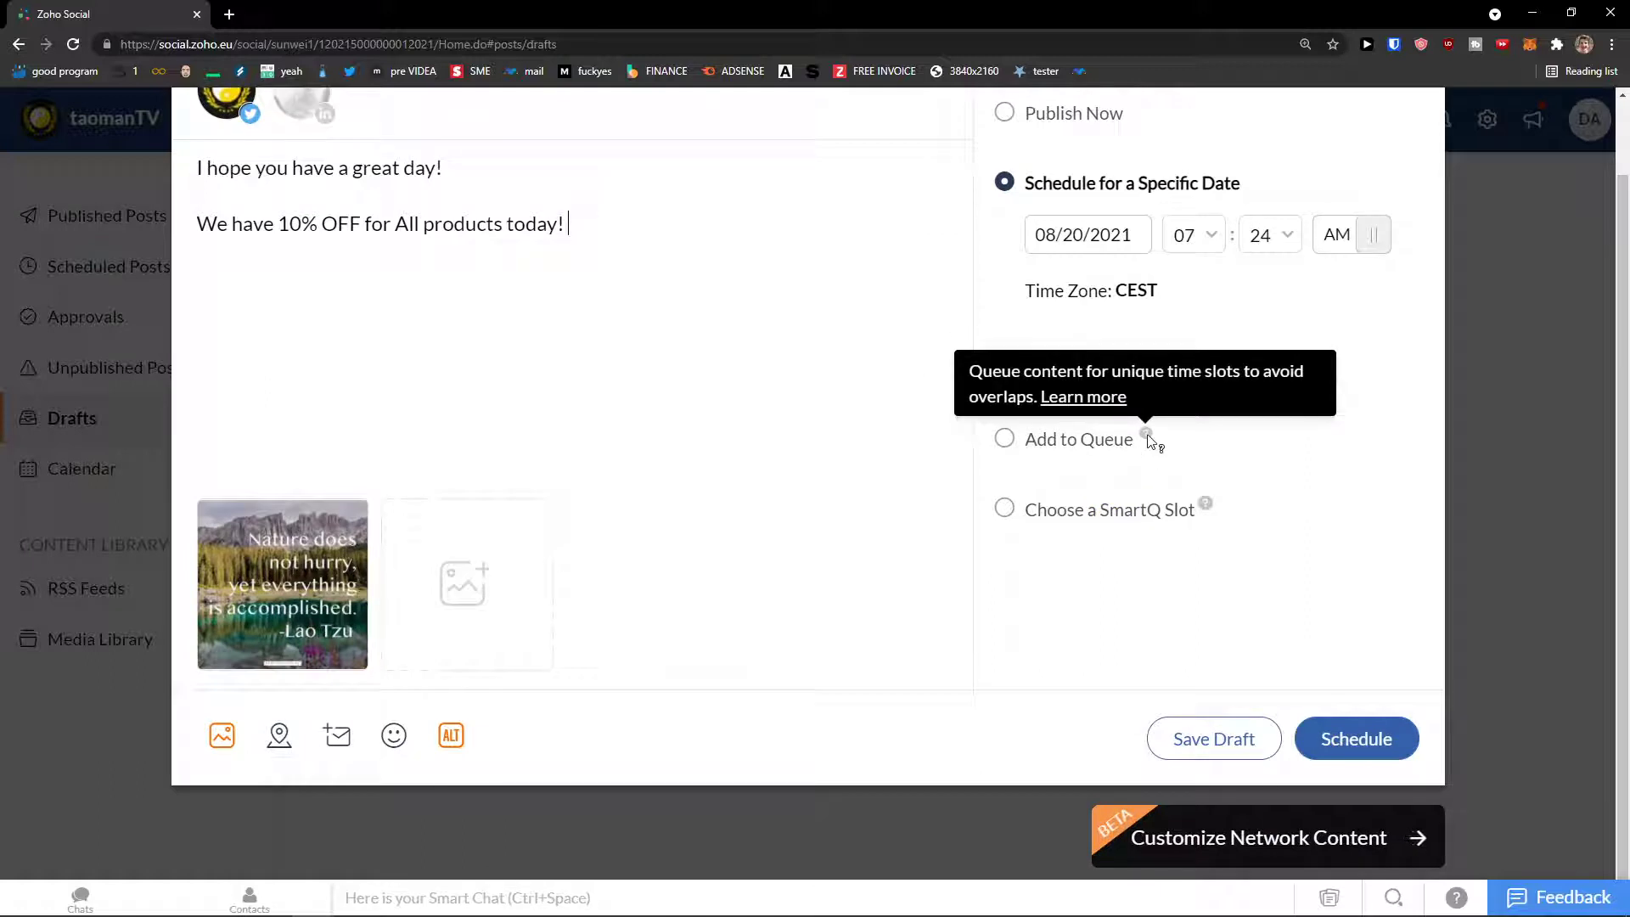
{"action": "scroll", "coordinate": [1139, 436], "scroll_direction": "up", "scroll_amount": 1}
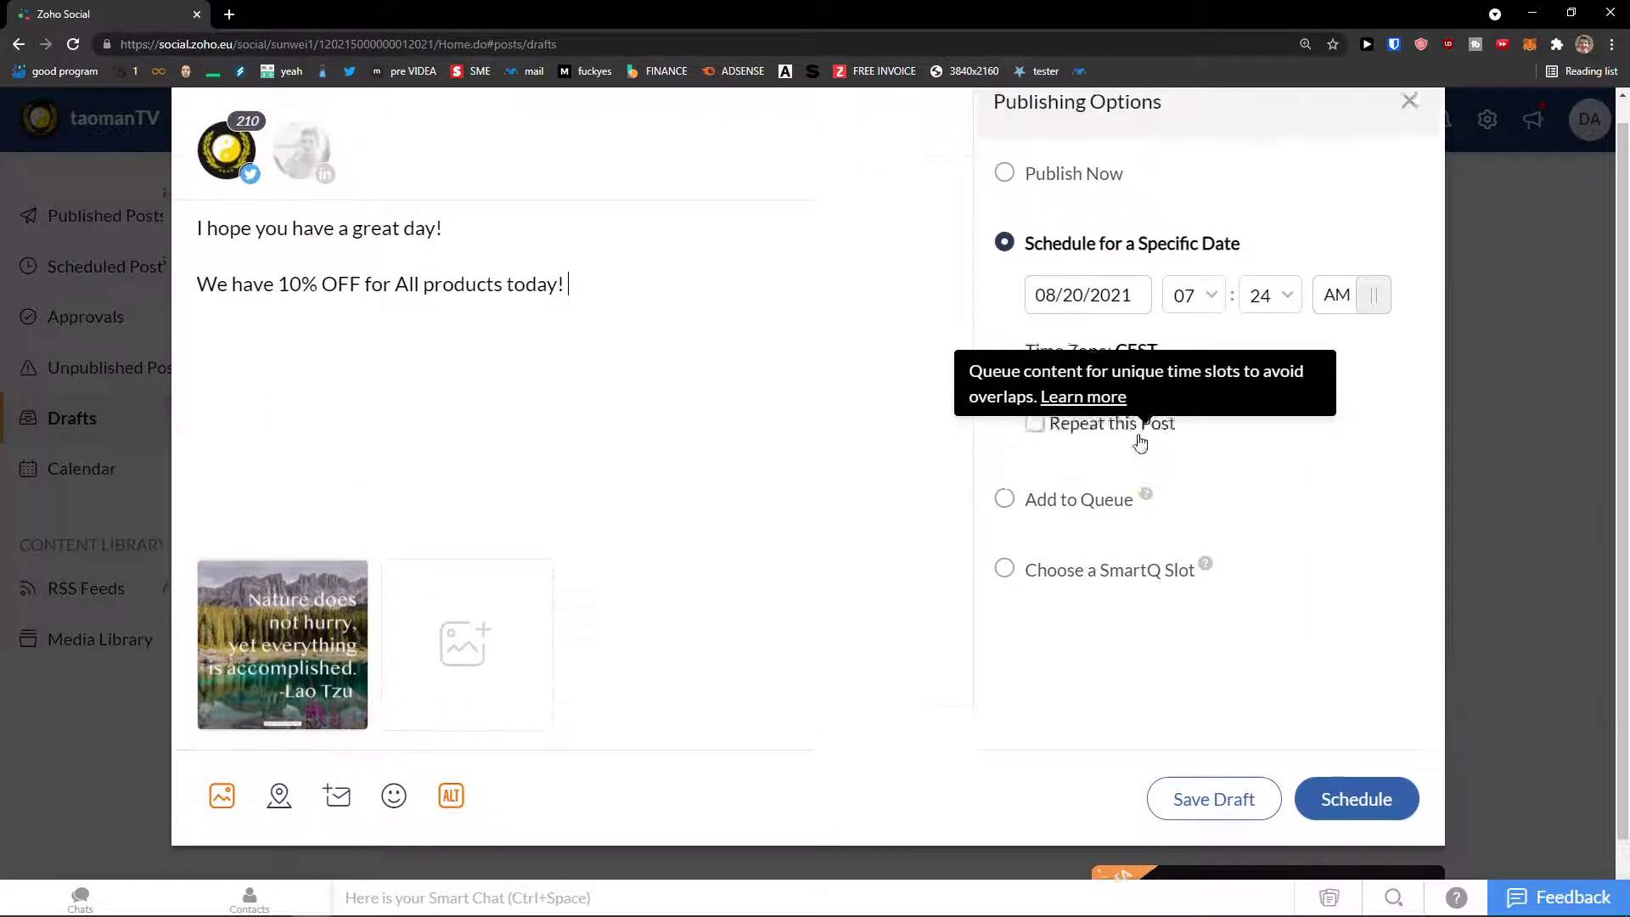
{"action": "left_click", "coordinate": [1073, 524]}
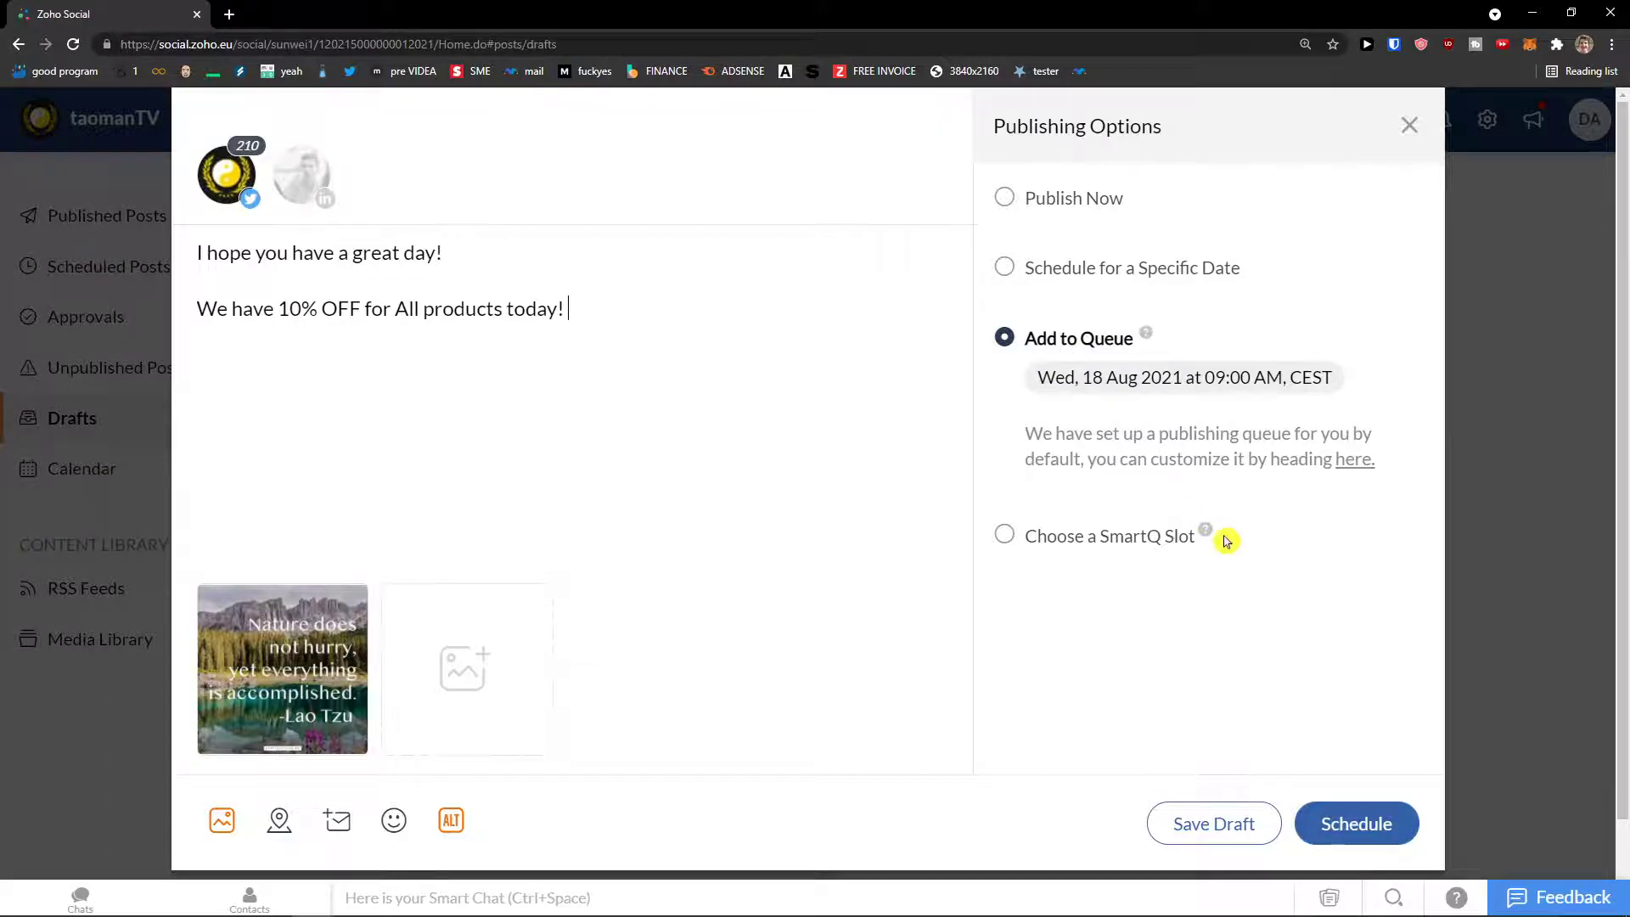
{"action": "mouse_move", "coordinate": [1206, 531]}
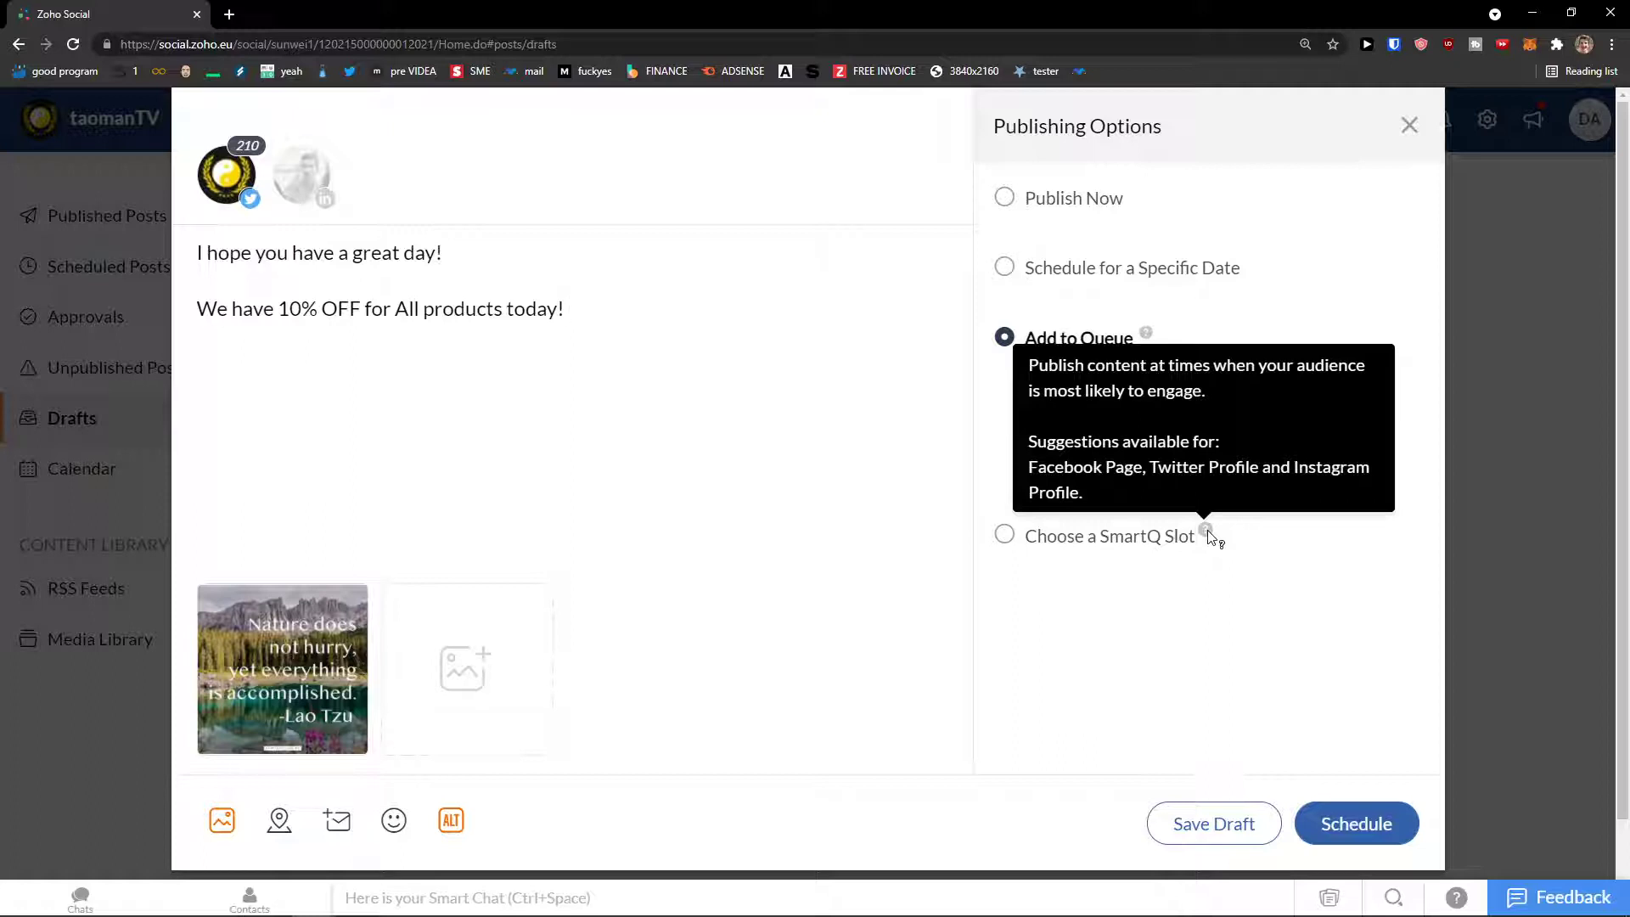
{"action": "left_click", "coordinate": [1112, 536]}
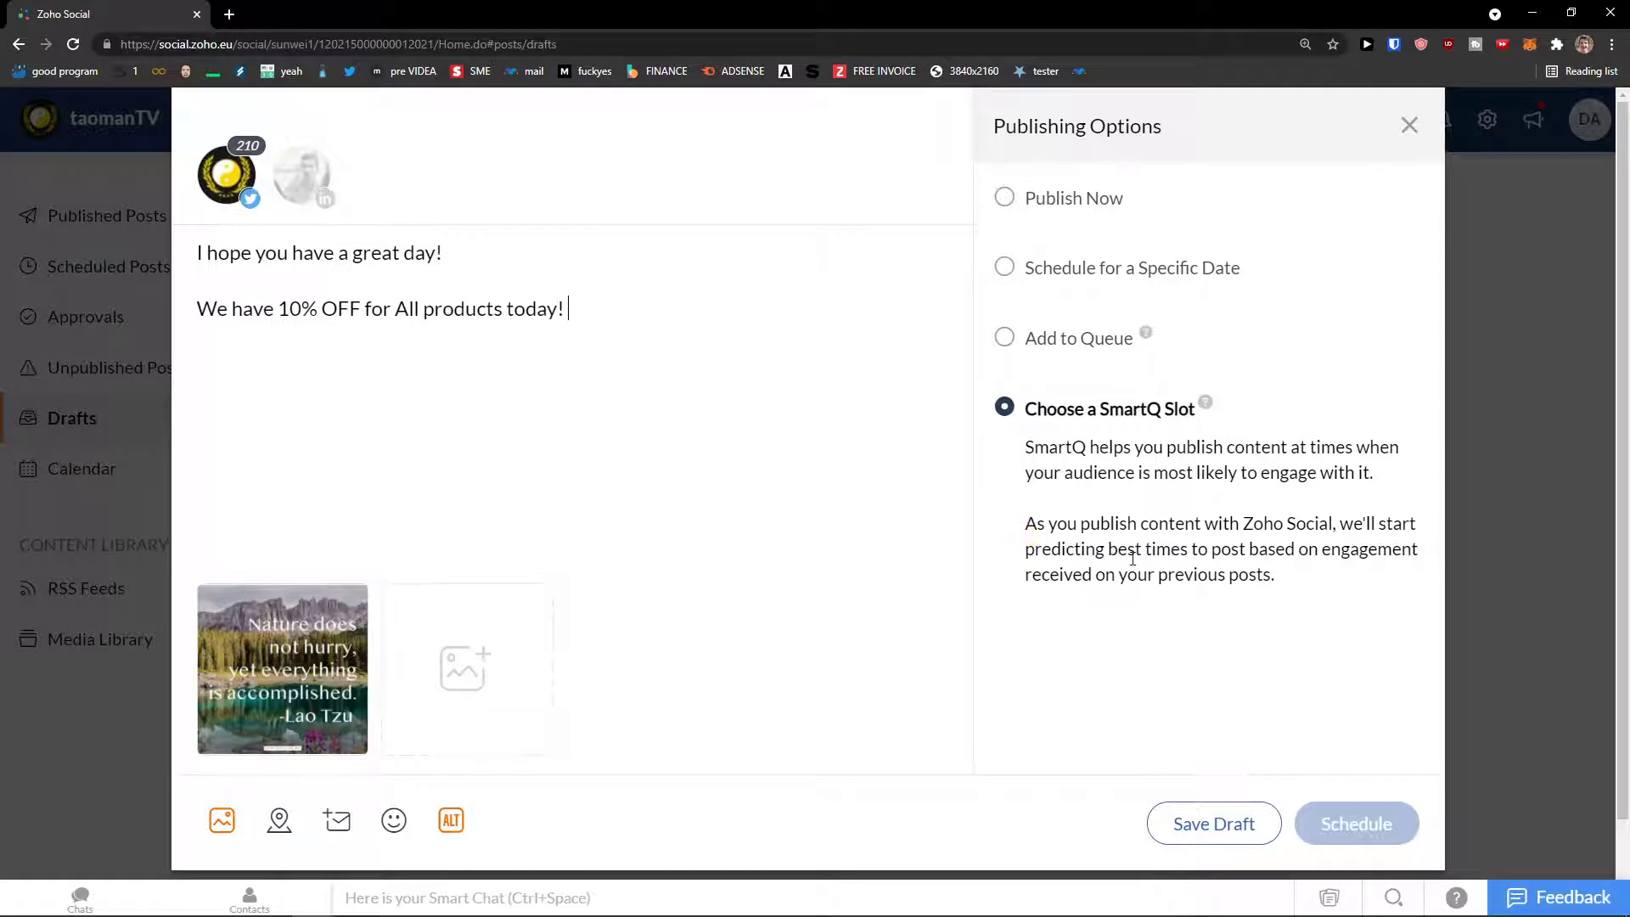
{"action": "left_click", "coordinate": [1030, 265]}
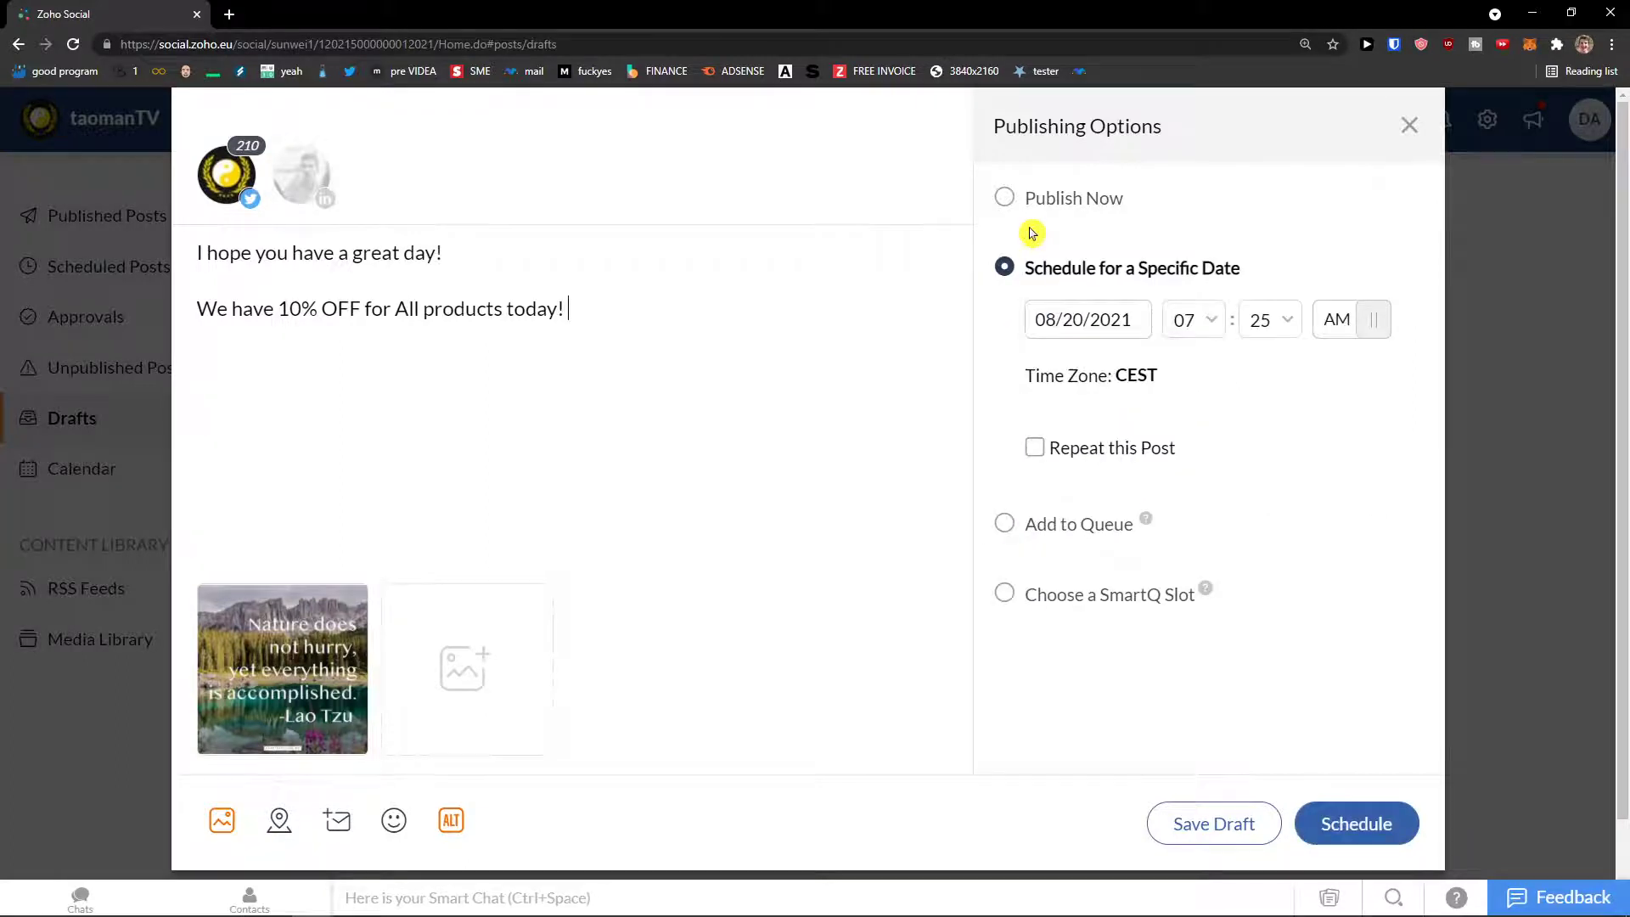
{"action": "left_click", "coordinate": [1032, 203]}
{"action": "left_click", "coordinate": [1080, 409]}
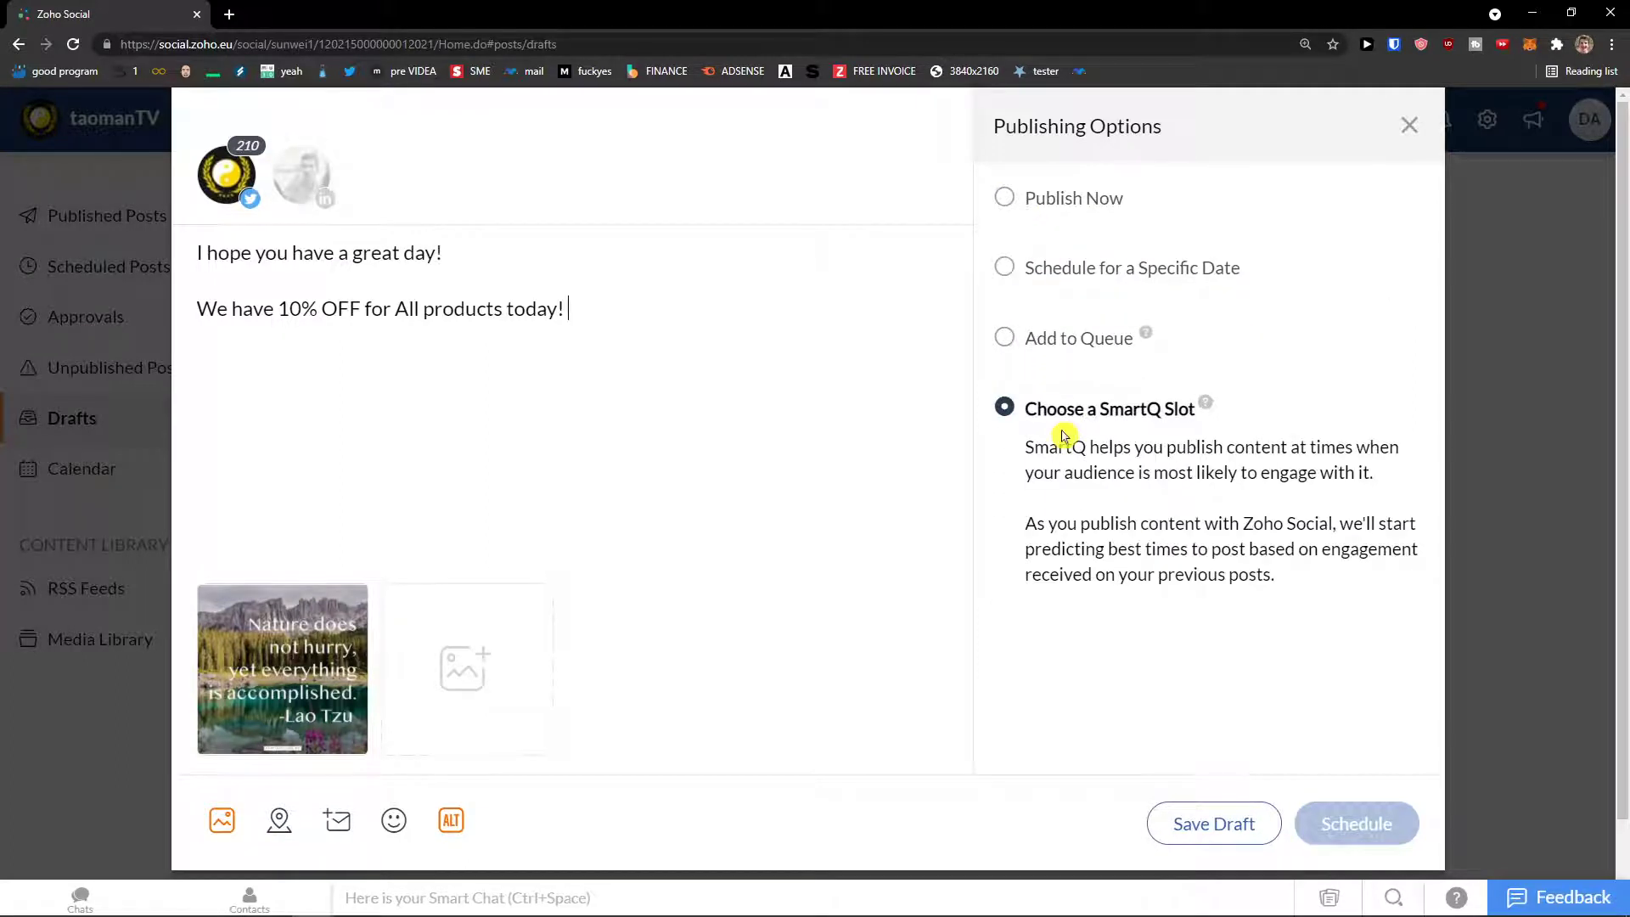
{"action": "left_click", "coordinate": [1063, 199]}
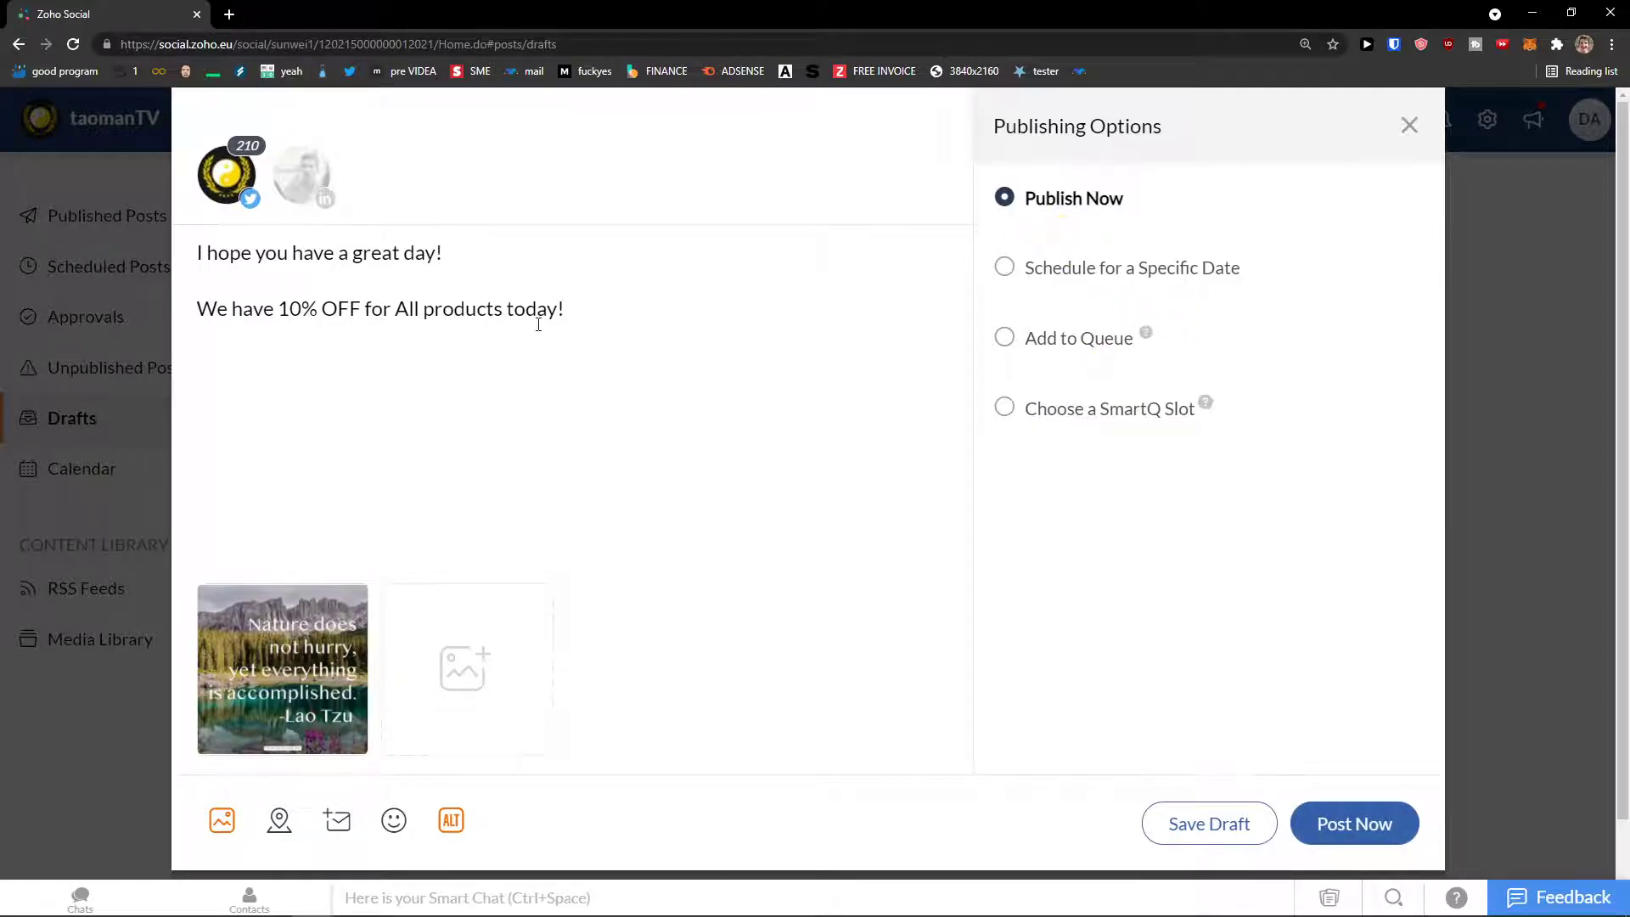
Step: Delete the '10% OFF' line, preview the Lao Tzu quote image, and publish the post immediately
{"action": "left_click_drag", "start_coordinate": [197, 310], "coordinate": [593, 312]}
{"action": "key", "text": "BackSpace"}
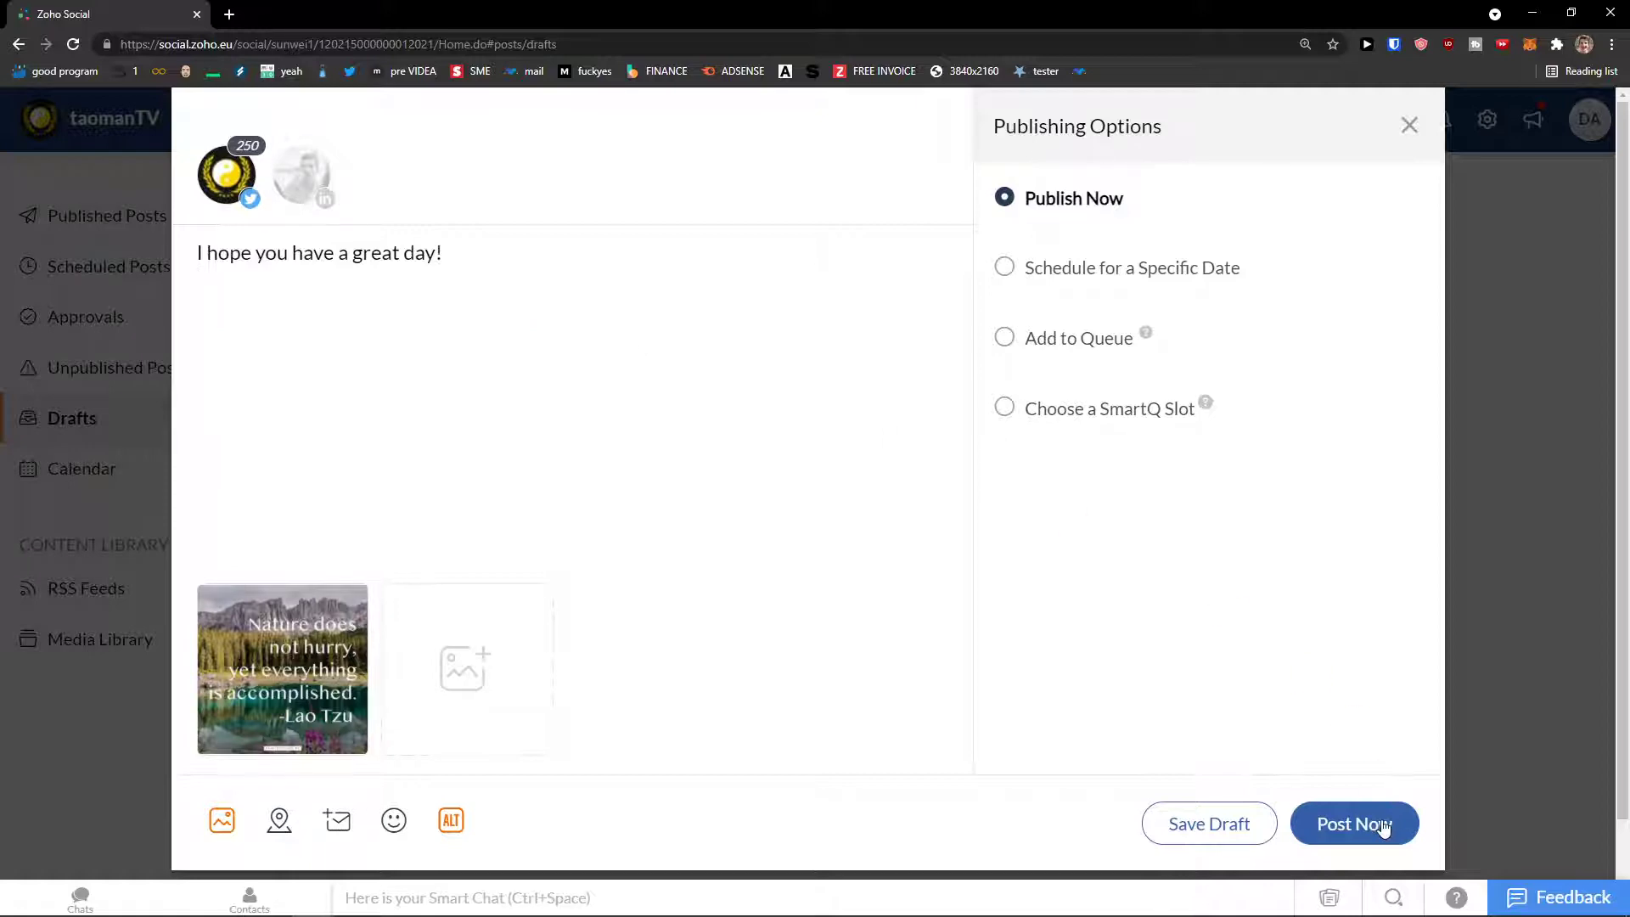
{"action": "left_click", "coordinate": [297, 741]}
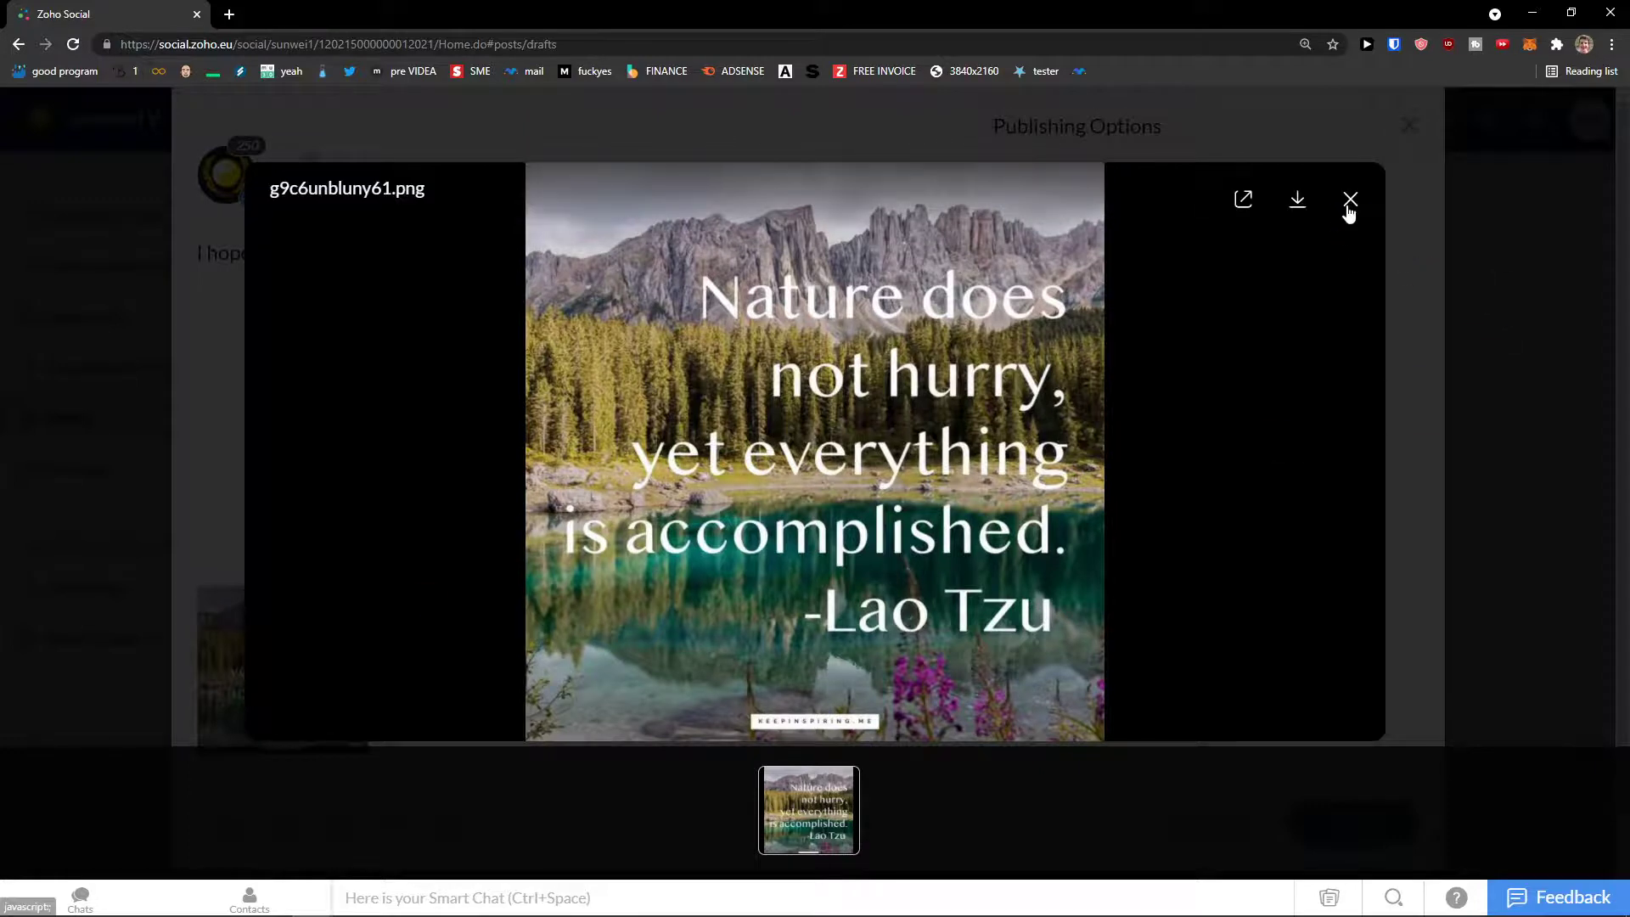
{"action": "left_click", "coordinate": [1350, 200]}
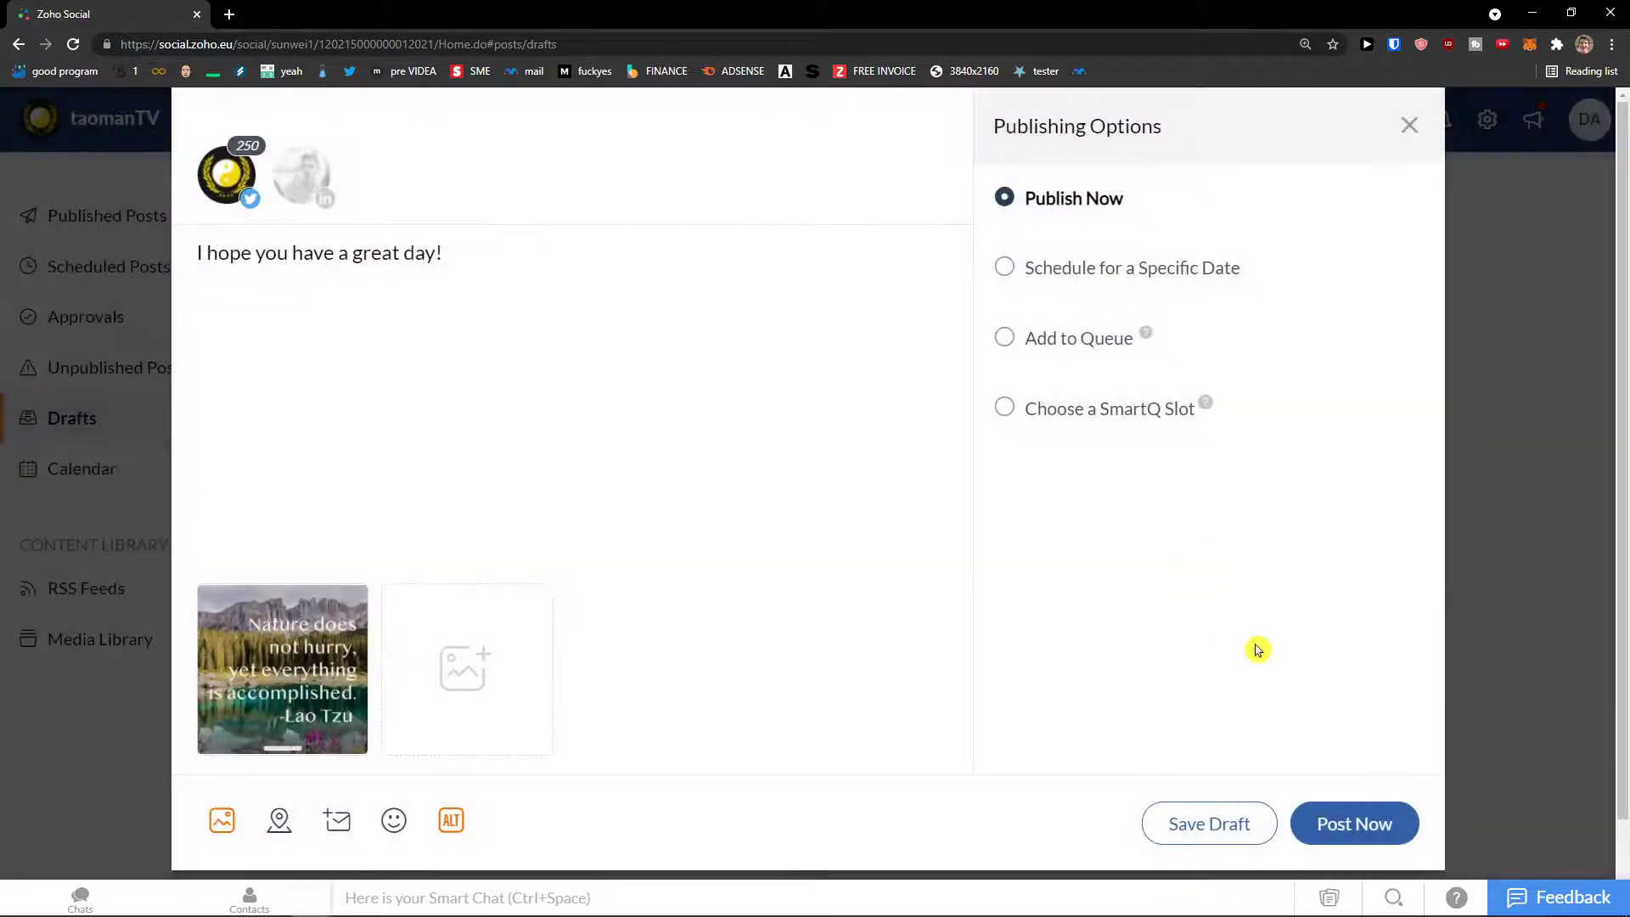
{"action": "left_click", "coordinate": [1339, 835]}
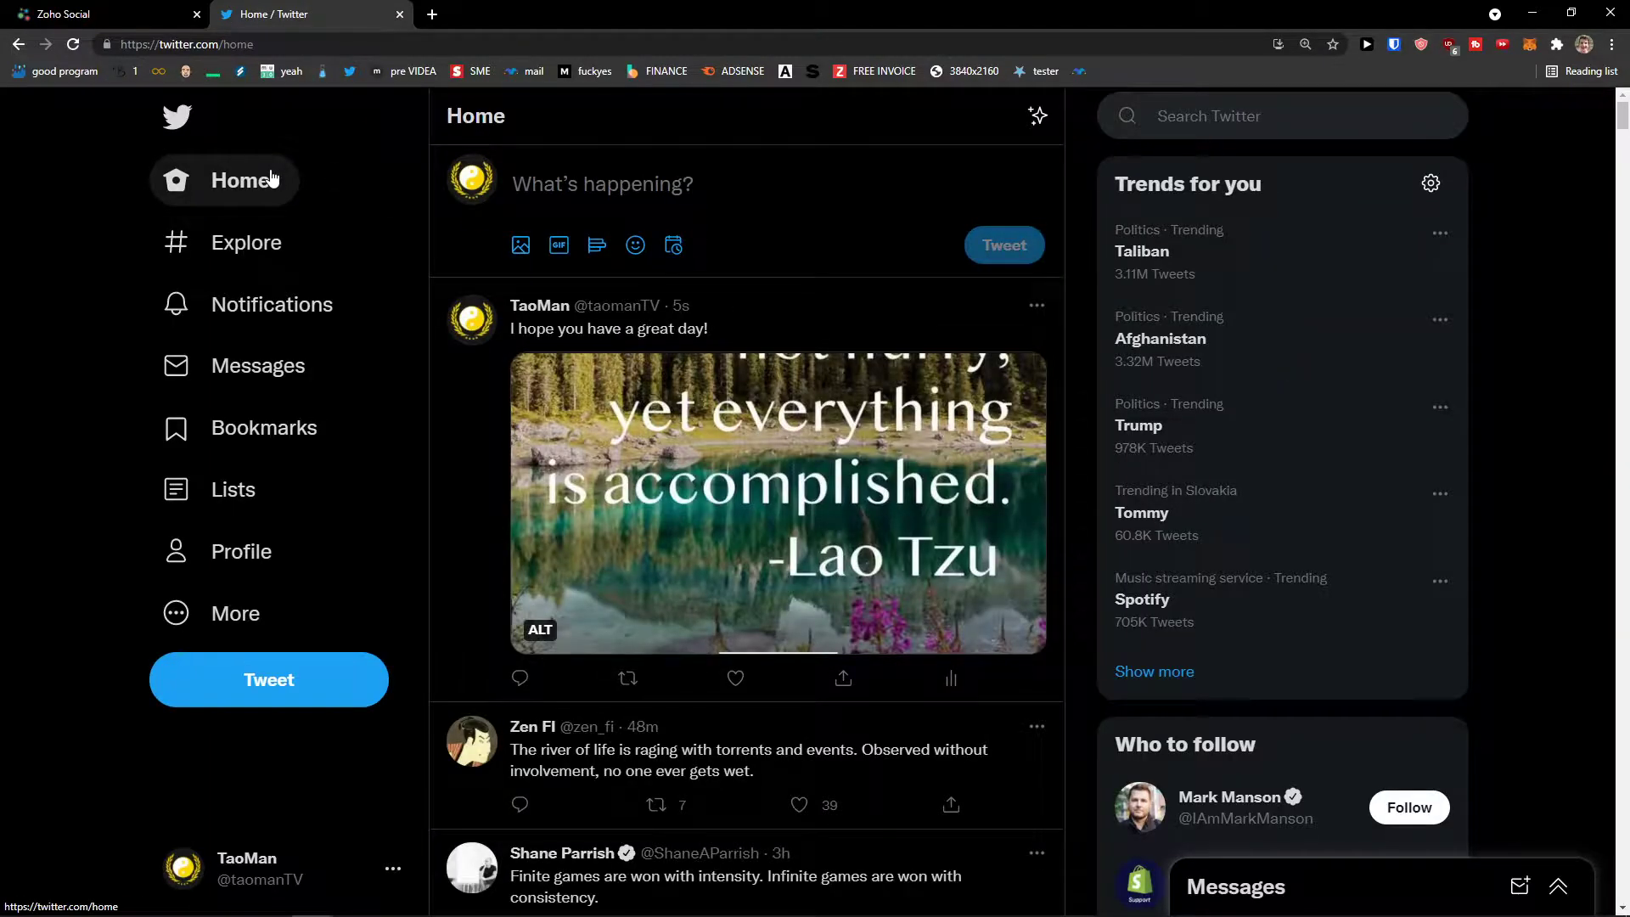
{"action": "left_click", "coordinate": [774, 482]}
{"action": "key", "text": "Escape"}
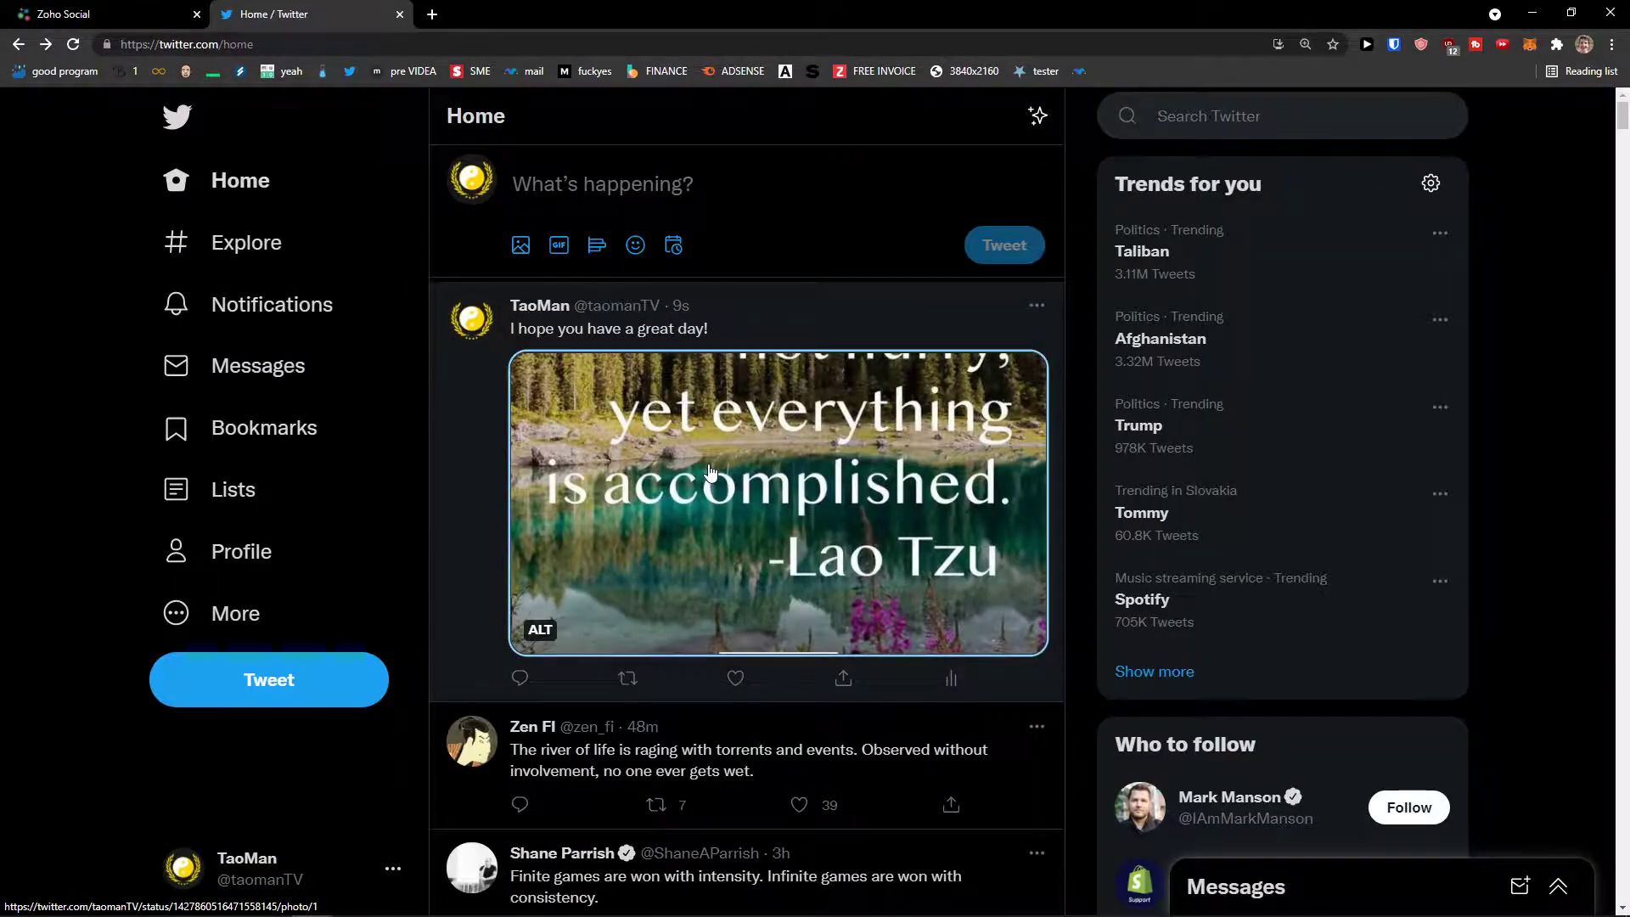
{"action": "left_click", "coordinate": [711, 472]}
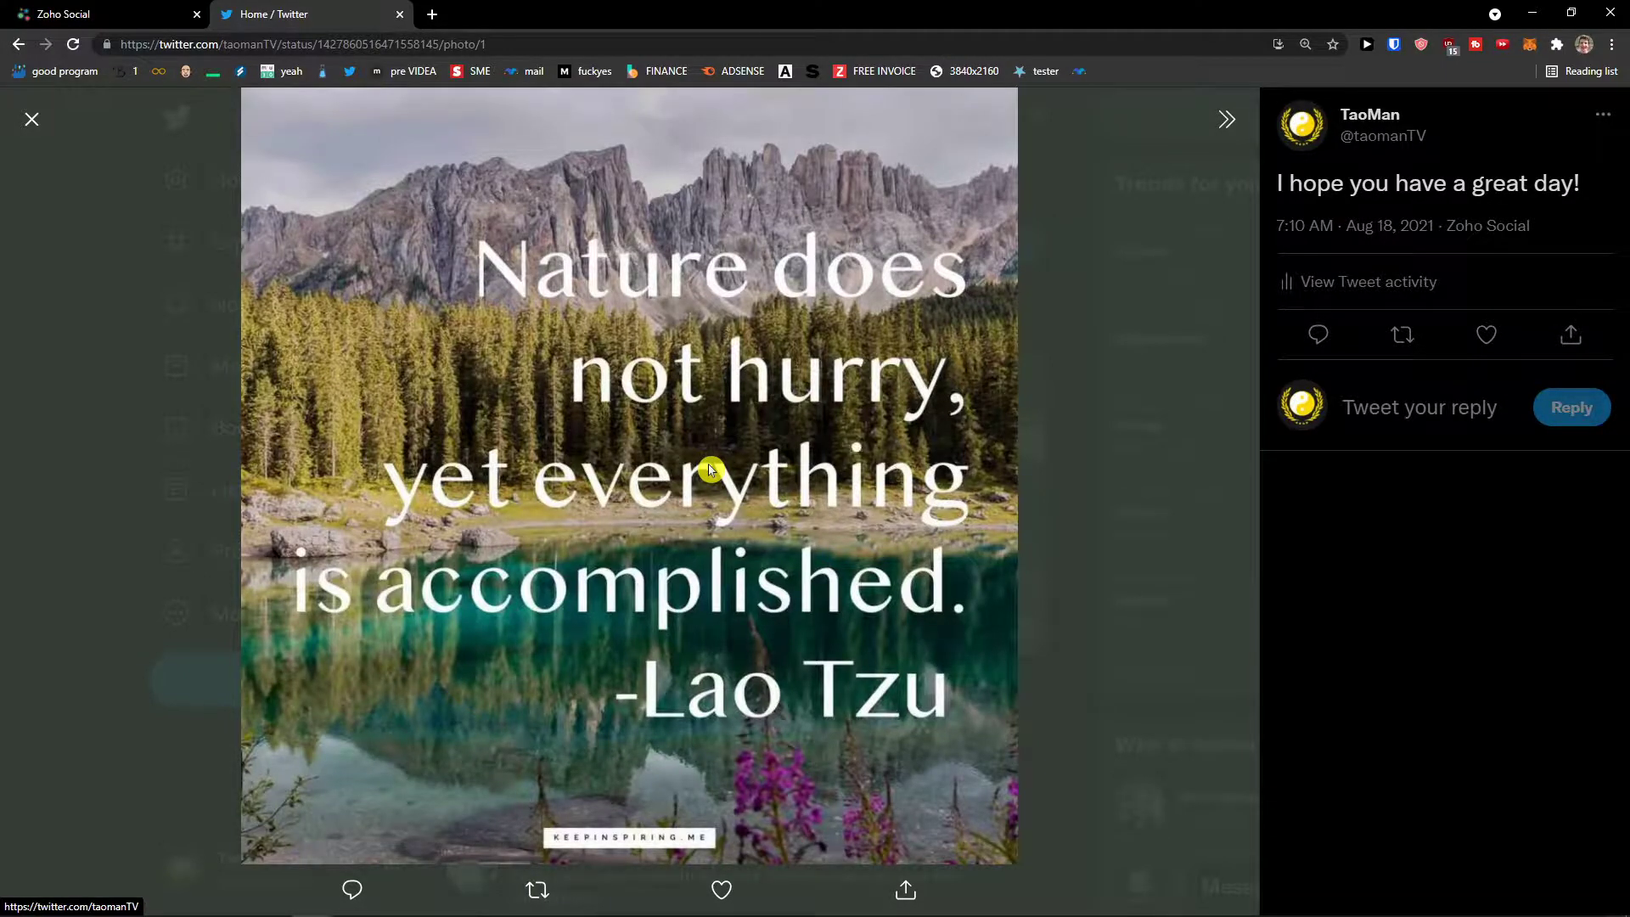
{"action": "left_click", "coordinate": [711, 469]}
{"action": "left_click", "coordinate": [711, 470]}
{"action": "left_click", "coordinate": [712, 470]}
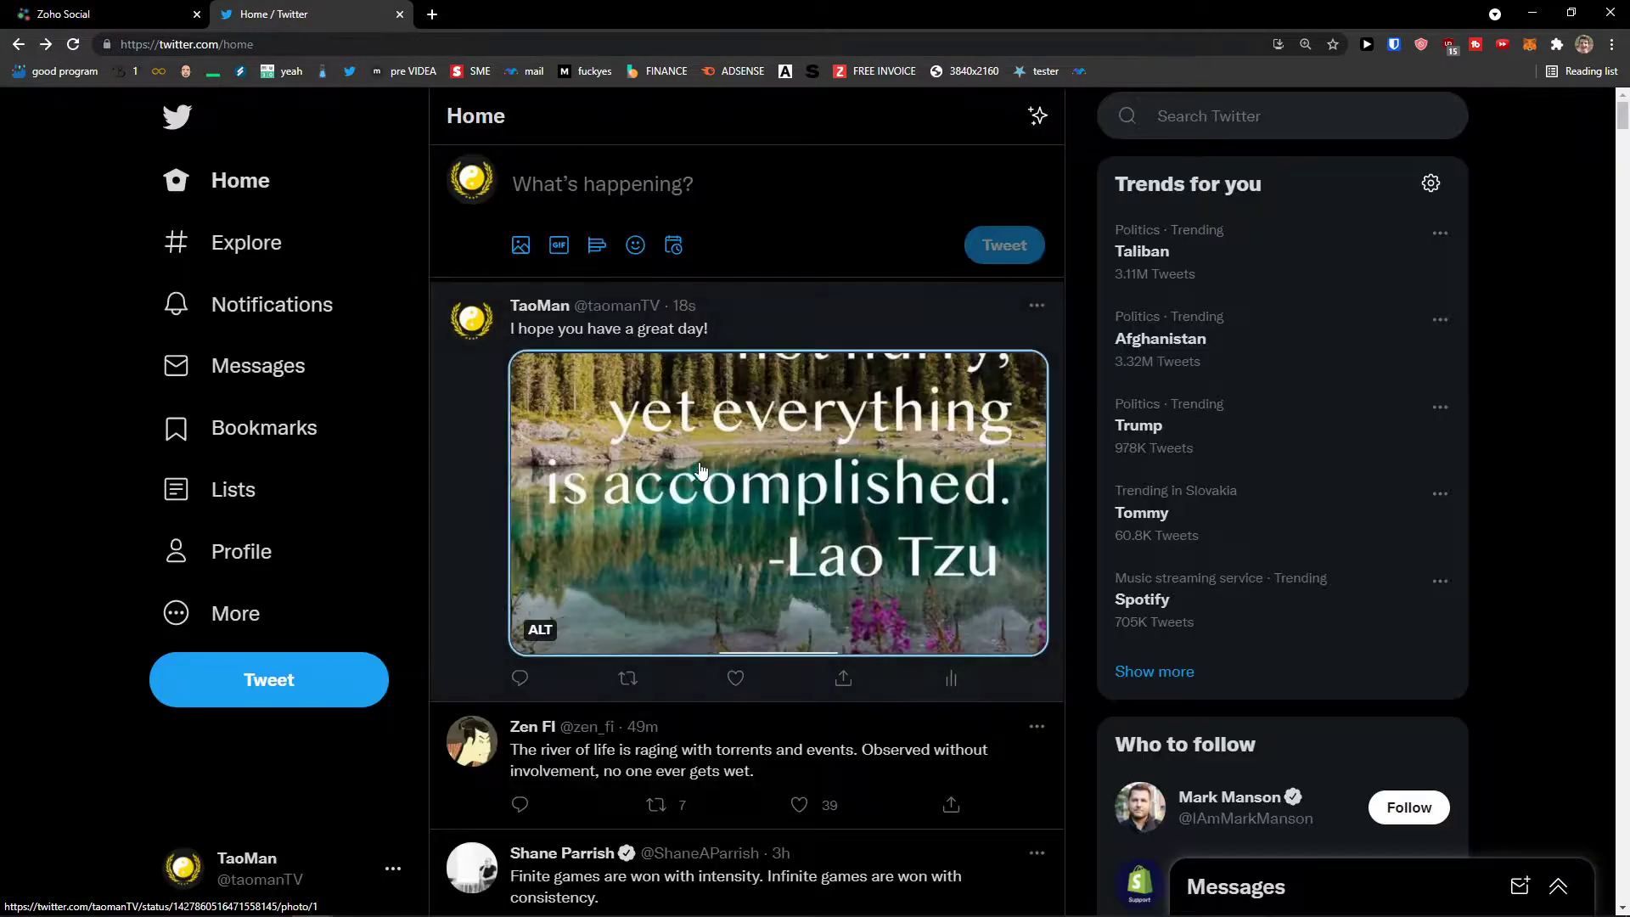
{"action": "left_click", "coordinate": [66, 11]}
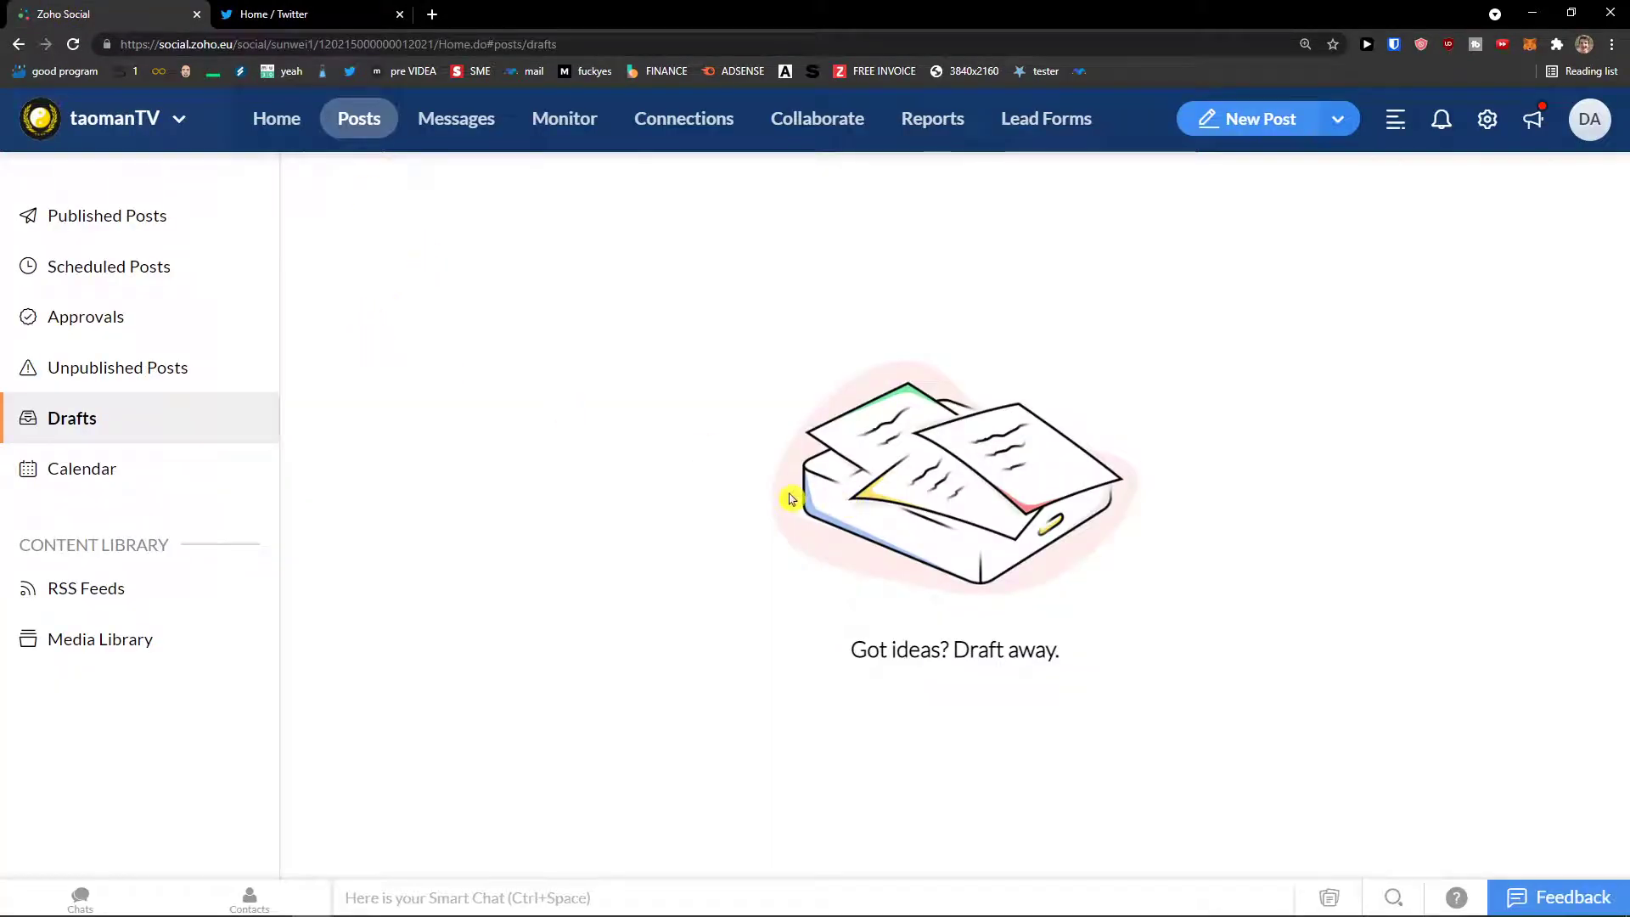
{"action": "left_click", "coordinate": [301, 15]}
{"action": "left_click", "coordinate": [701, 391]}
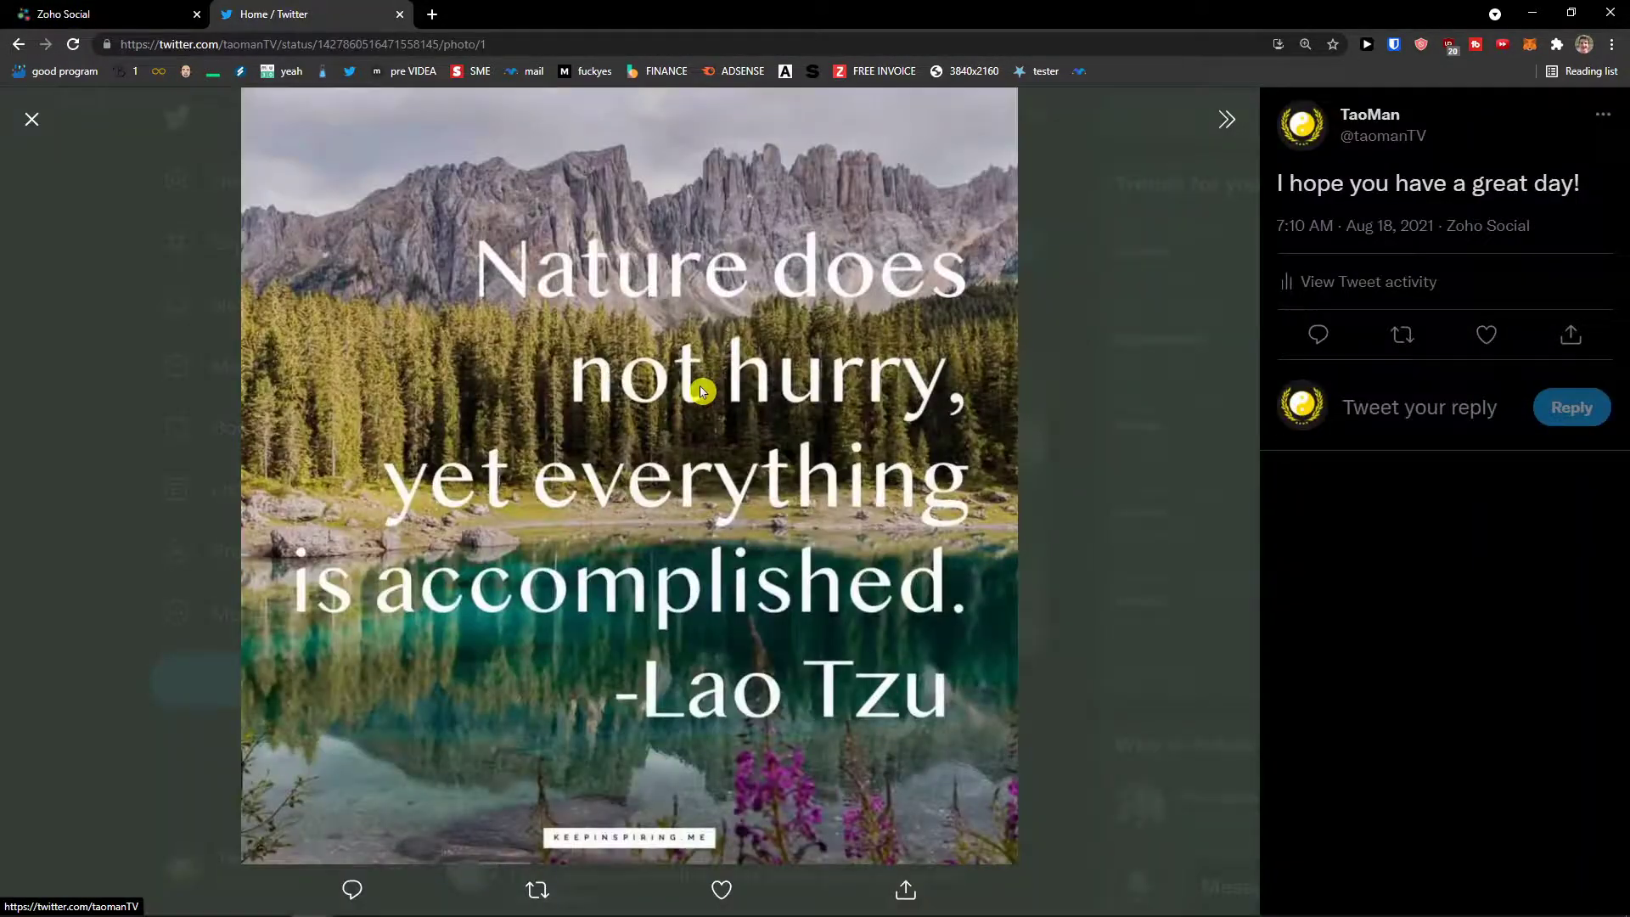
{"action": "key", "text": "Escape"}
Step: Return to Zoho Social and review Published Posts, topped by the 'I hope you have a great day!' tweet
{"action": "left_click", "coordinate": [134, 15]}
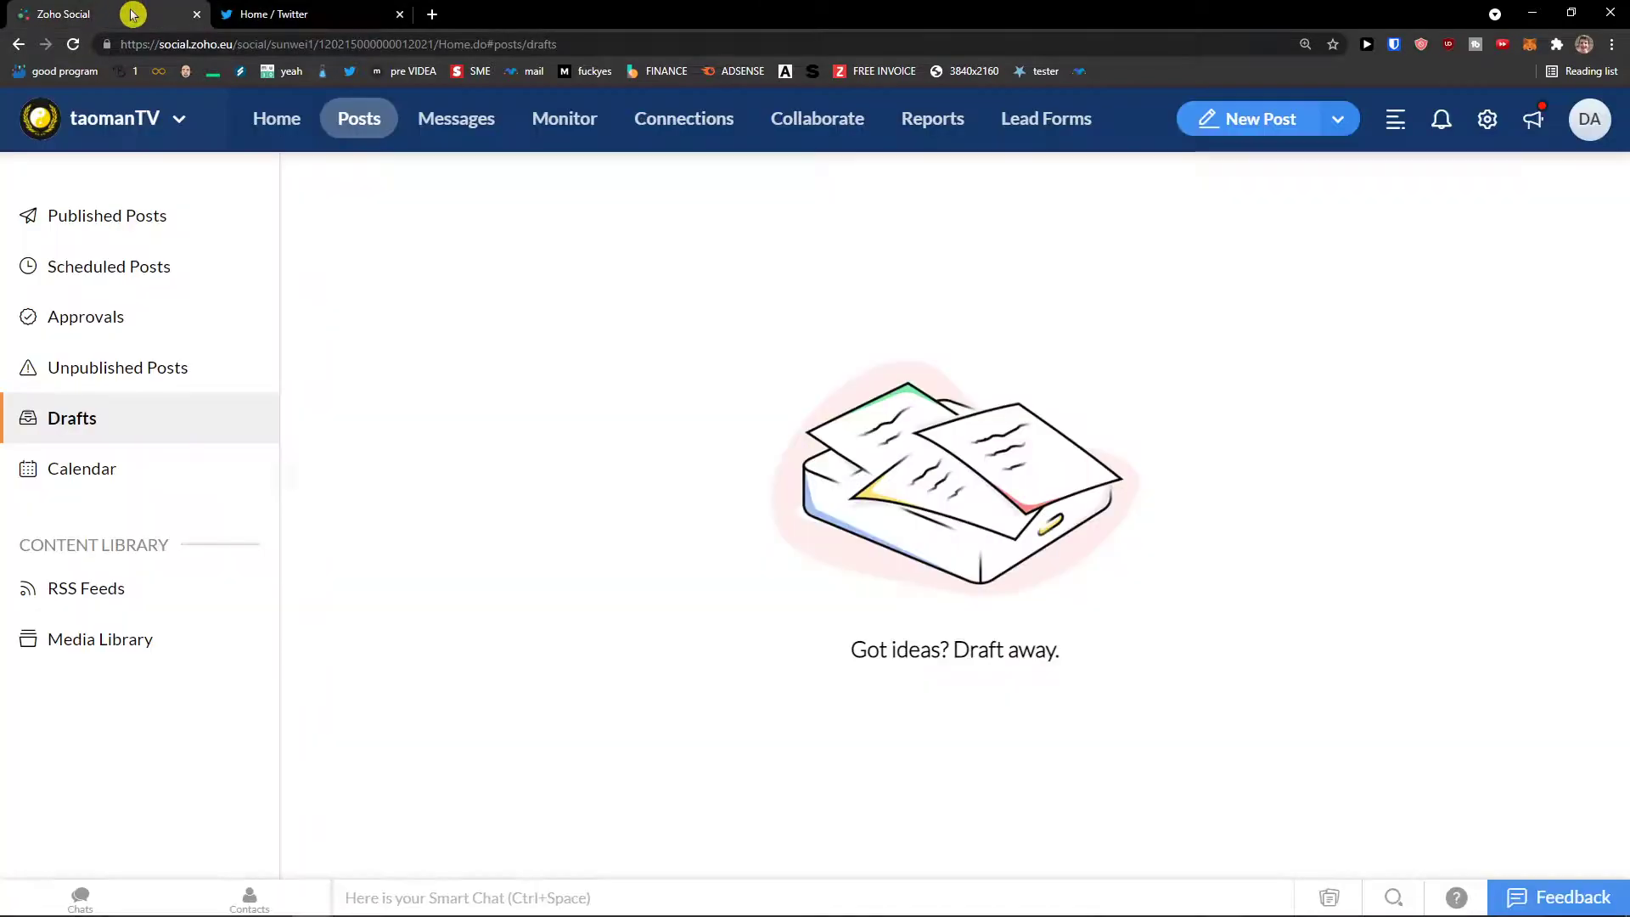
{"action": "left_click", "coordinate": [355, 118]}
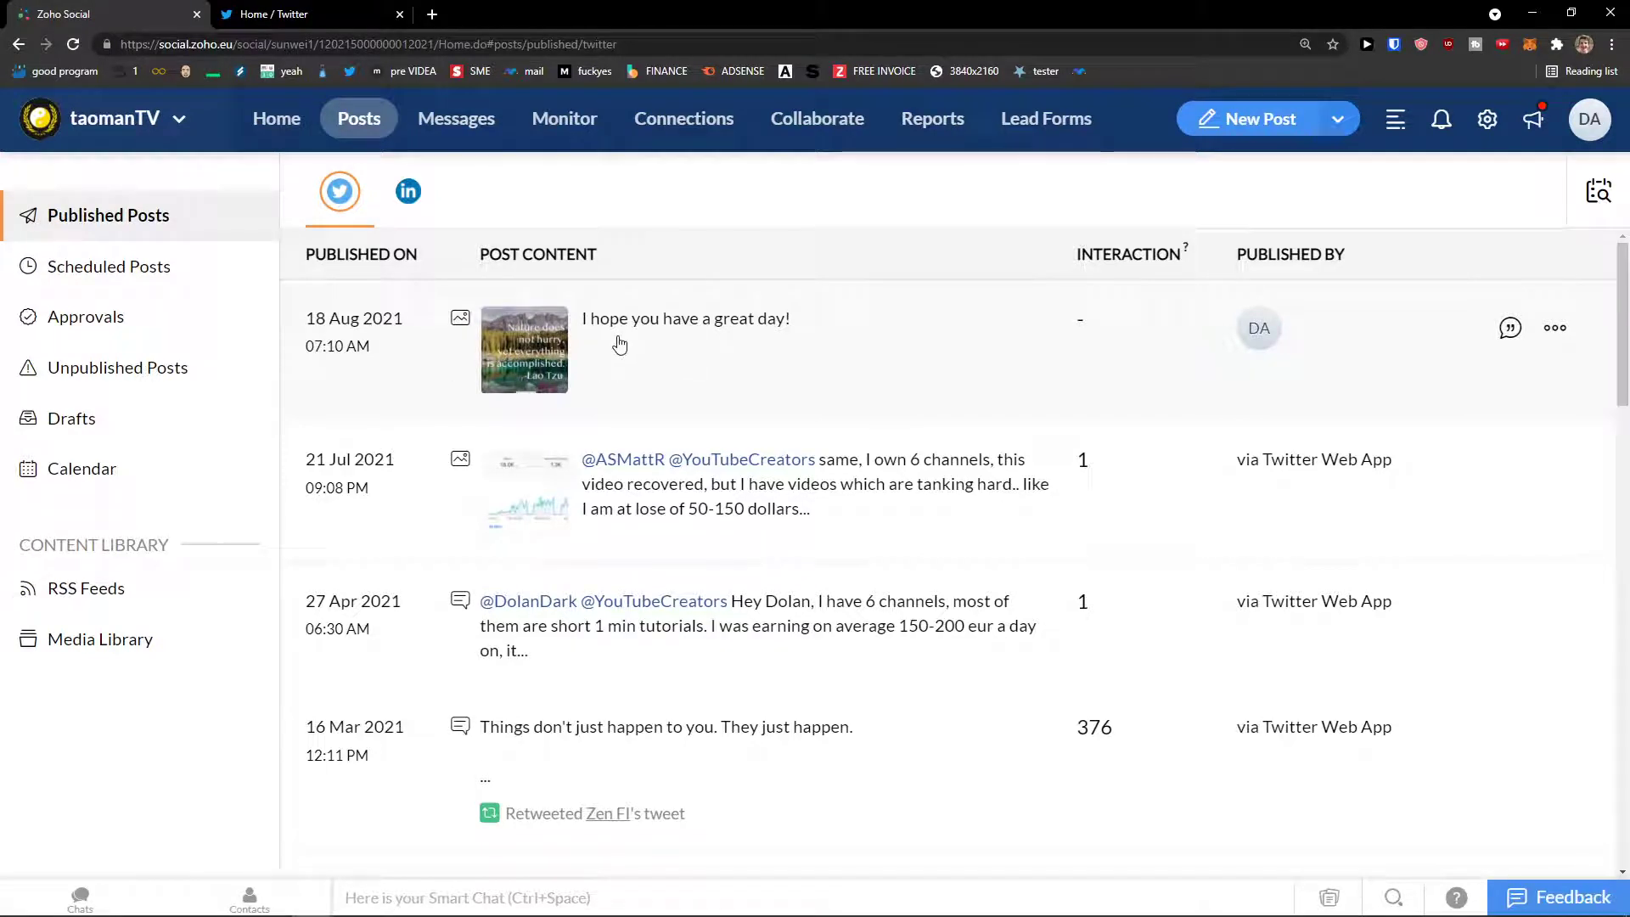
{"action": "scroll", "coordinate": [620, 344], "scroll_direction": "down", "scroll_amount": 1}
{"action": "scroll", "coordinate": [620, 344], "scroll_direction": "up", "scroll_amount": 1}
{"action": "mouse_move", "coordinate": [1258, 334]}
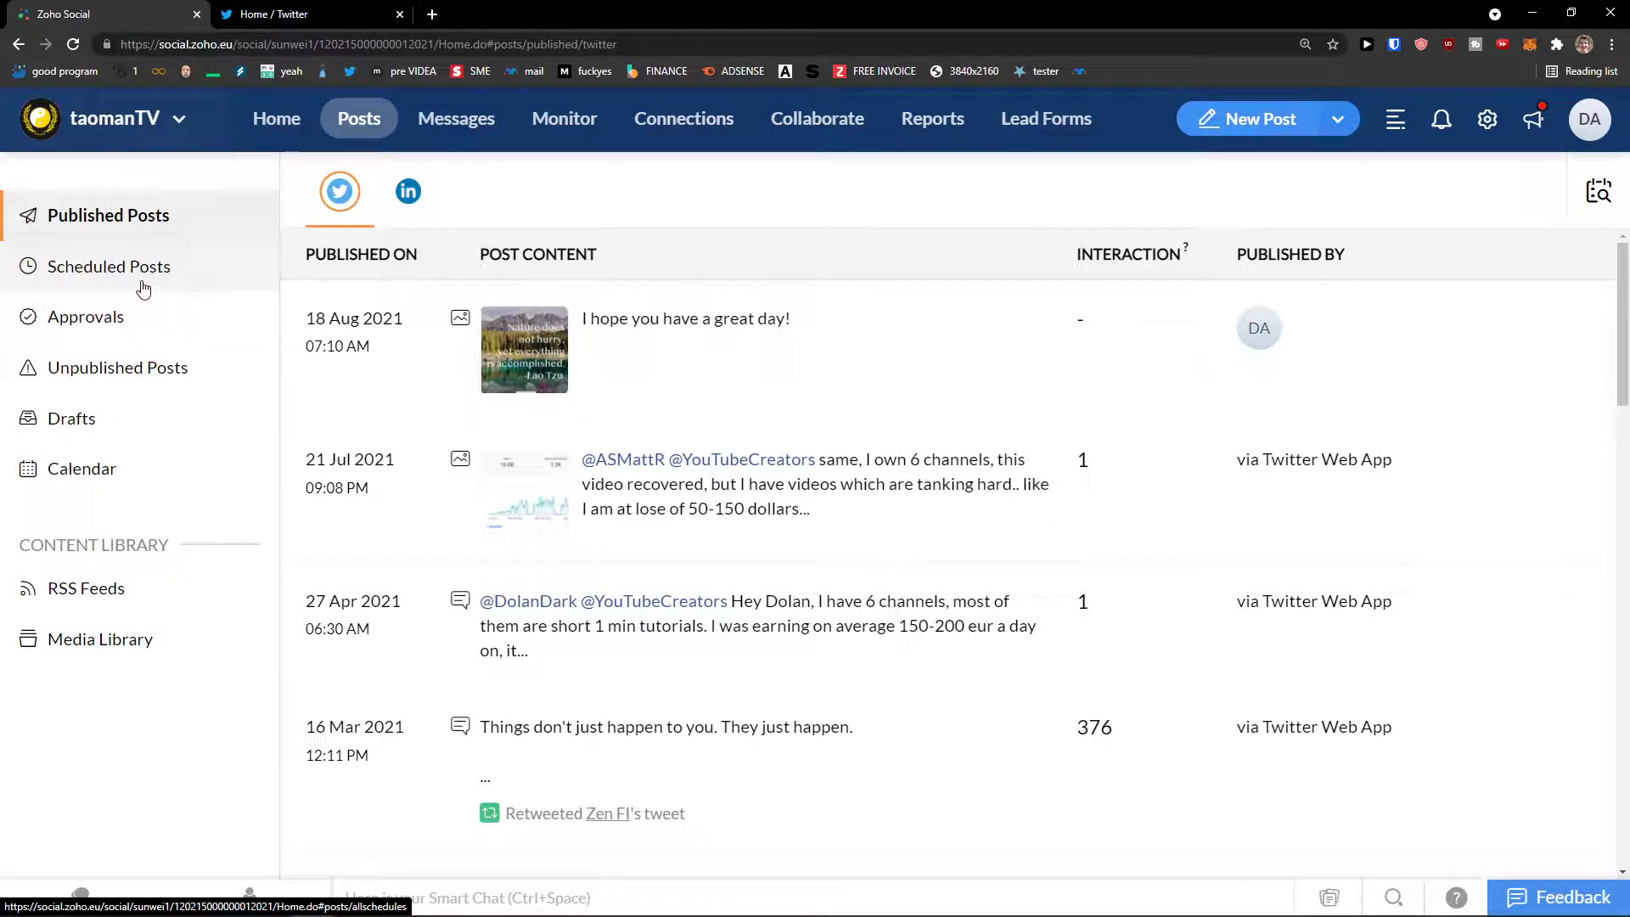
Step: Start a new Twitter-only post with the text '1111', excluding LinkedIn
{"action": "left_click", "coordinate": [1248, 122]}
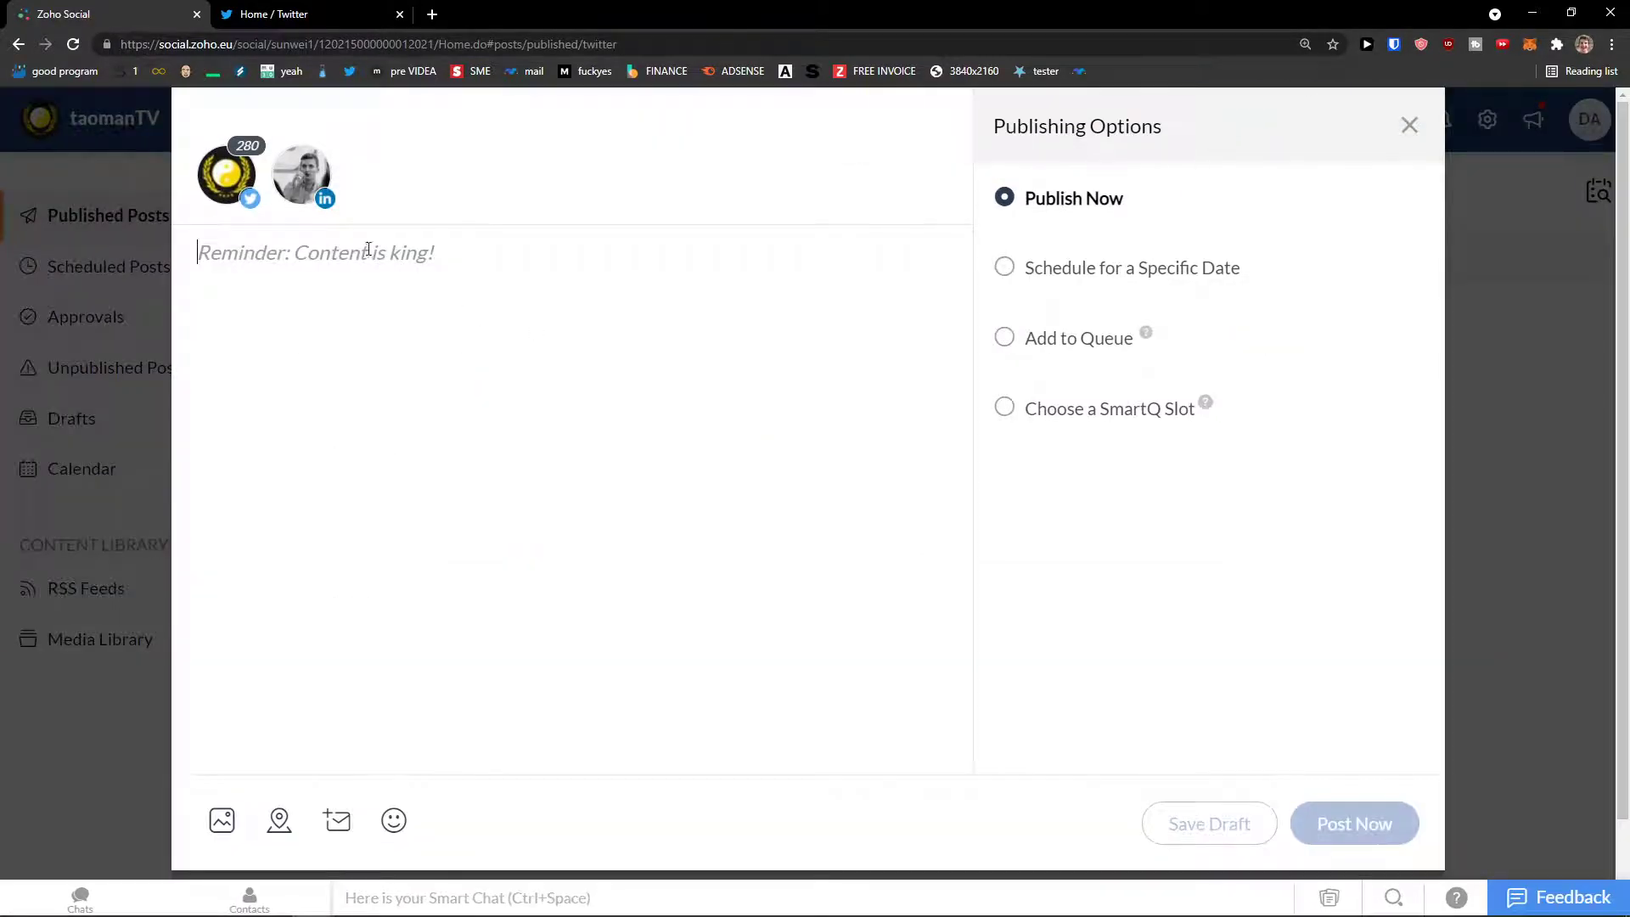
{"action": "type", "text": "1111"}
{"action": "left_click", "coordinate": [299, 203]}
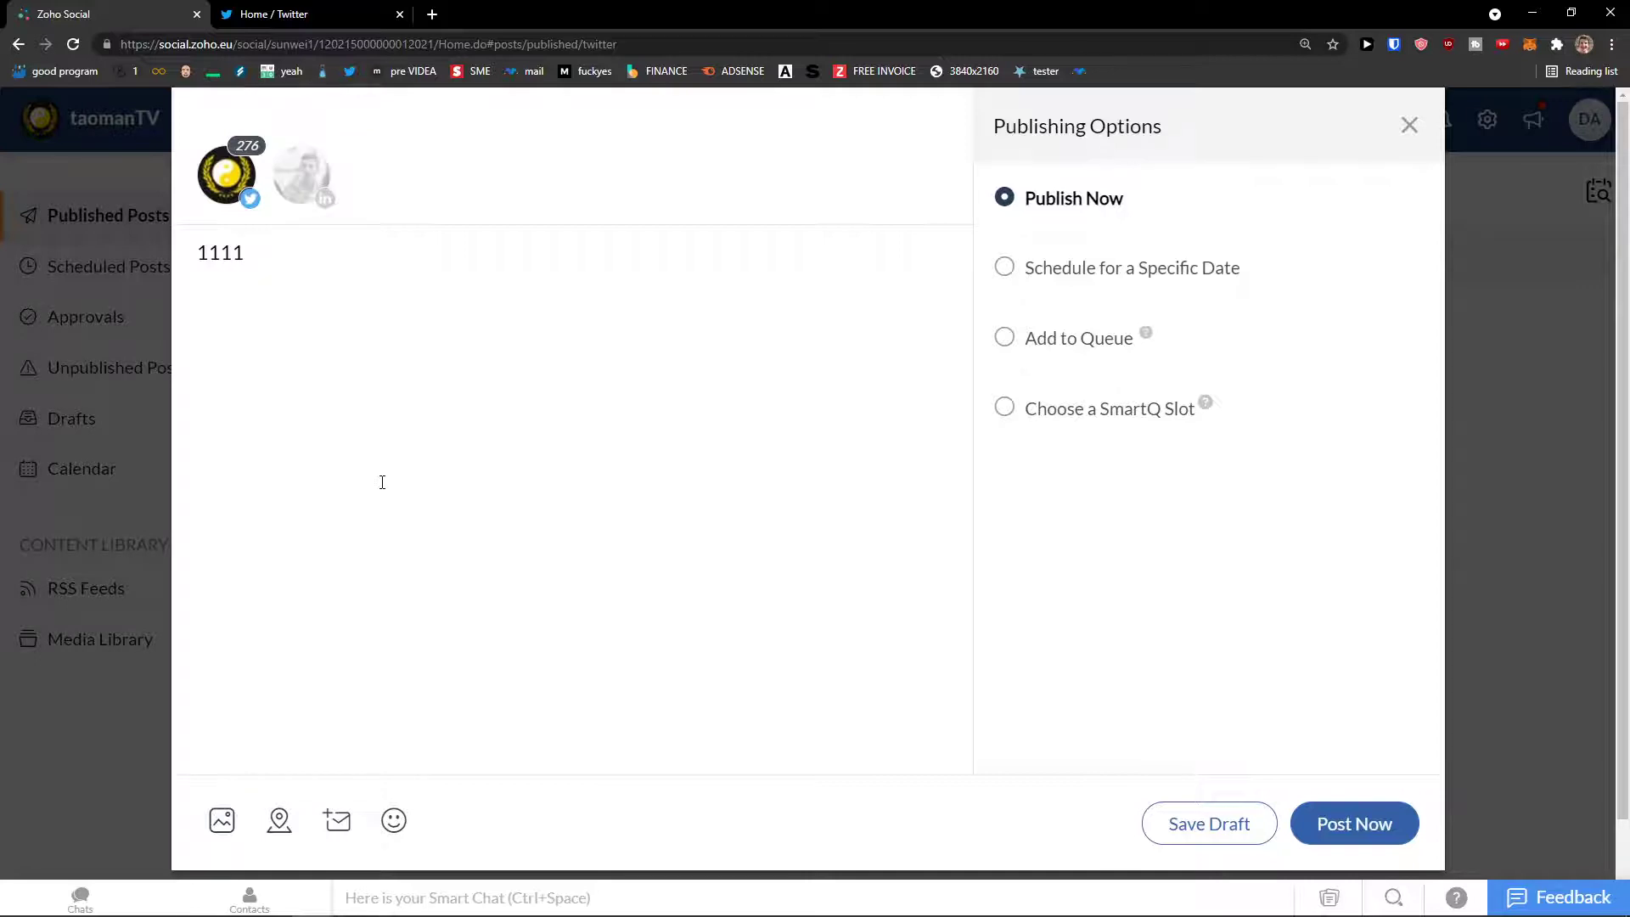
Step: Attach a photo from the Desktop, then remove it because it is oversized
{"action": "left_click", "coordinate": [221, 820]}
{"action": "left_click", "coordinate": [382, 623]}
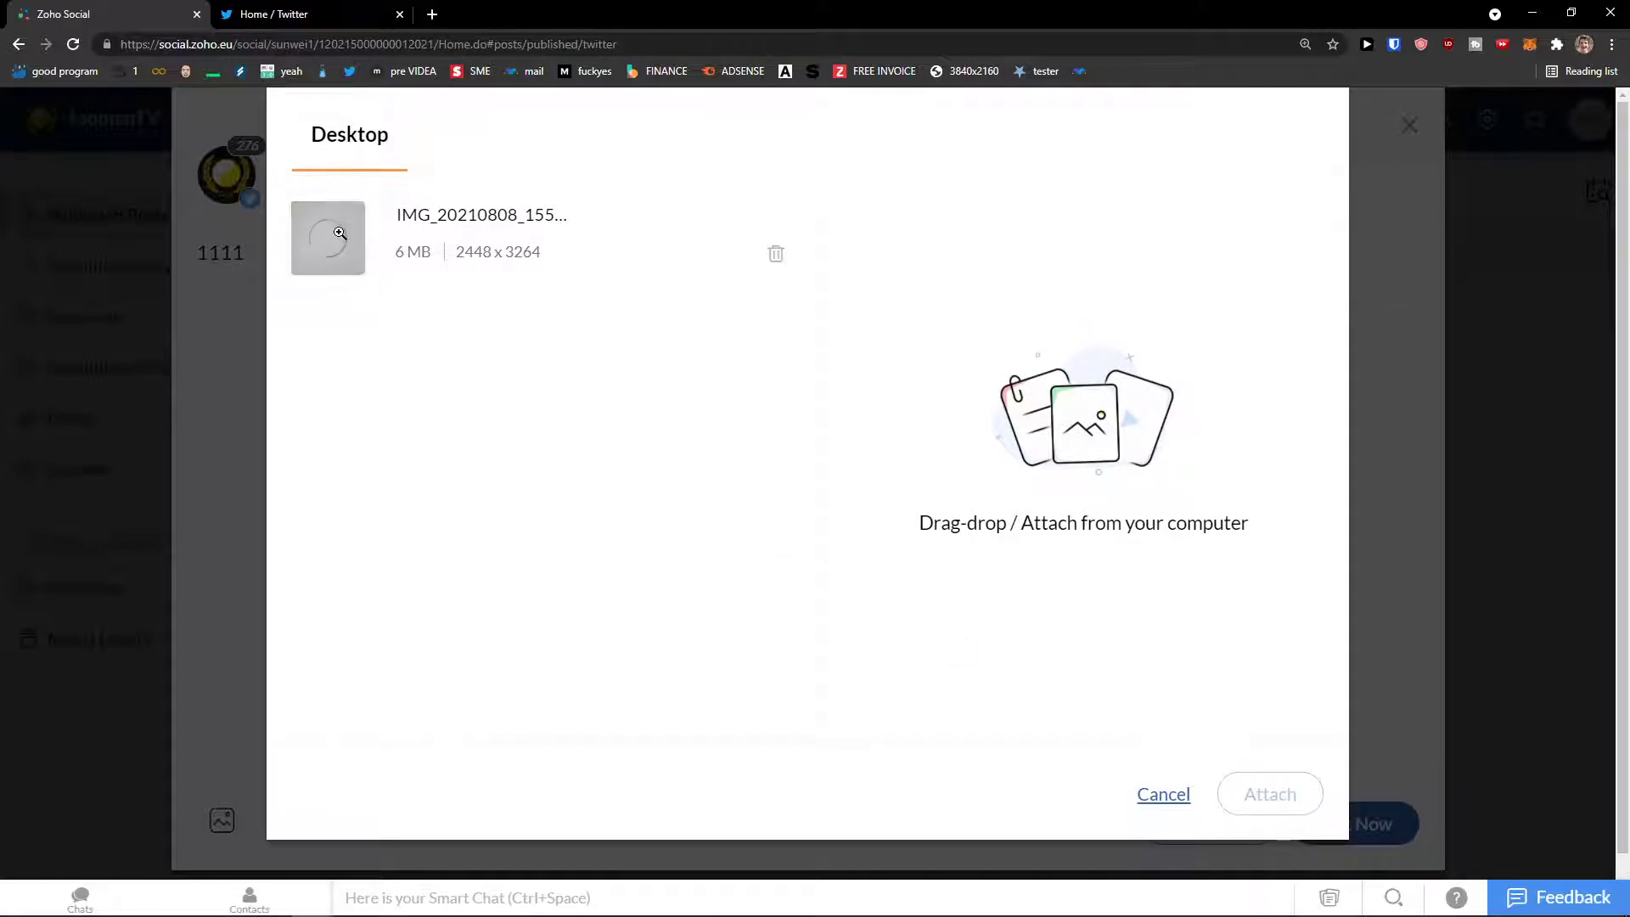
{"action": "left_click", "coordinate": [771, 253]}
{"action": "left_click", "coordinate": [1270, 794]}
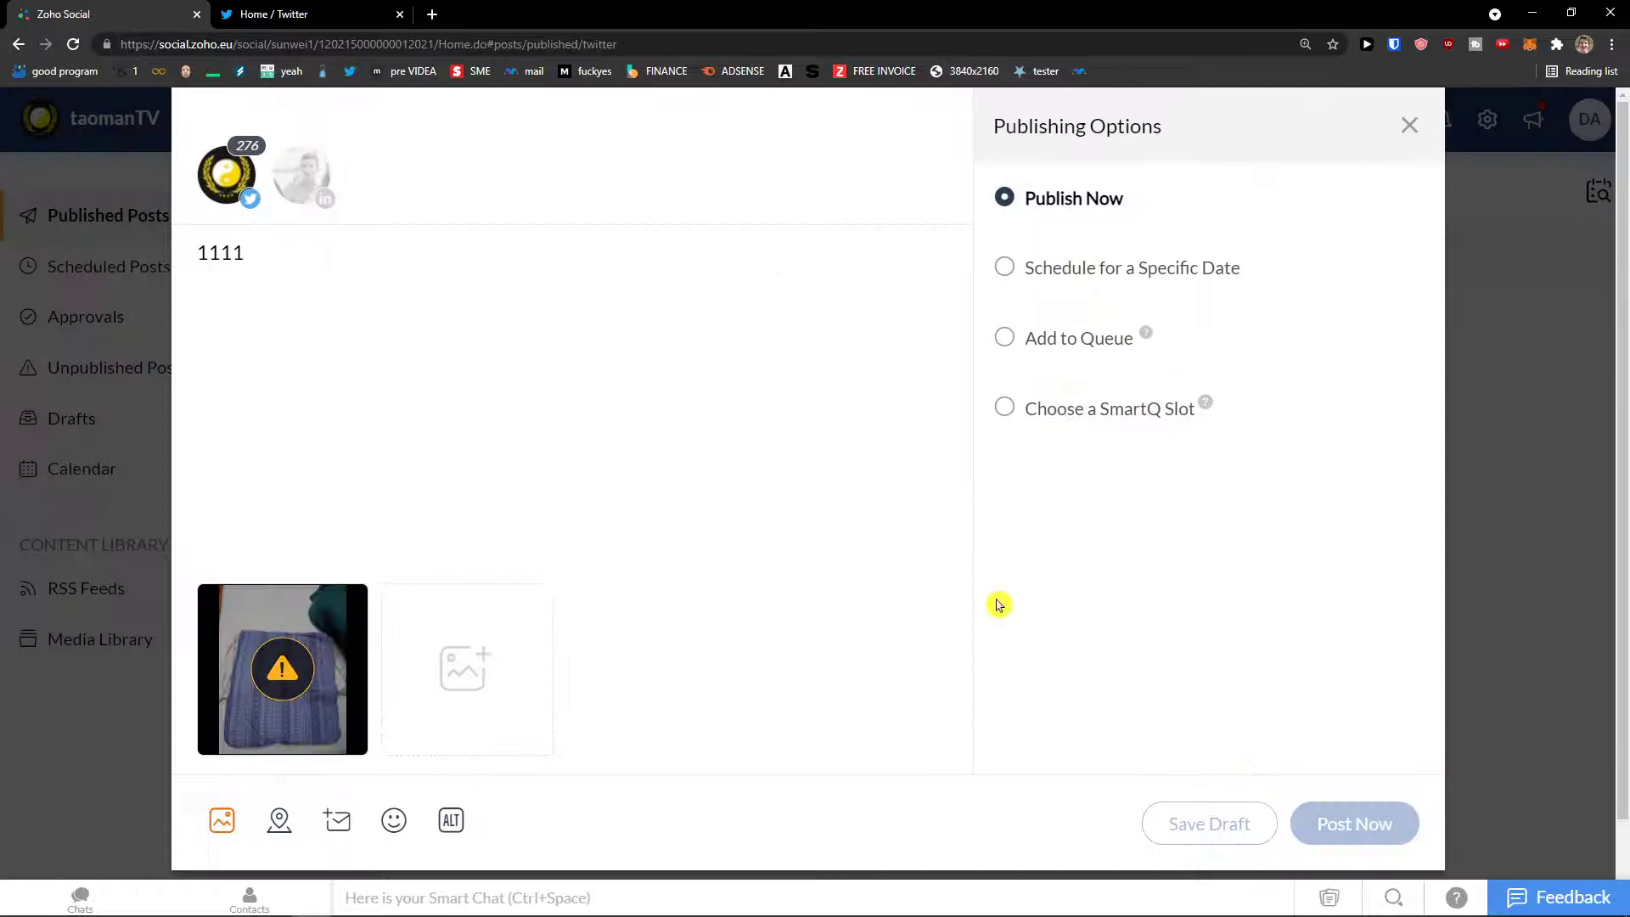
{"action": "mouse_move", "coordinate": [294, 645]}
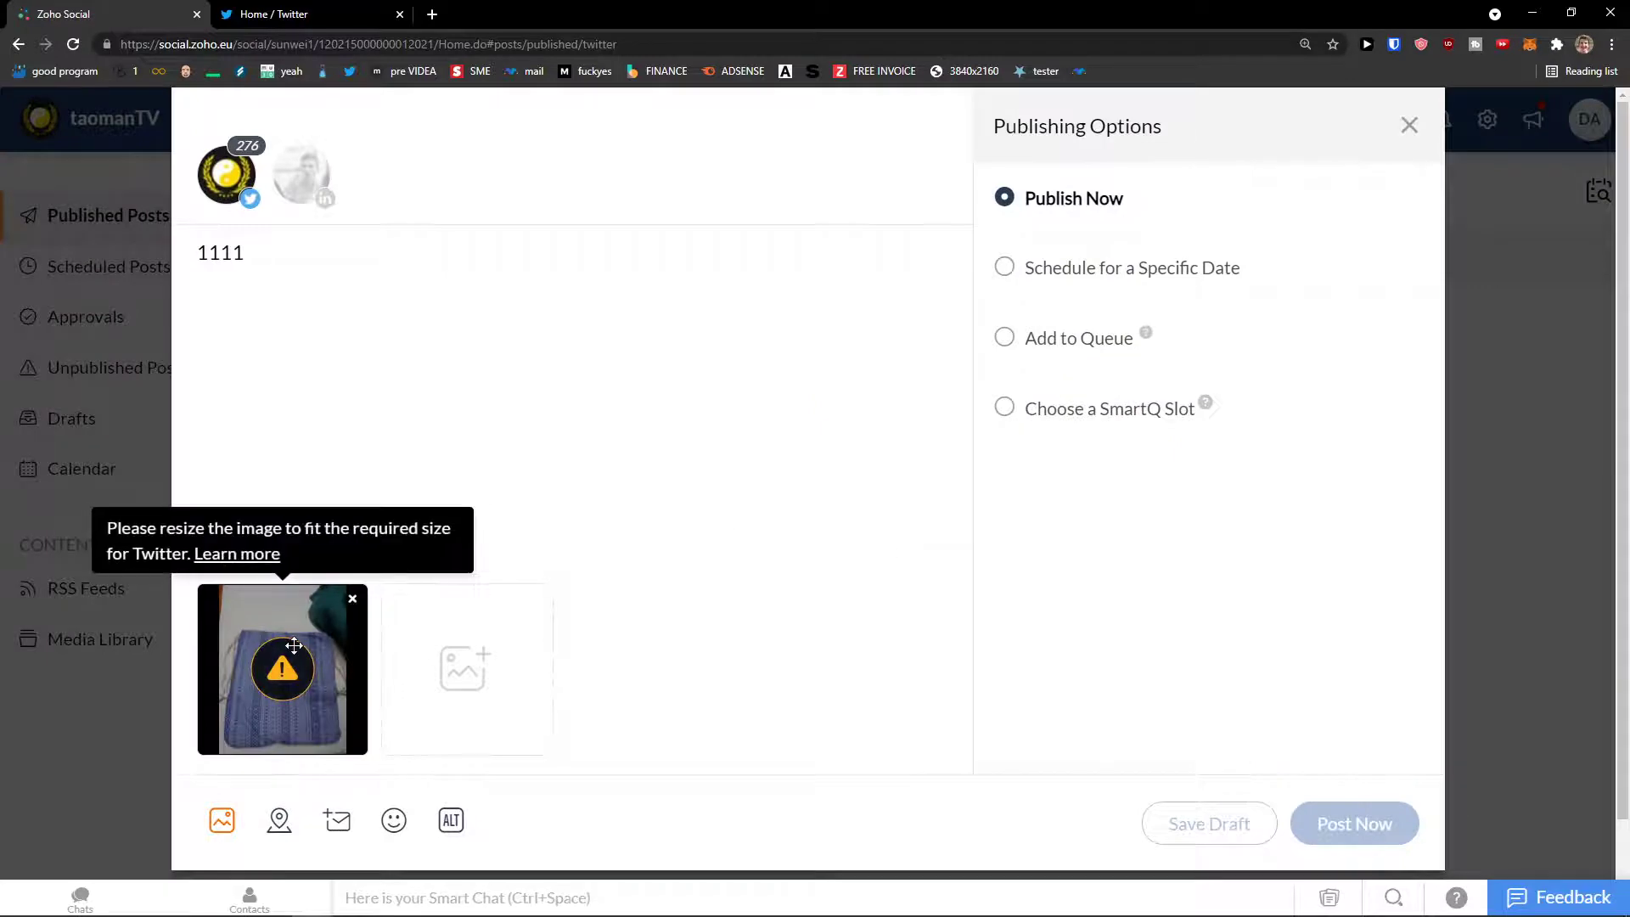
{"action": "left_click", "coordinate": [352, 602]}
Step: Attach baby-yoda.png from the Desktop to the post instead
{"action": "left_click", "coordinate": [222, 820]}
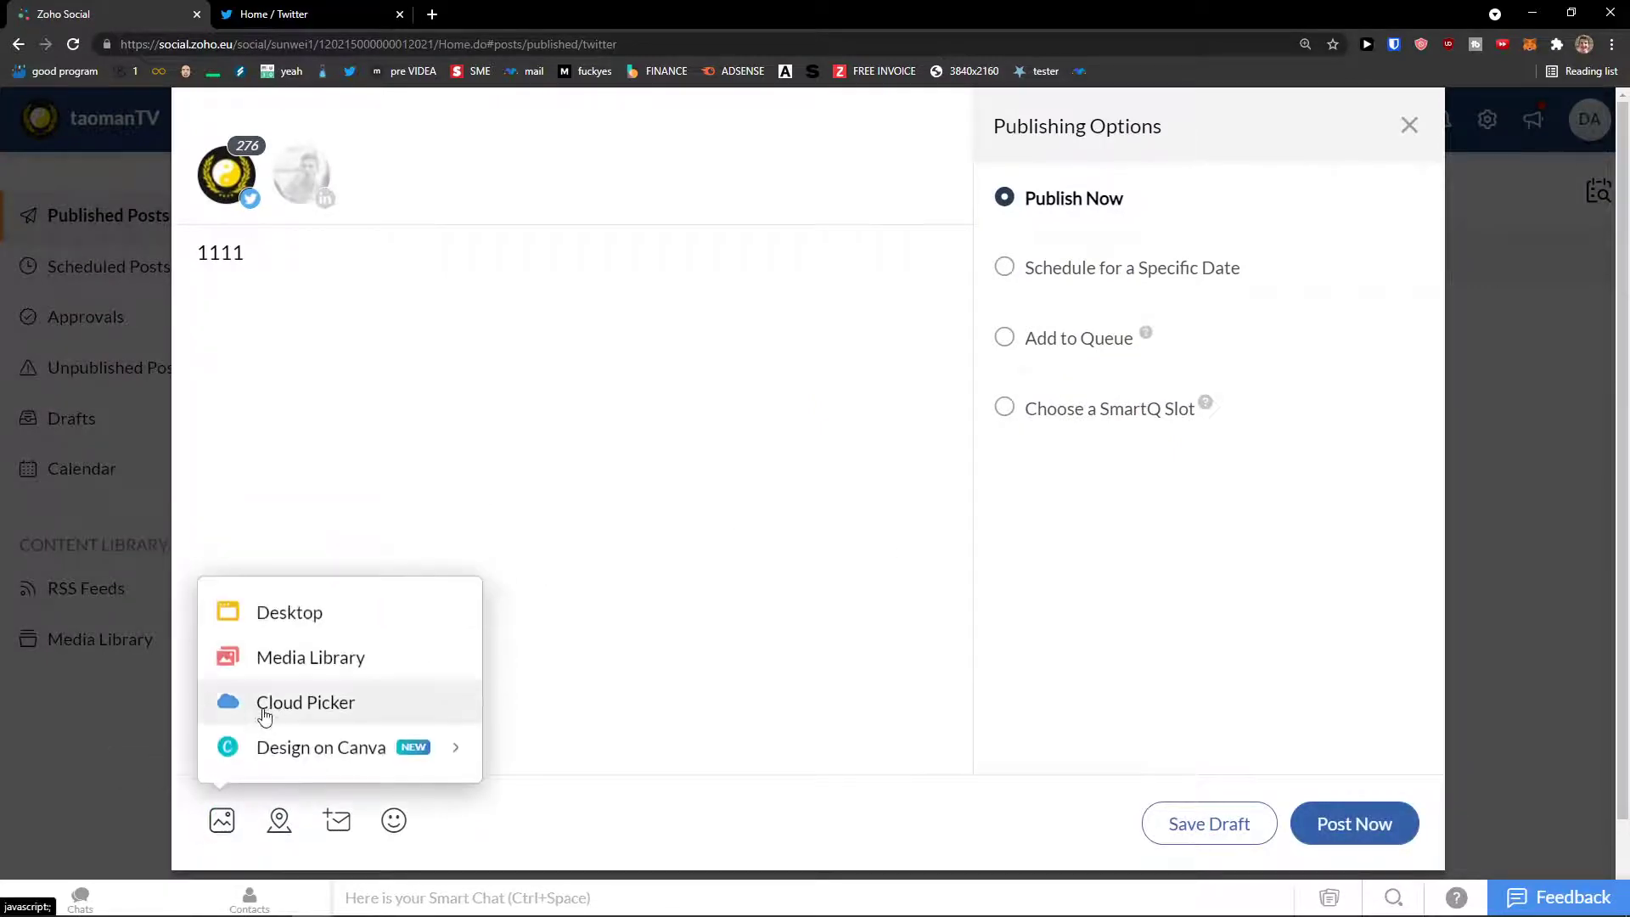
{"action": "left_click", "coordinate": [327, 615]}
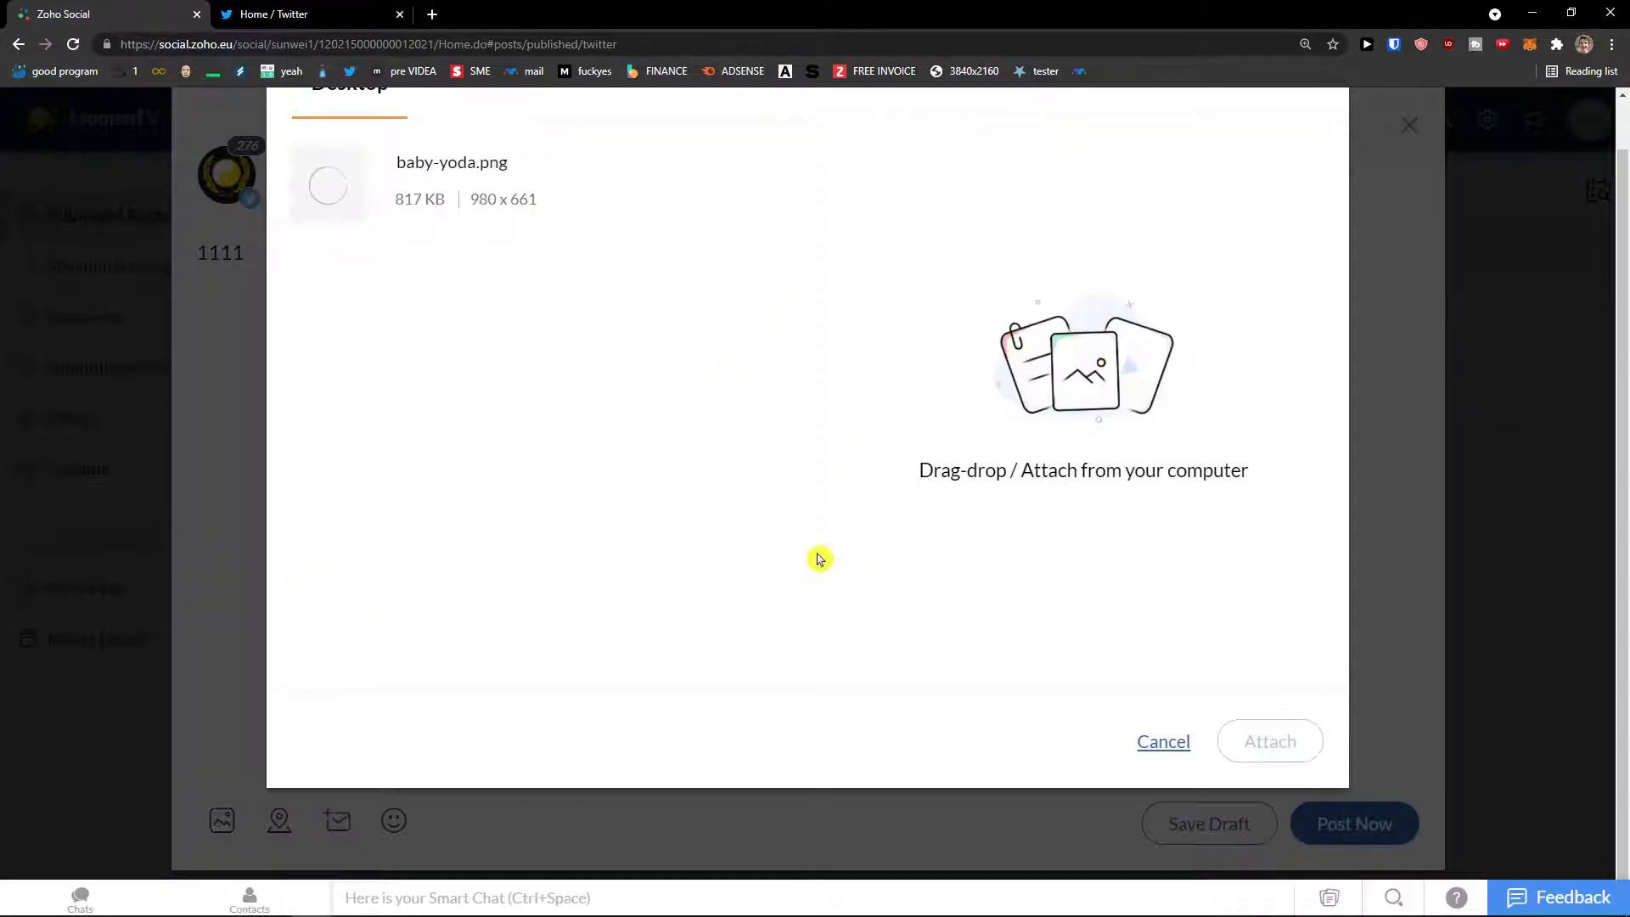
{"action": "left_click", "coordinate": [1298, 745]}
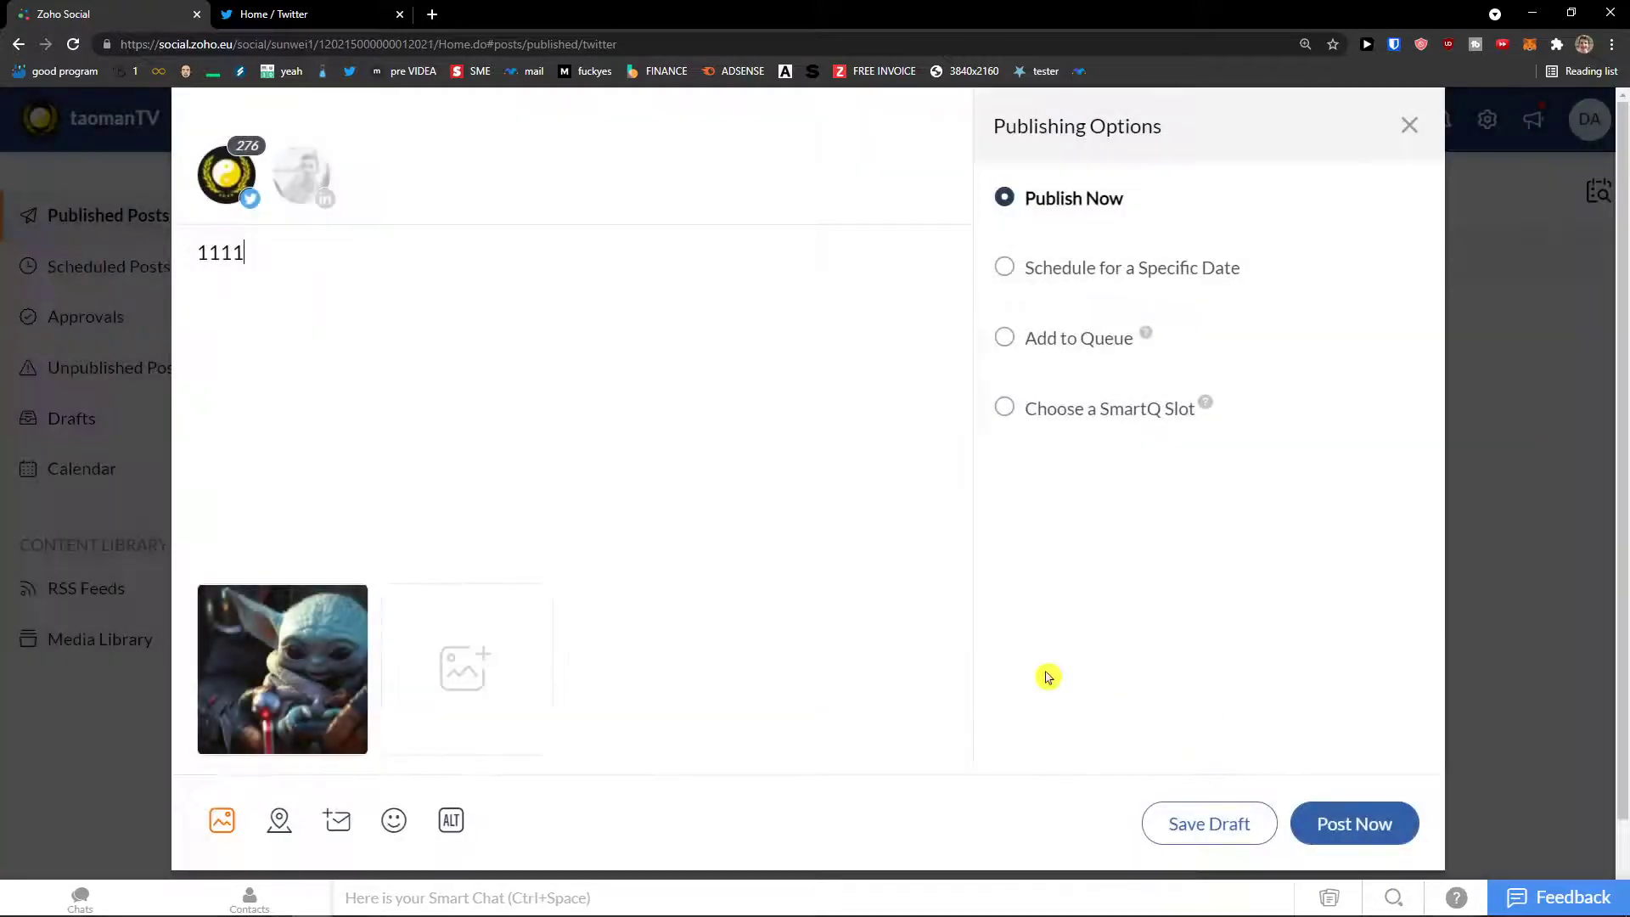
Step: Replace the text with 'Baby Yoda' and schedule it for 20 August 2021 at 07:27 AM
{"action": "key", "text": "ctrl+a"}
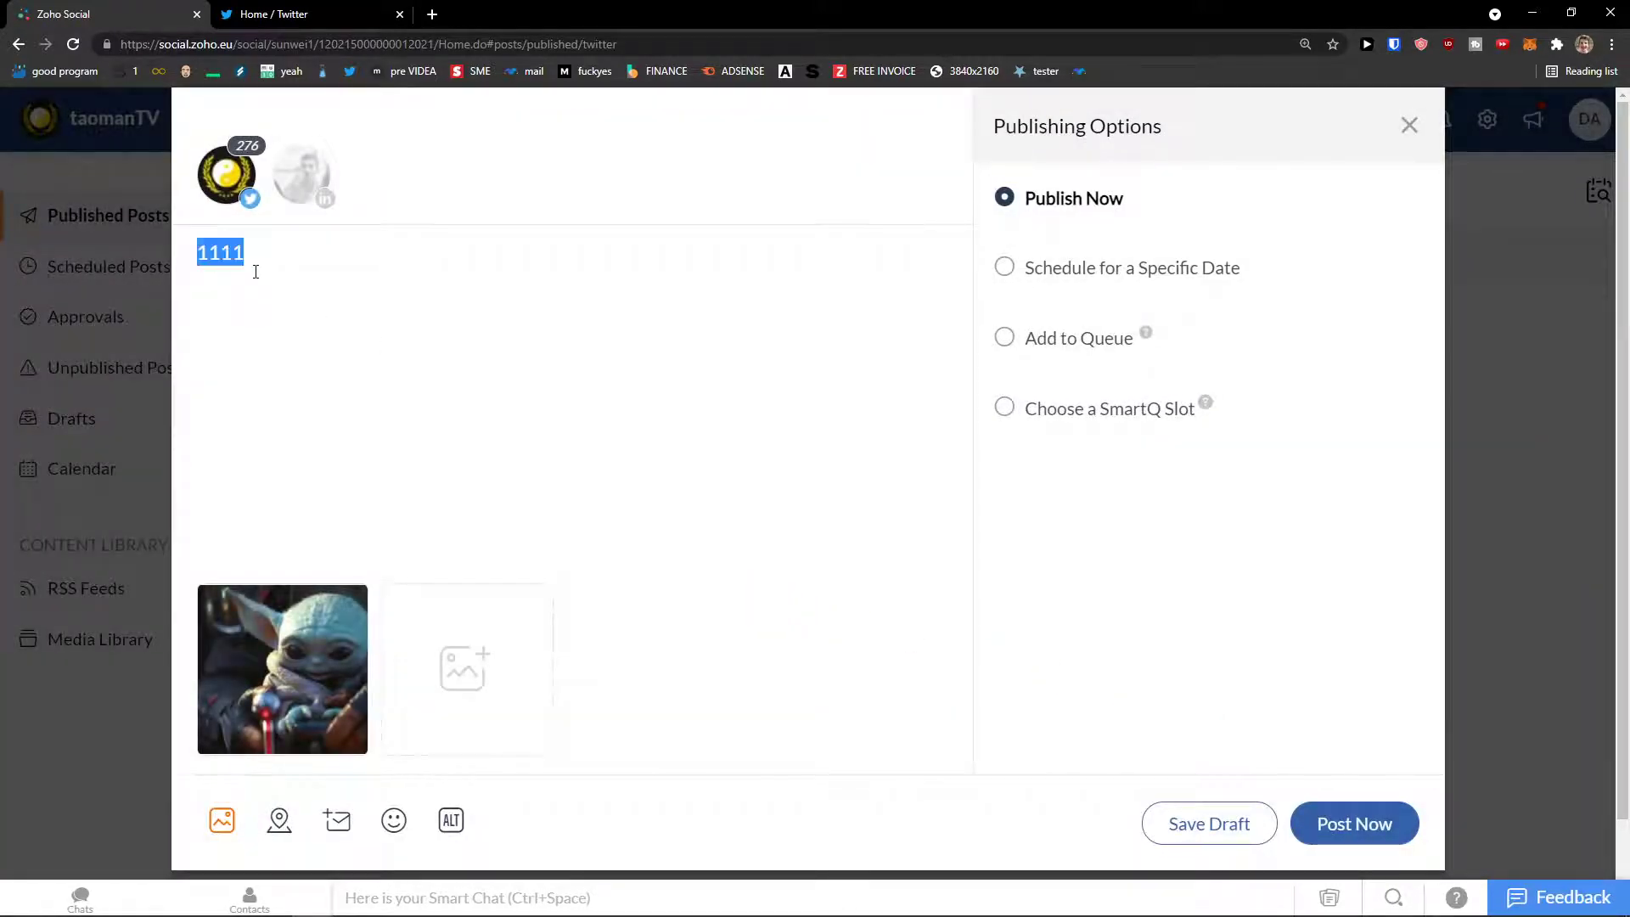
{"action": "type", "text": "Baby Yoda"}
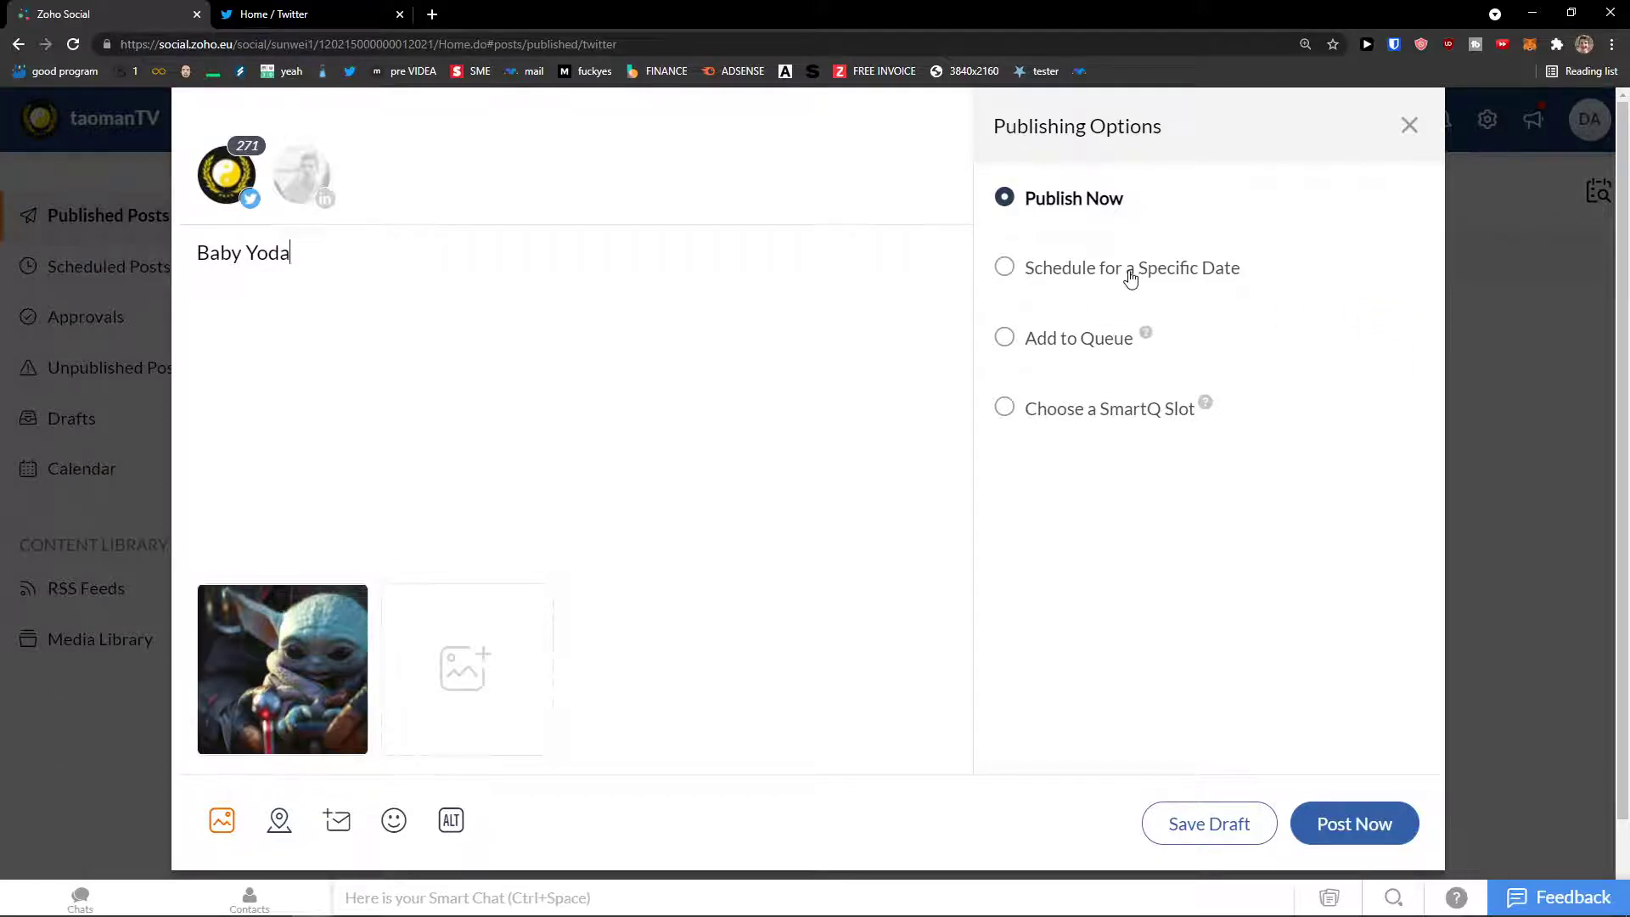
{"action": "left_click", "coordinate": [1130, 279]}
{"action": "left_click", "coordinate": [1098, 324]}
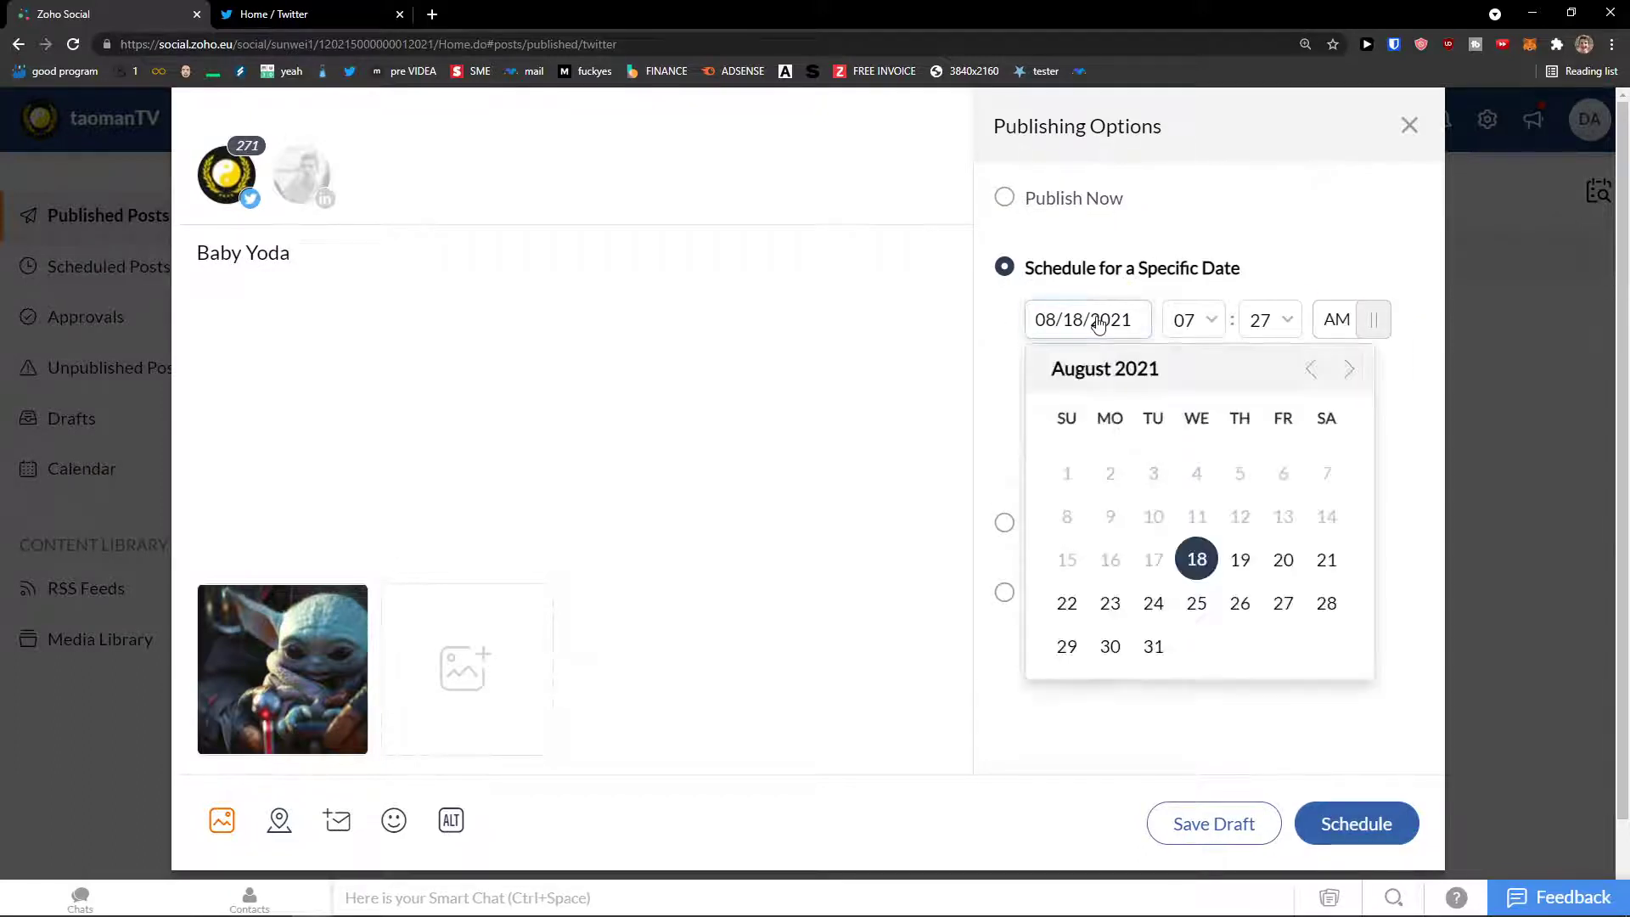
{"action": "left_click", "coordinate": [1282, 562]}
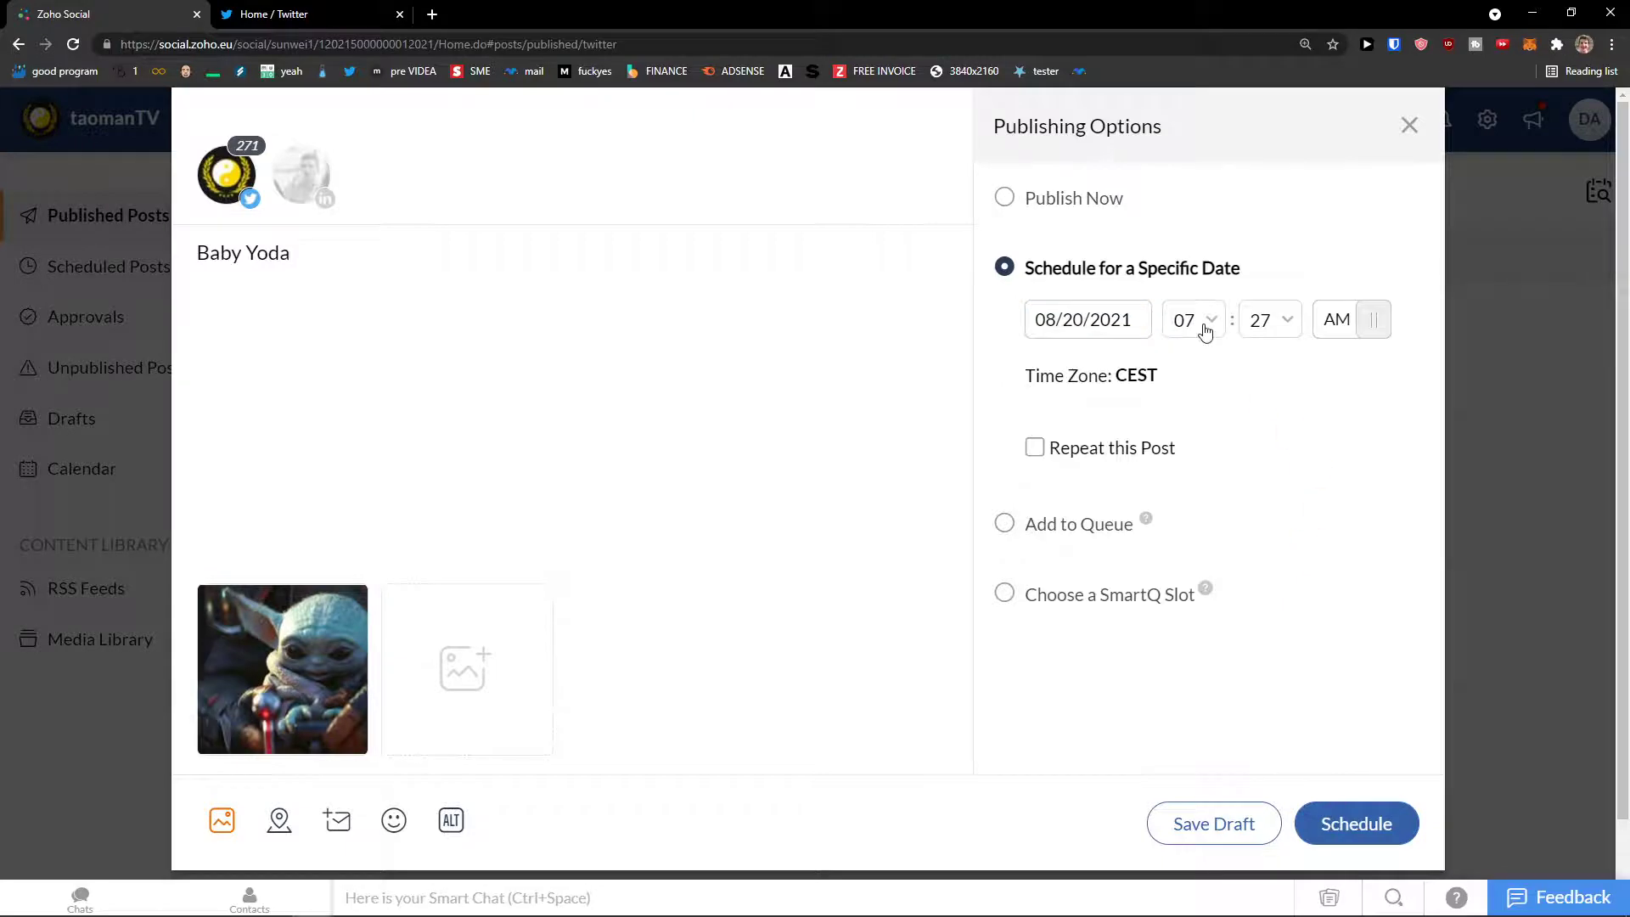
{"action": "left_click", "coordinate": [1382, 835]}
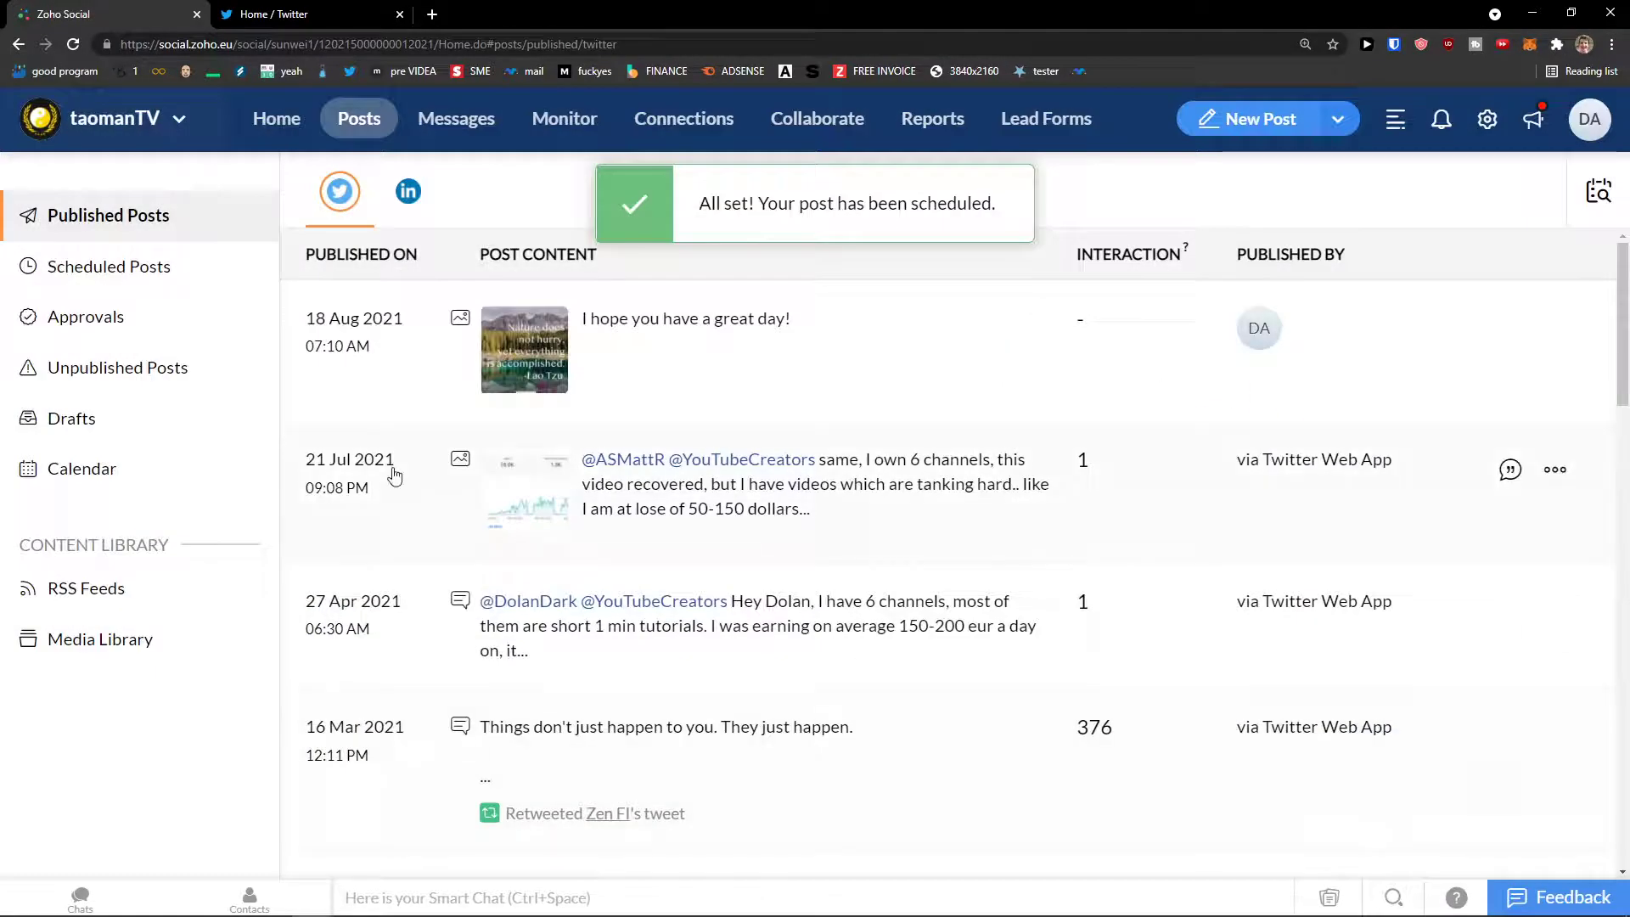
Step: Open Scheduled Posts and toggle between the Twitter, LinkedIn and All network filters, ending on All
{"action": "left_click", "coordinate": [117, 277]}
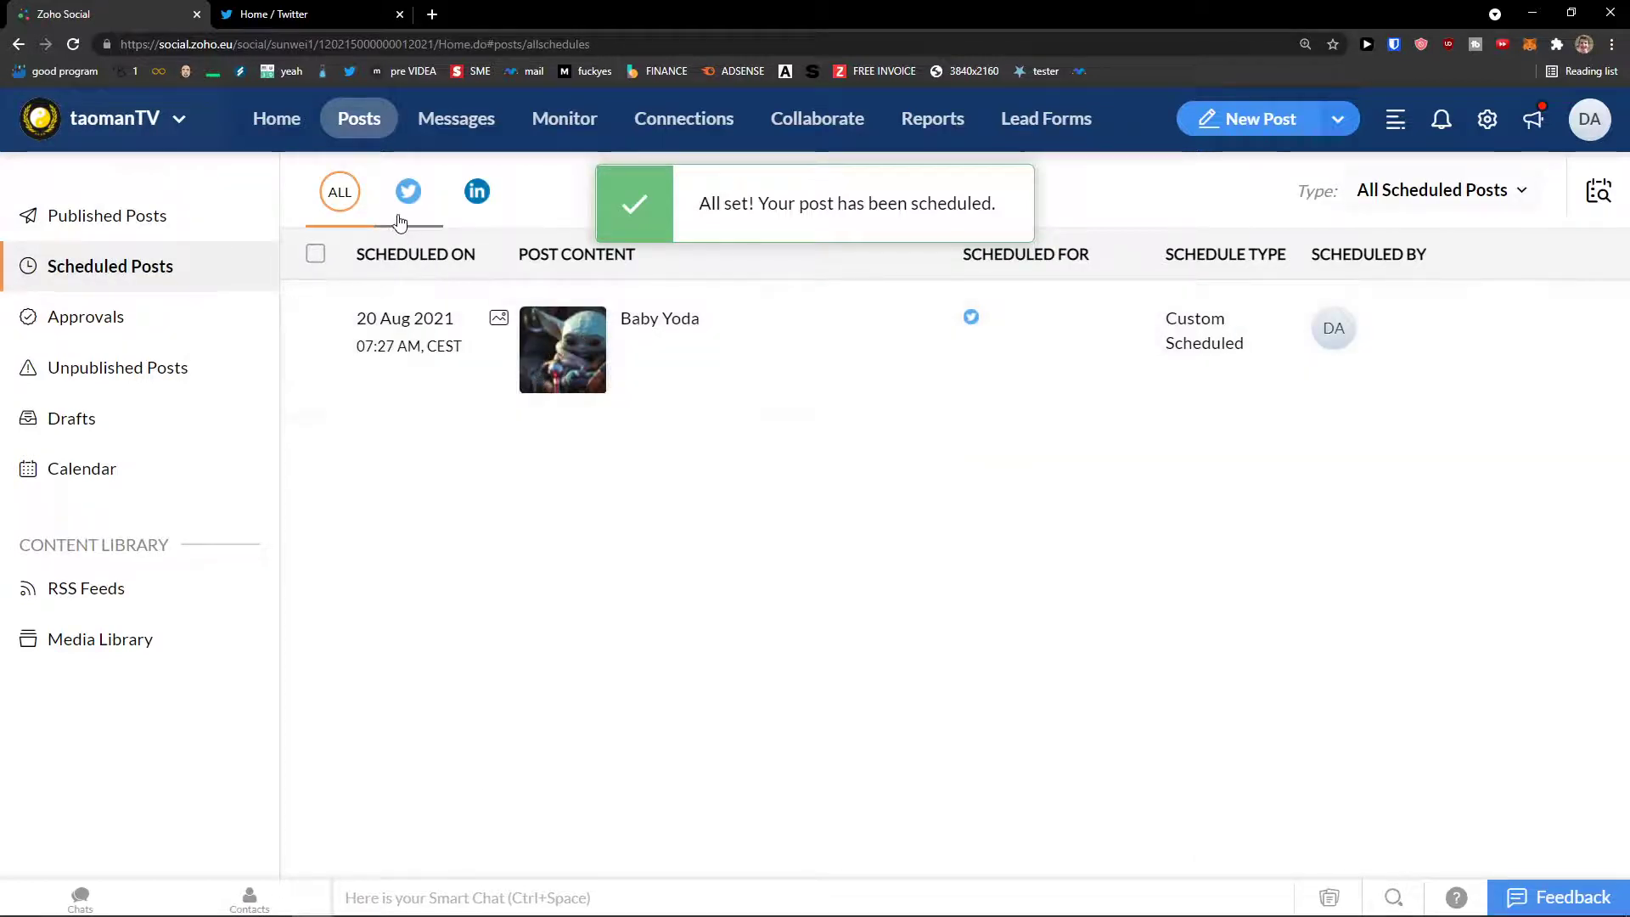
{"action": "left_click", "coordinate": [407, 192]}
{"action": "left_click", "coordinate": [472, 197]}
{"action": "left_click", "coordinate": [409, 193]}
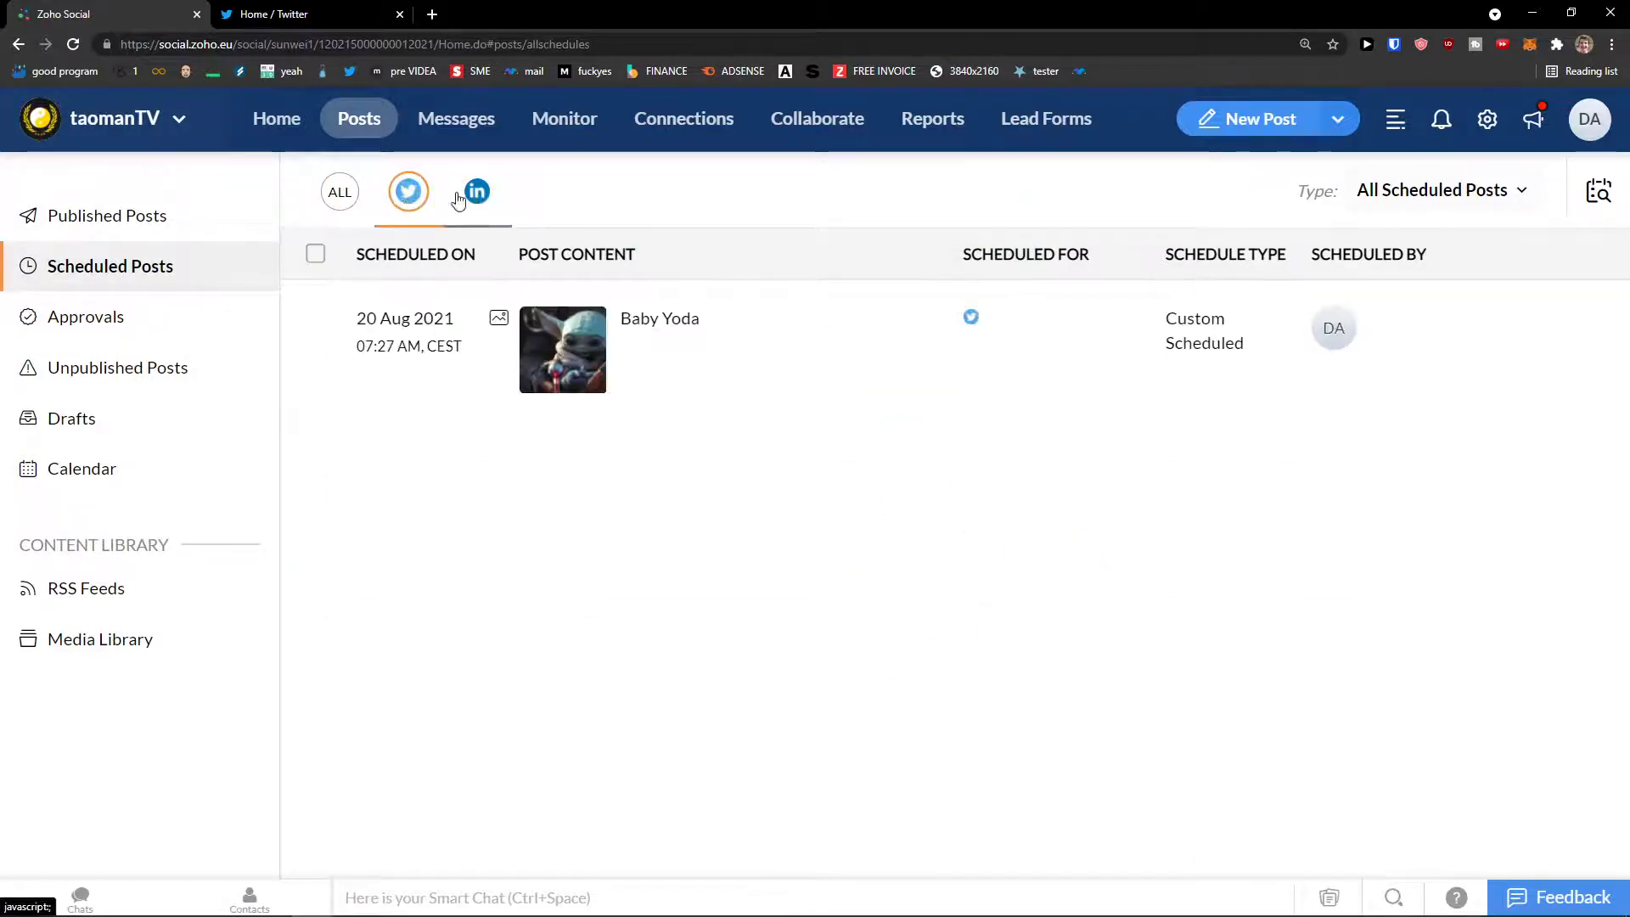
{"action": "left_click", "coordinate": [425, 197]}
{"action": "left_click", "coordinate": [413, 194]}
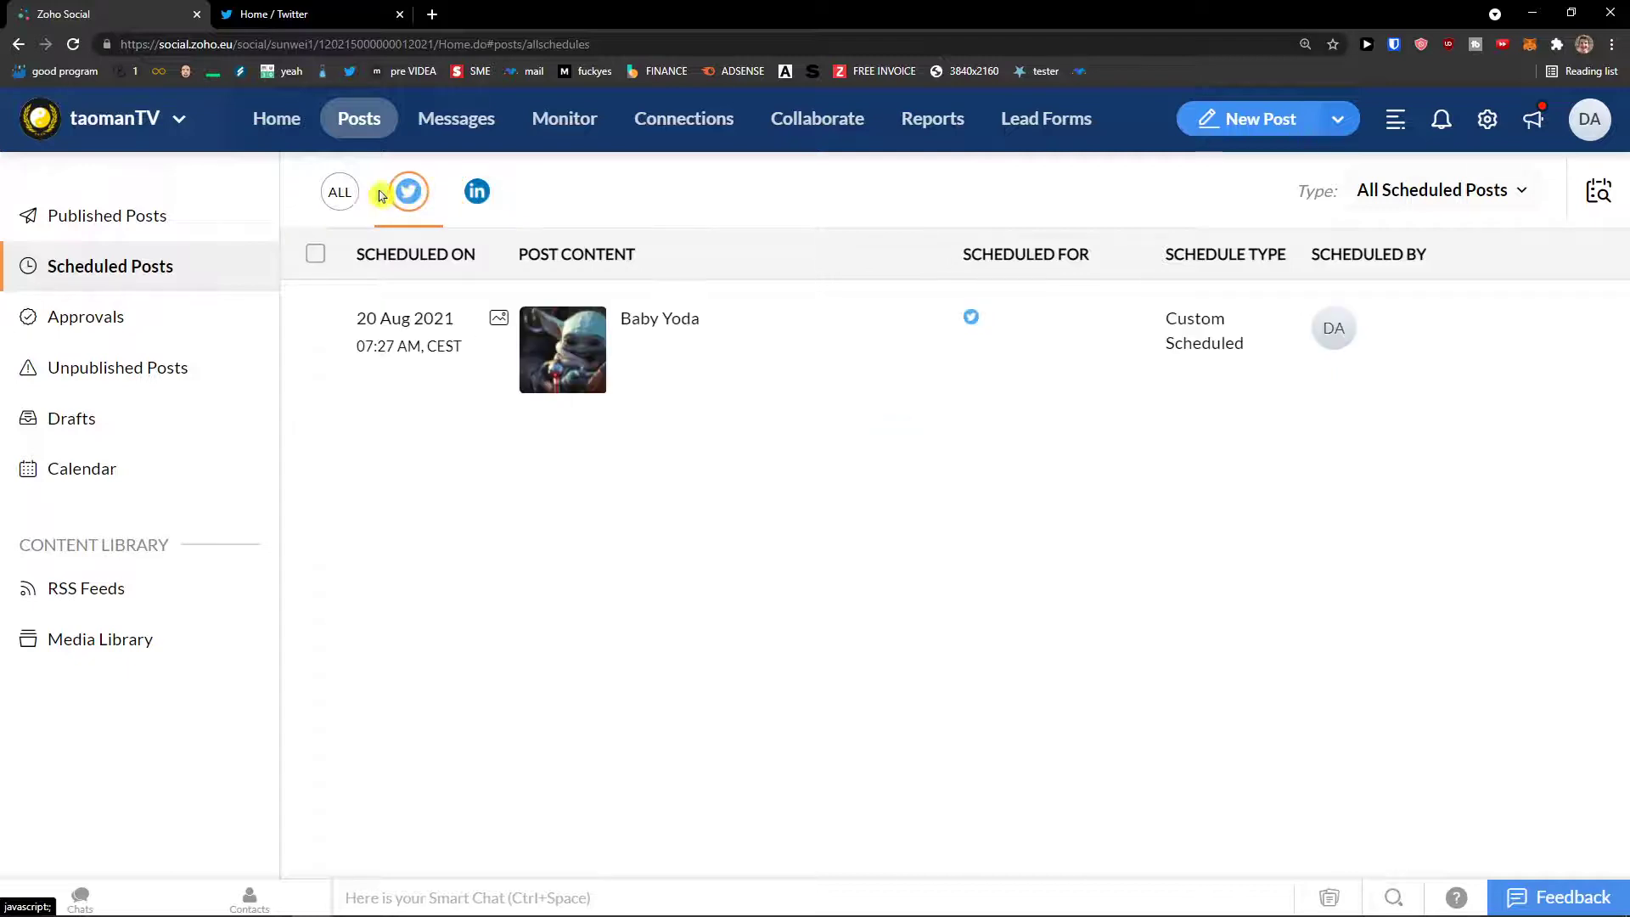
{"action": "left_click", "coordinate": [339, 192]}
{"action": "left_click", "coordinate": [412, 192]}
{"action": "left_click", "coordinate": [482, 190]}
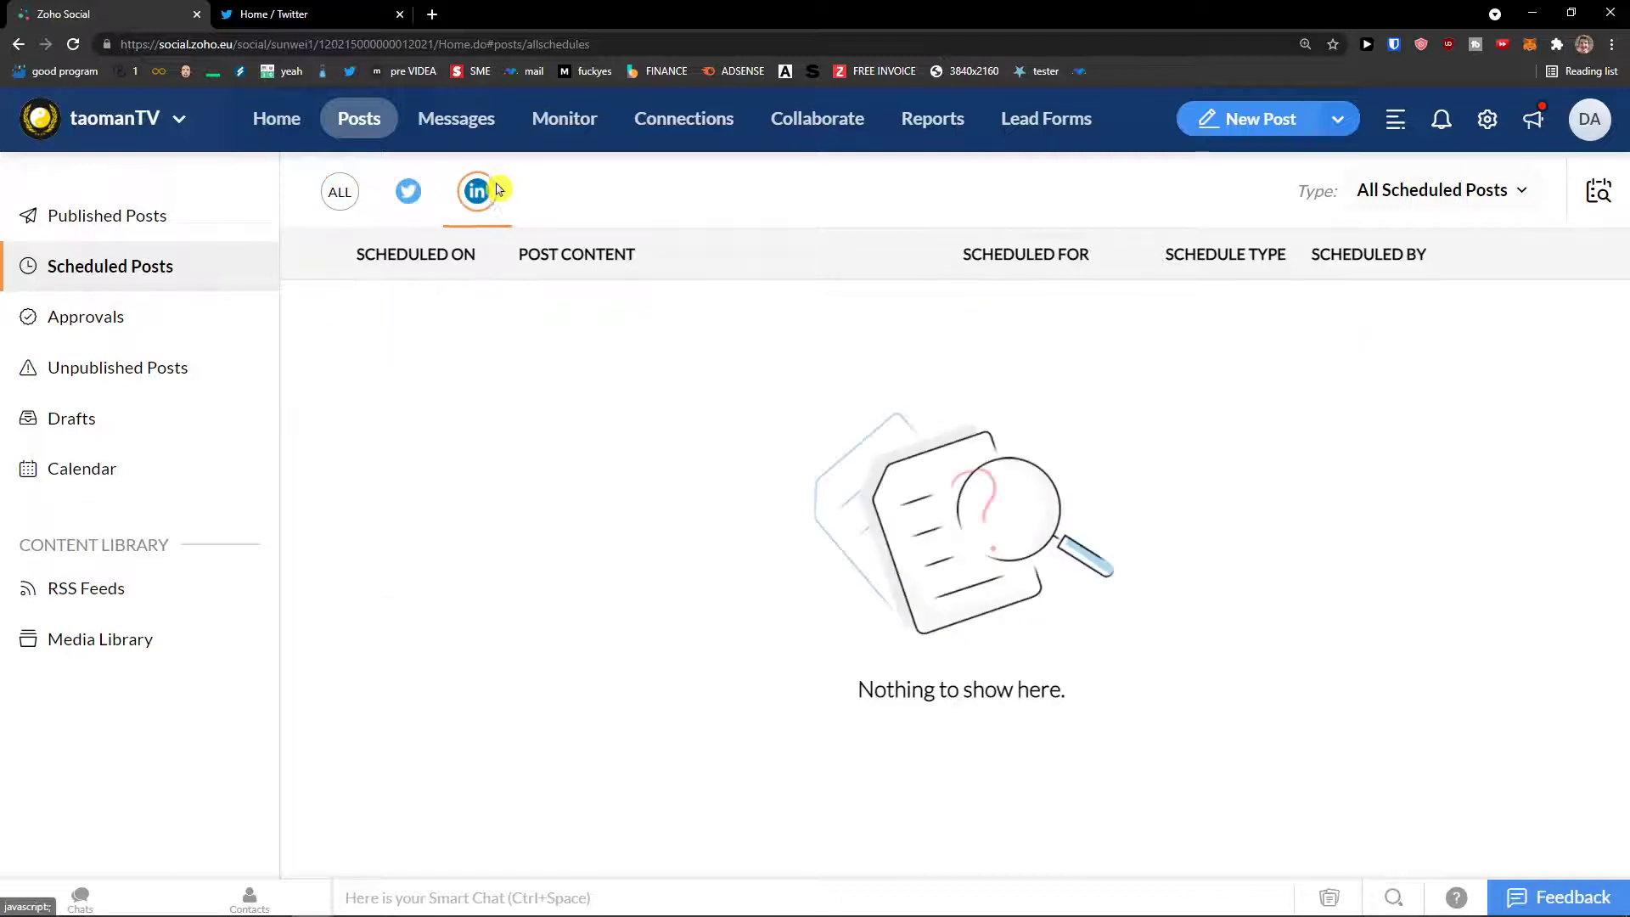
{"action": "left_click", "coordinate": [404, 190]}
{"action": "left_click", "coordinate": [338, 190]}
{"action": "left_click", "coordinate": [397, 192]}
{"action": "left_click", "coordinate": [484, 192]}
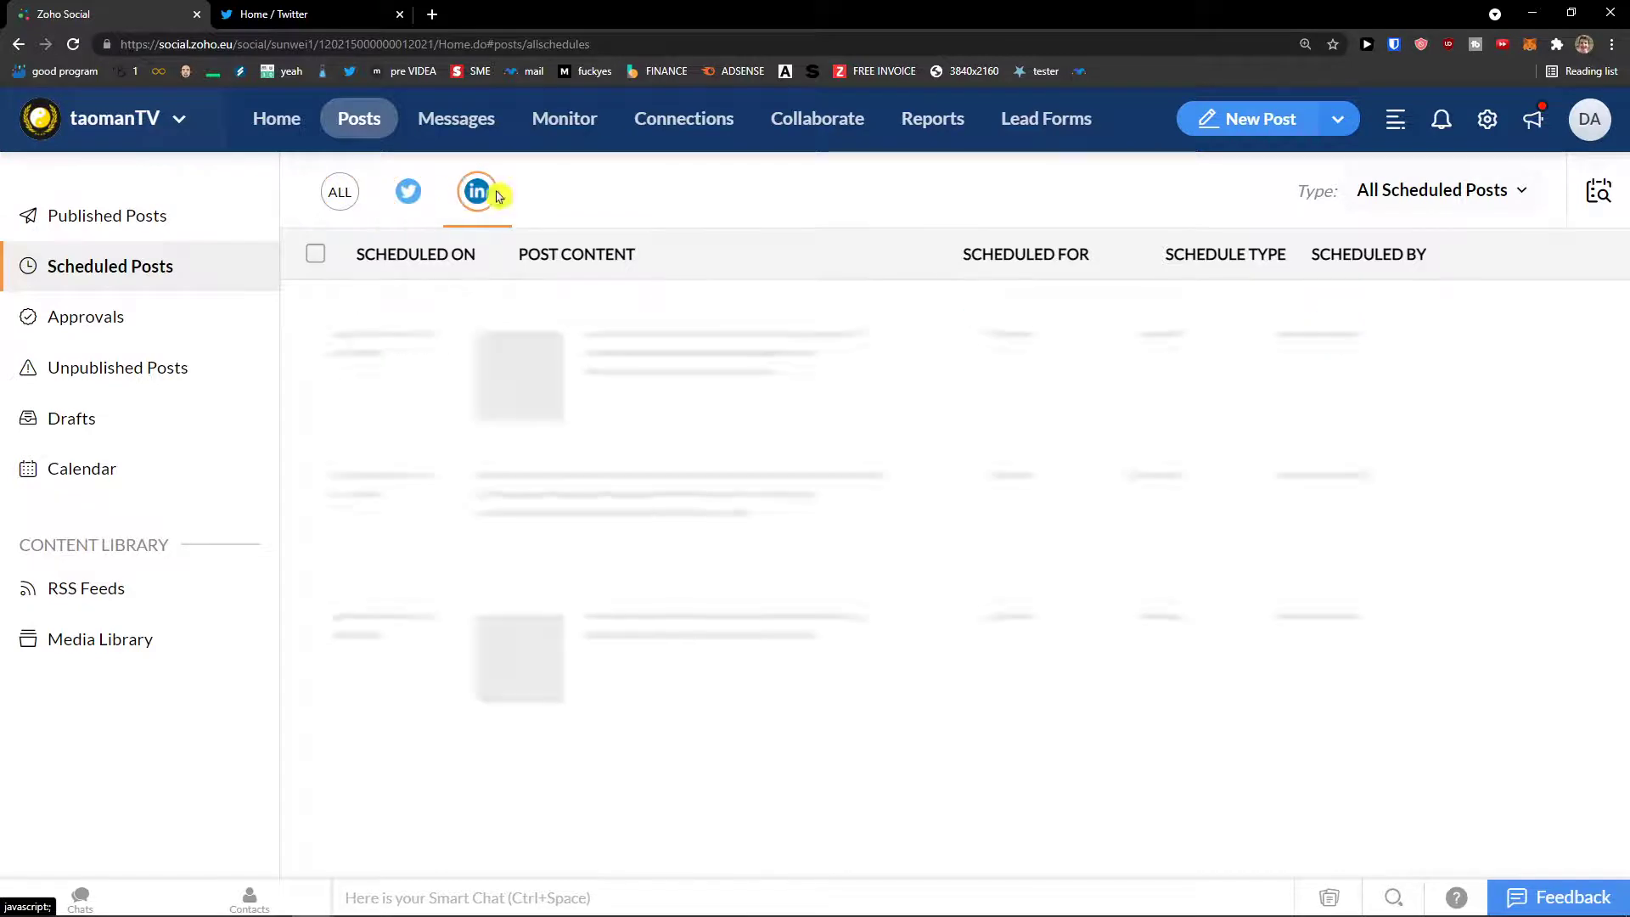
{"action": "left_click", "coordinate": [349, 195]}
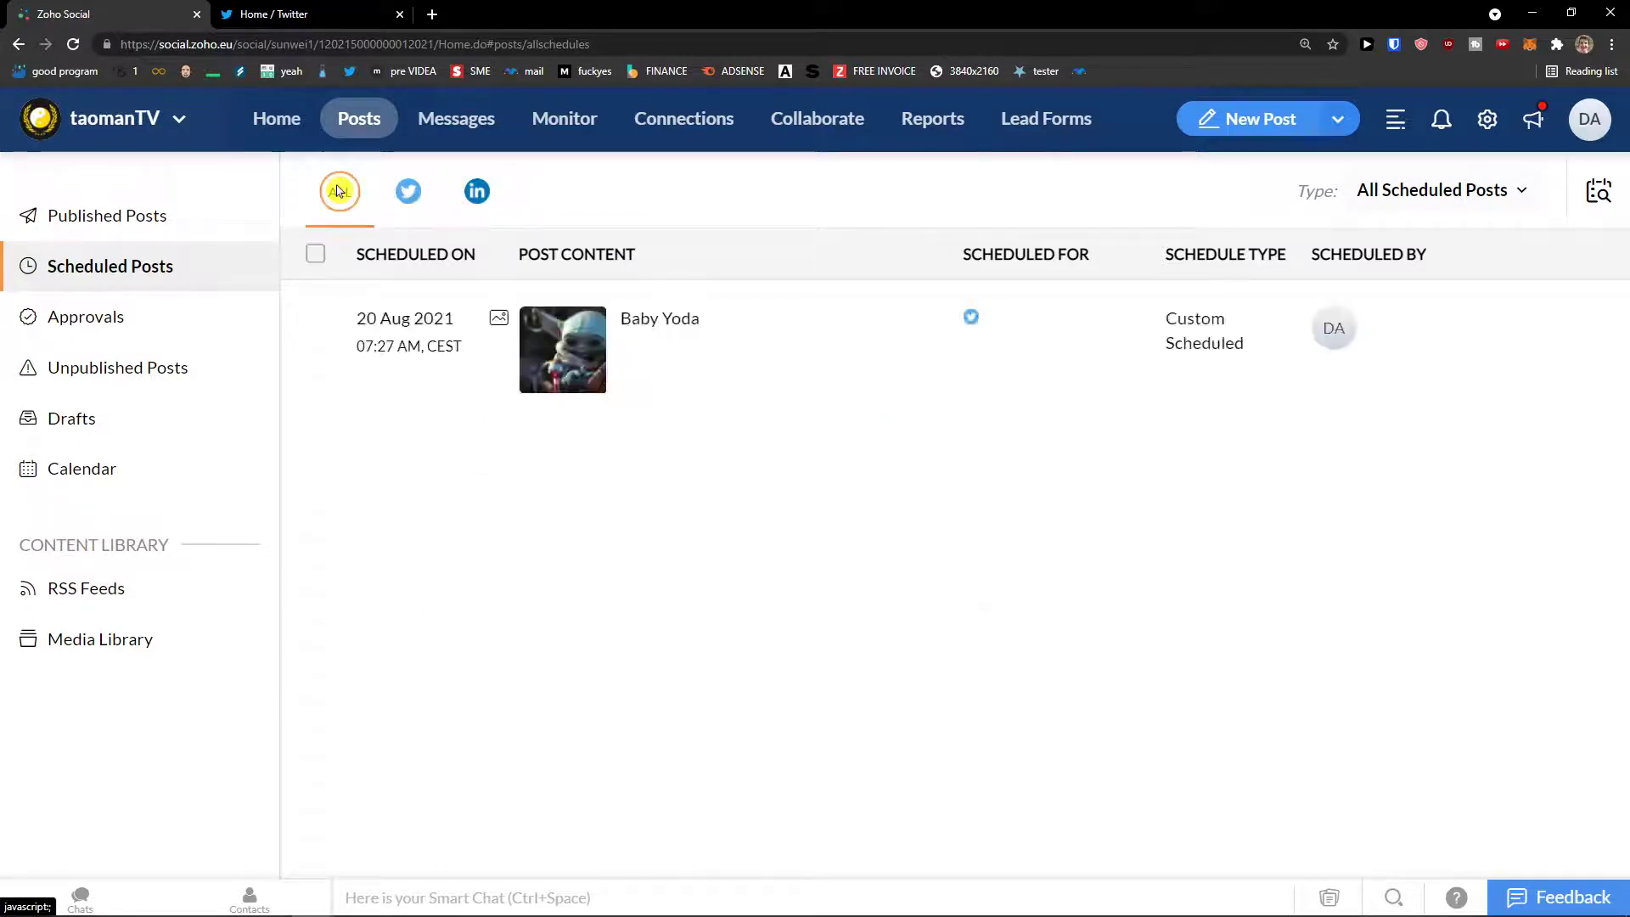
Step: Delete the Baby Yoda scheduled post from its more-actions menu and confirm
{"action": "mouse_move", "coordinate": [1580, 333]}
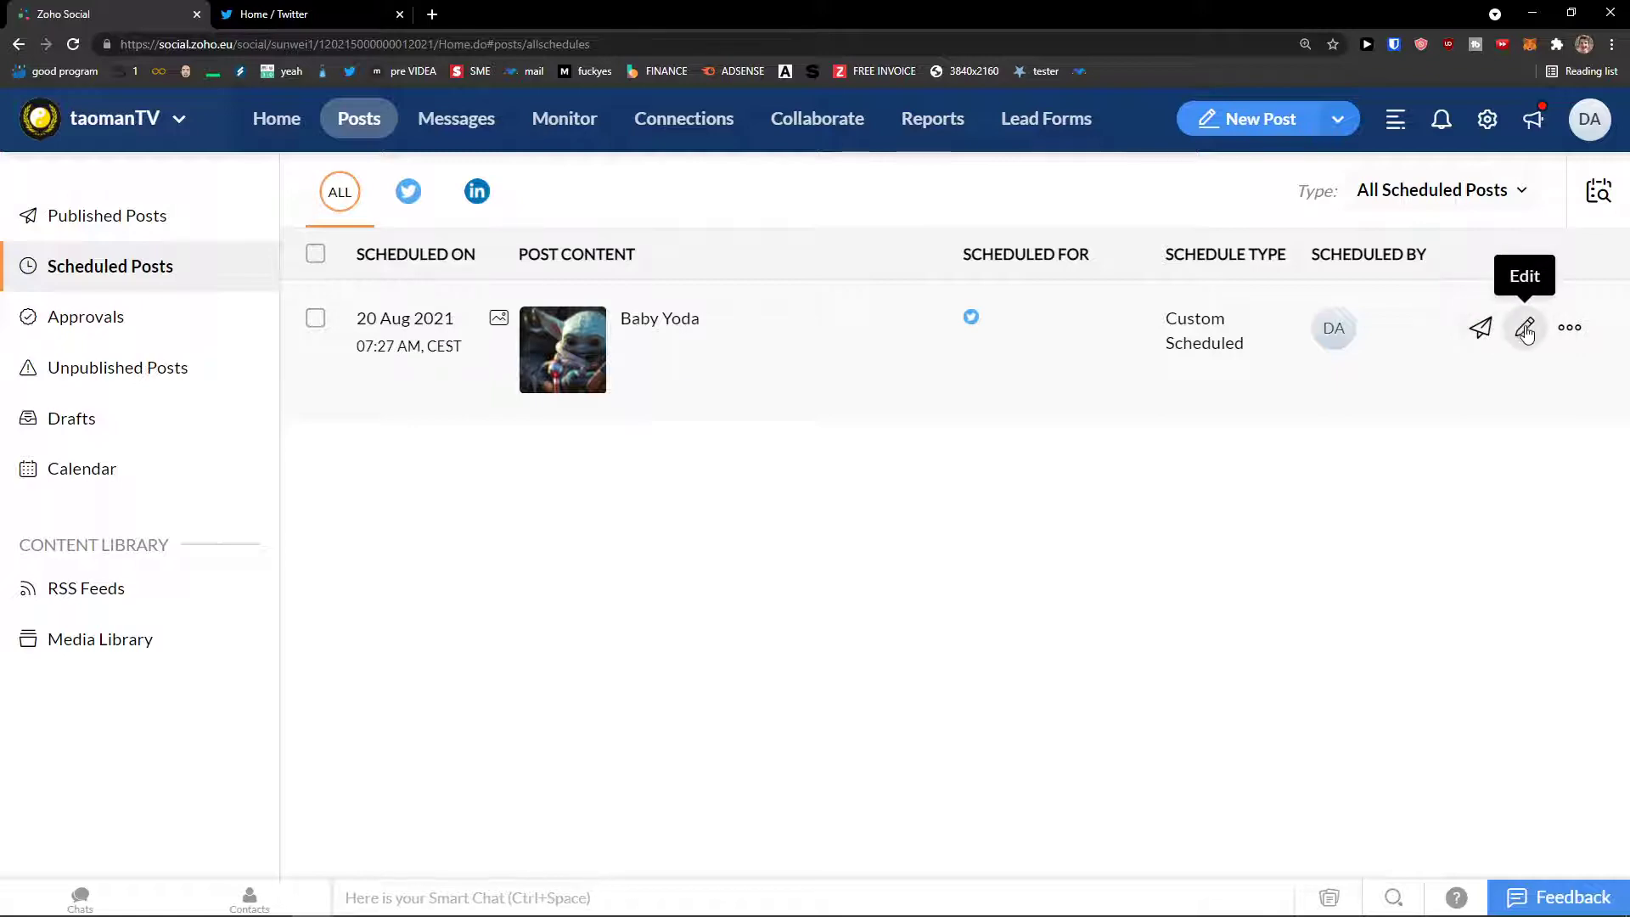
{"action": "left_click", "coordinate": [1569, 328]}
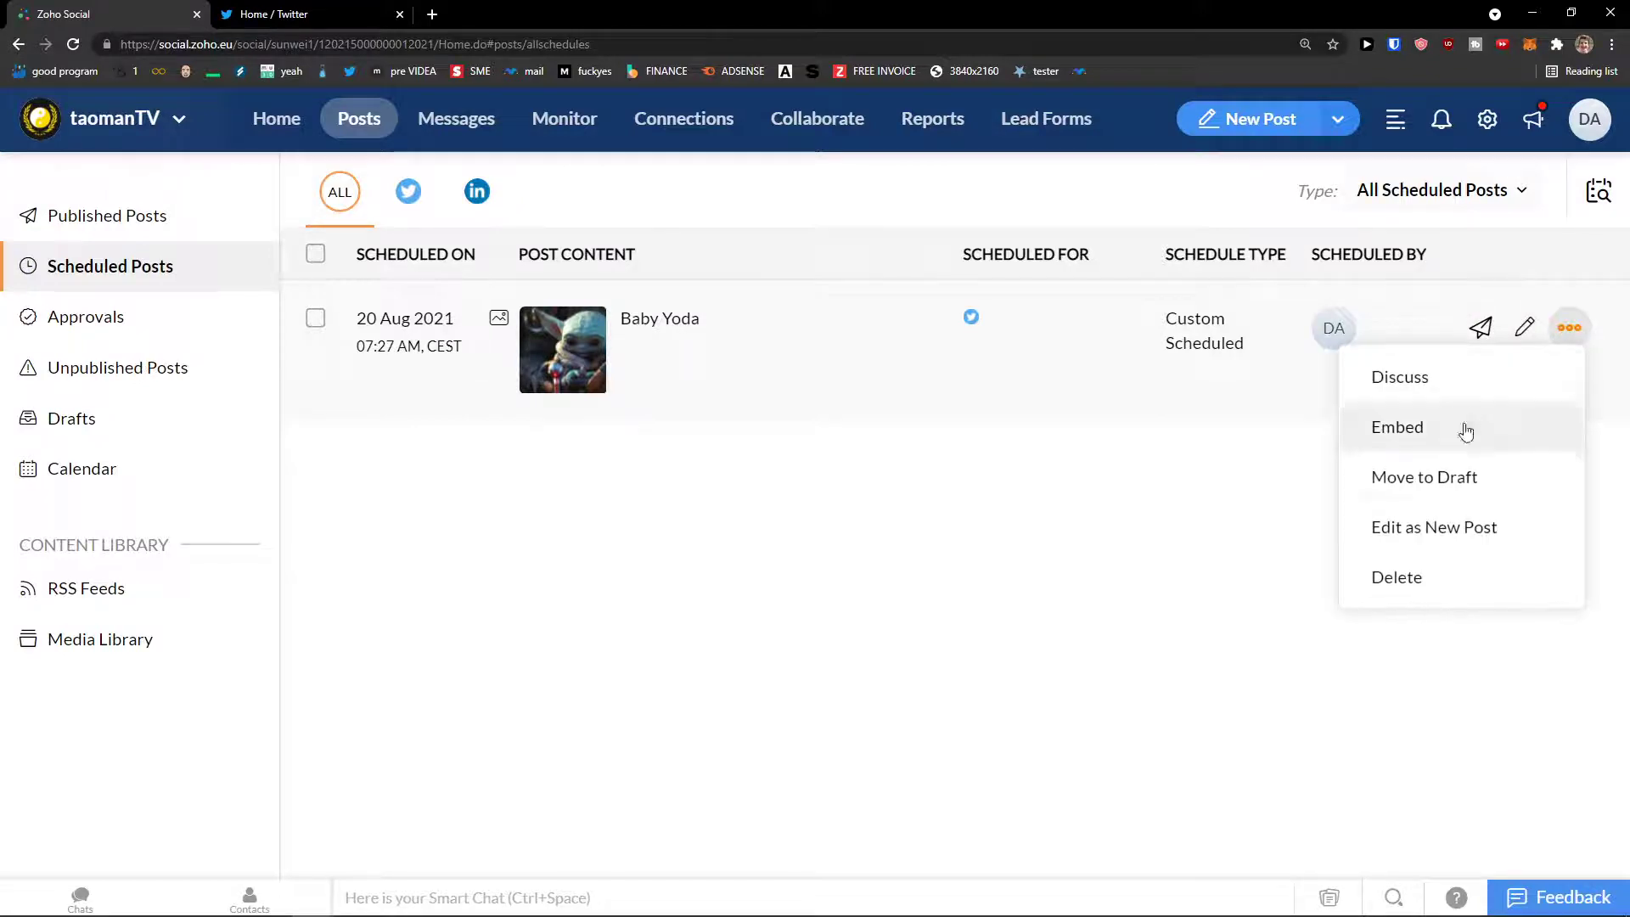
{"action": "left_click", "coordinate": [1438, 570]}
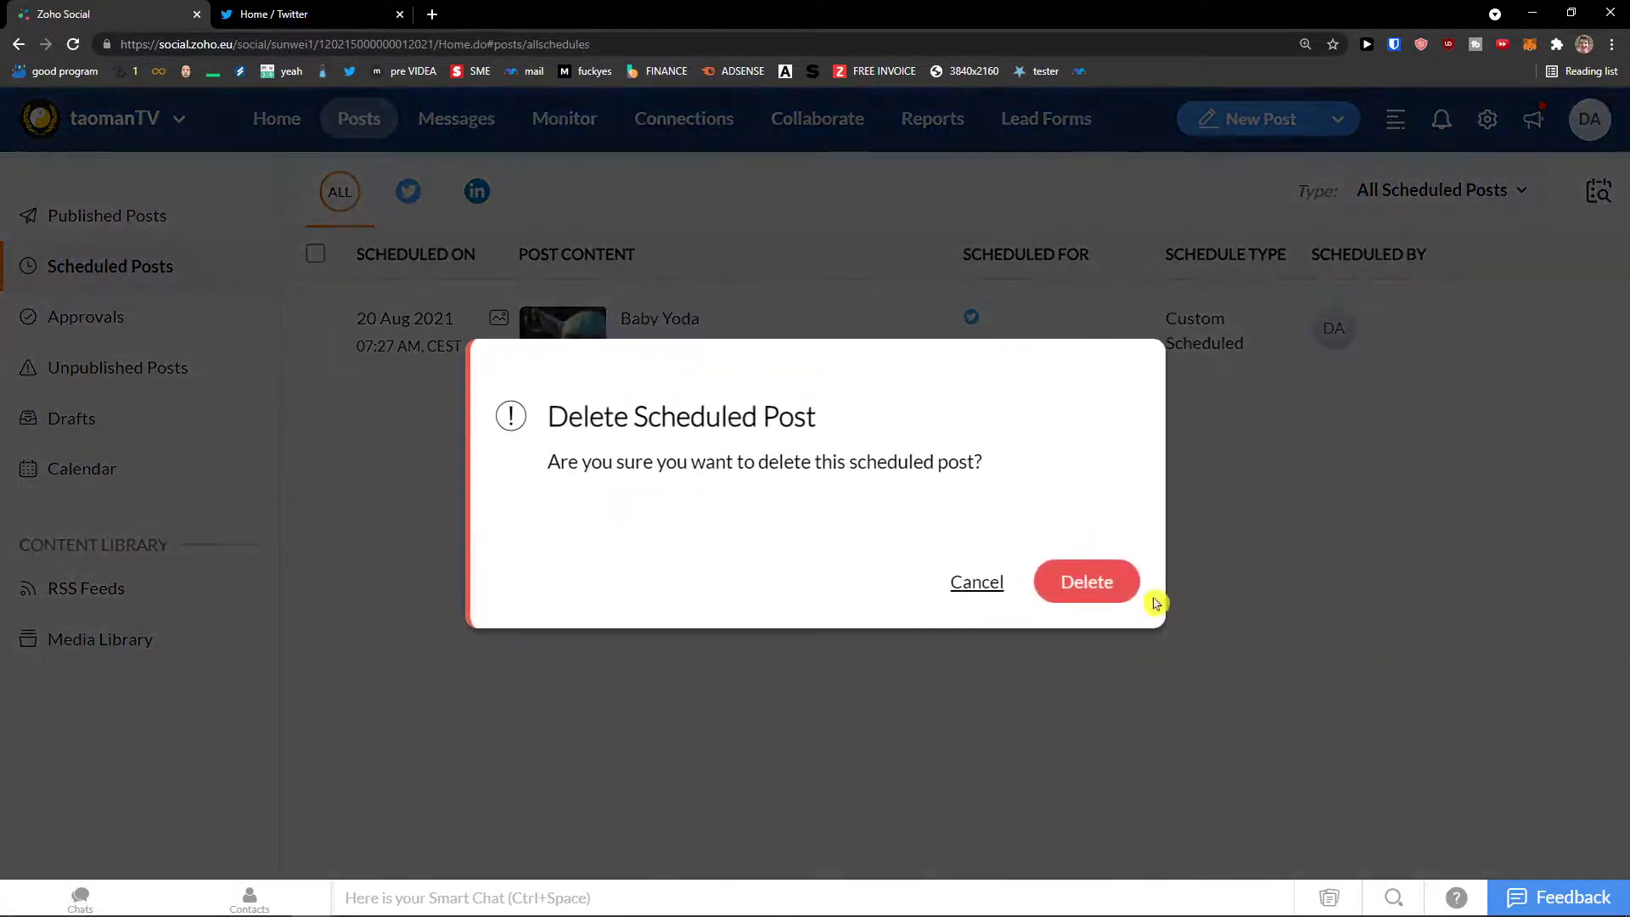
{"action": "key", "text": "Return"}
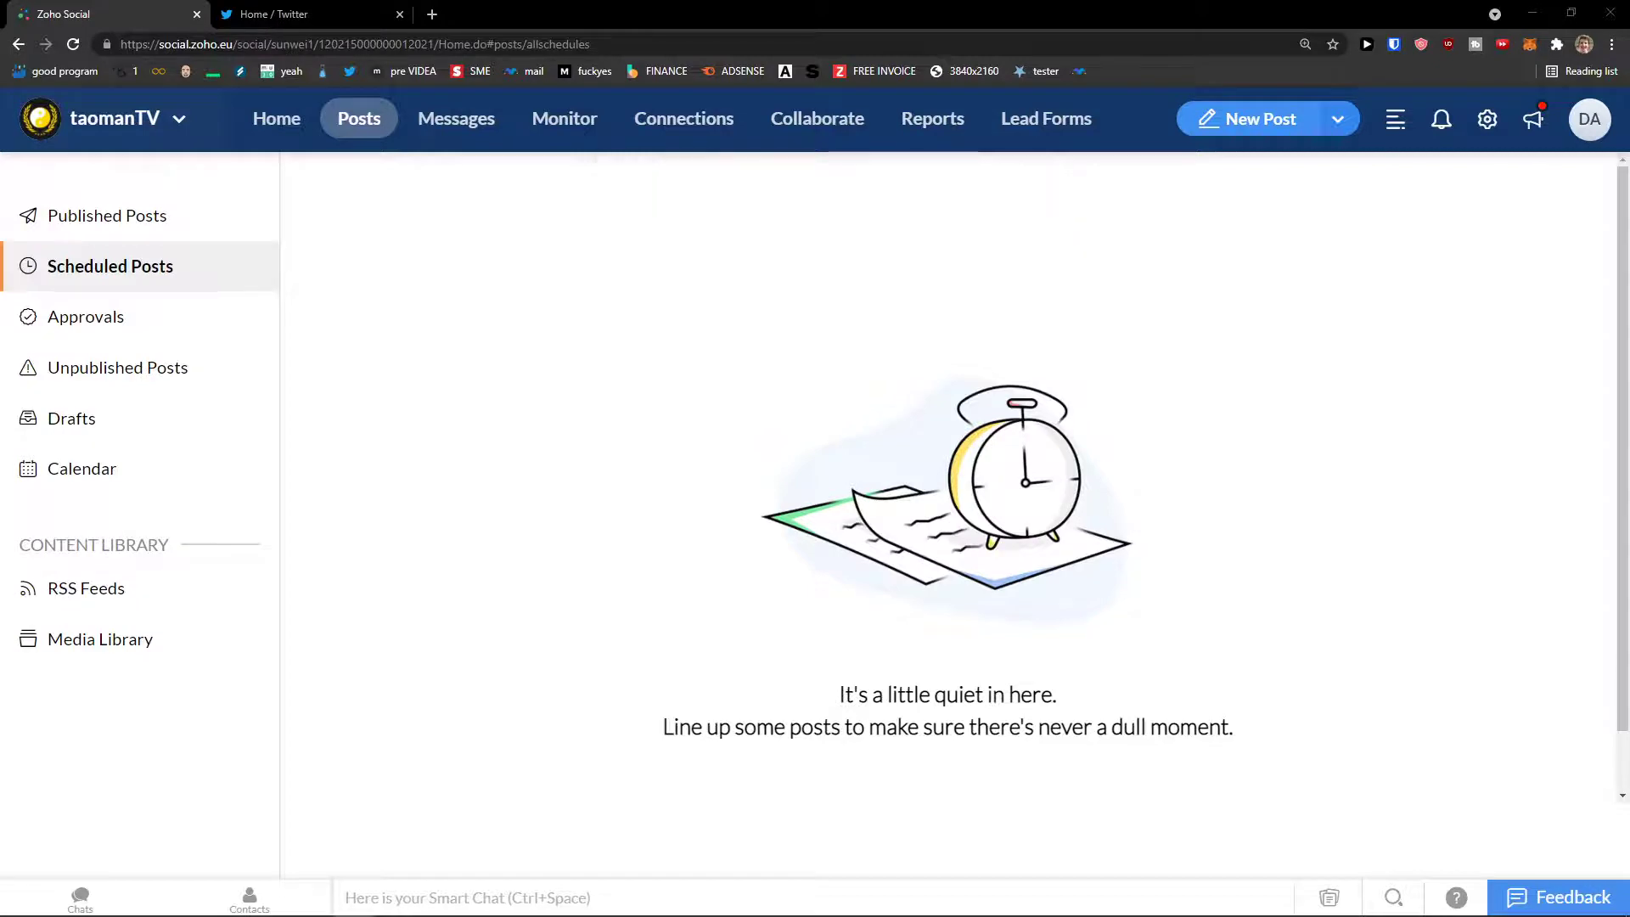
Step: Open the Tribes of Midgard conversation in Messages and place the cursor in the reply box
{"action": "left_click", "coordinate": [445, 124]}
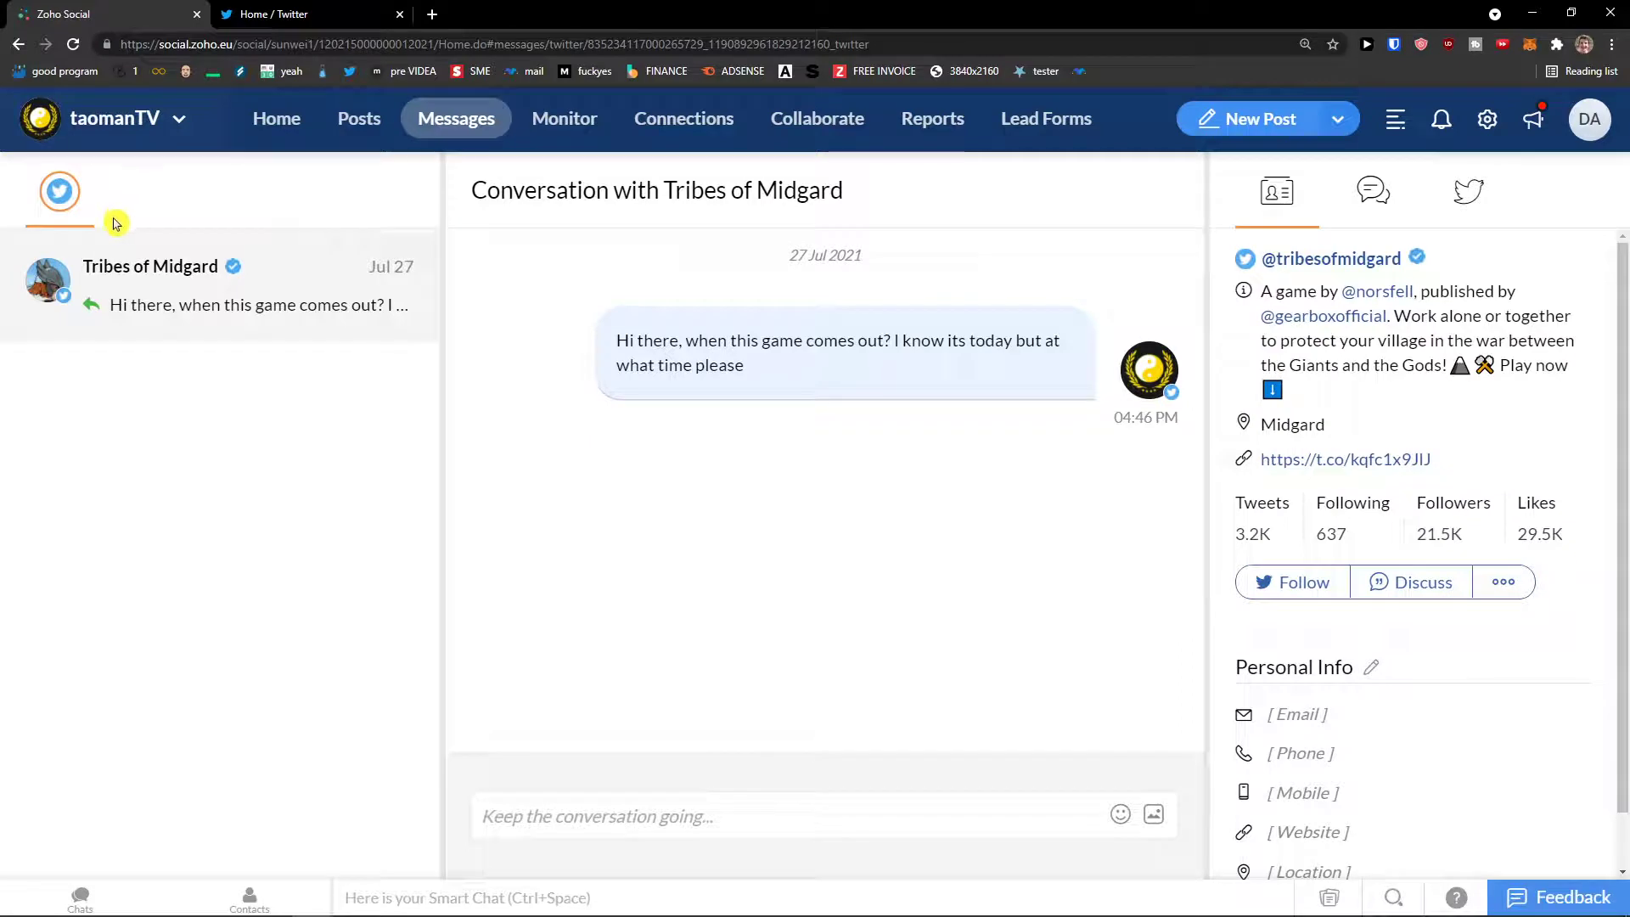
{"action": "mouse_move", "coordinate": [759, 427]}
{"action": "left_click_drag", "start_coordinate": [638, 341], "coordinate": [758, 373]}
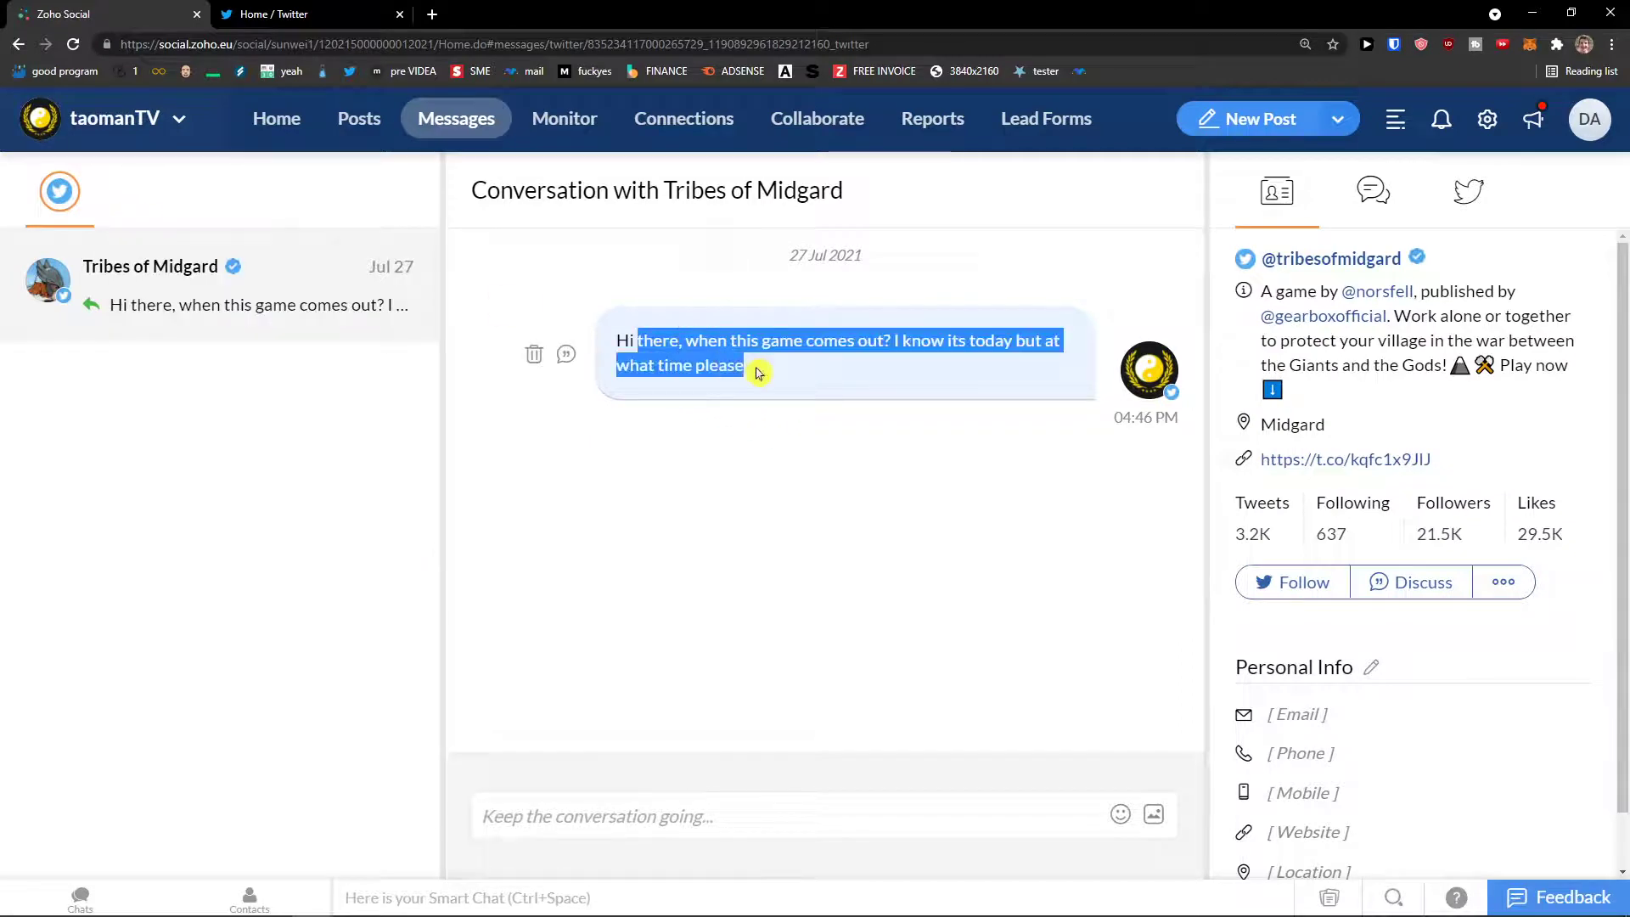
{"action": "left_click", "coordinate": [785, 382]}
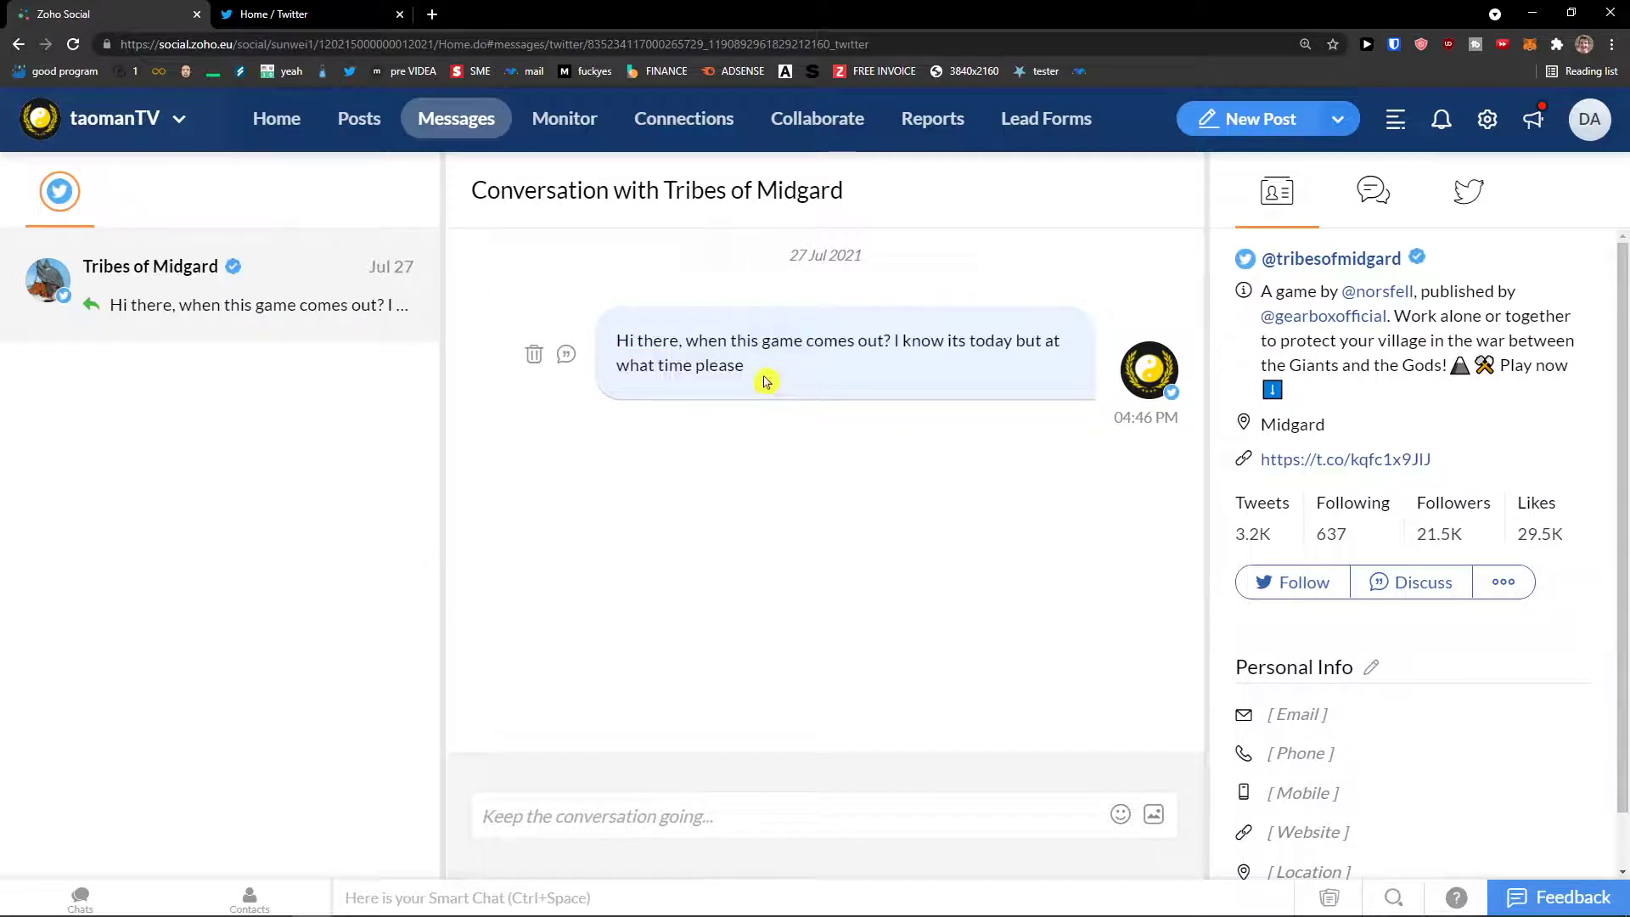
{"action": "left_click_drag", "start_coordinate": [764, 381], "coordinate": [623, 332]}
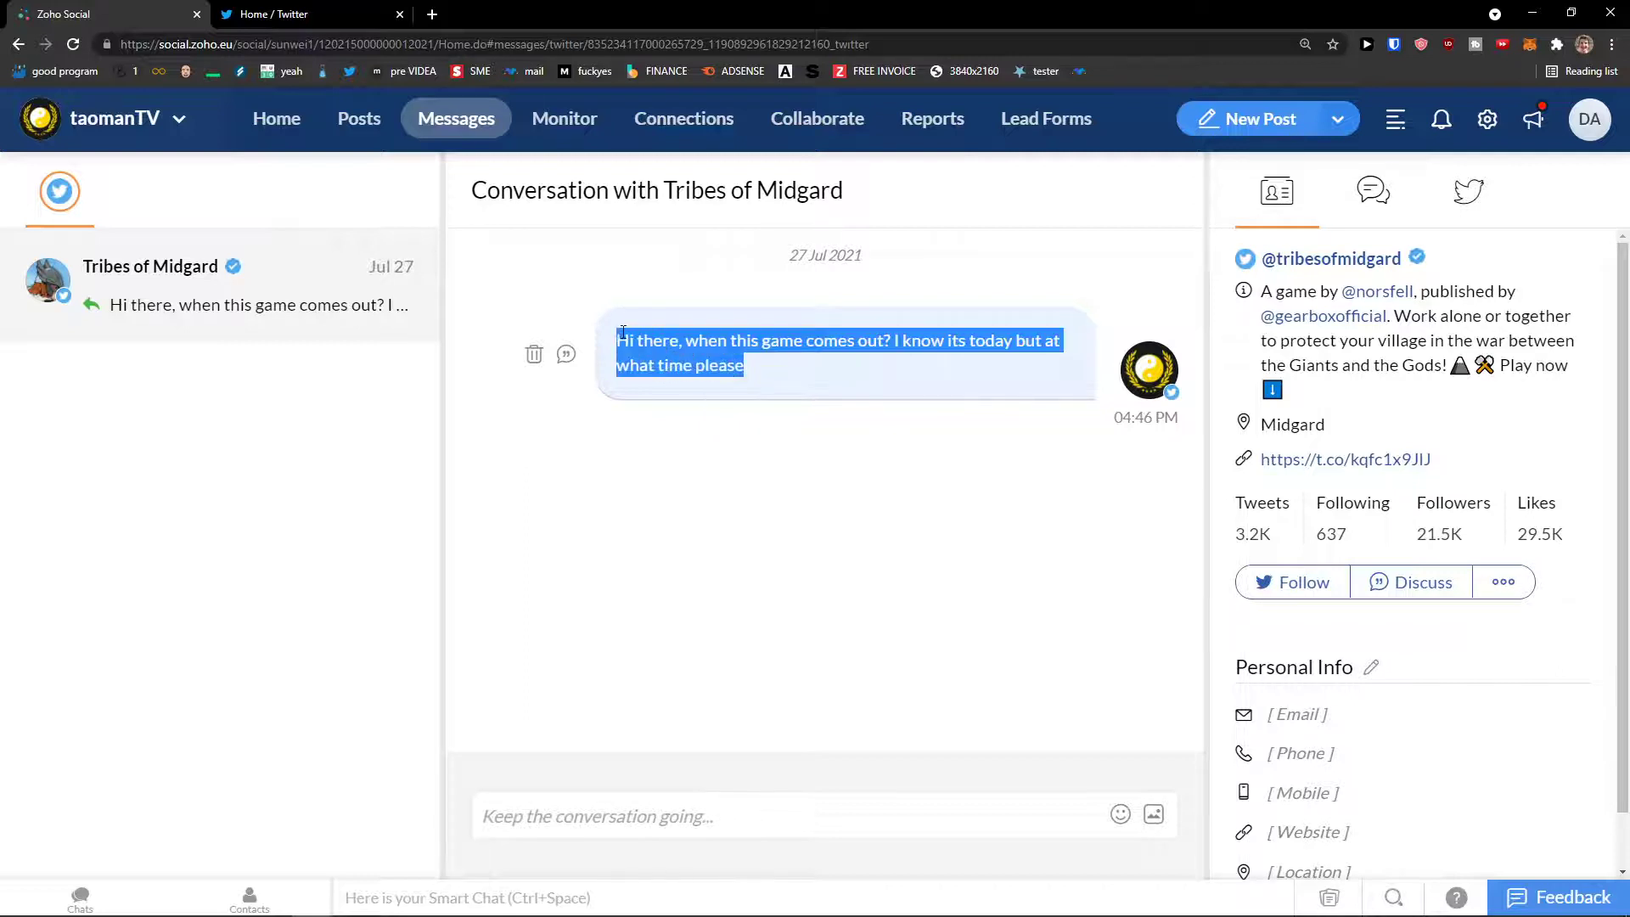
{"action": "left_click", "coordinate": [315, 436]}
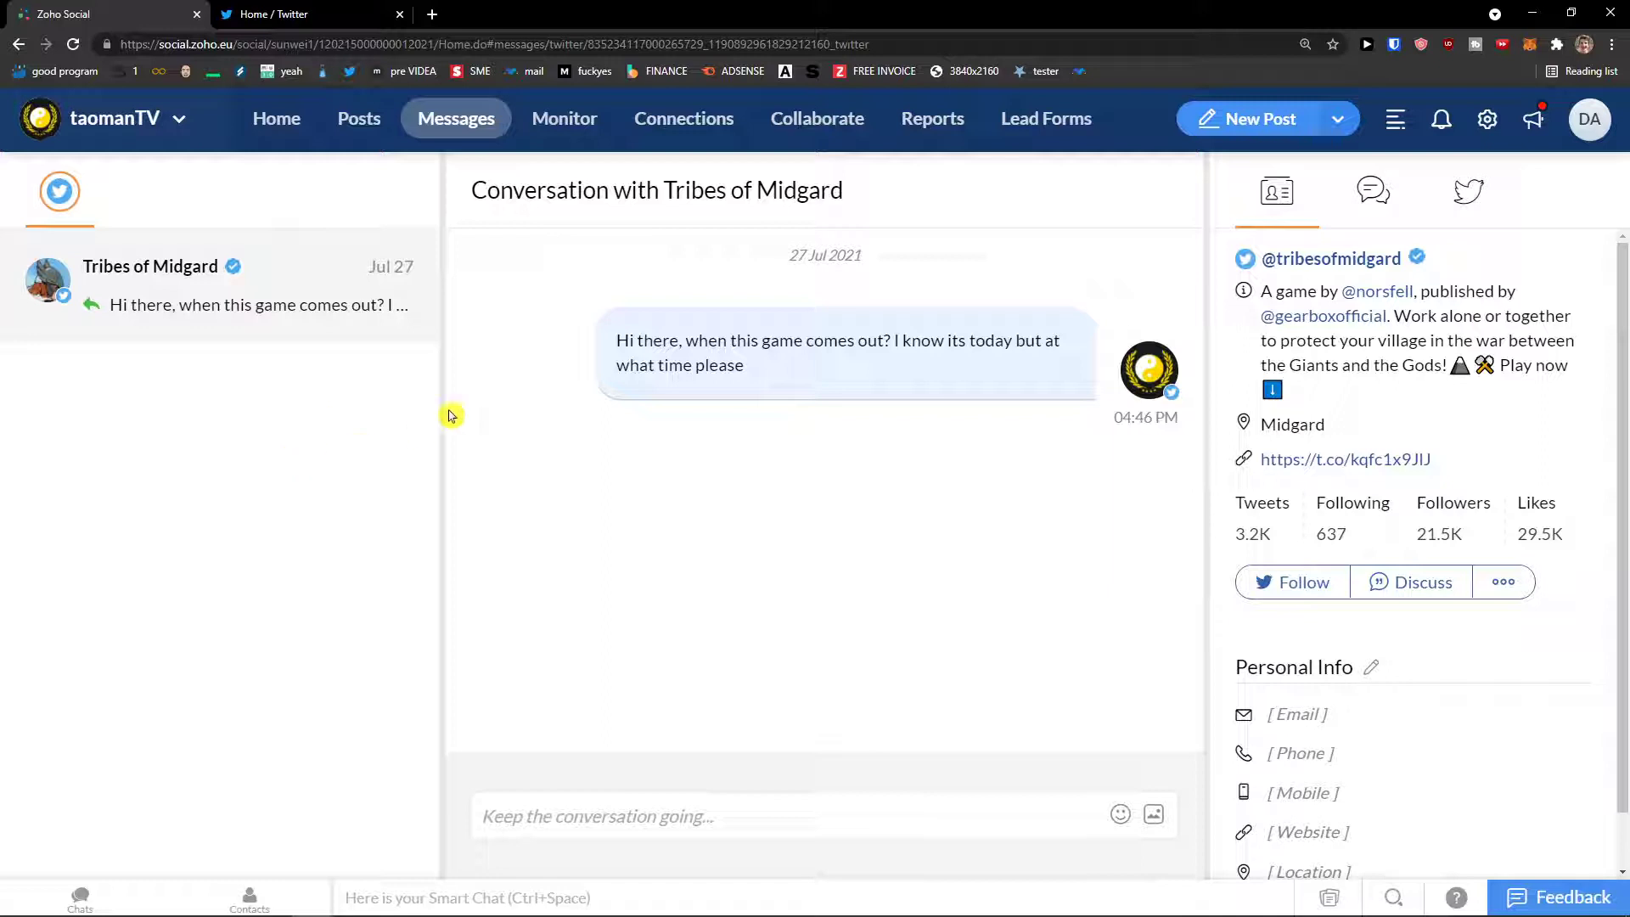
{"action": "left_click", "coordinate": [789, 818]}
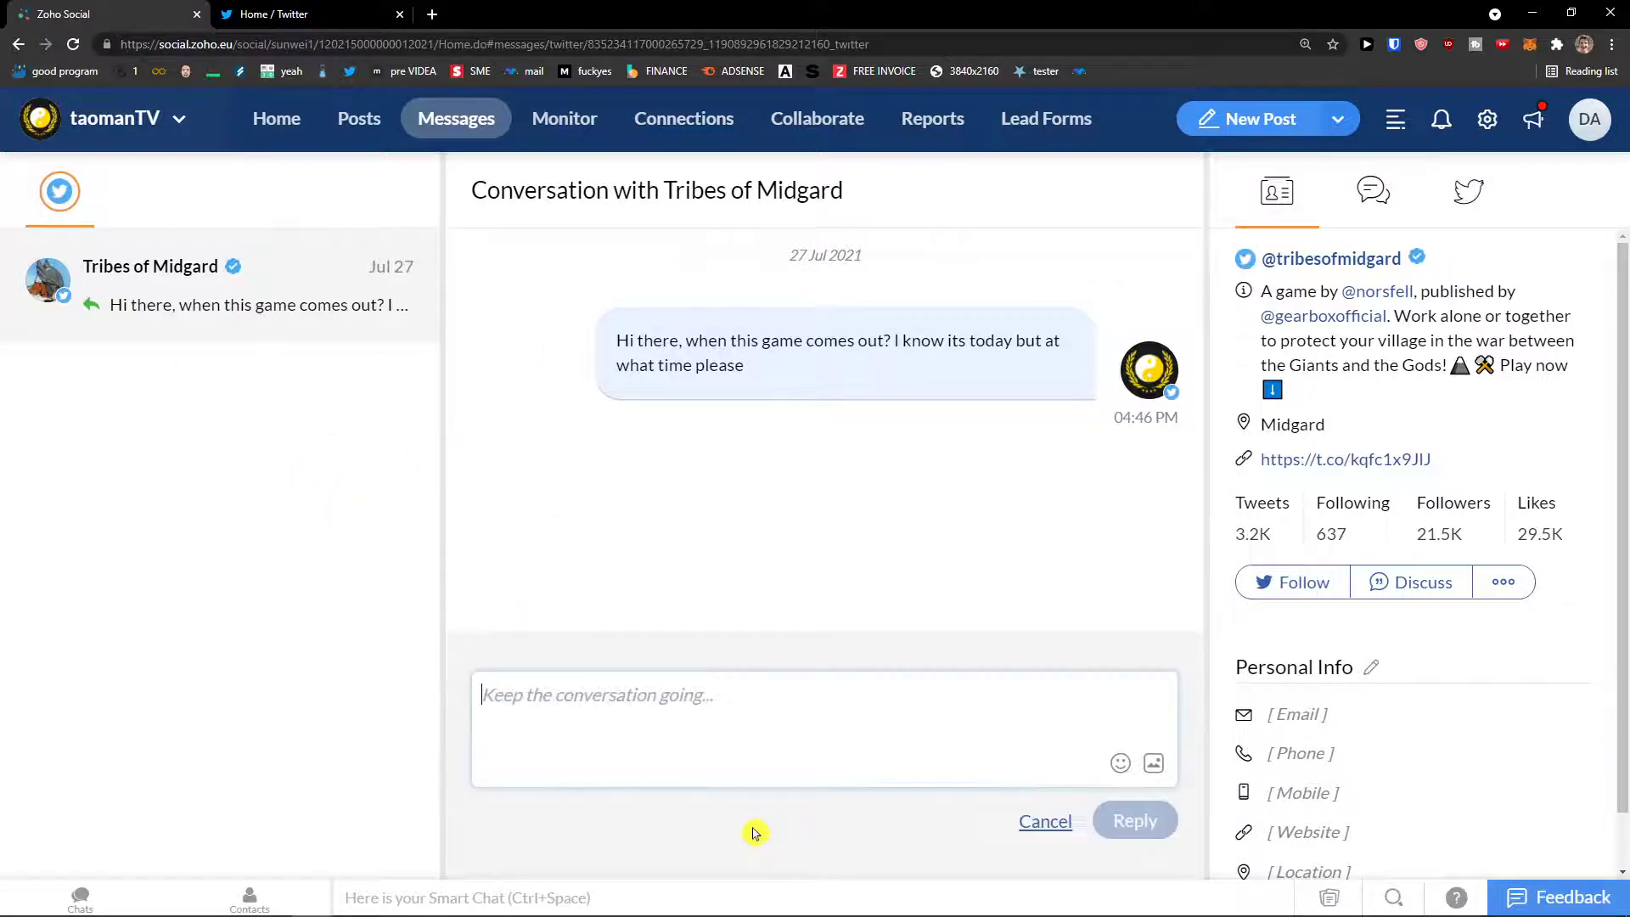
Step: Browse the contact's profile, Interactions and Recent Tweets, then return to Connection Info
{"action": "scroll", "coordinate": [1214, 730], "scroll_direction": "down", "scroll_amount": 1}
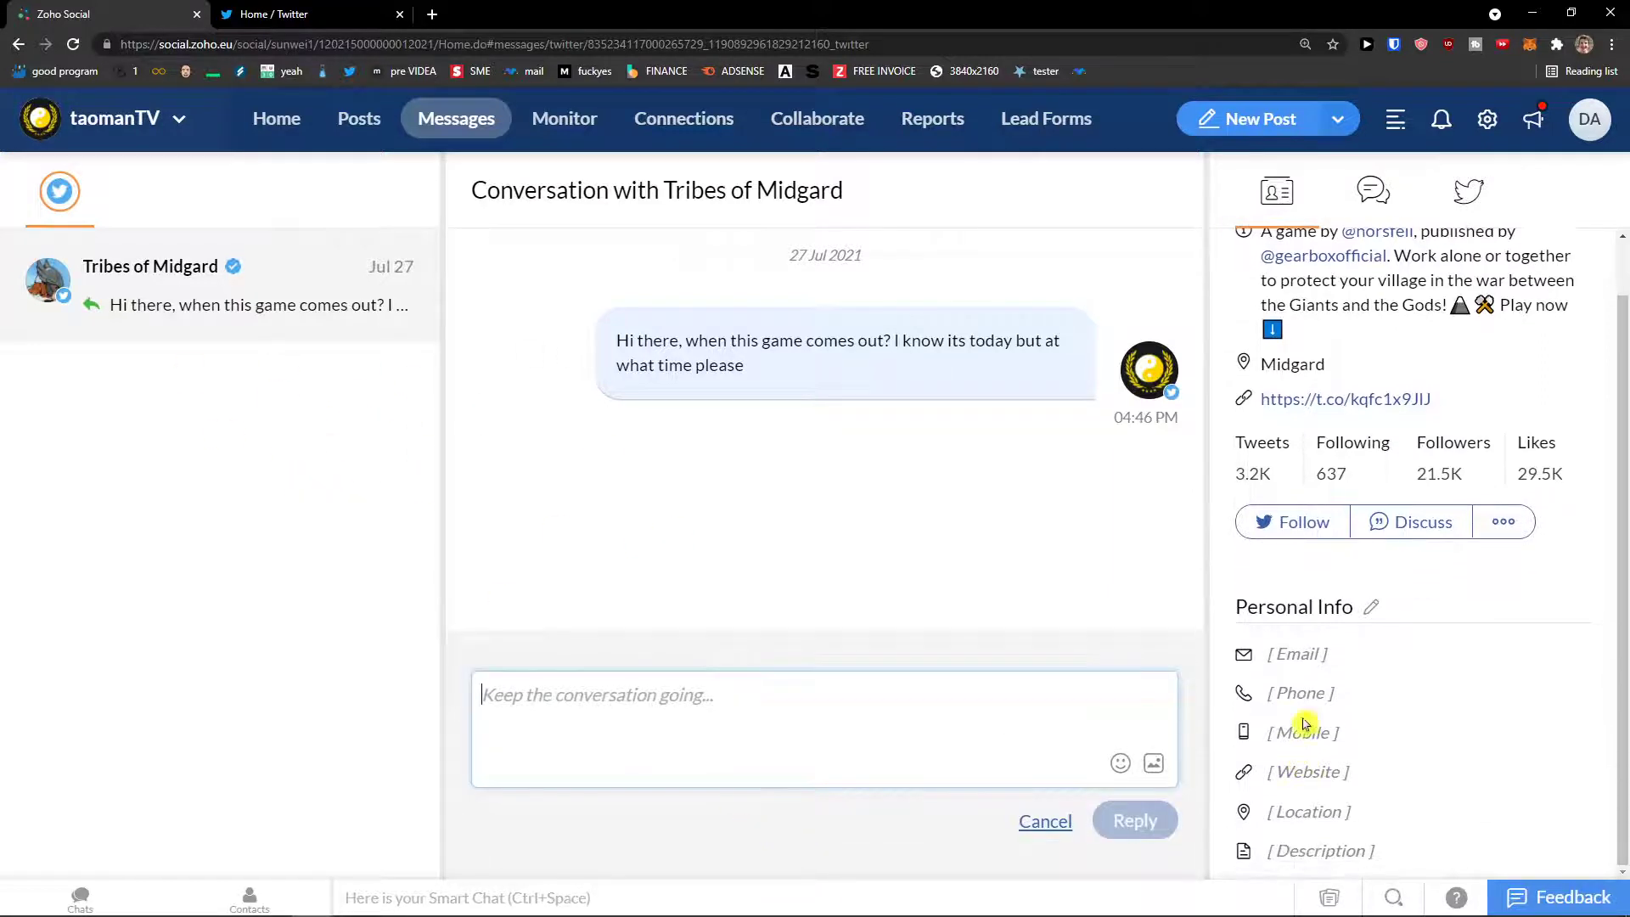
{"action": "left_click", "coordinate": [1277, 656]}
{"action": "left_click_drag", "start_coordinate": [1334, 692], "coordinate": [1255, 696]}
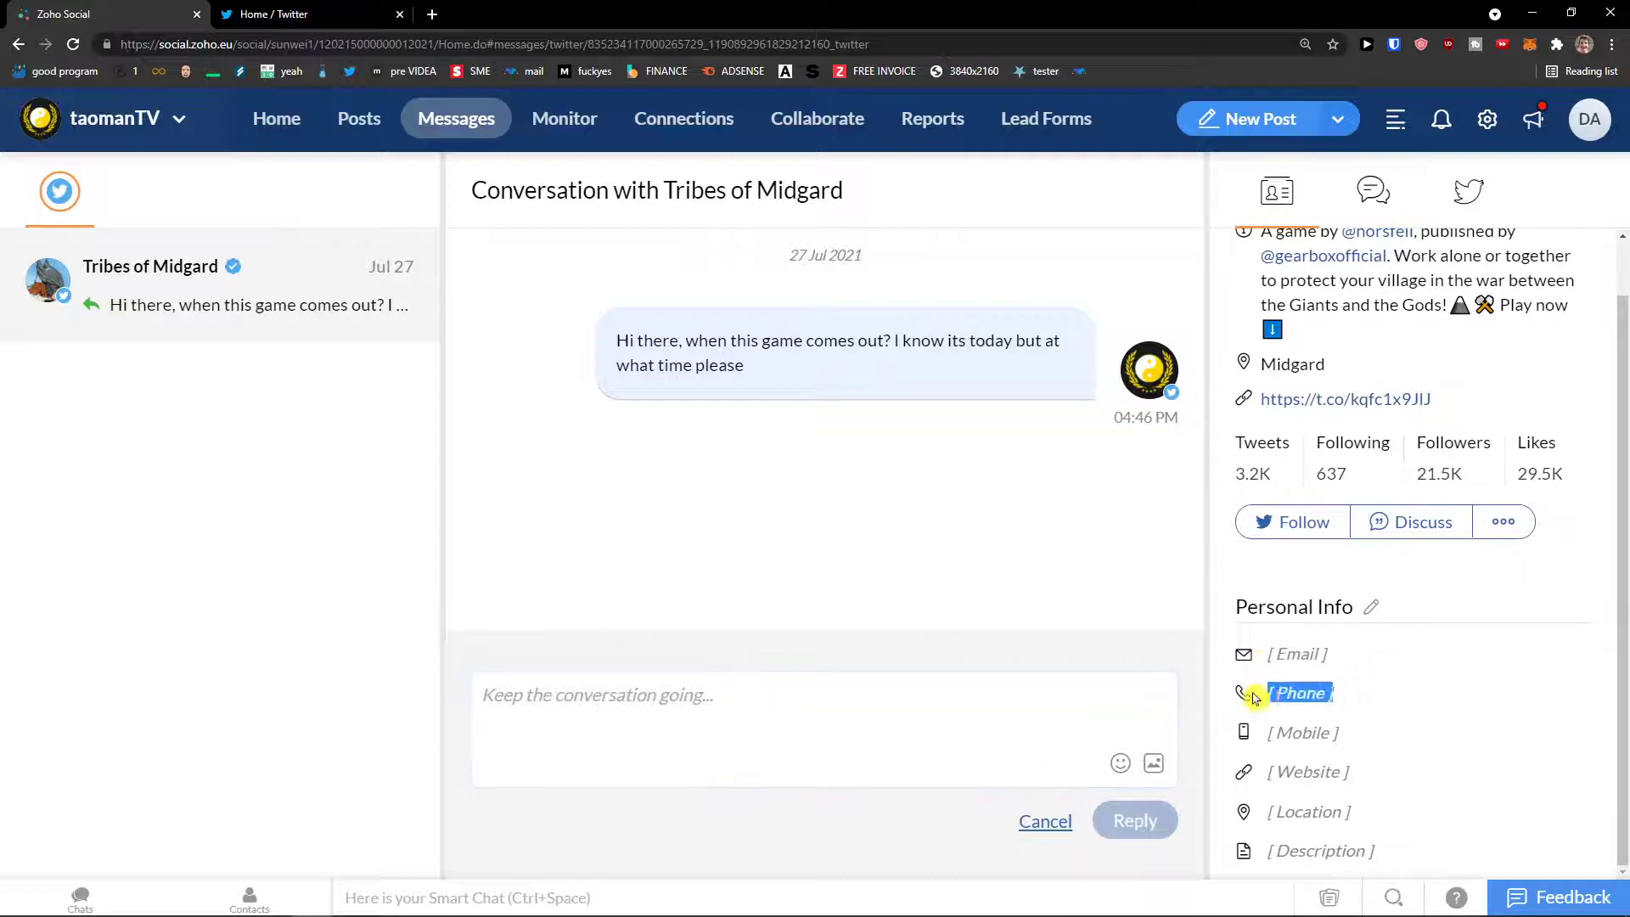
{"action": "left_click", "coordinate": [1343, 693]}
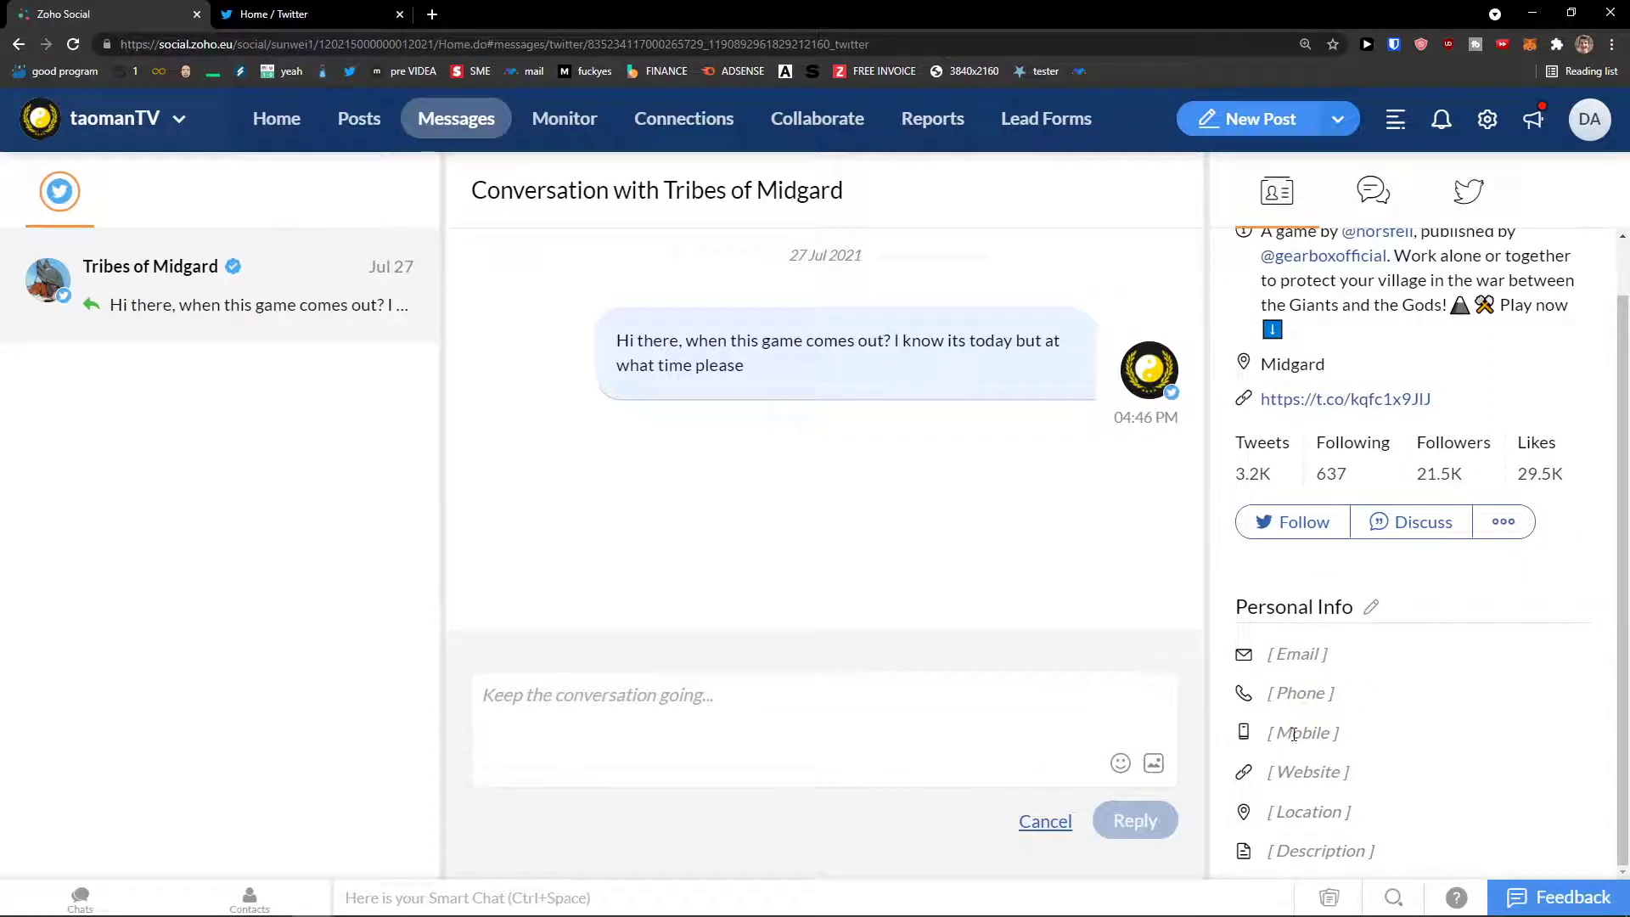
{"action": "scroll", "coordinate": [1375, 740], "scroll_direction": "up", "scroll_amount": 1}
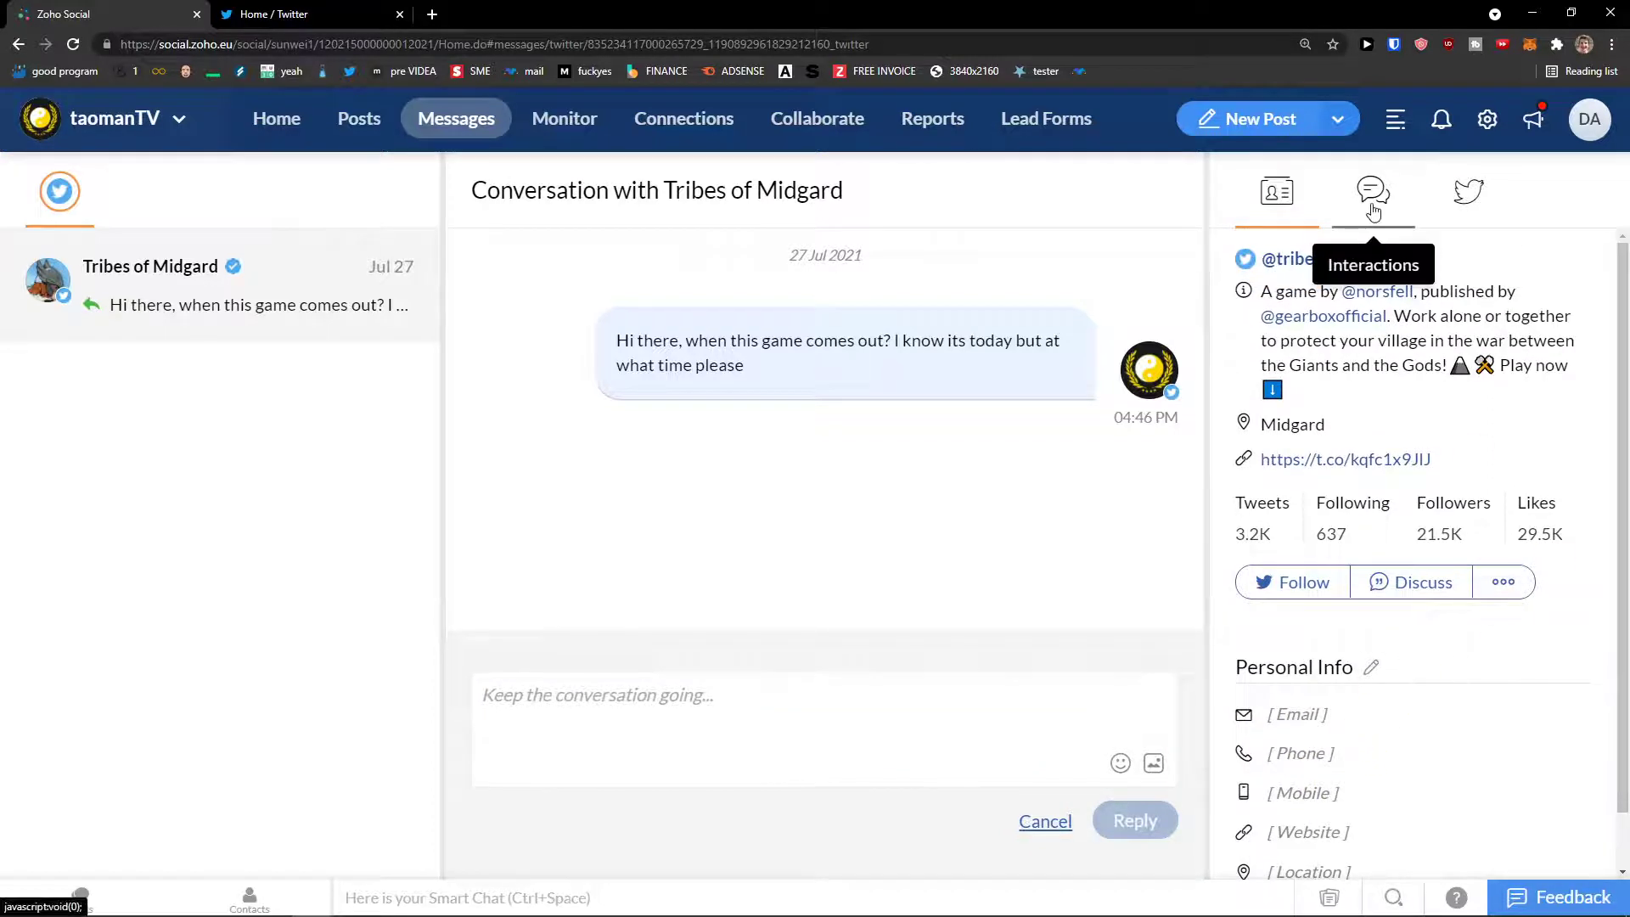
{"action": "left_click", "coordinate": [1373, 209]}
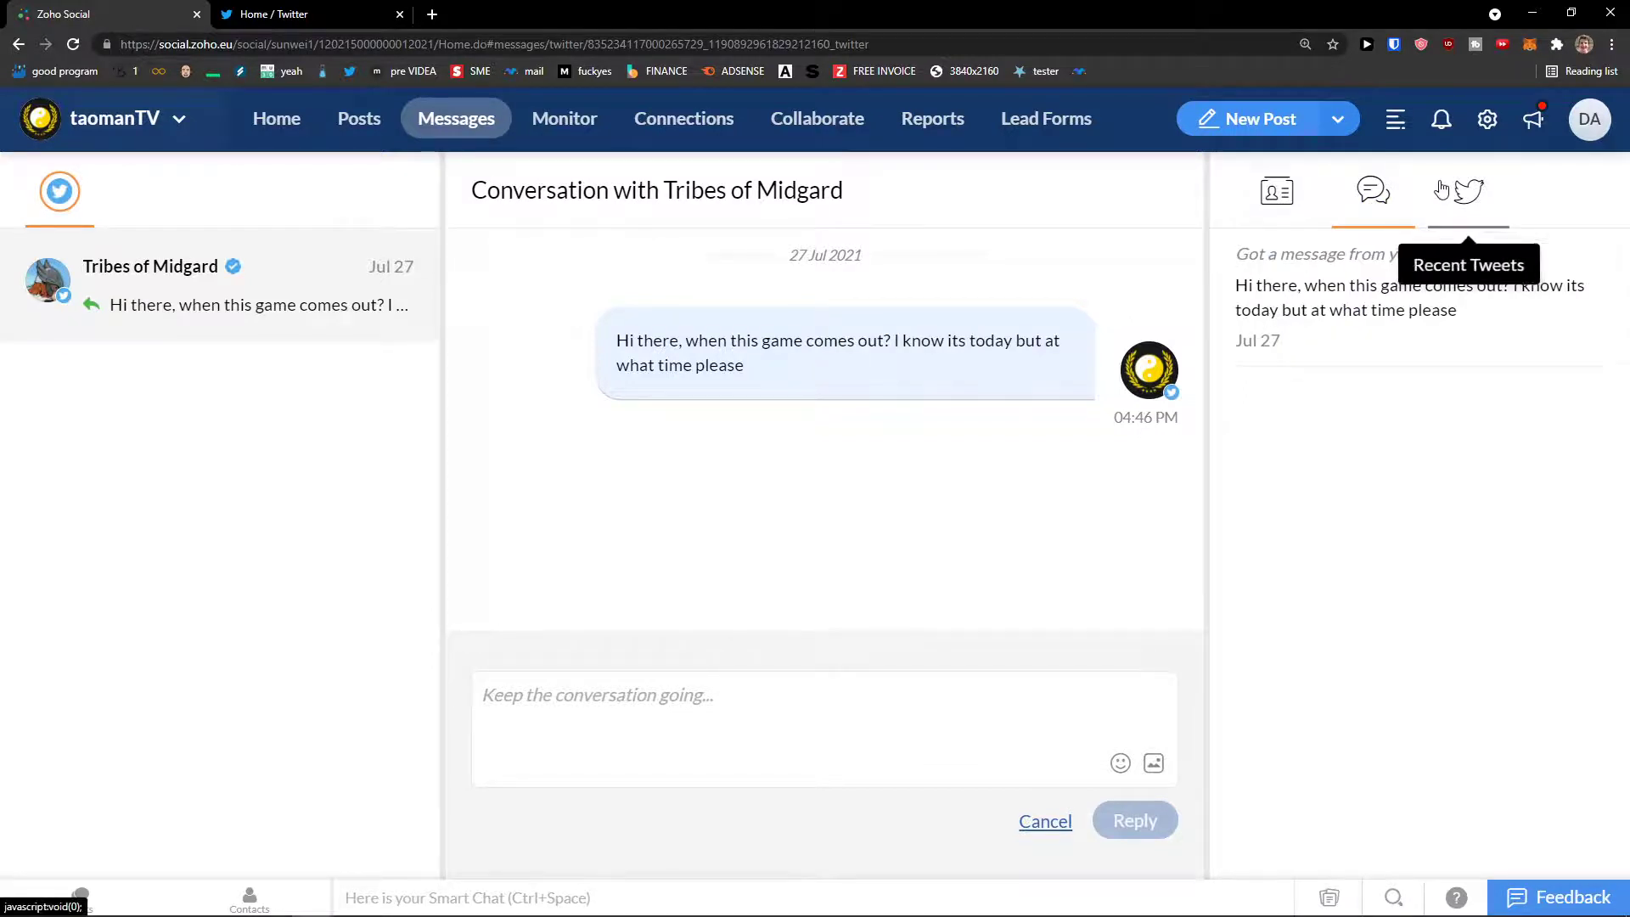
{"action": "left_click", "coordinate": [1440, 188]}
{"action": "left_click", "coordinate": [1277, 191]}
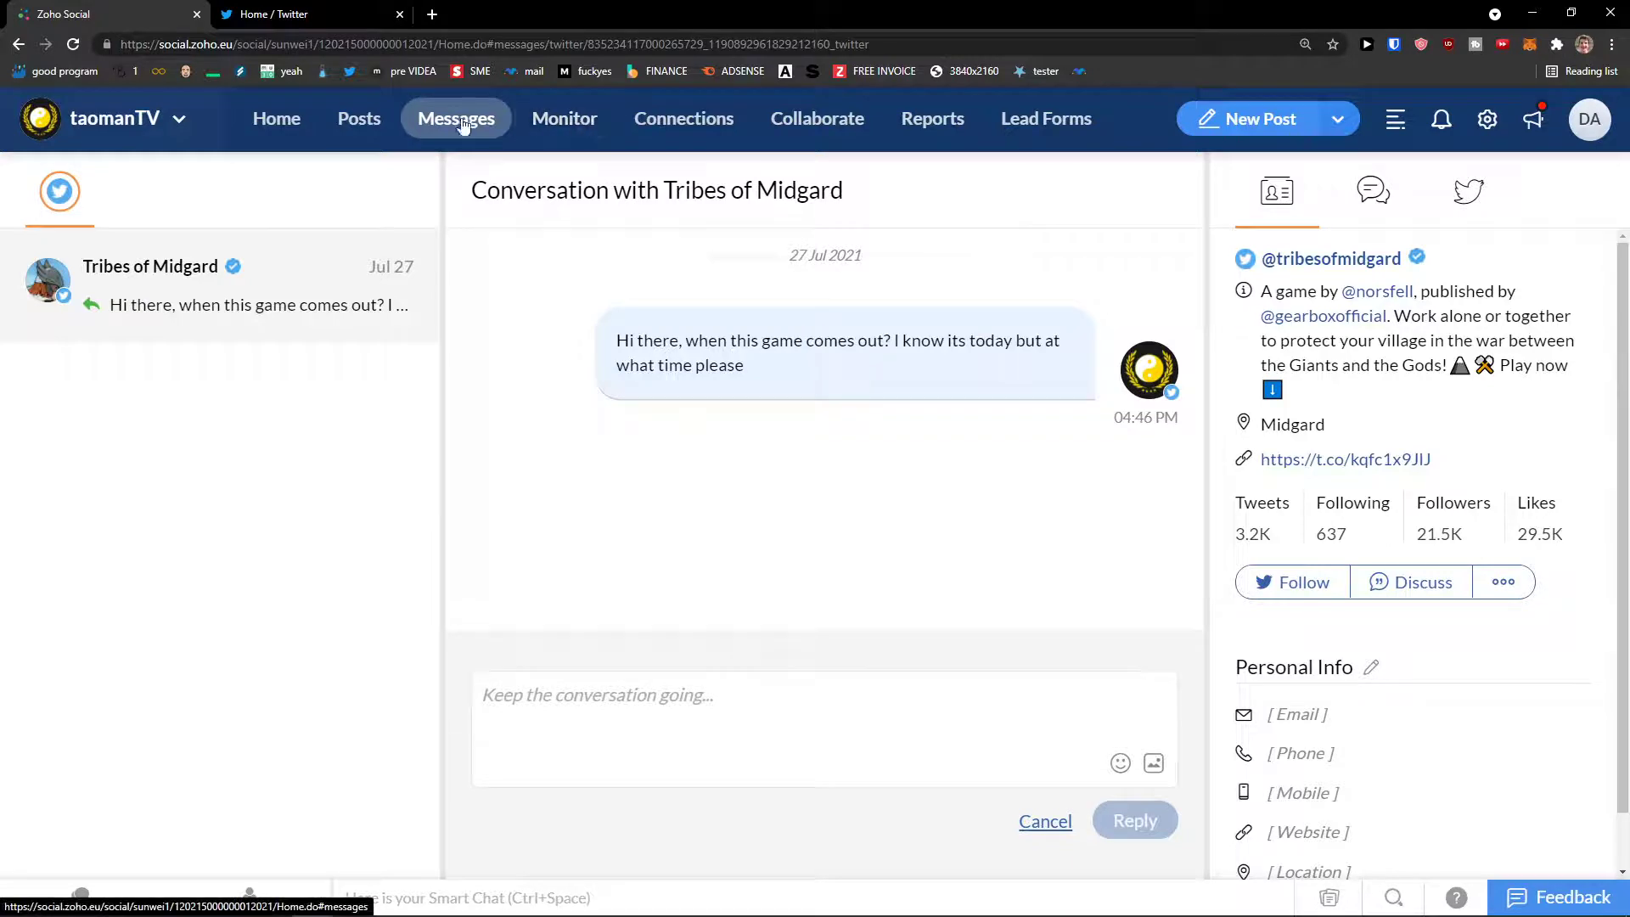
{"action": "left_click", "coordinate": [558, 127]}
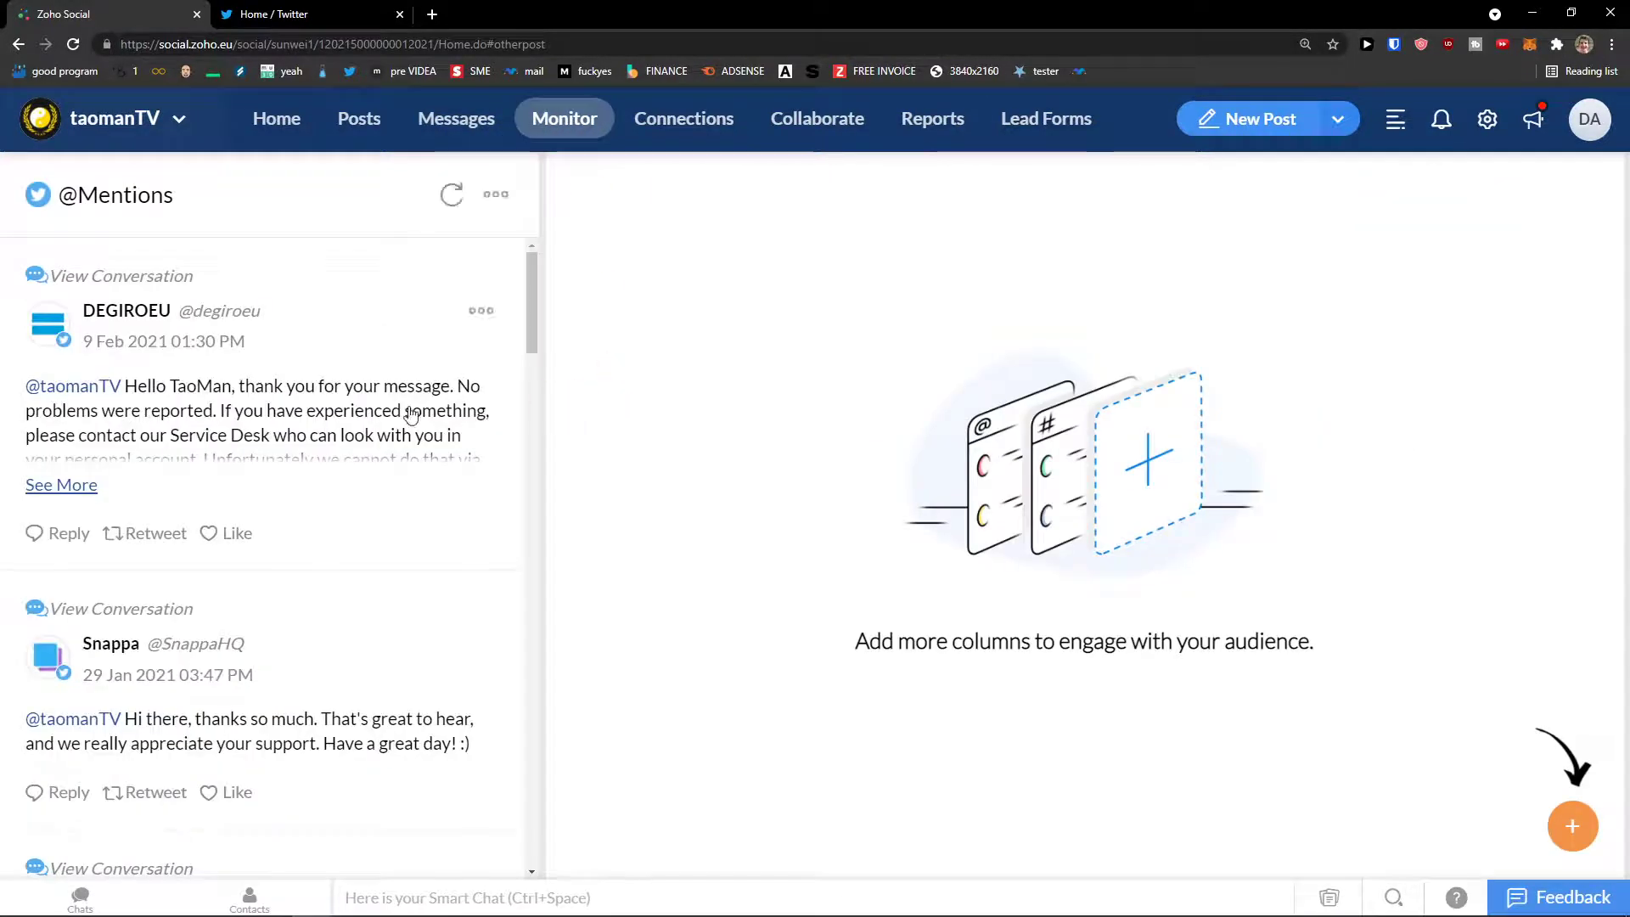
{"action": "scroll", "coordinate": [410, 415], "scroll_direction": "down", "scroll_amount": 3}
{"action": "scroll", "coordinate": [526, 386], "scroll_direction": "up", "scroll_amount": 3}
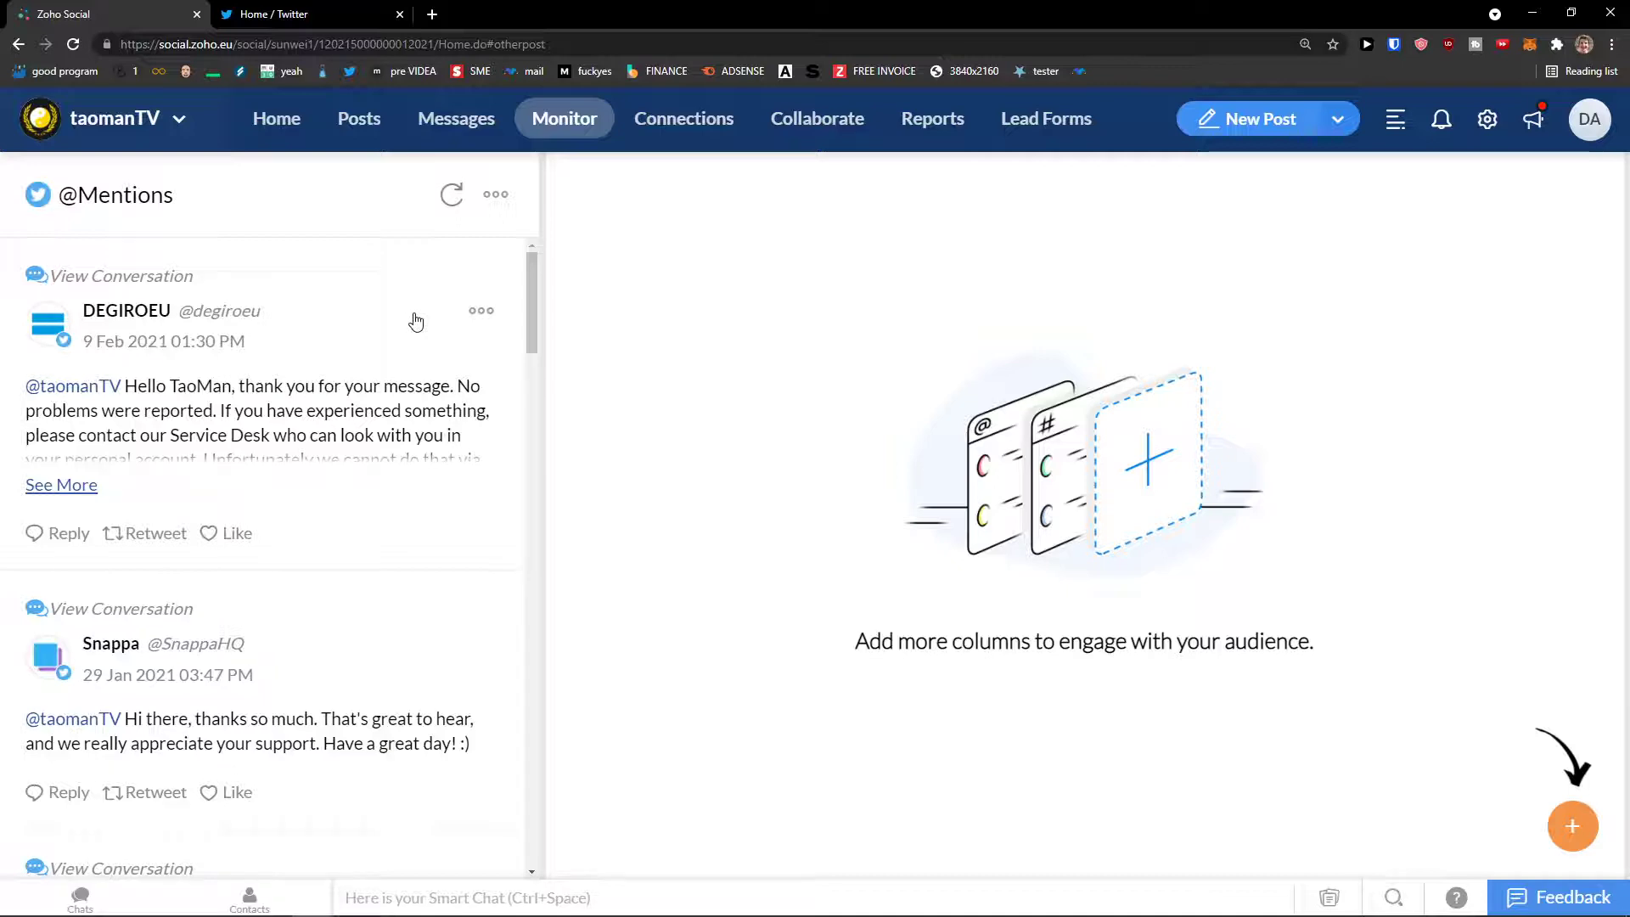
{"action": "scroll", "coordinate": [379, 393], "scroll_direction": "down", "scroll_amount": 7}
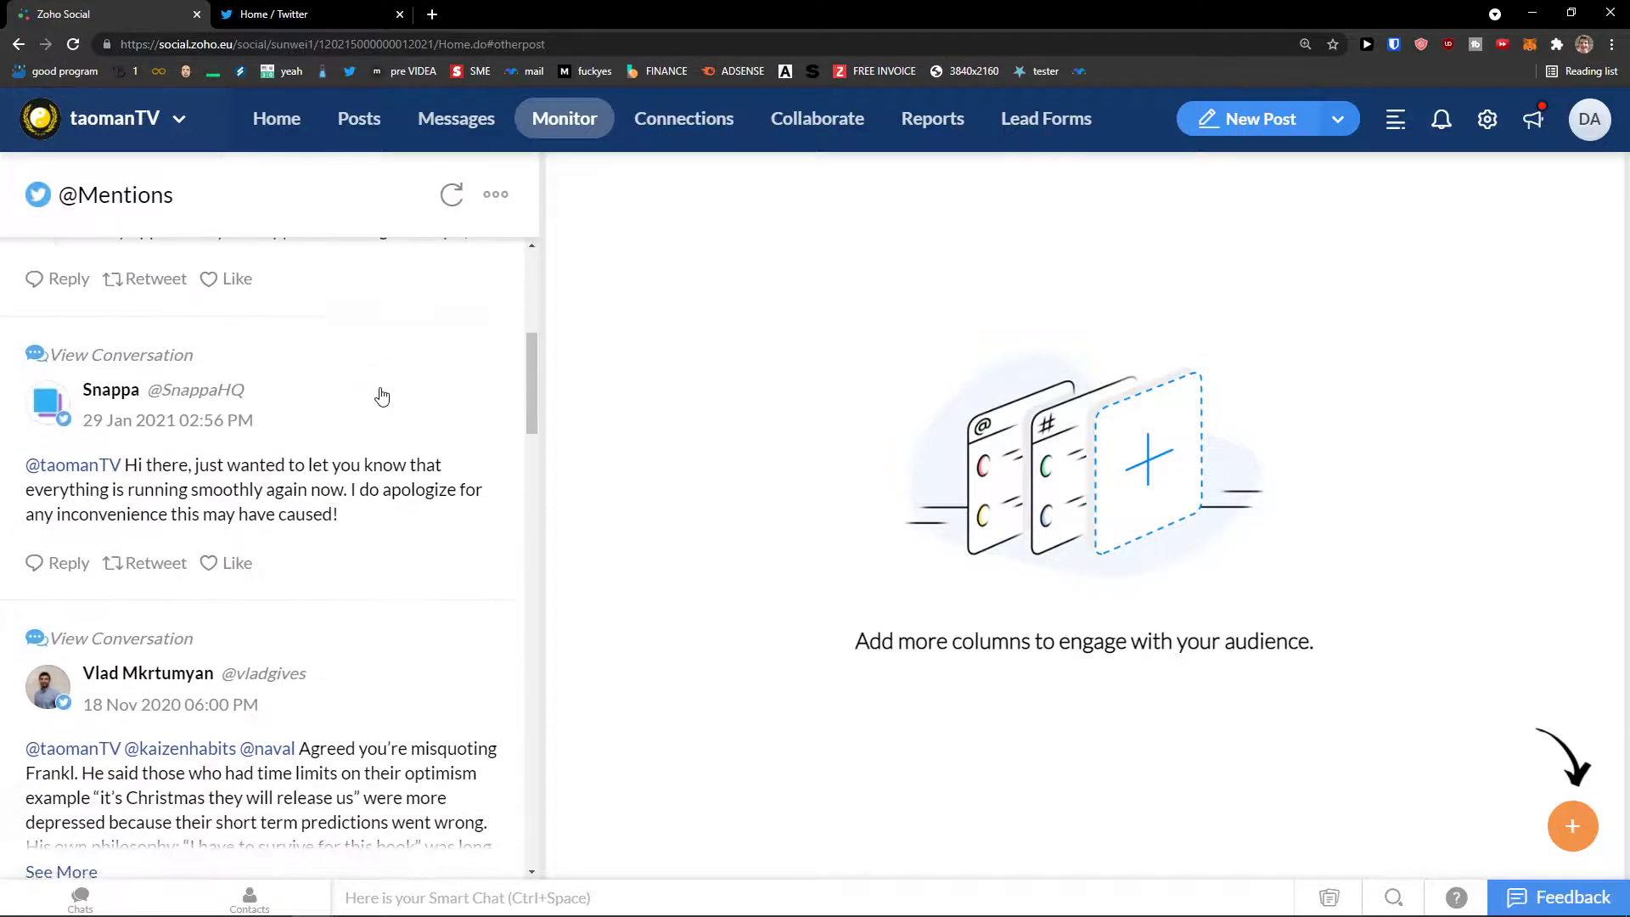
{"action": "scroll", "coordinate": [381, 395], "scroll_direction": "down", "scroll_amount": 1}
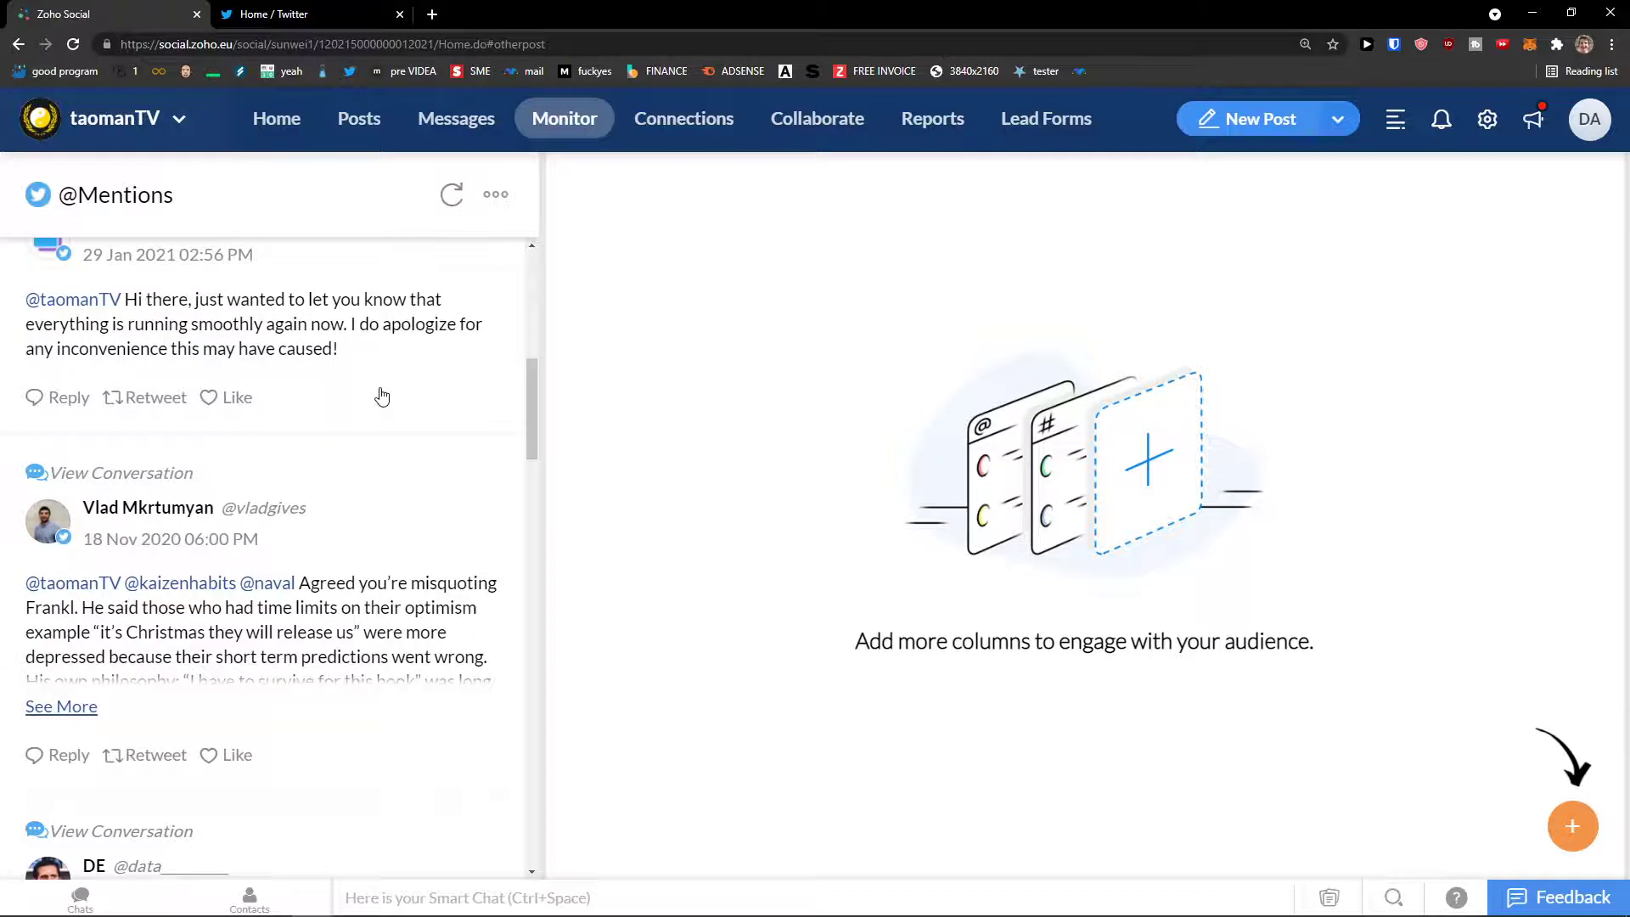
{"action": "scroll", "coordinate": [381, 396], "scroll_direction": "down", "scroll_amount": 1}
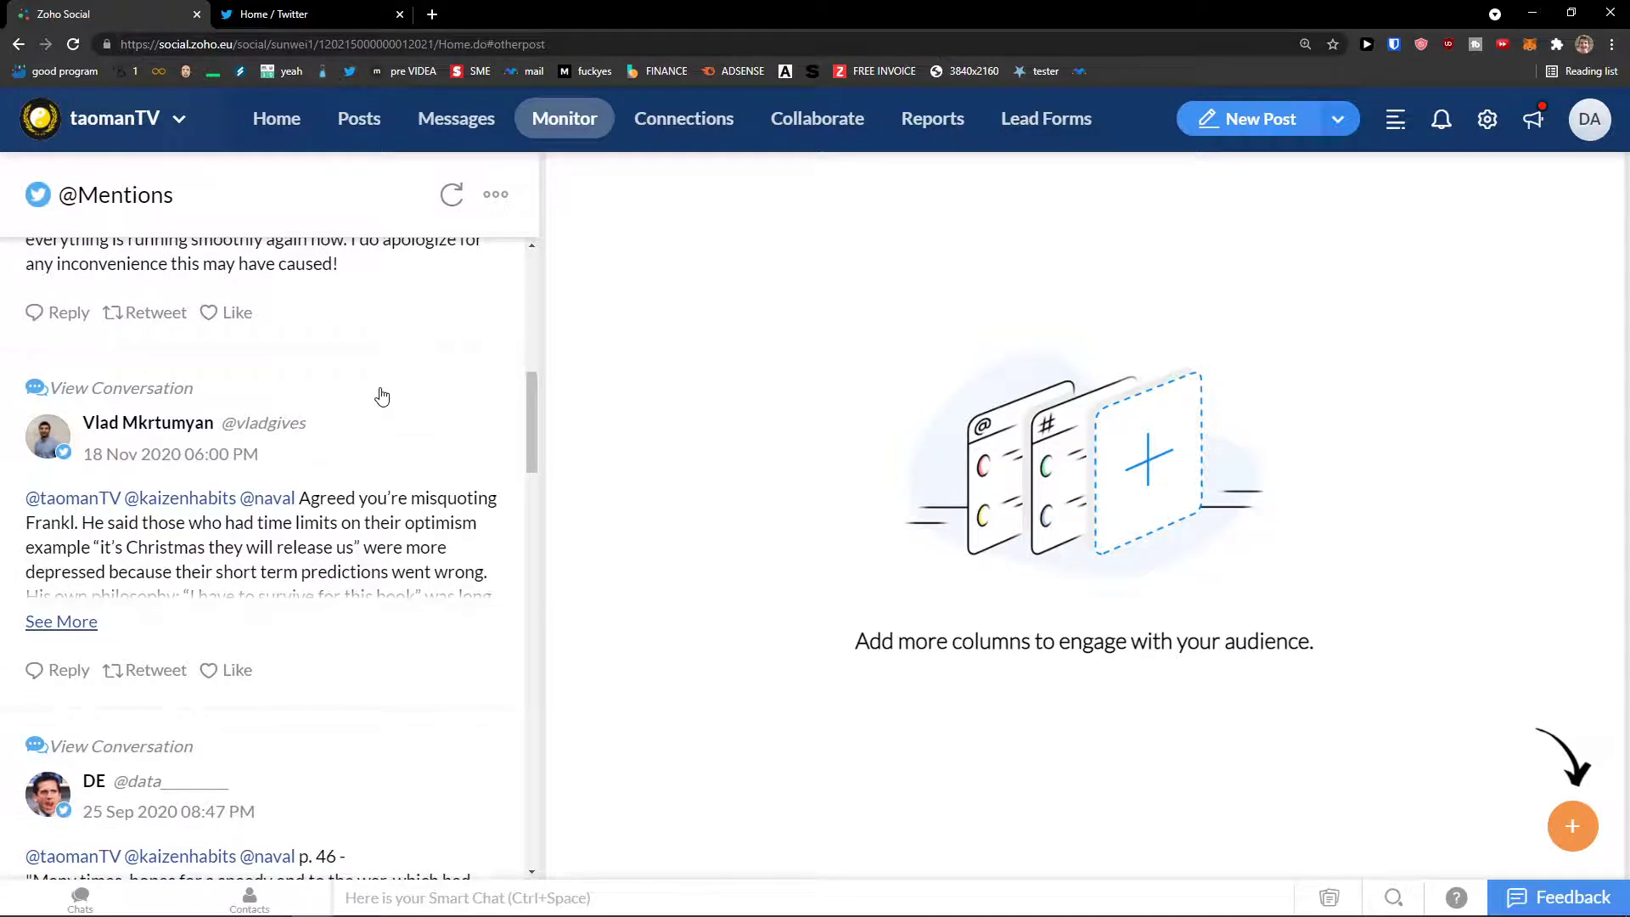
{"action": "scroll", "coordinate": [381, 396], "scroll_direction": "down", "scroll_amount": 3}
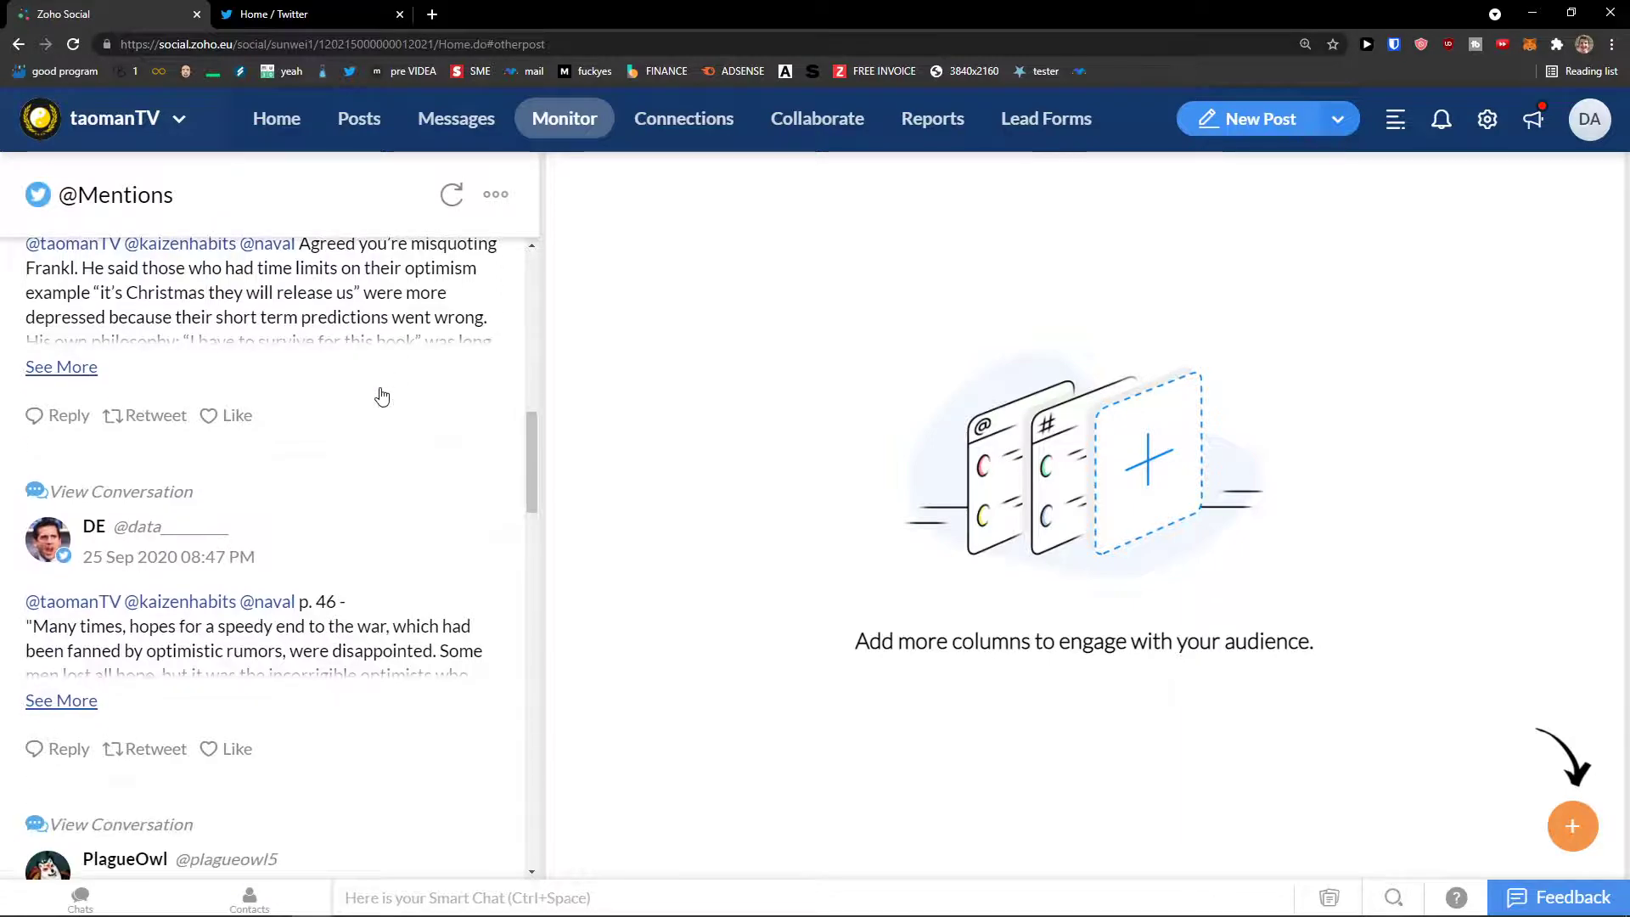
{"action": "left_click_drag", "start_coordinate": [533, 442], "coordinate": [521, 228]}
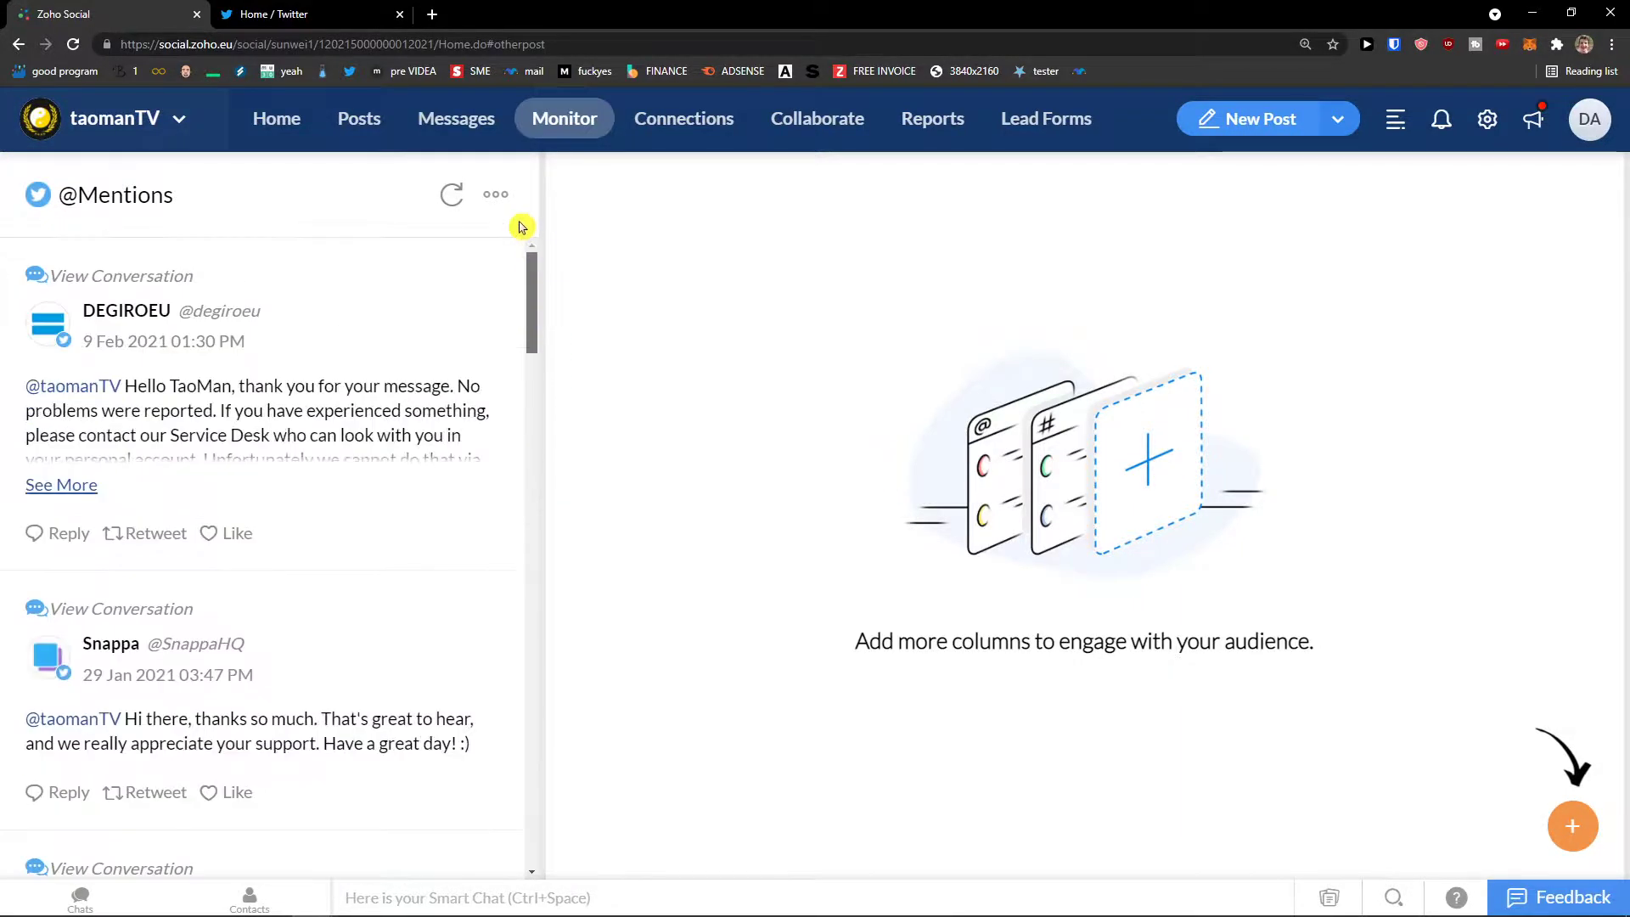
{"action": "left_click", "coordinate": [496, 195]}
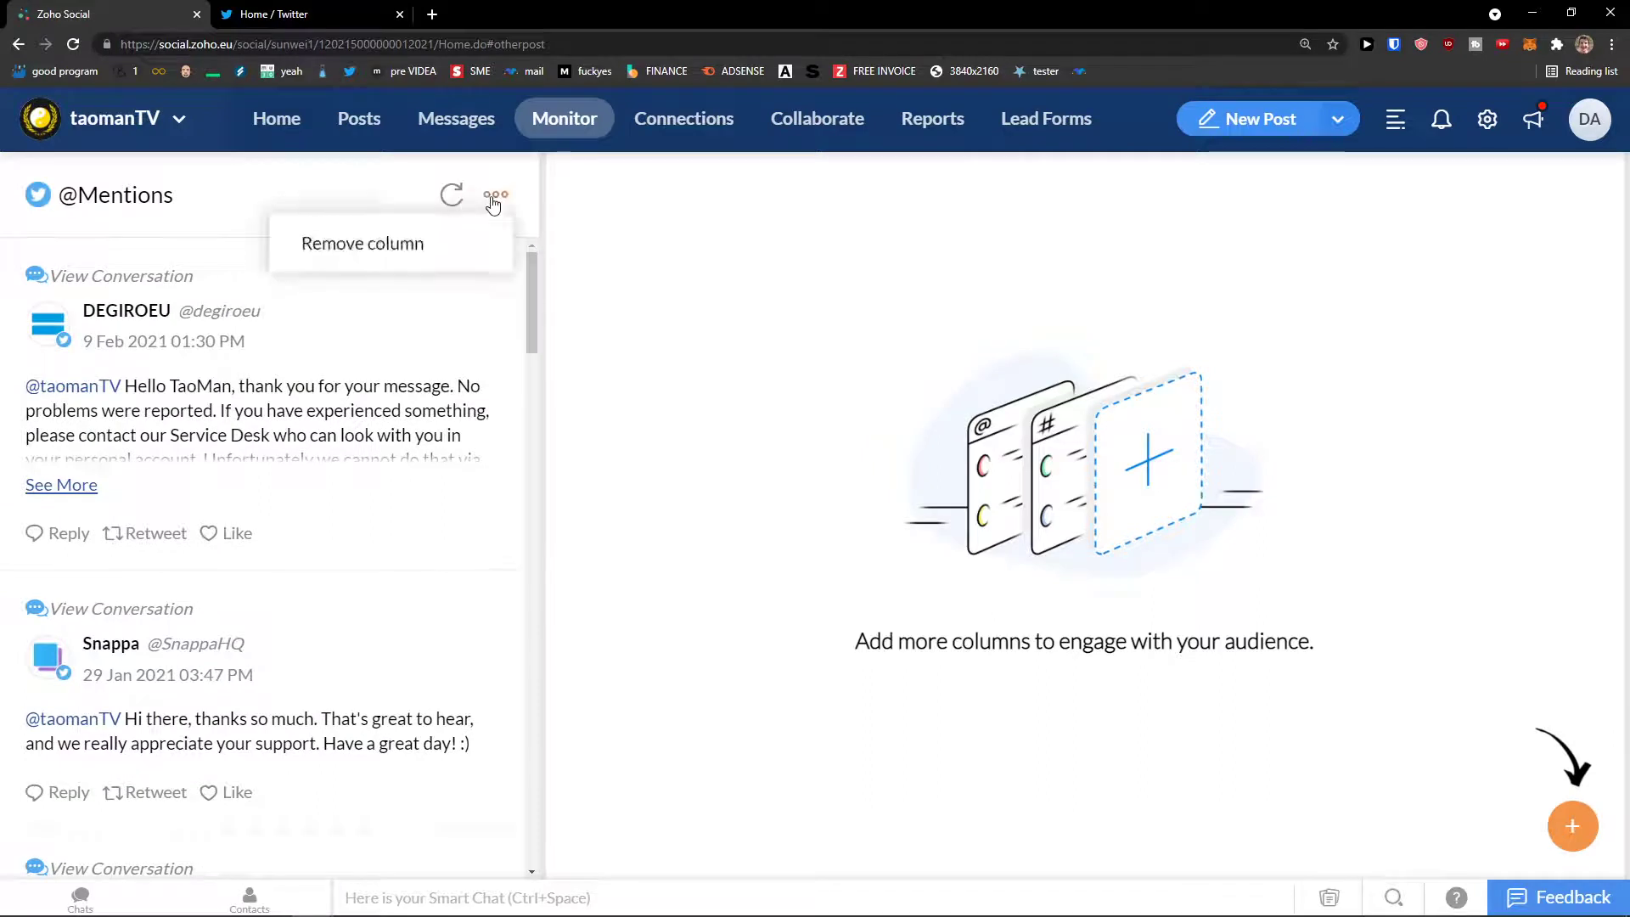
{"action": "left_click", "coordinate": [673, 253]}
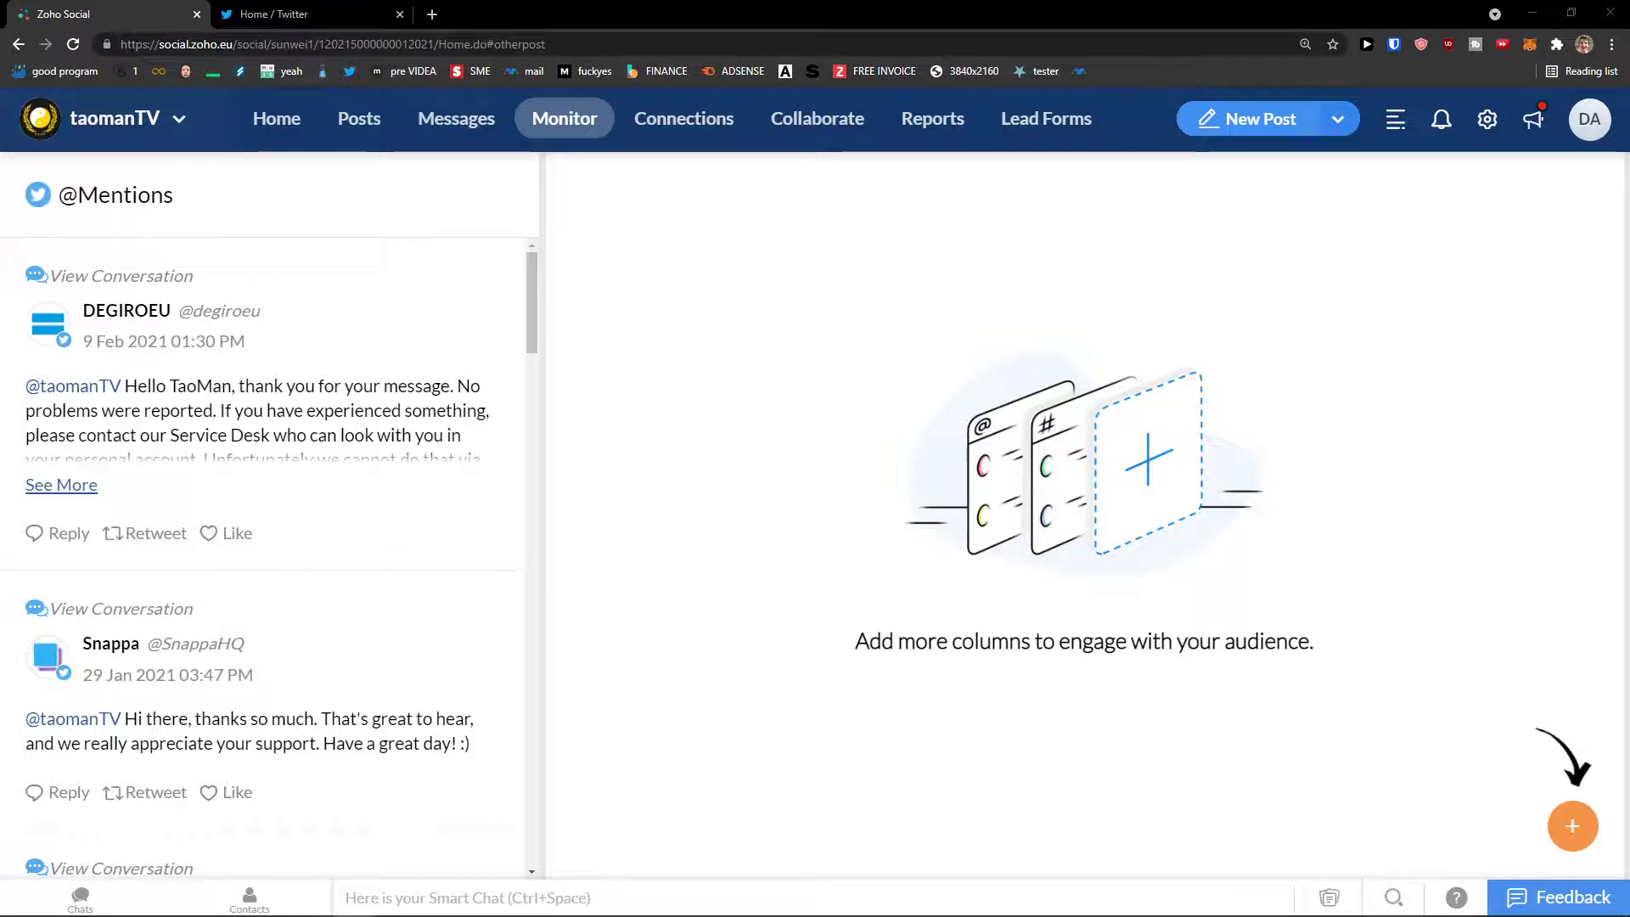
{"action": "left_click", "coordinate": [671, 134]}
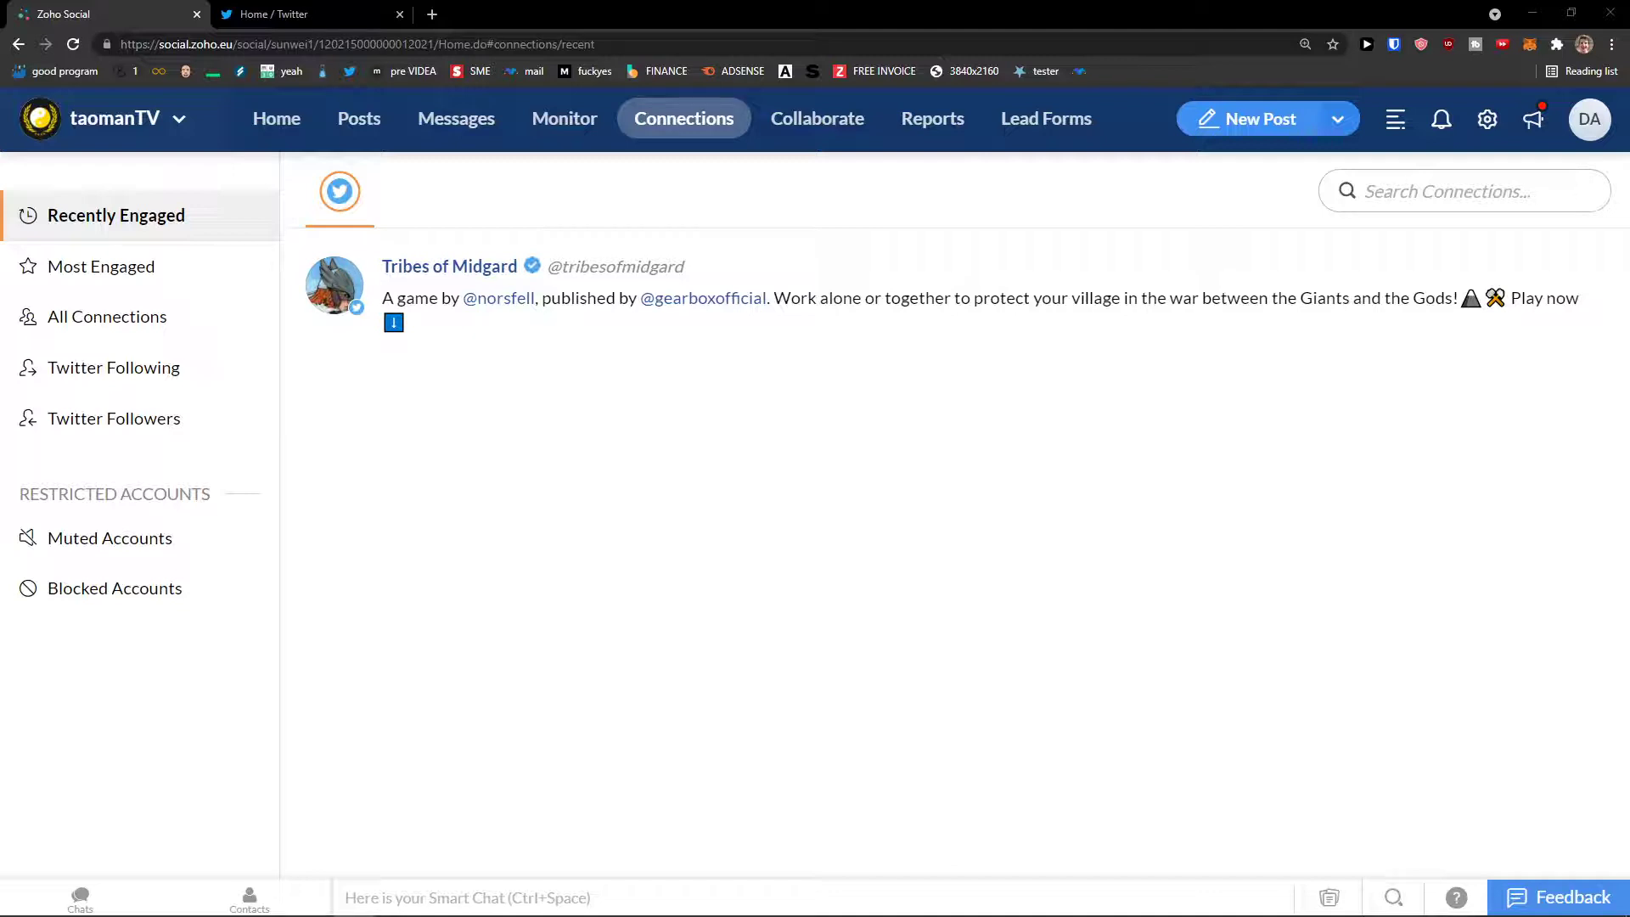
Step: Browse the Most Engaged, All Twitter, Following and Followers connection lists
{"action": "left_click", "coordinate": [193, 284]}
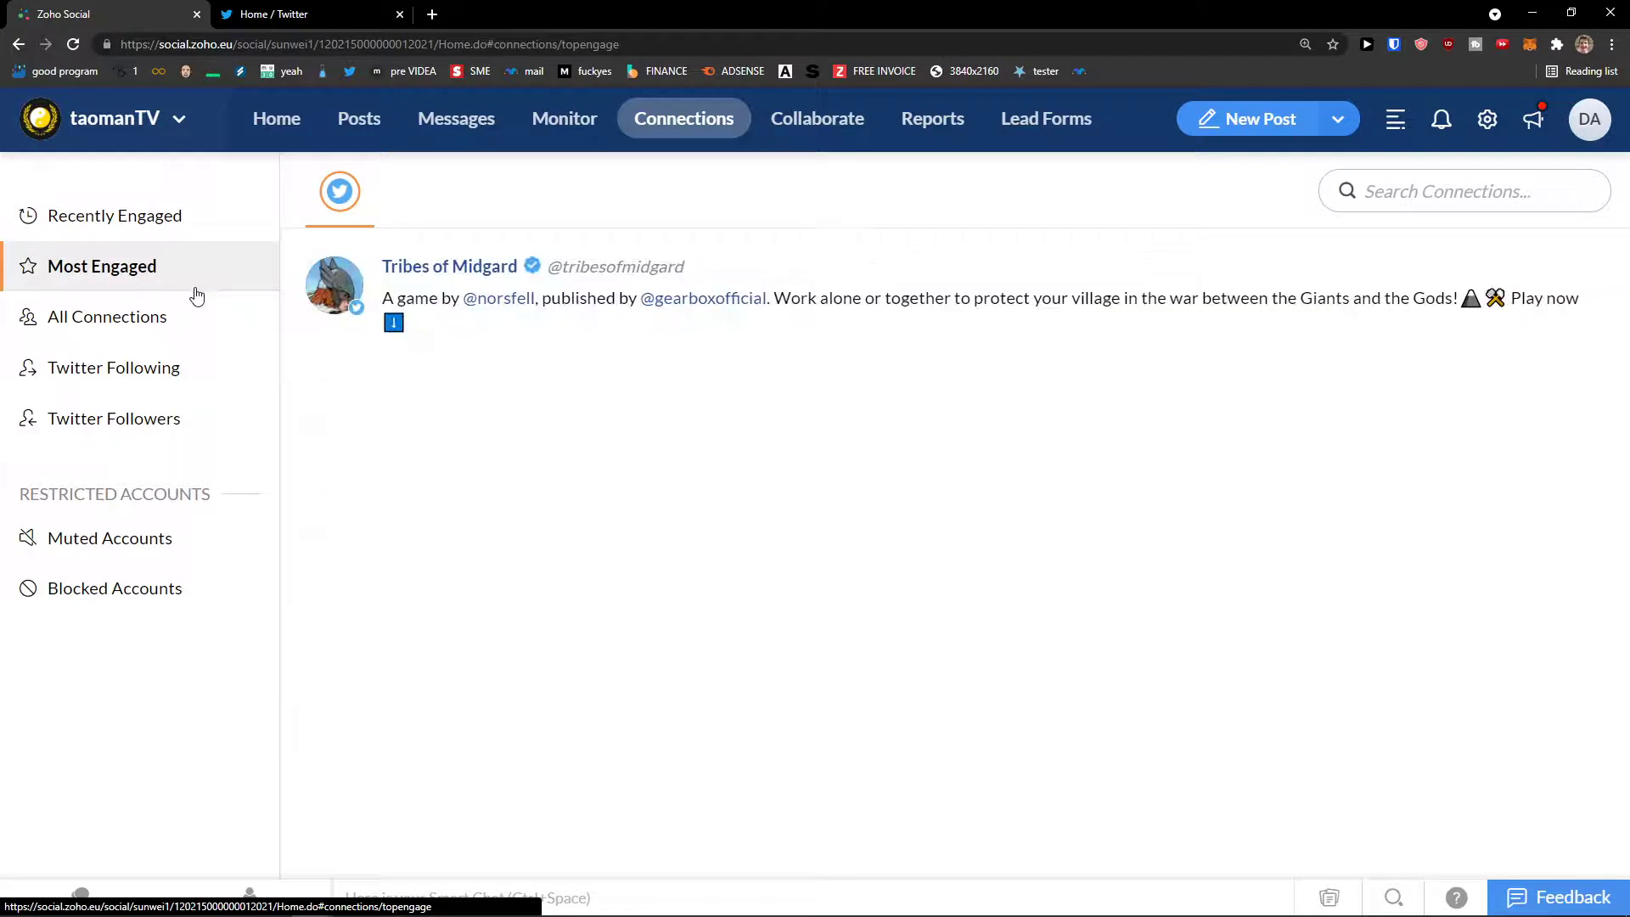
{"action": "left_click", "coordinate": [181, 318]}
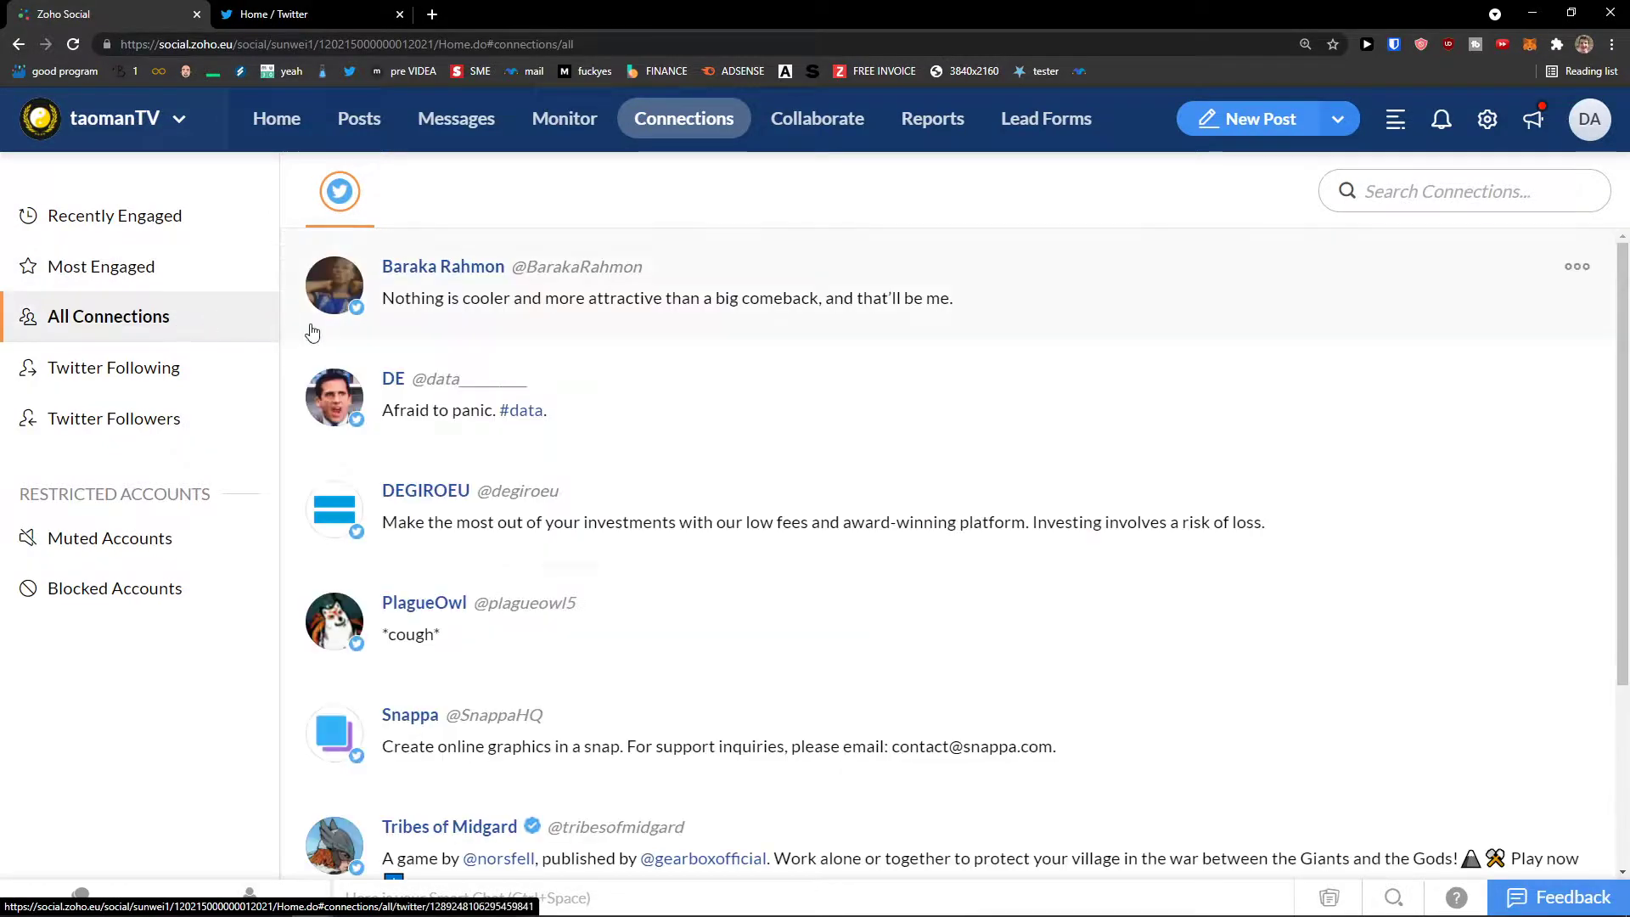
{"action": "scroll", "coordinate": [306, 374], "scroll_direction": "down", "scroll_amount": 2}
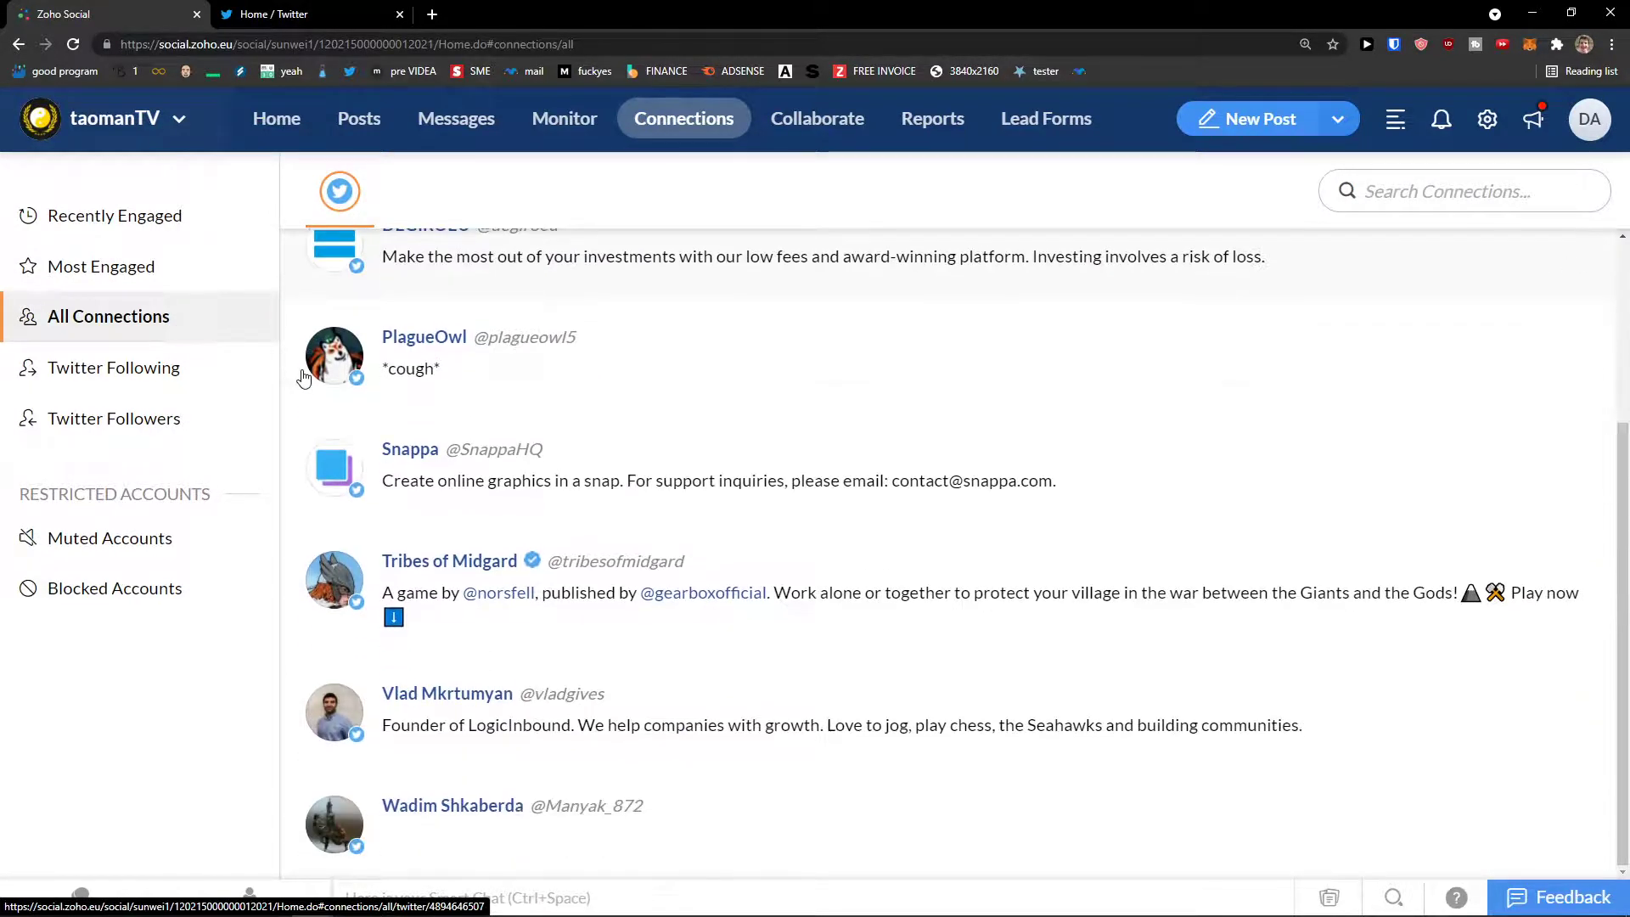
{"action": "scroll", "coordinate": [303, 376], "scroll_direction": "up", "scroll_amount": 3}
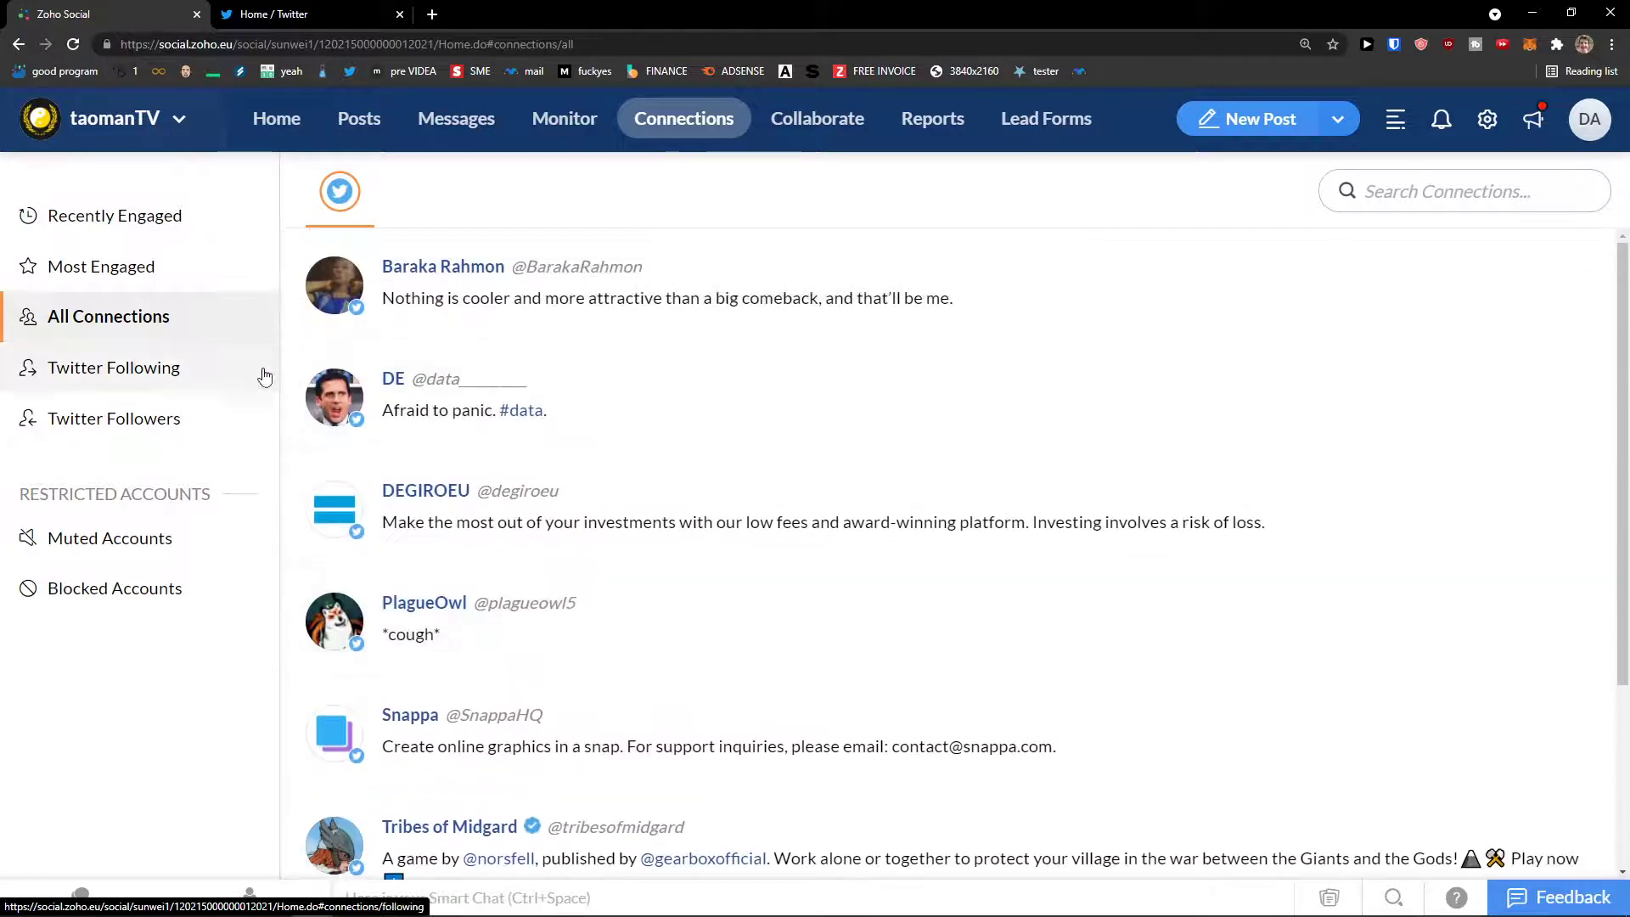
{"action": "left_click", "coordinate": [180, 368]}
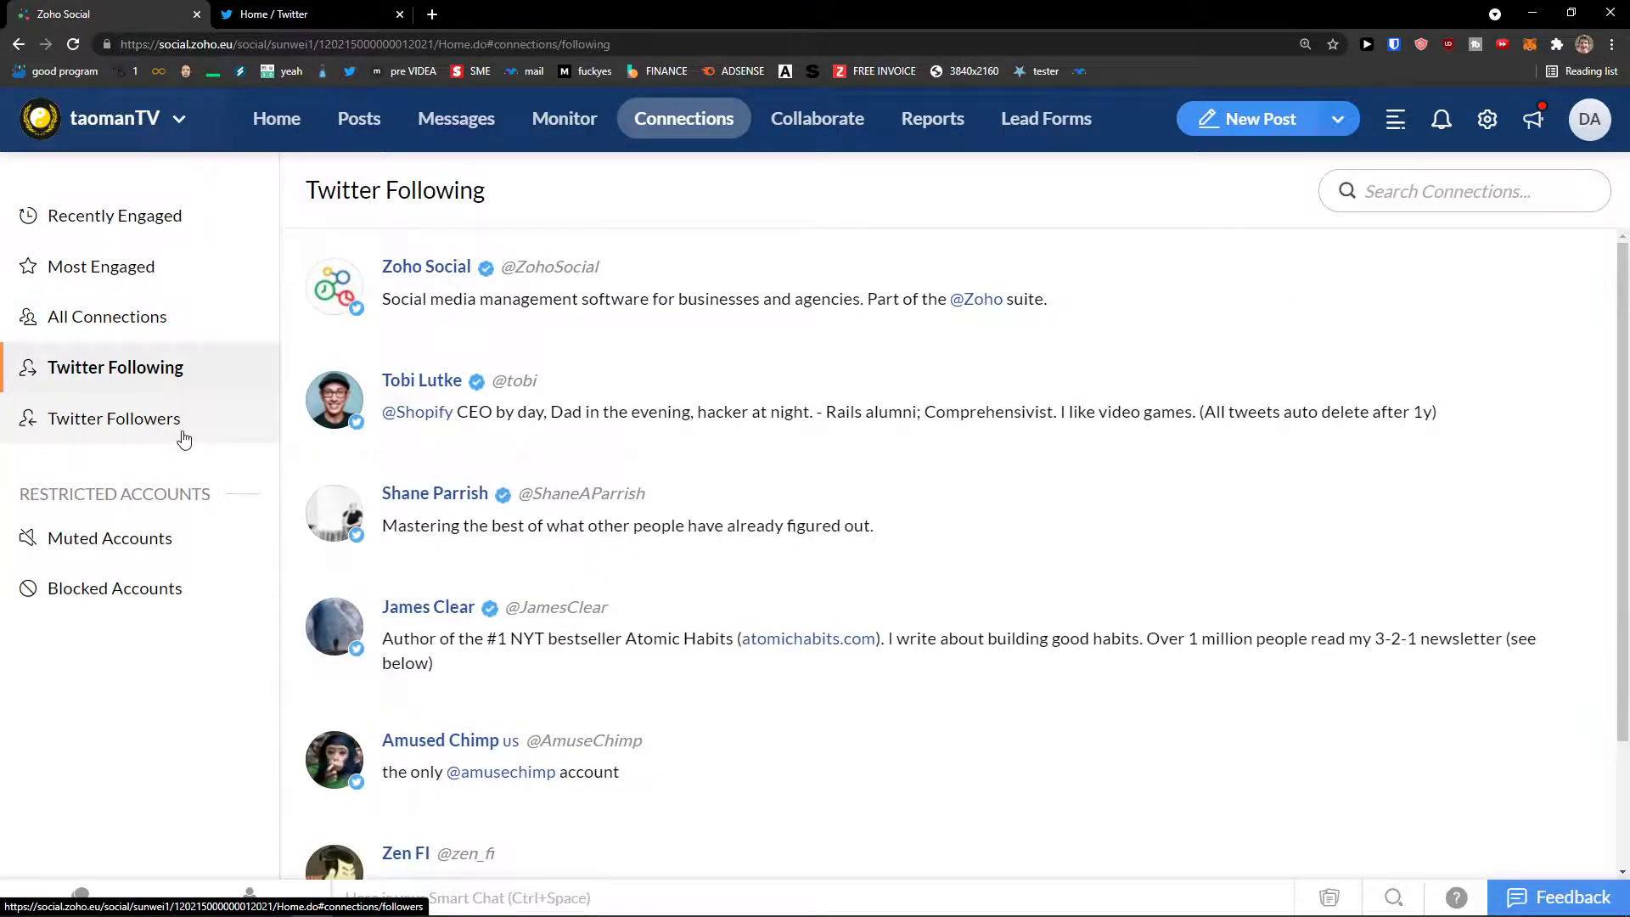
{"action": "left_click", "coordinate": [181, 422]}
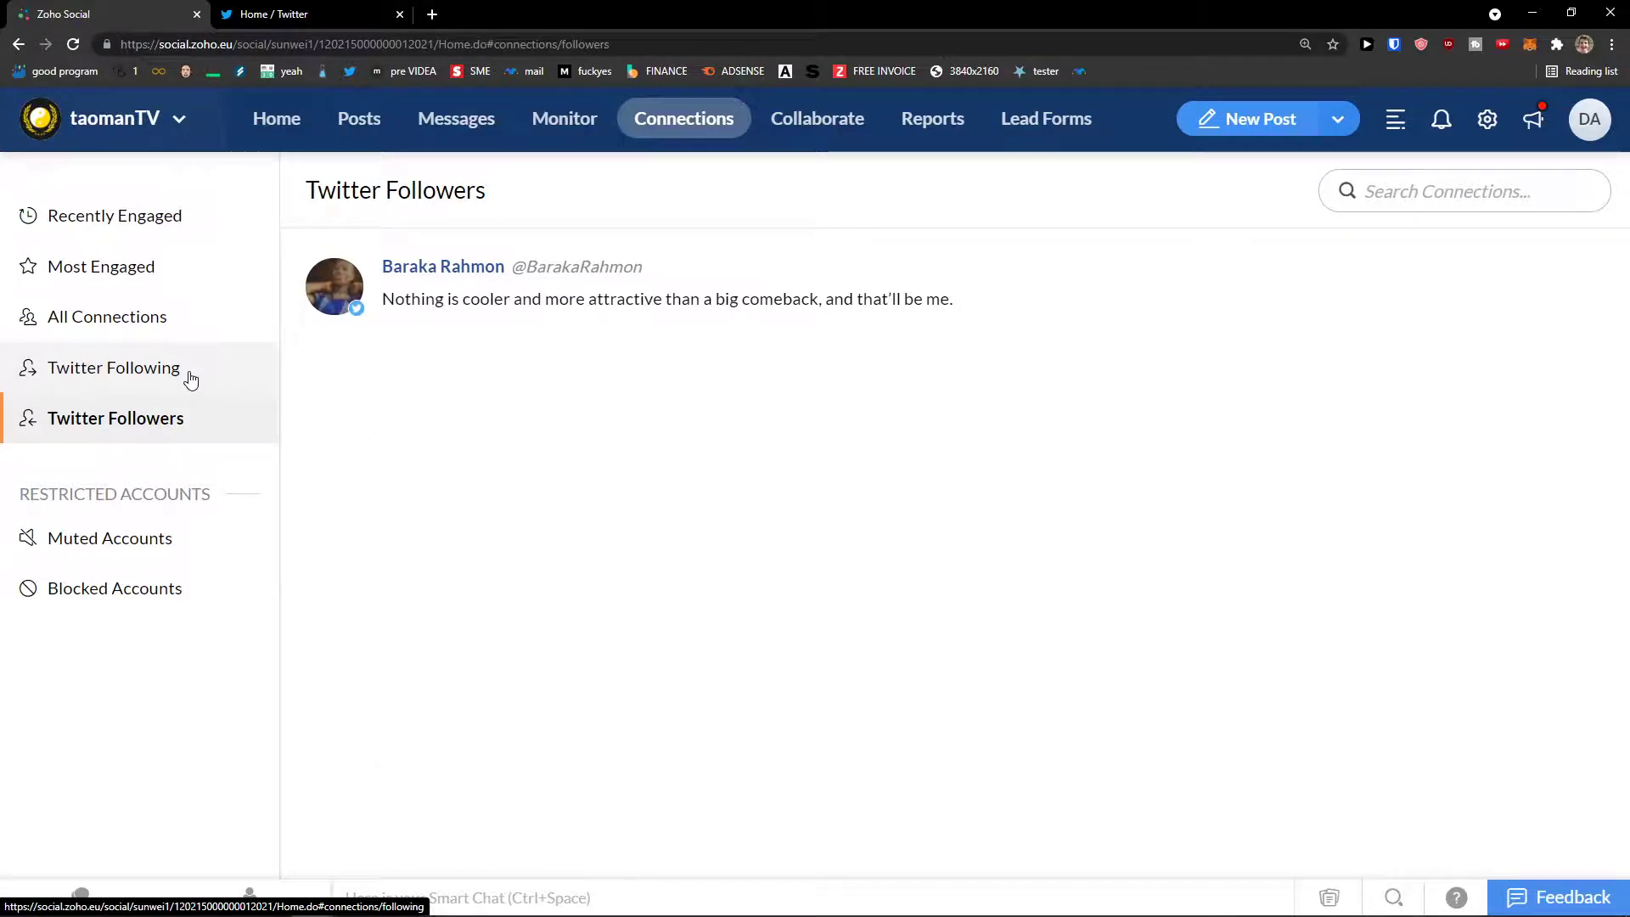
{"action": "left_click", "coordinate": [190, 379]}
{"action": "scroll", "coordinate": [321, 391], "scroll_direction": "down", "scroll_amount": 1}
{"action": "scroll", "coordinate": [321, 390], "scroll_direction": "up", "scroll_amount": 1}
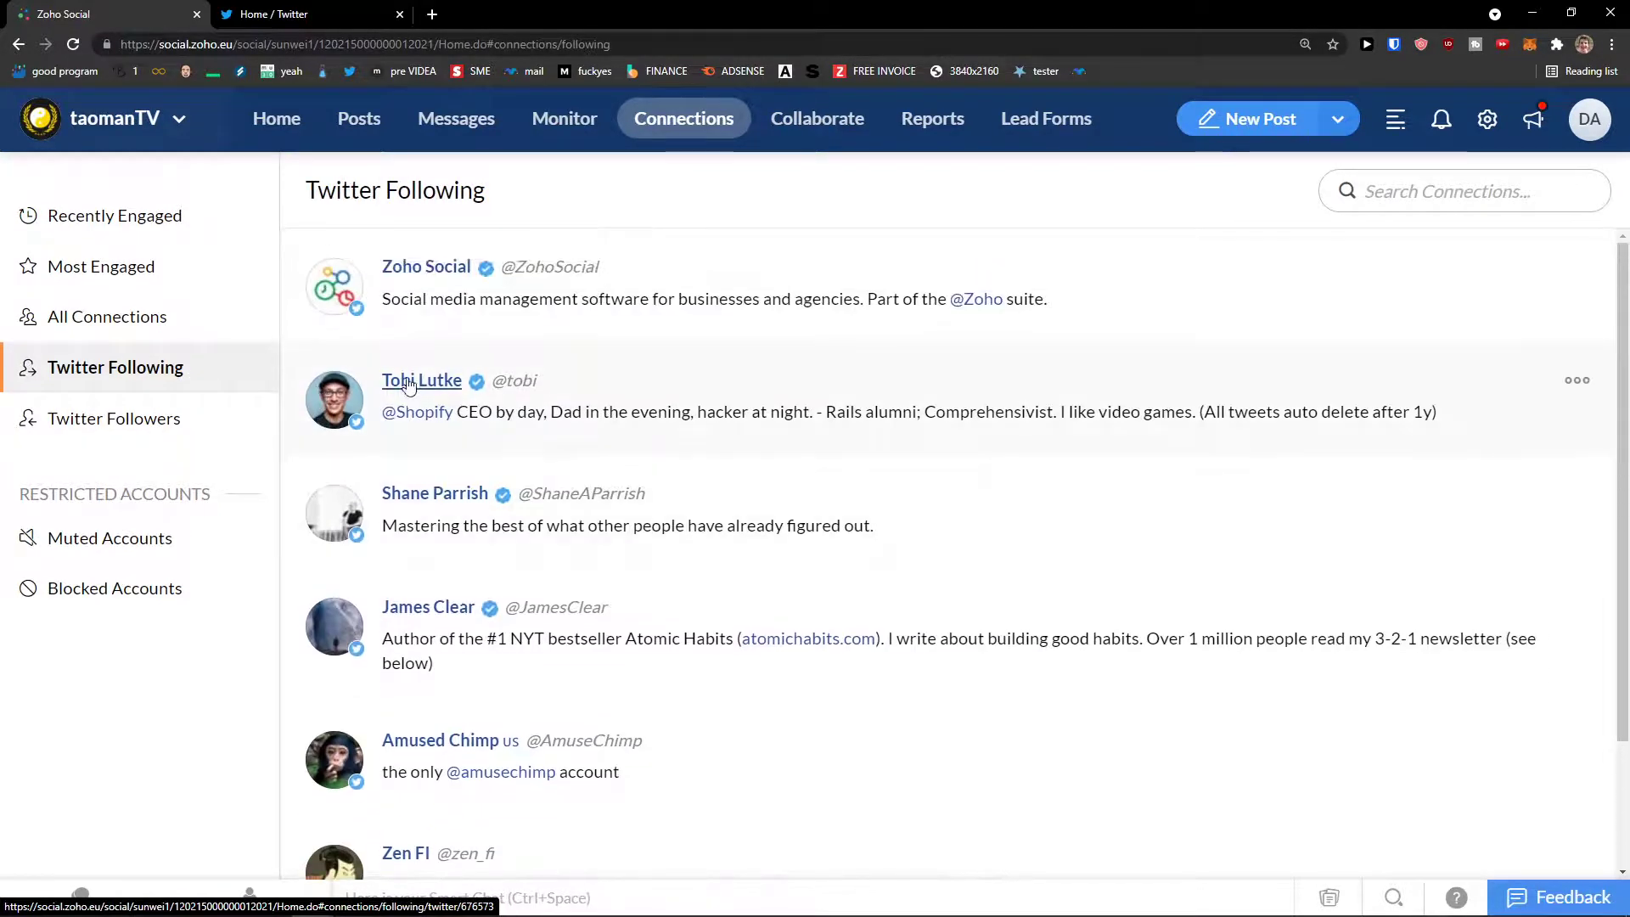
{"action": "scroll", "coordinate": [293, 428], "scroll_direction": "down", "scroll_amount": 2}
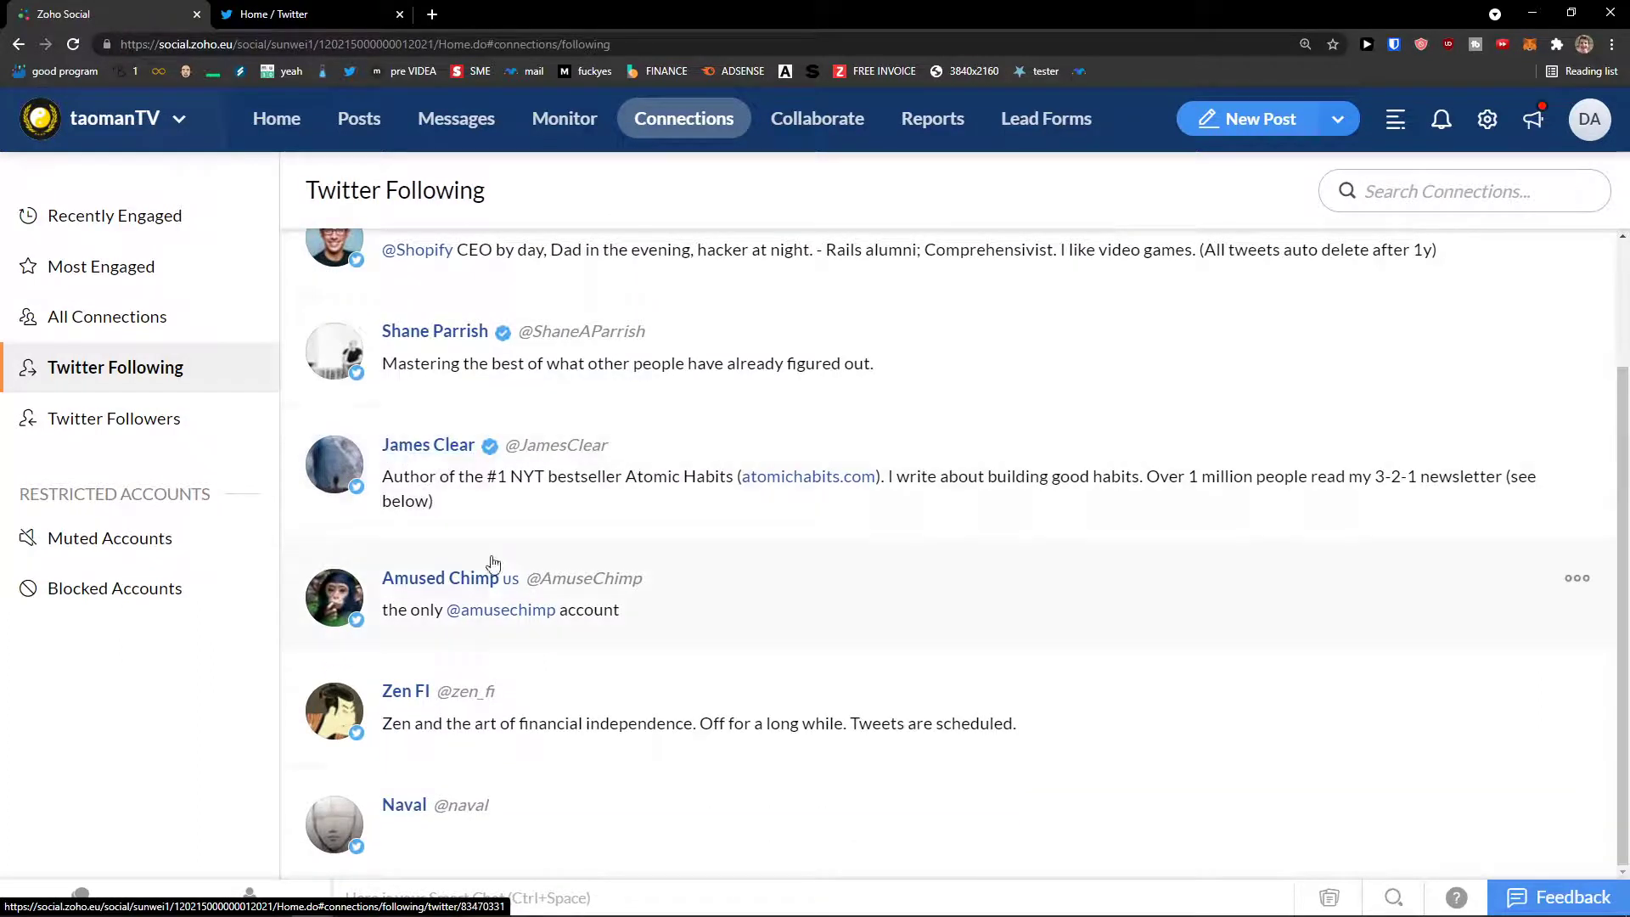
Step: Open a followed account's profile in a background tab, then show Recently Engaged connections
{"action": "middle_click", "coordinate": [470, 581]}
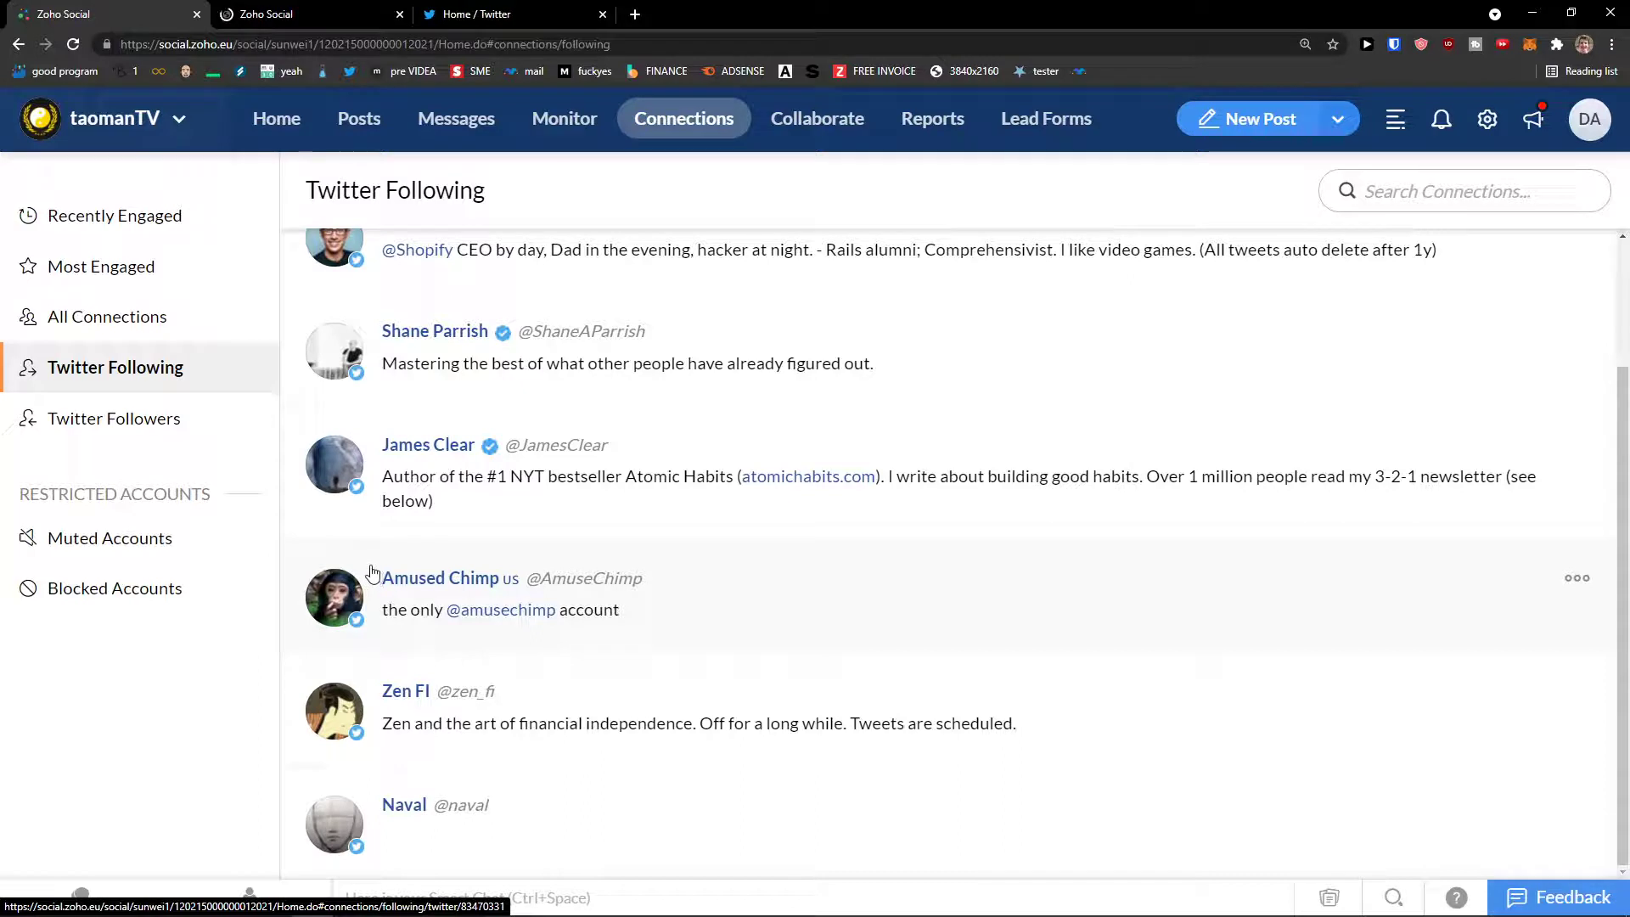
{"action": "scroll", "coordinate": [369, 568], "scroll_direction": "up", "scroll_amount": 2}
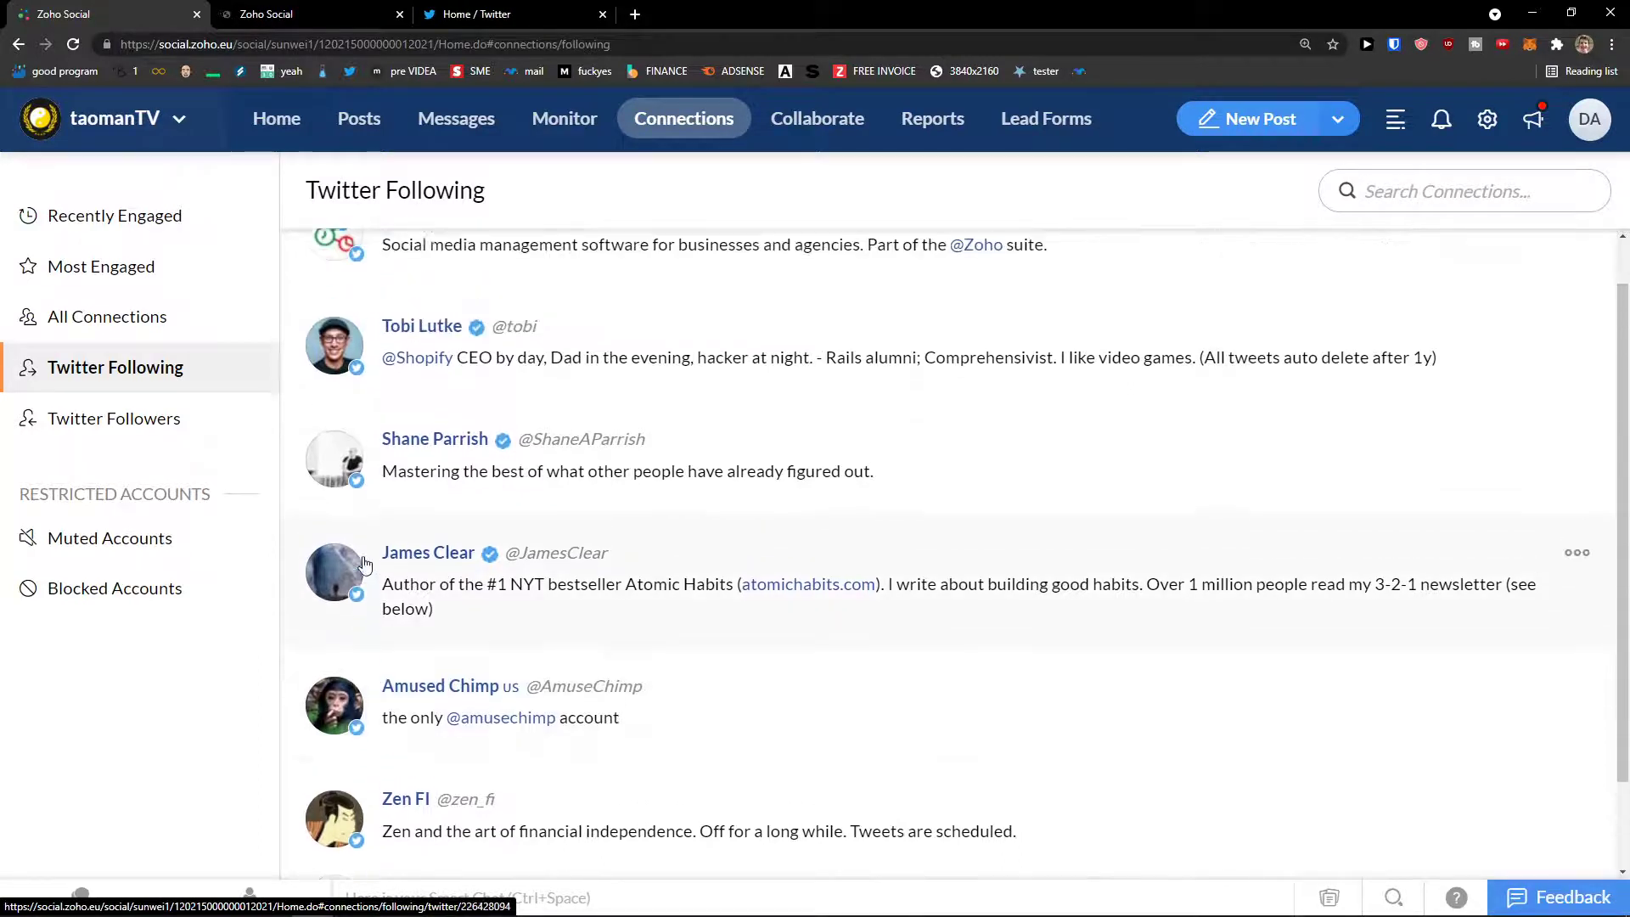
{"action": "left_click", "coordinate": [183, 420]}
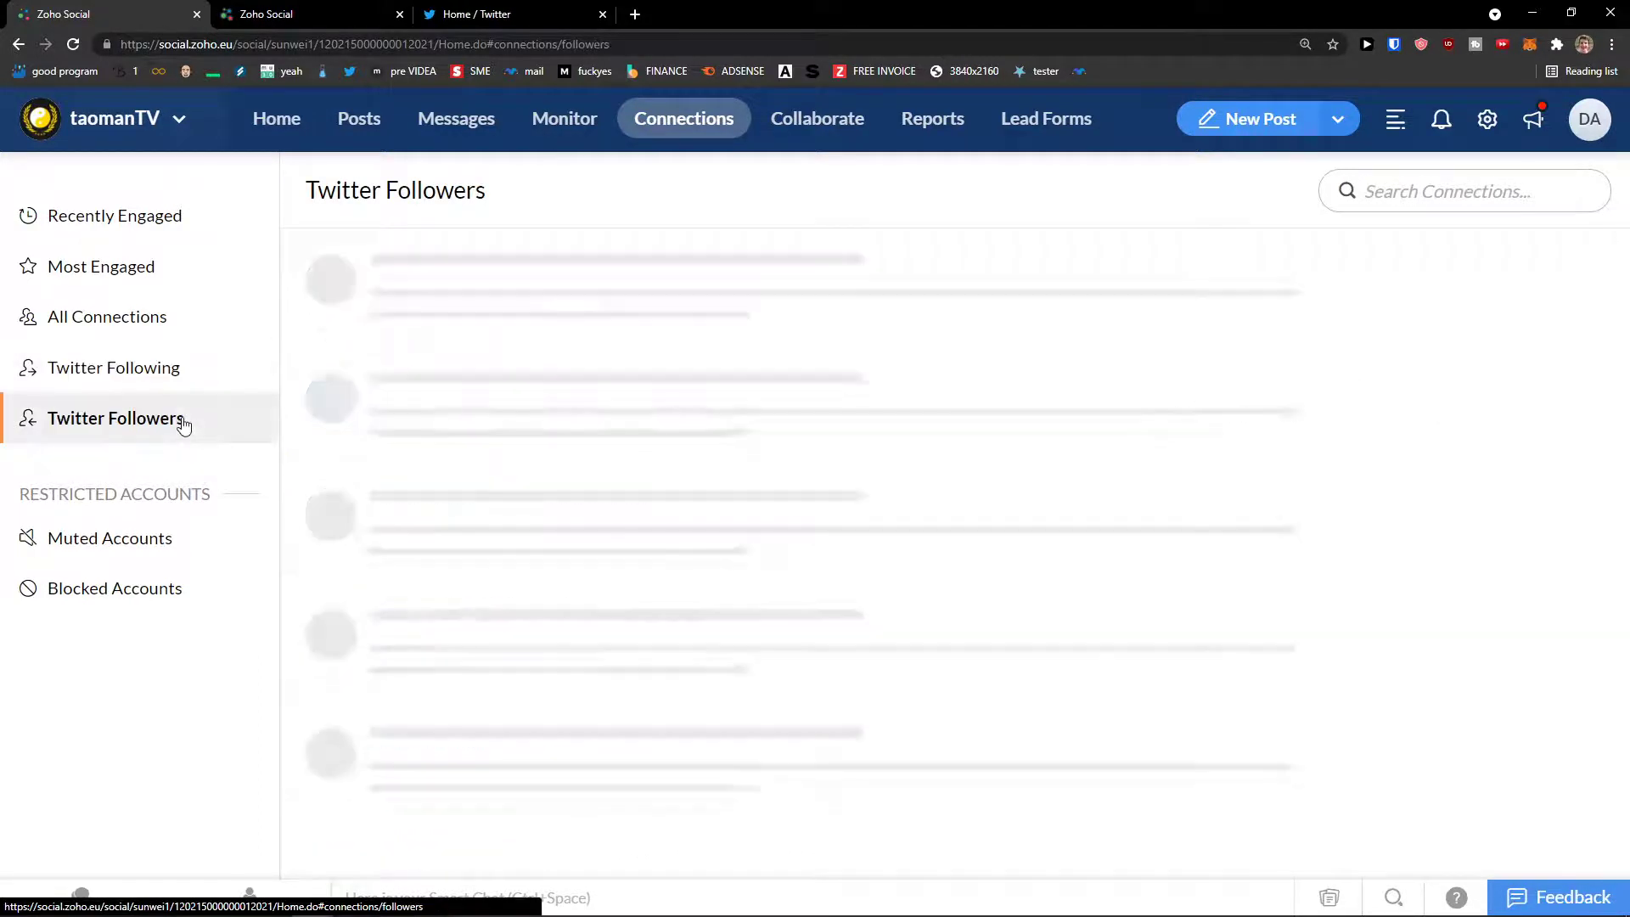
{"action": "left_click", "coordinate": [164, 364]}
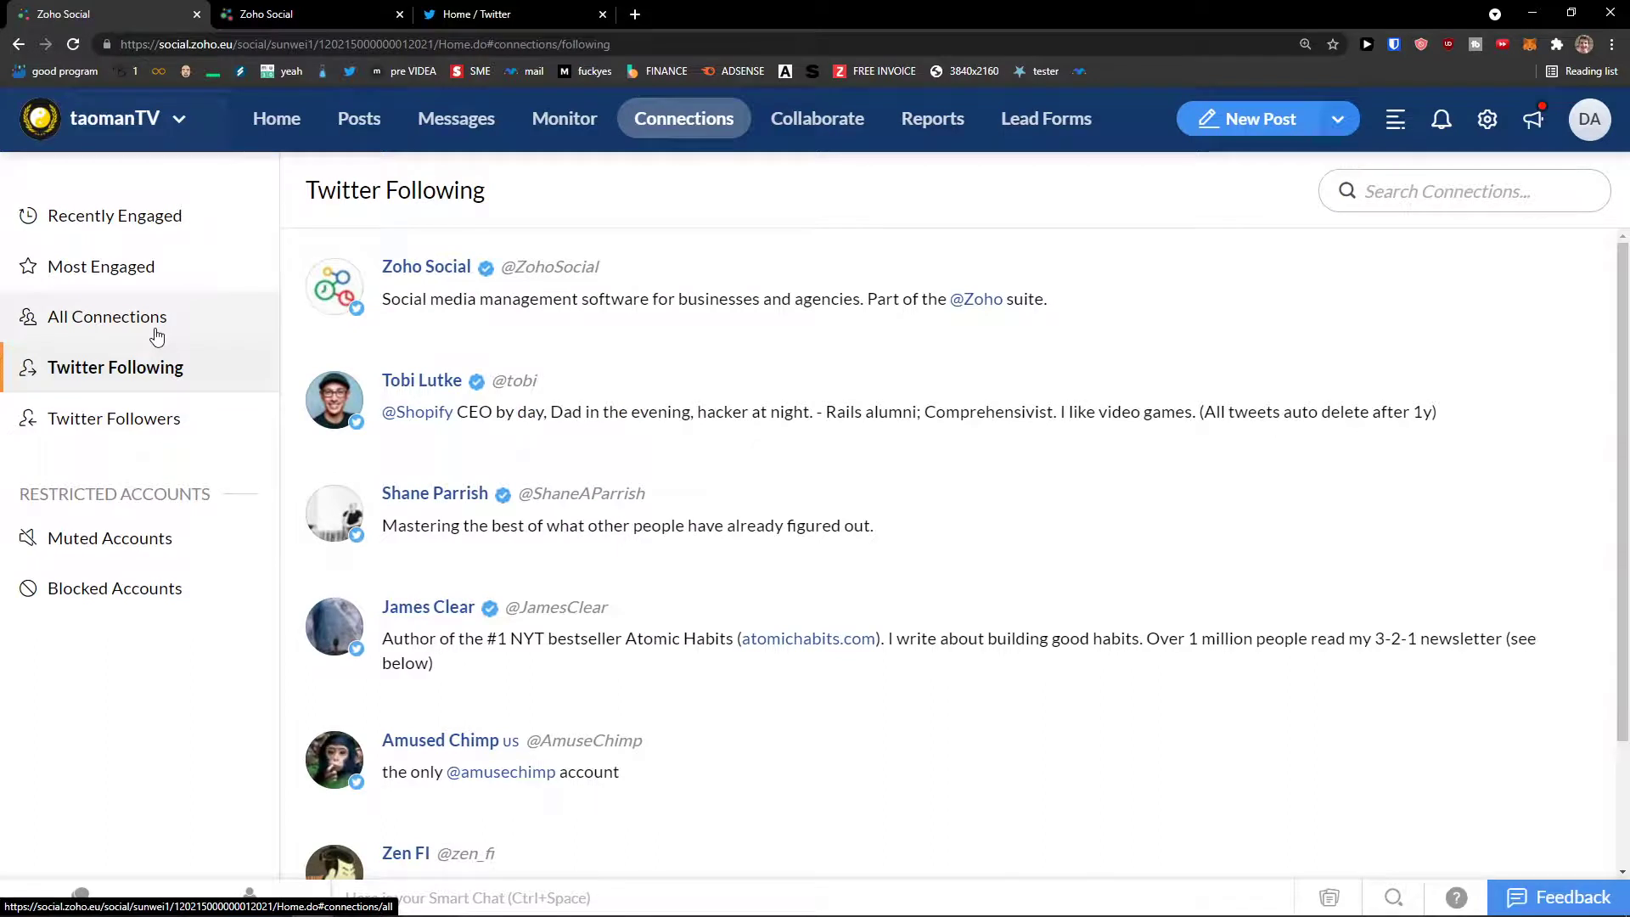
{"action": "left_click", "coordinate": [132, 219]}
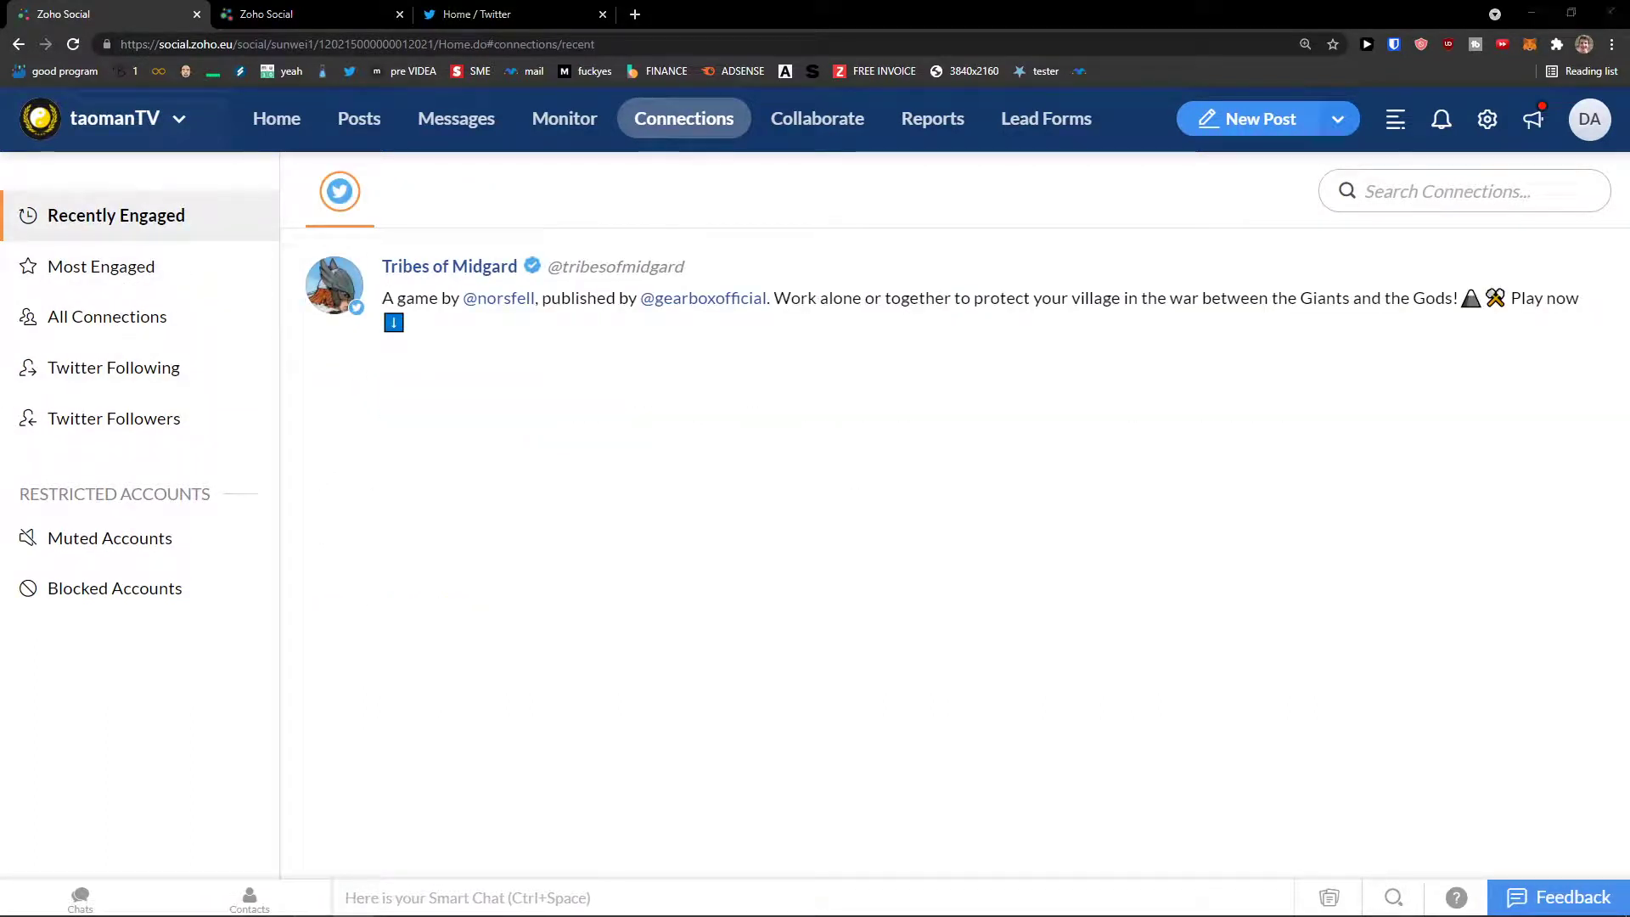
{"action": "left_click", "coordinate": [816, 119]}
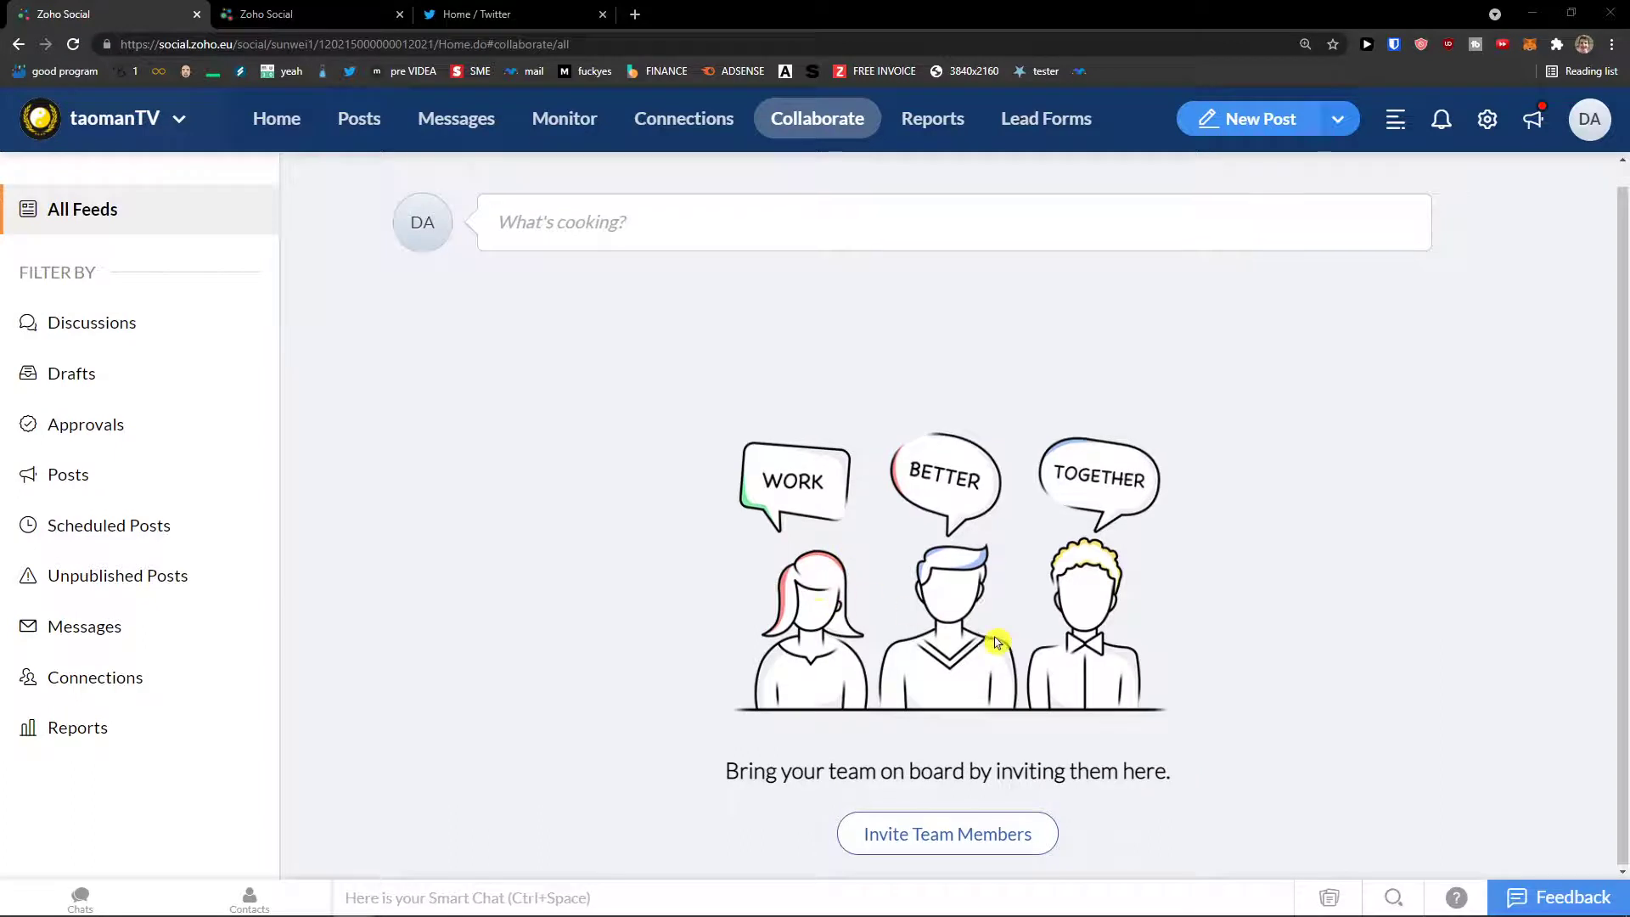
Step: Share the discussion 'Hey Guys how is it!' in the Collaborate feed
{"action": "left_click", "coordinate": [708, 255]}
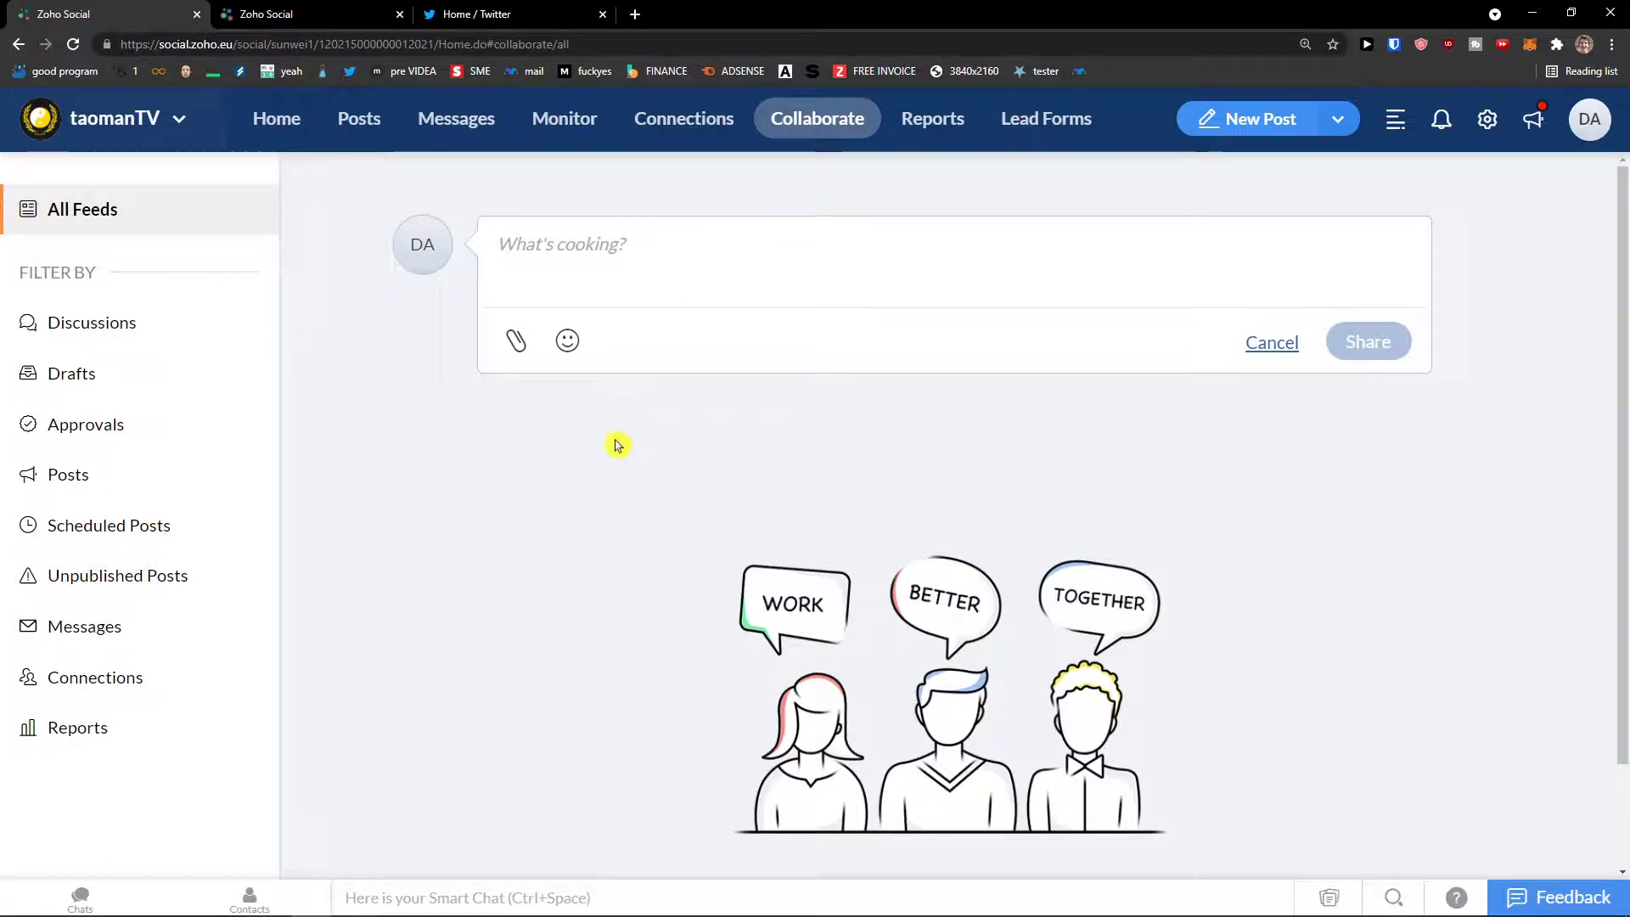
{"action": "type", "text": "hEY GU"}
{"action": "key", "text": "ctrl+a"}
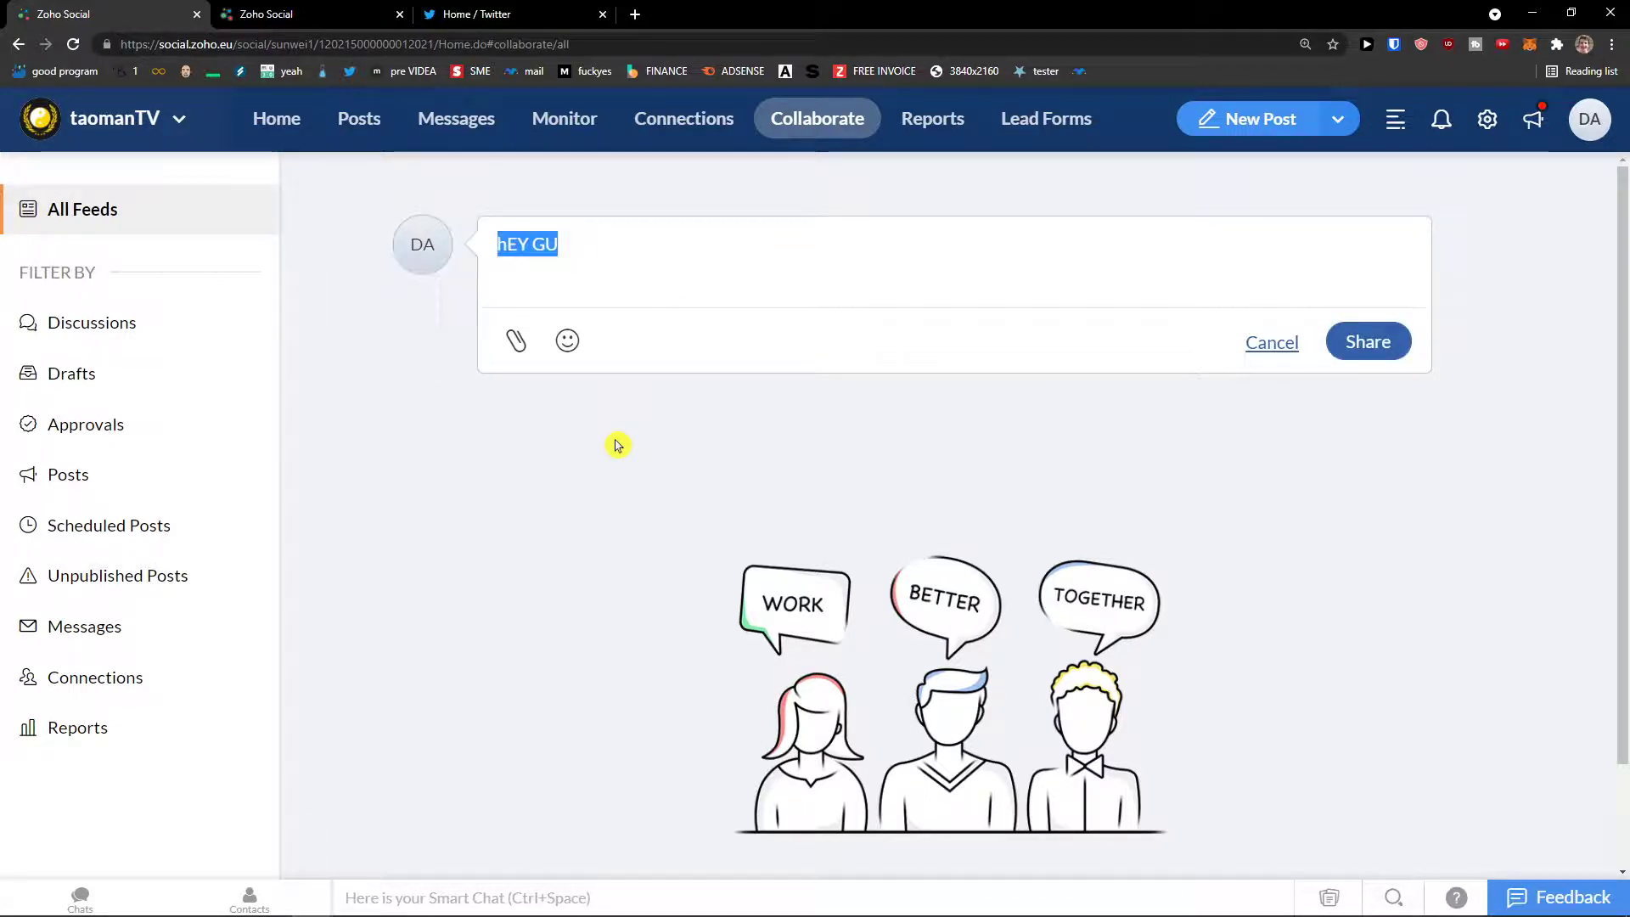
{"action": "type", "text": "Hey "}
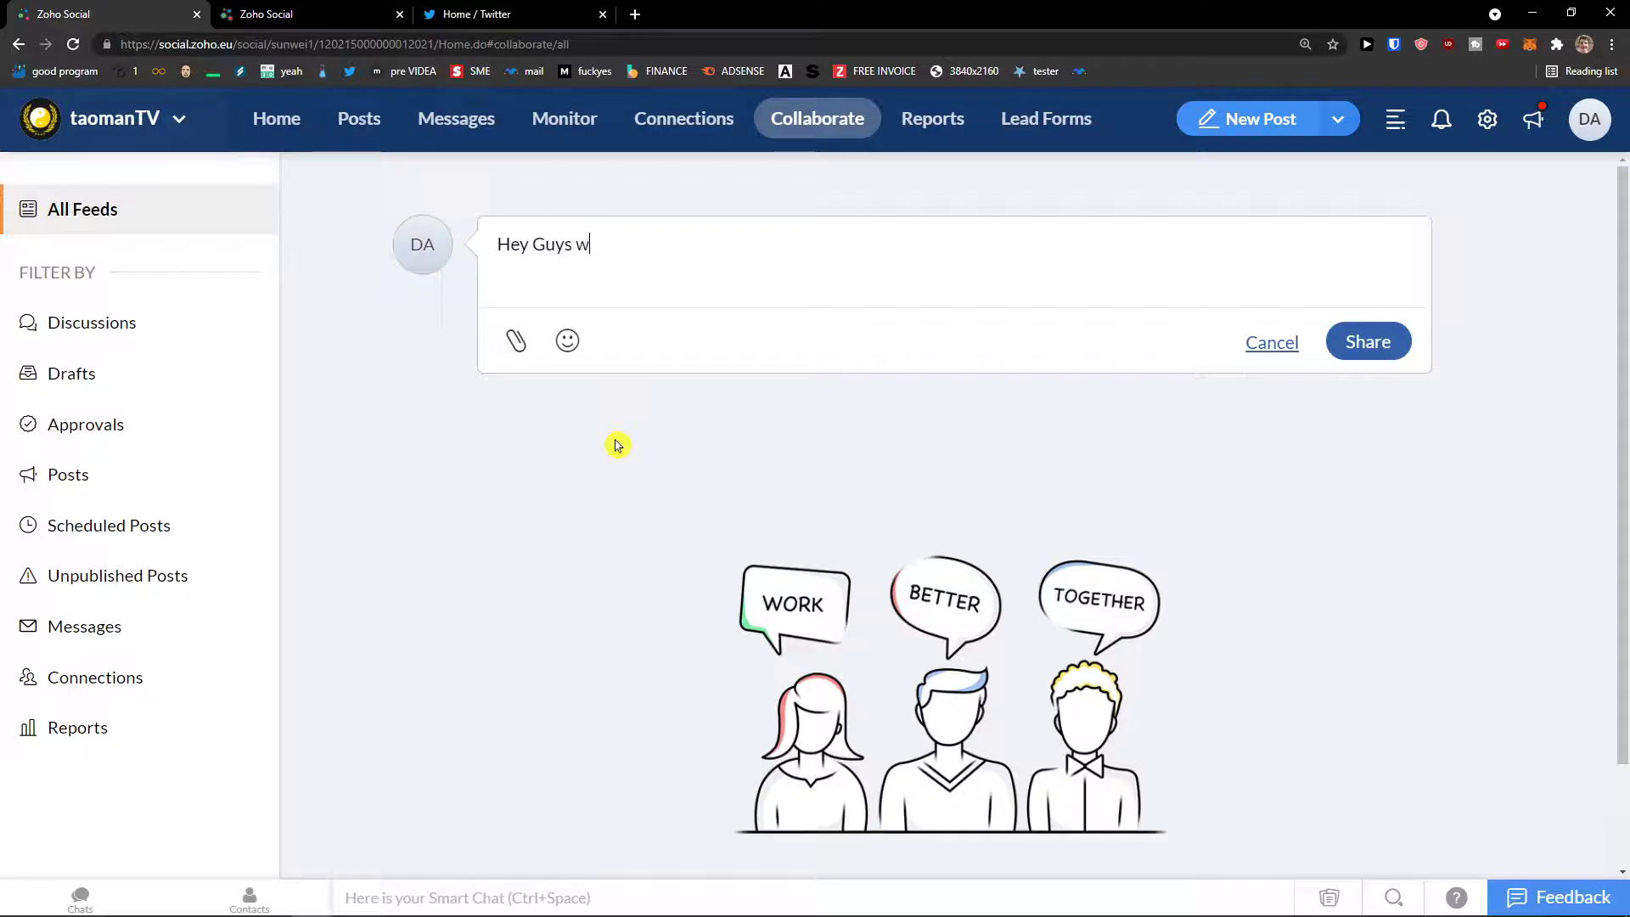
{"action": "type", "text": "Guys how is it"}
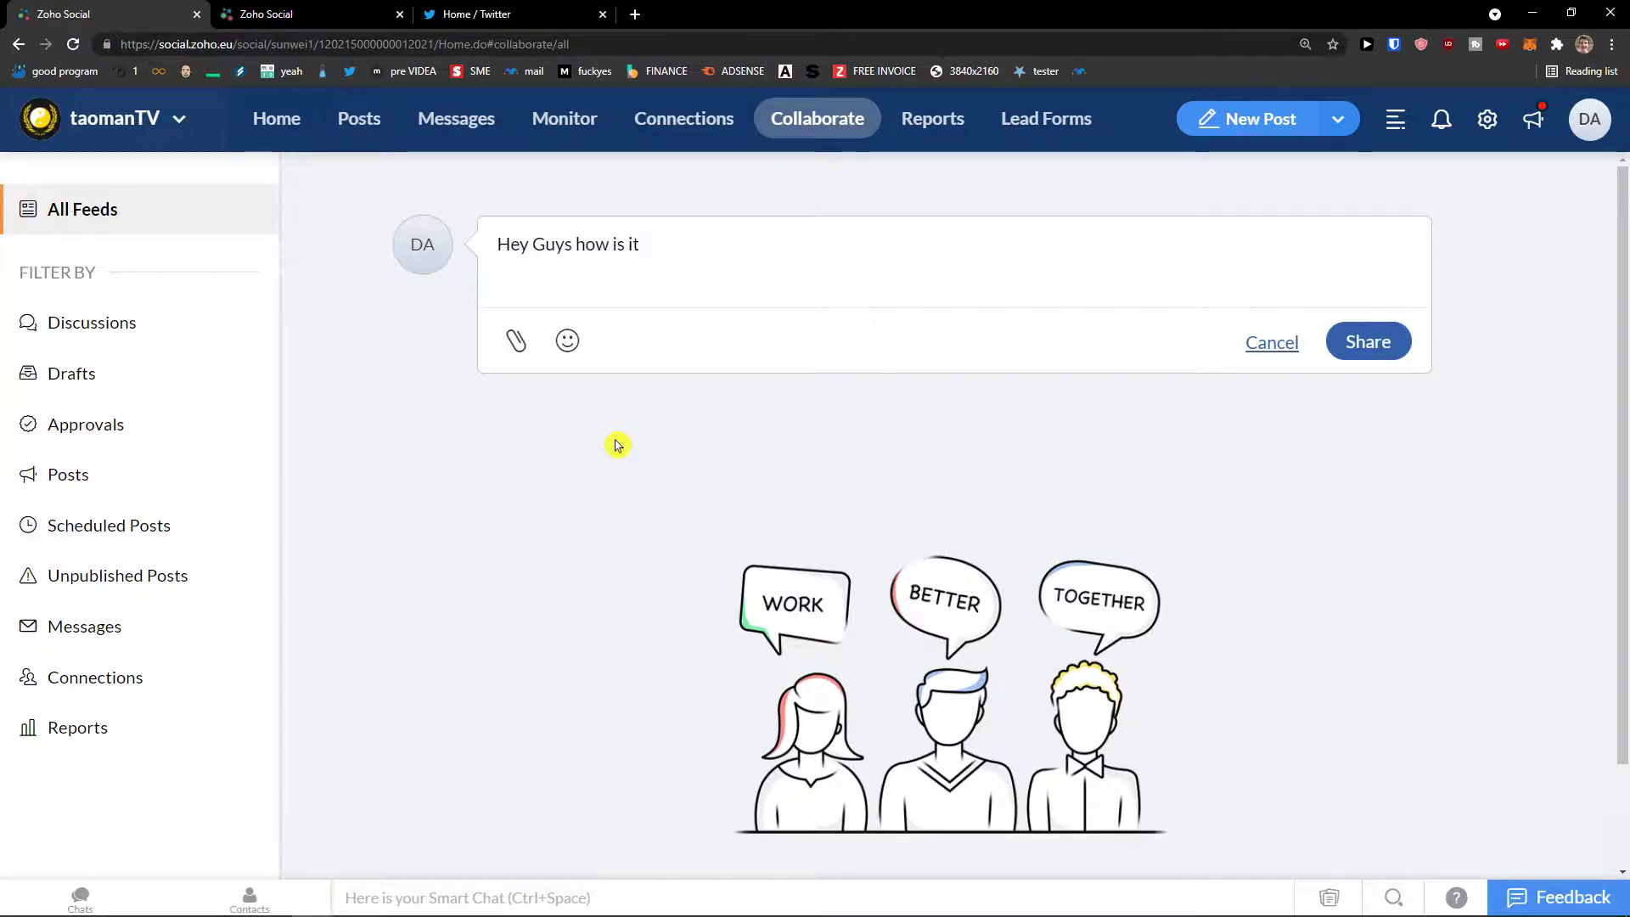
{"action": "type", "text": "!"}
{"action": "key", "text": "Return"}
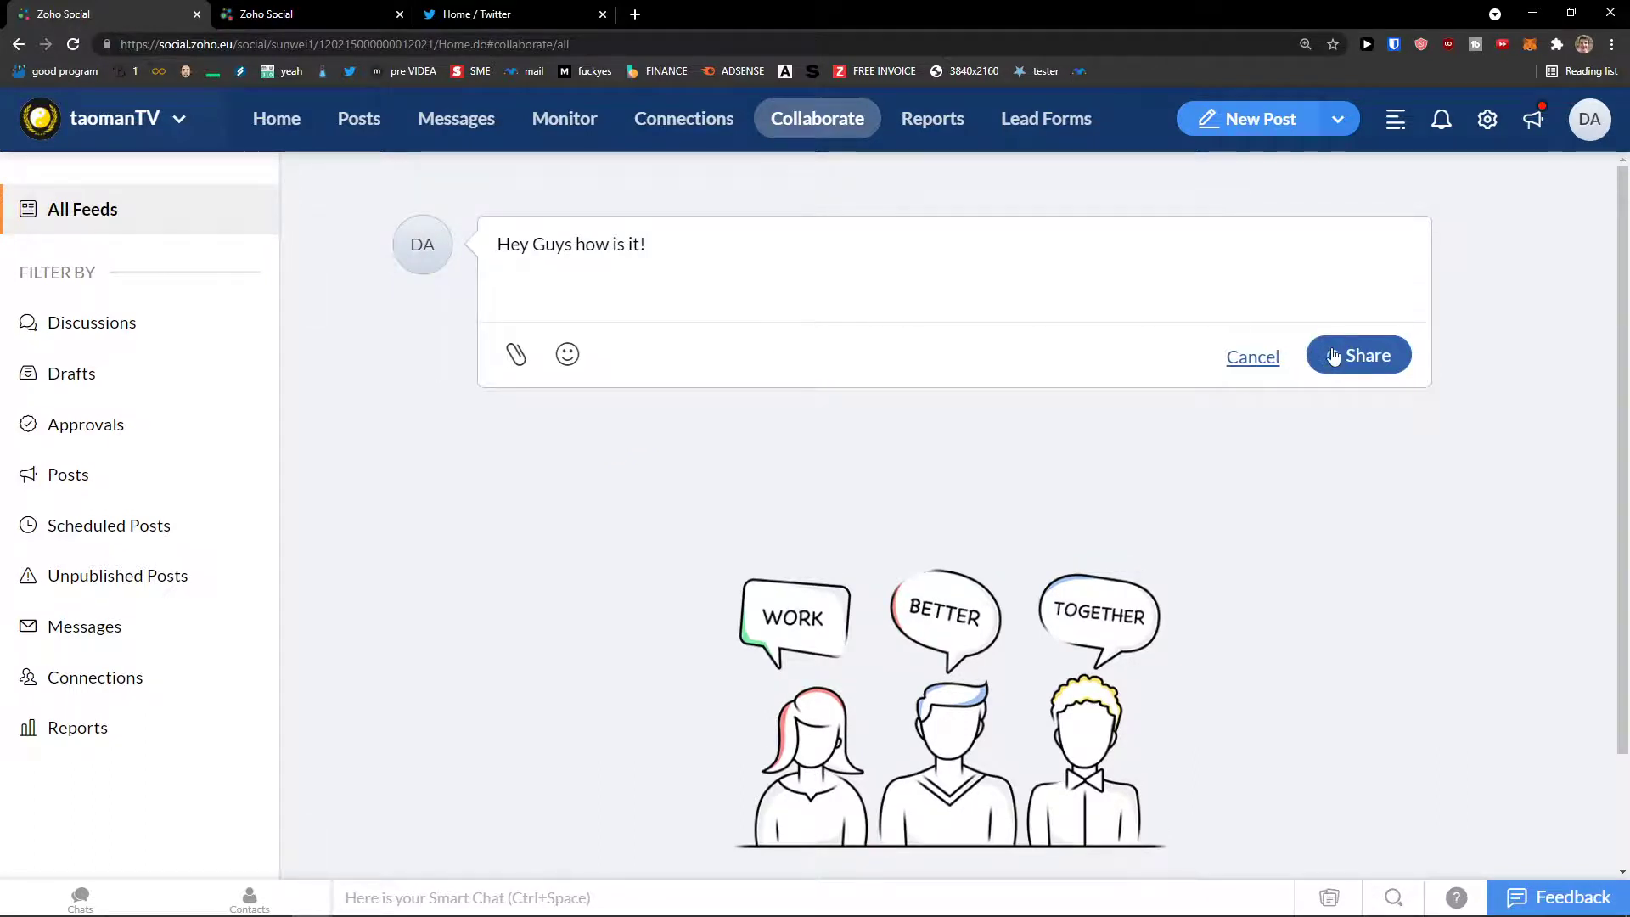
{"action": "left_click", "coordinate": [1335, 355]}
Step: Share a second discussion, 'Iam alone here lmao', and filter the feed to Discussions
{"action": "type", "text": "Ia"}
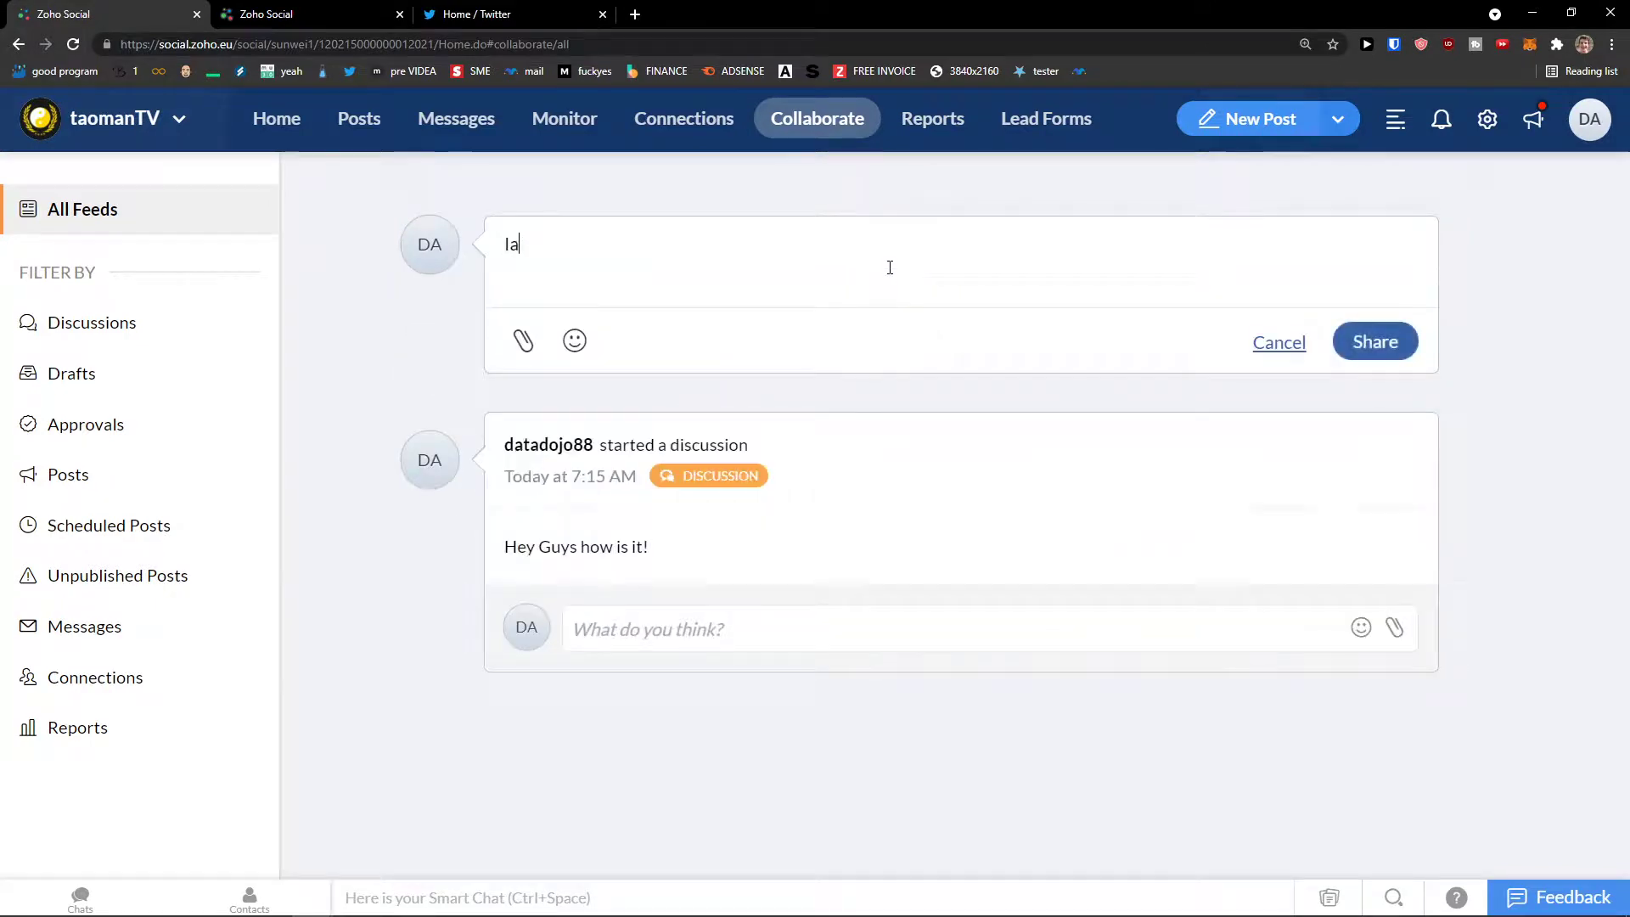
{"action": "type", "text": "m alone hjere lmao"}
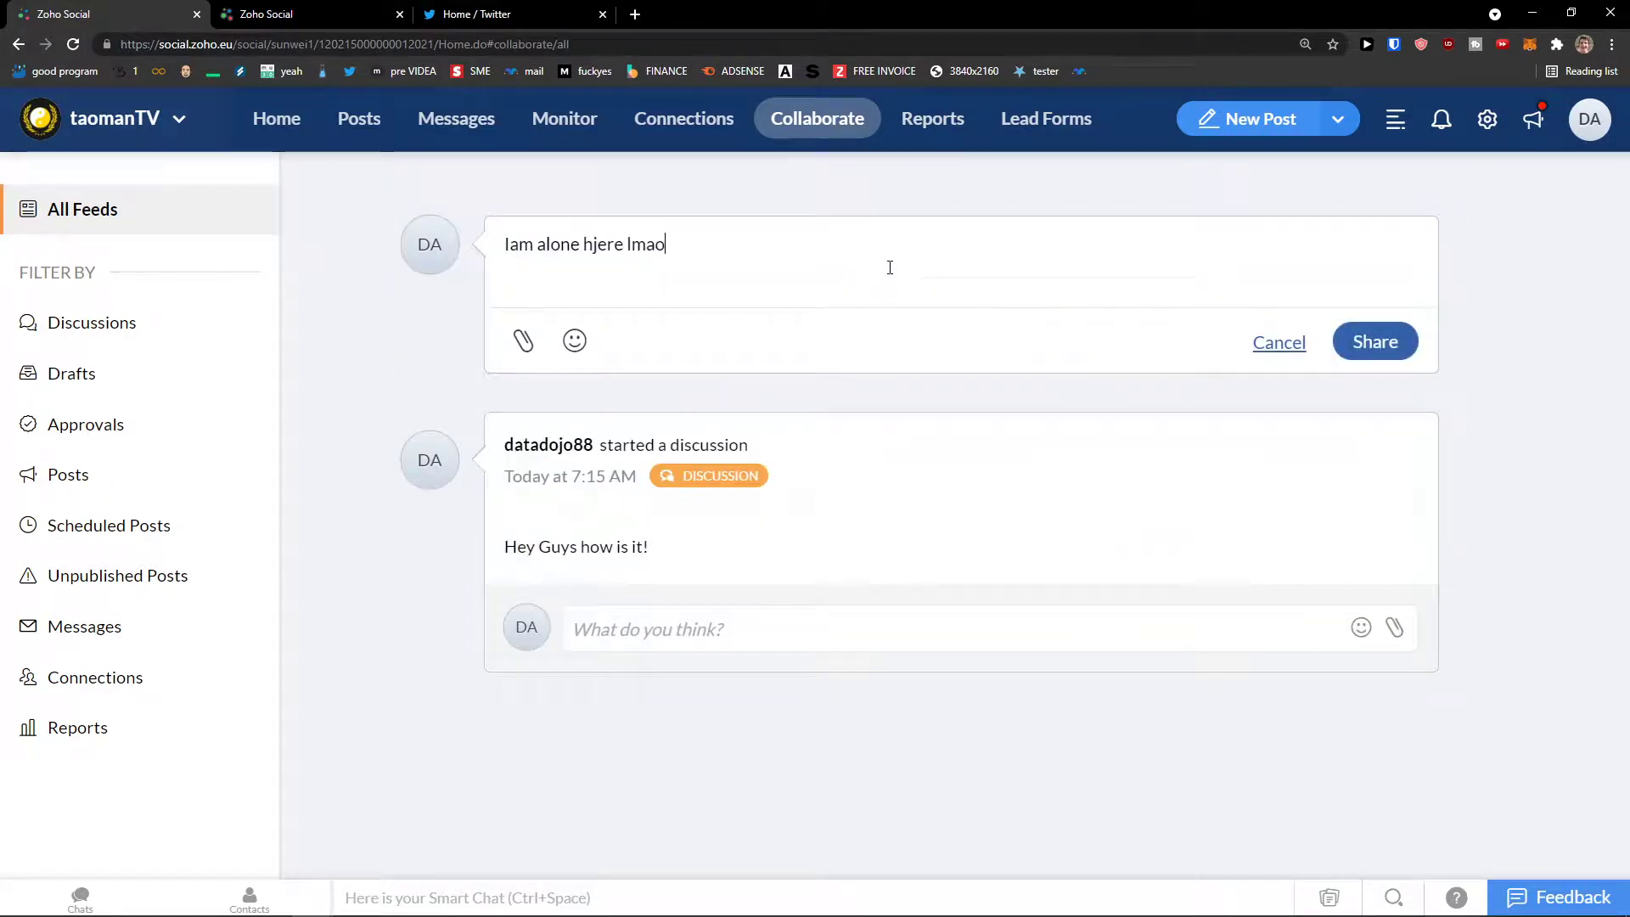
{"action": "key", "text": "BackSpace"}
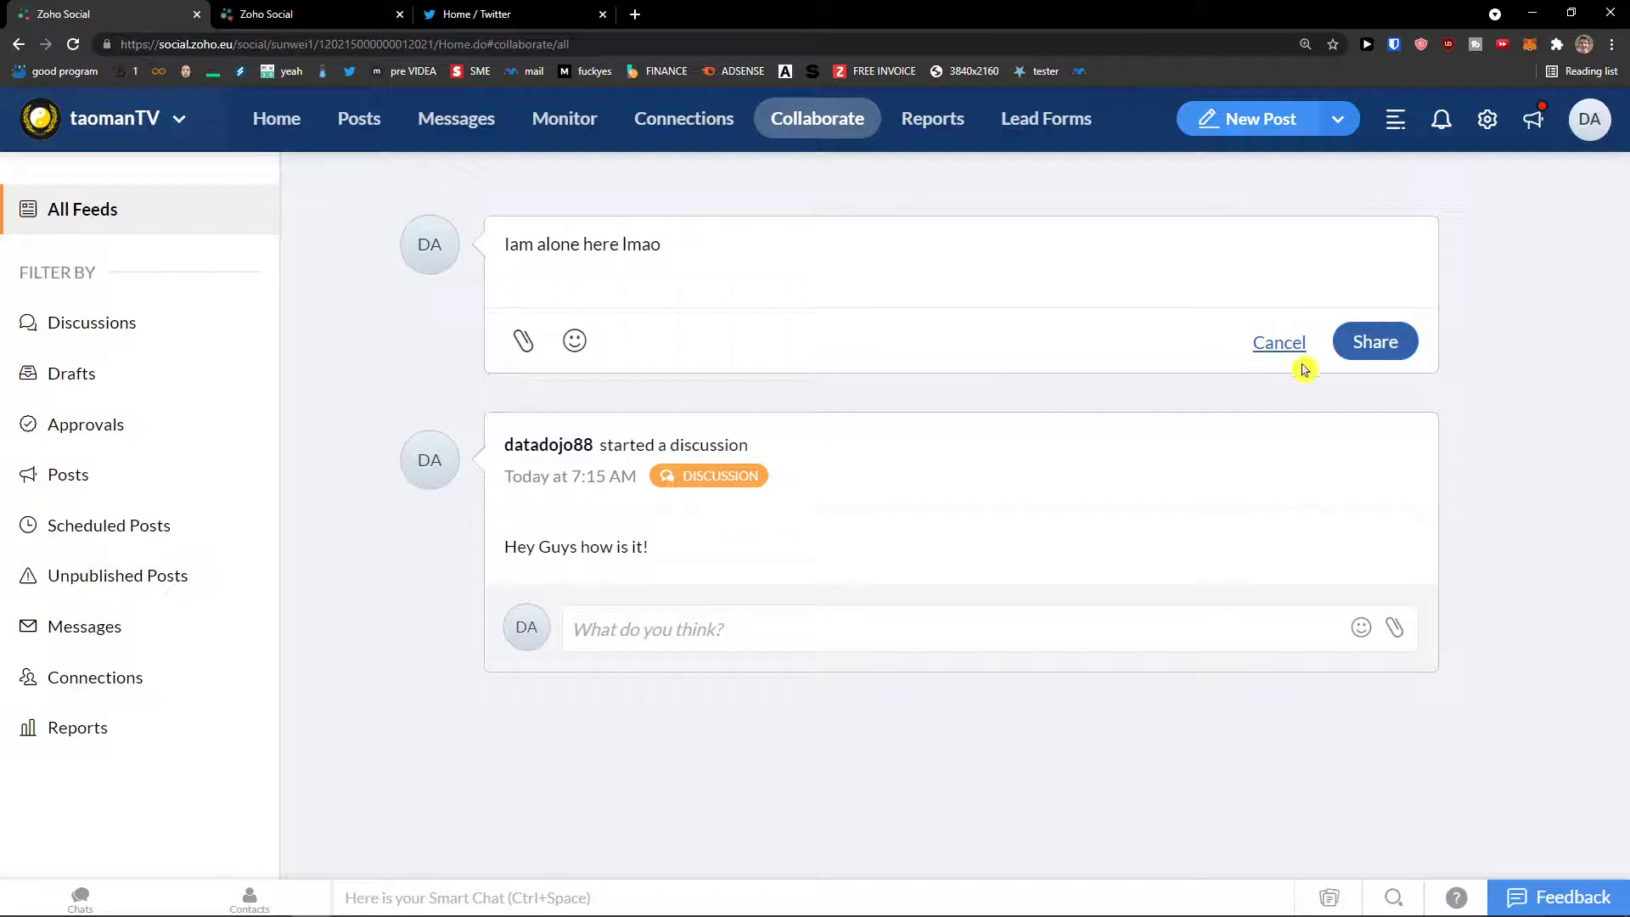
{"action": "left_click", "coordinate": [1368, 349]}
{"action": "scroll", "coordinate": [785, 408], "scroll_direction": "down", "scroll_amount": 2}
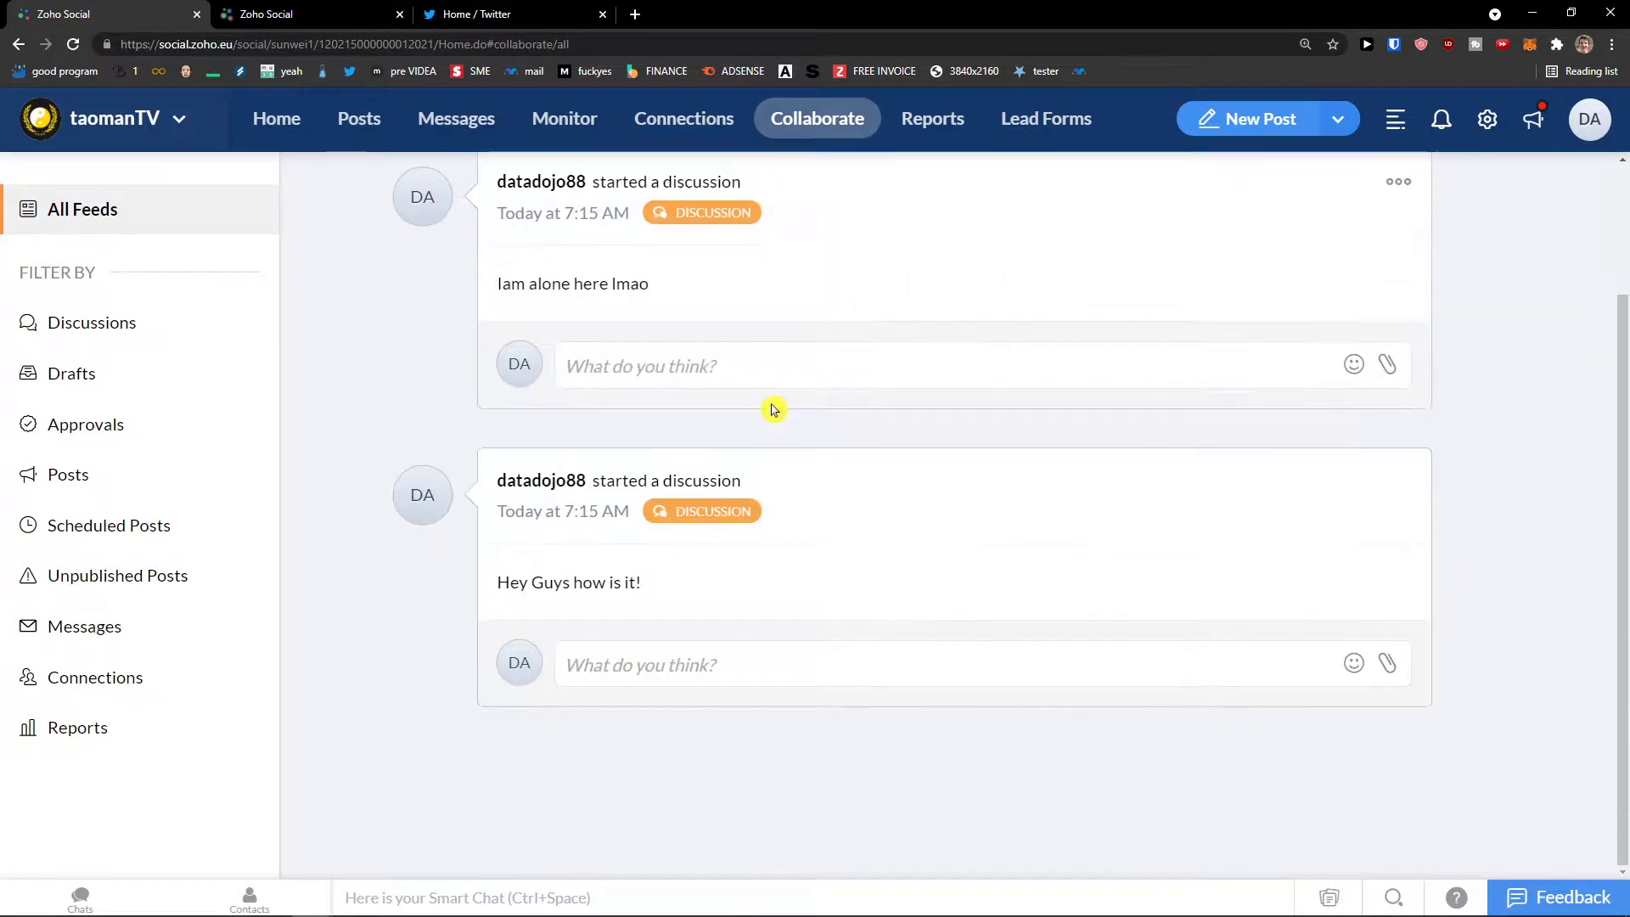
{"action": "scroll", "coordinate": [770, 407], "scroll_direction": "up", "scroll_amount": 2}
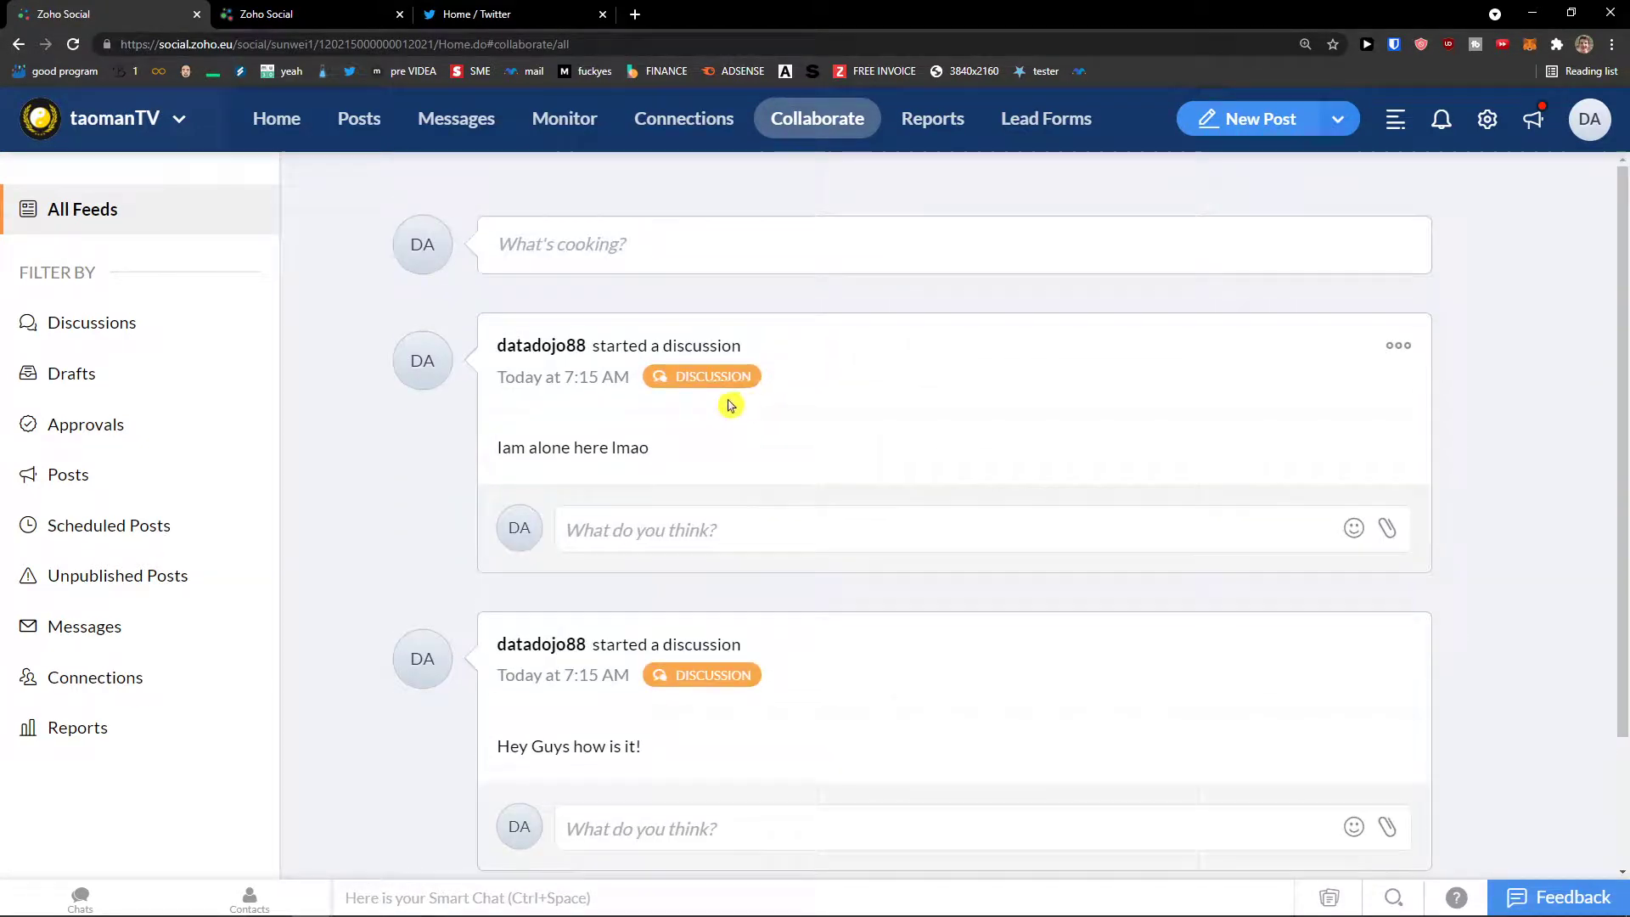
{"action": "scroll", "coordinate": [713, 406], "scroll_direction": "down", "scroll_amount": 2}
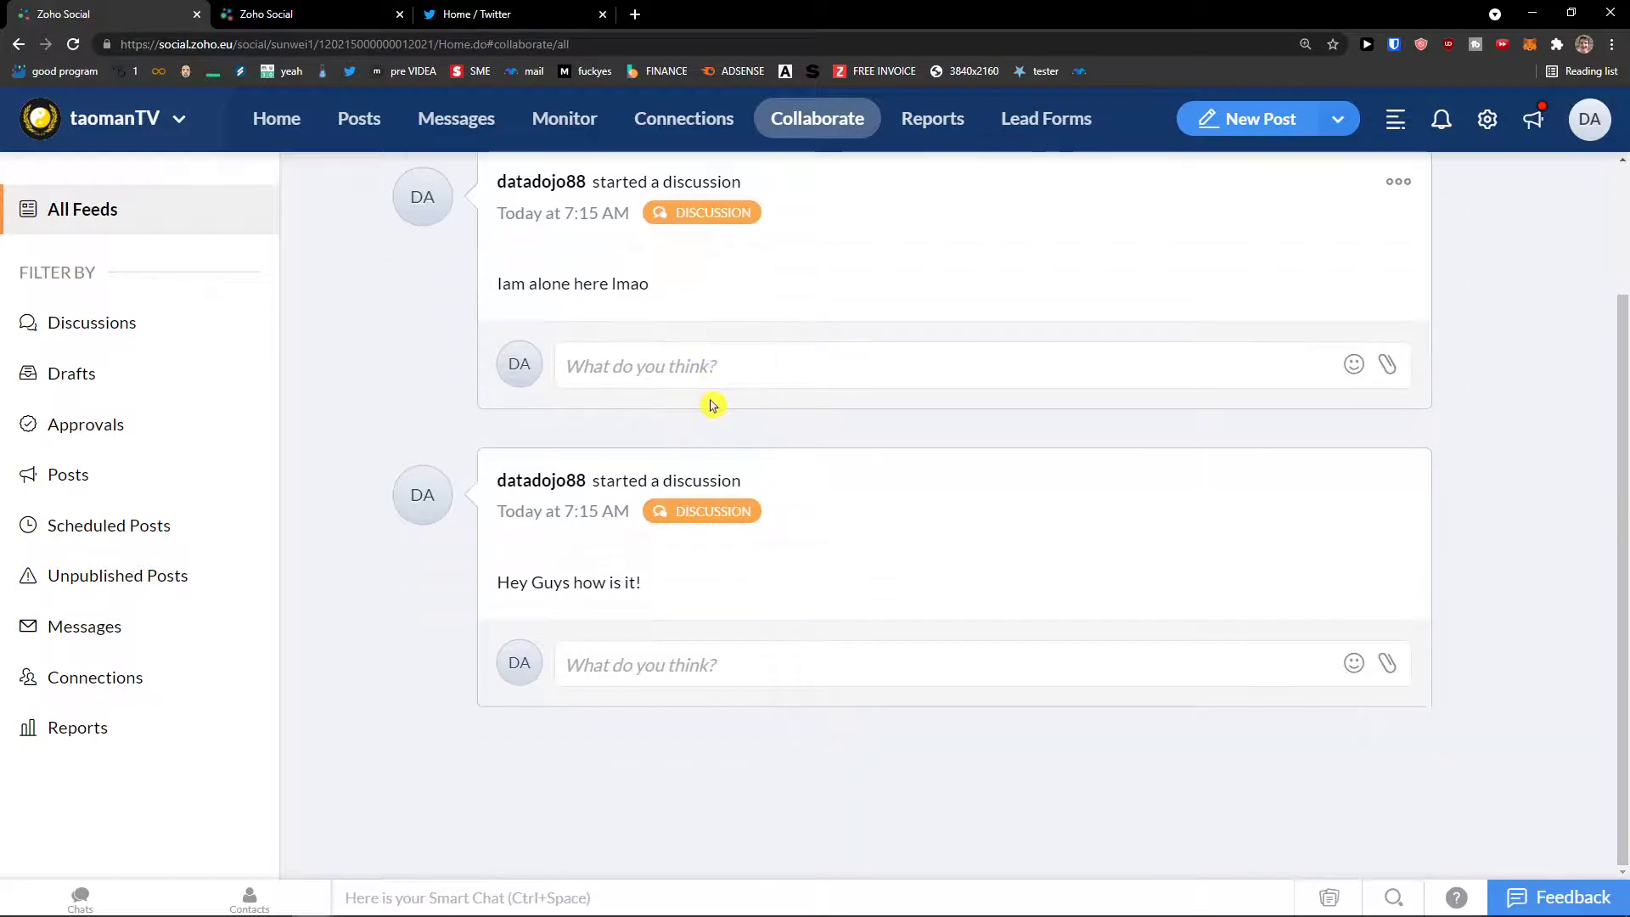
{"action": "scroll", "coordinate": [713, 406], "scroll_direction": "up", "scroll_amount": 2}
{"action": "left_click", "coordinate": [139, 332]}
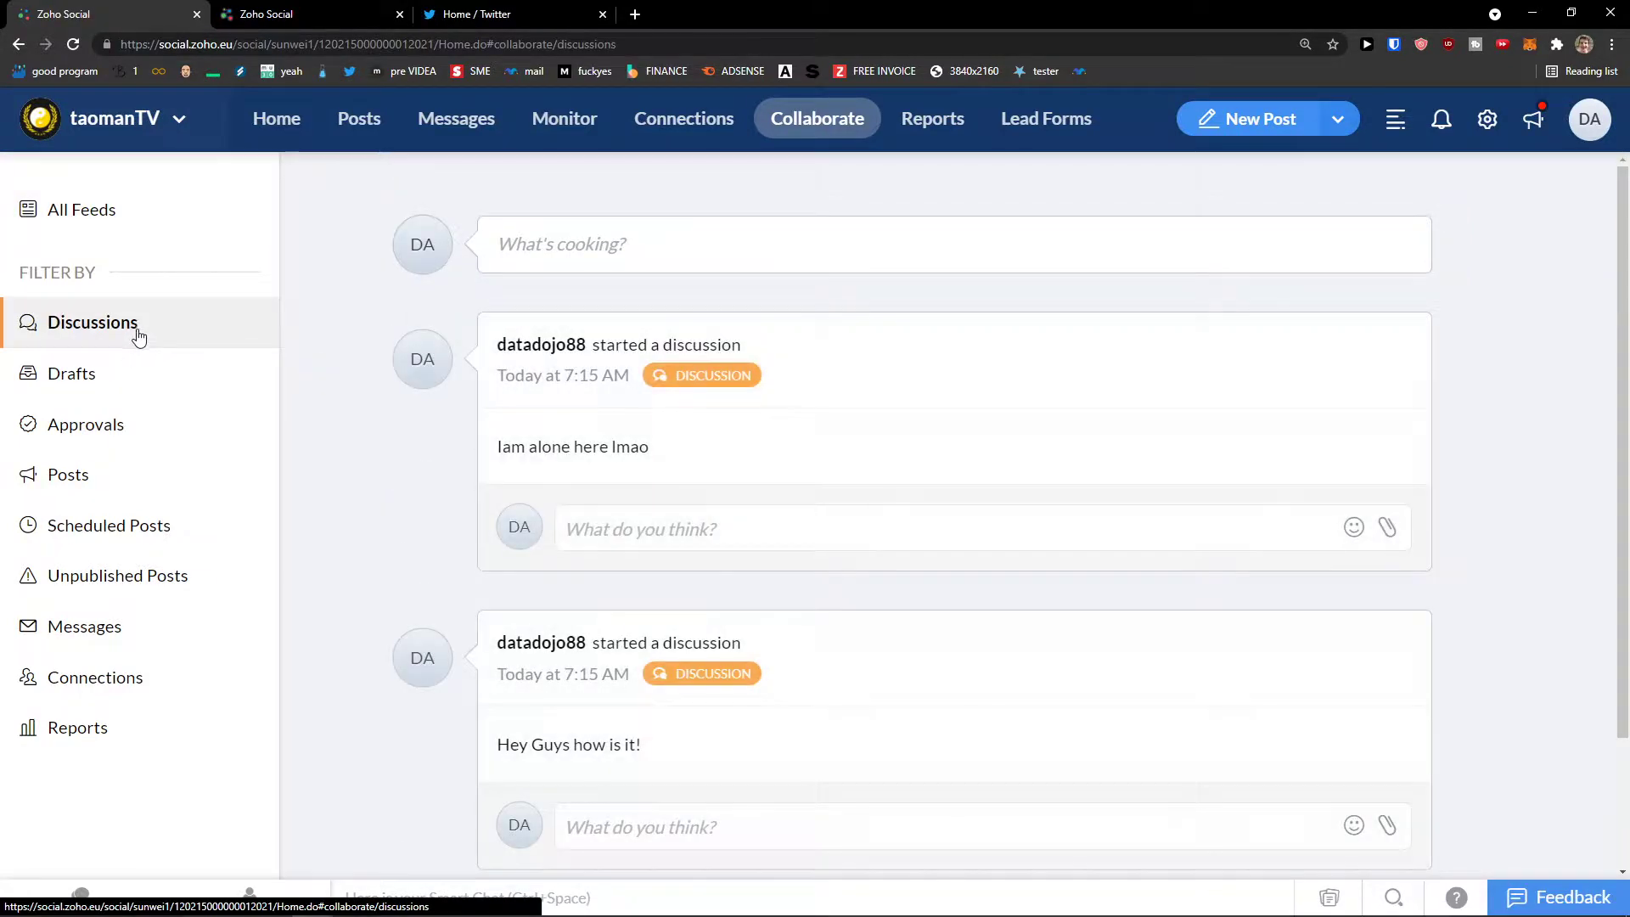
Step: Check the Posts, Scheduled Posts and Messages feed filters, then view the Twitter Reports summary
{"action": "left_click", "coordinate": [116, 471]}
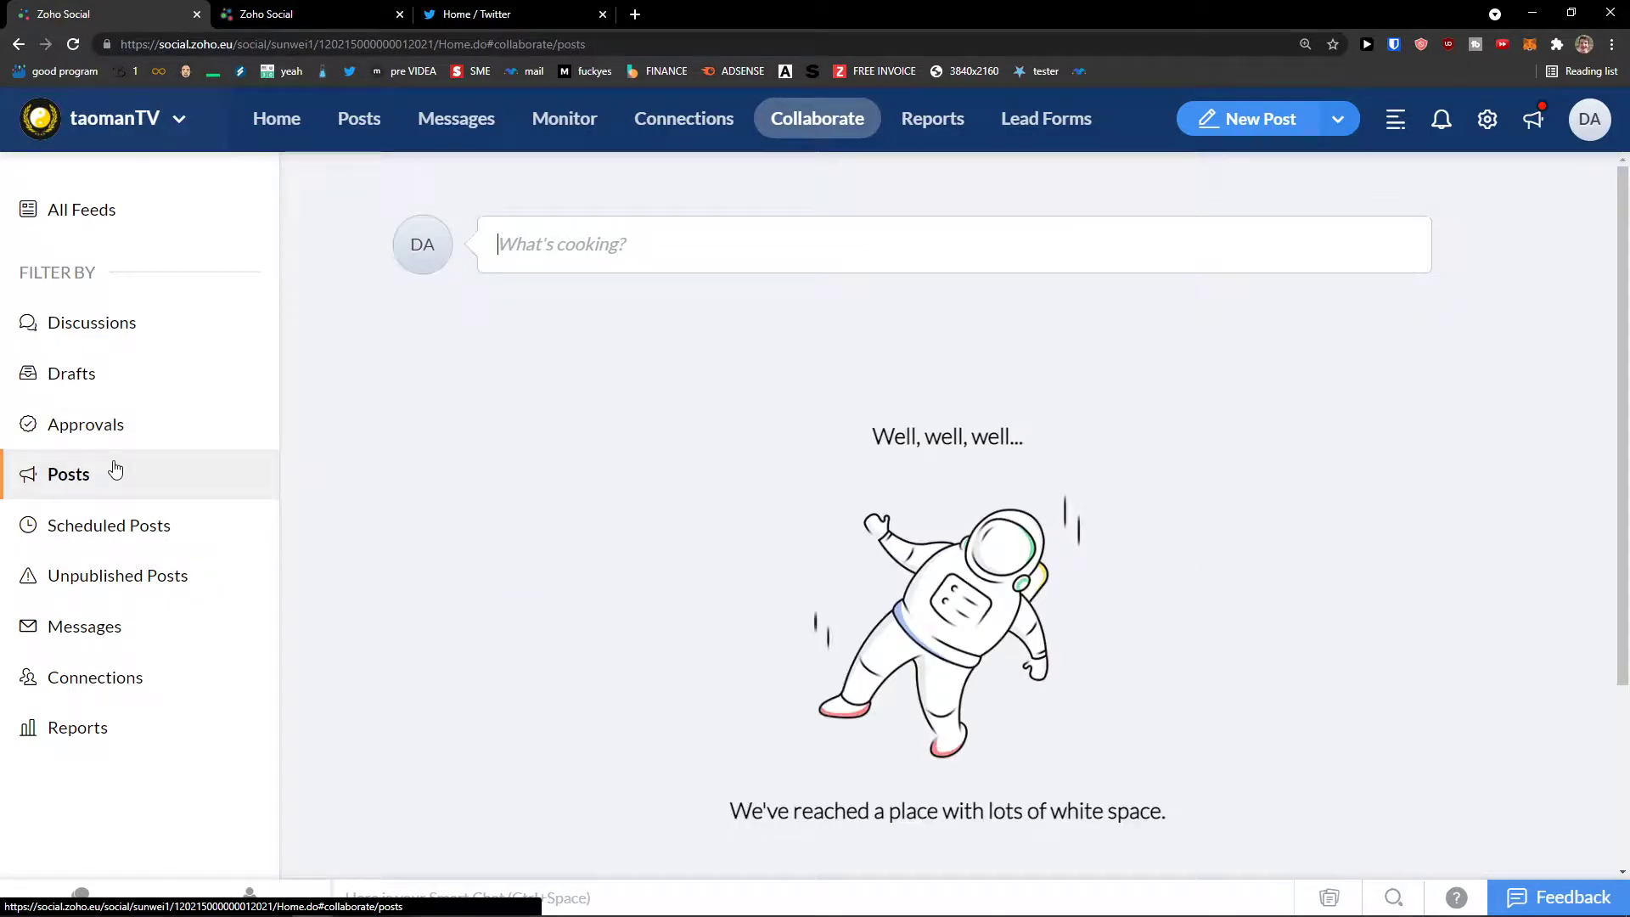
{"action": "left_click", "coordinate": [88, 529]}
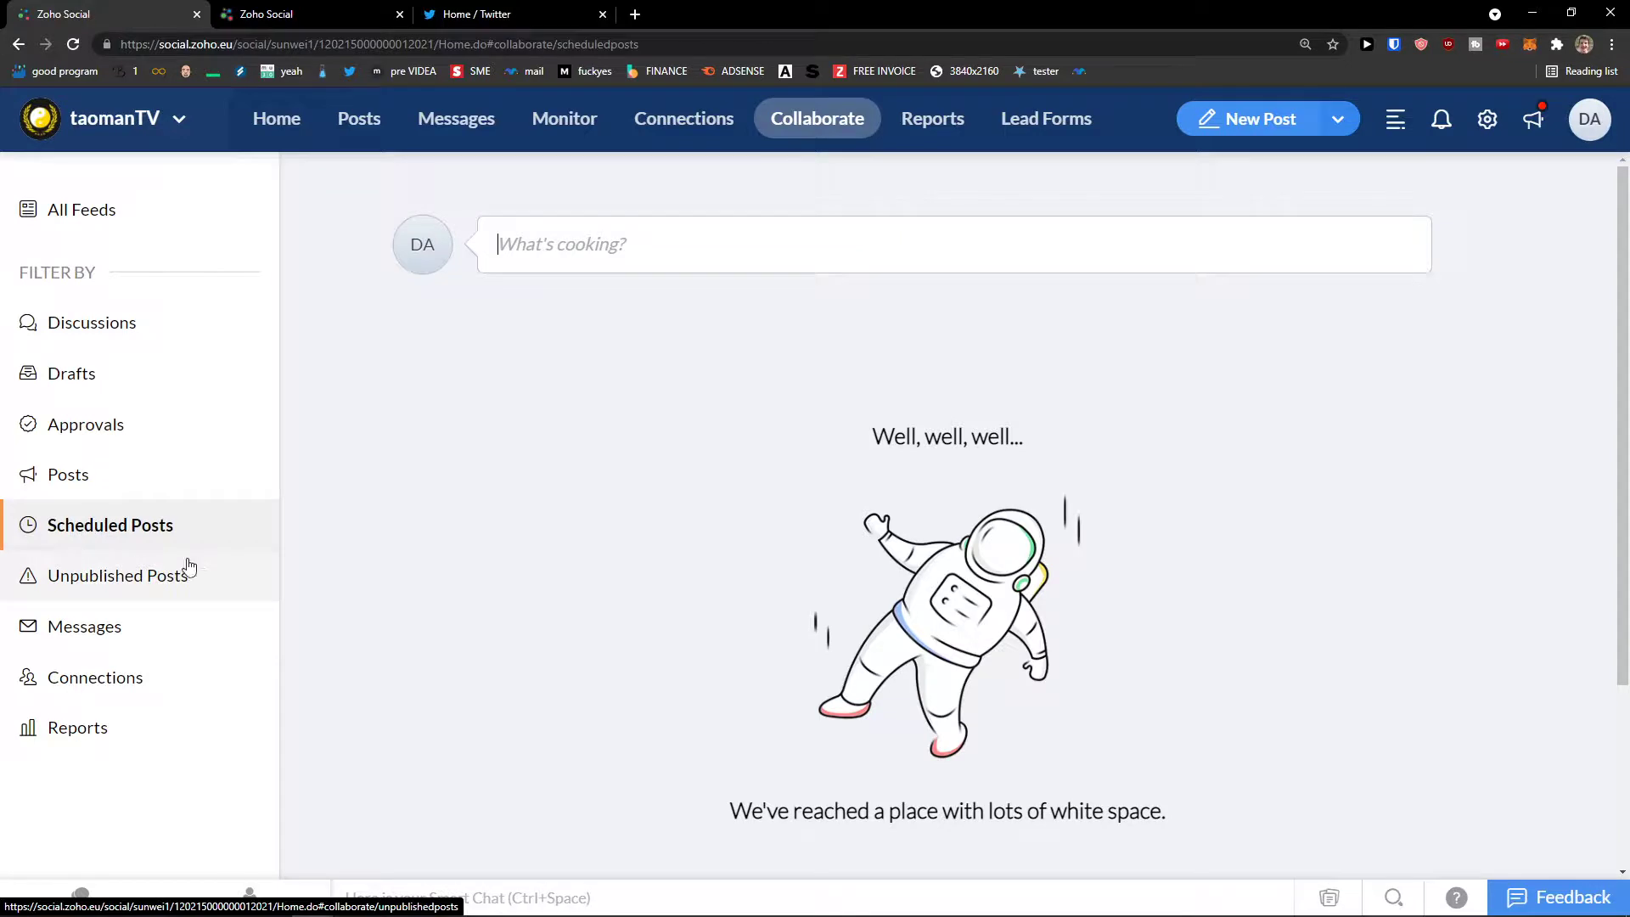
{"action": "left_click", "coordinate": [141, 633]}
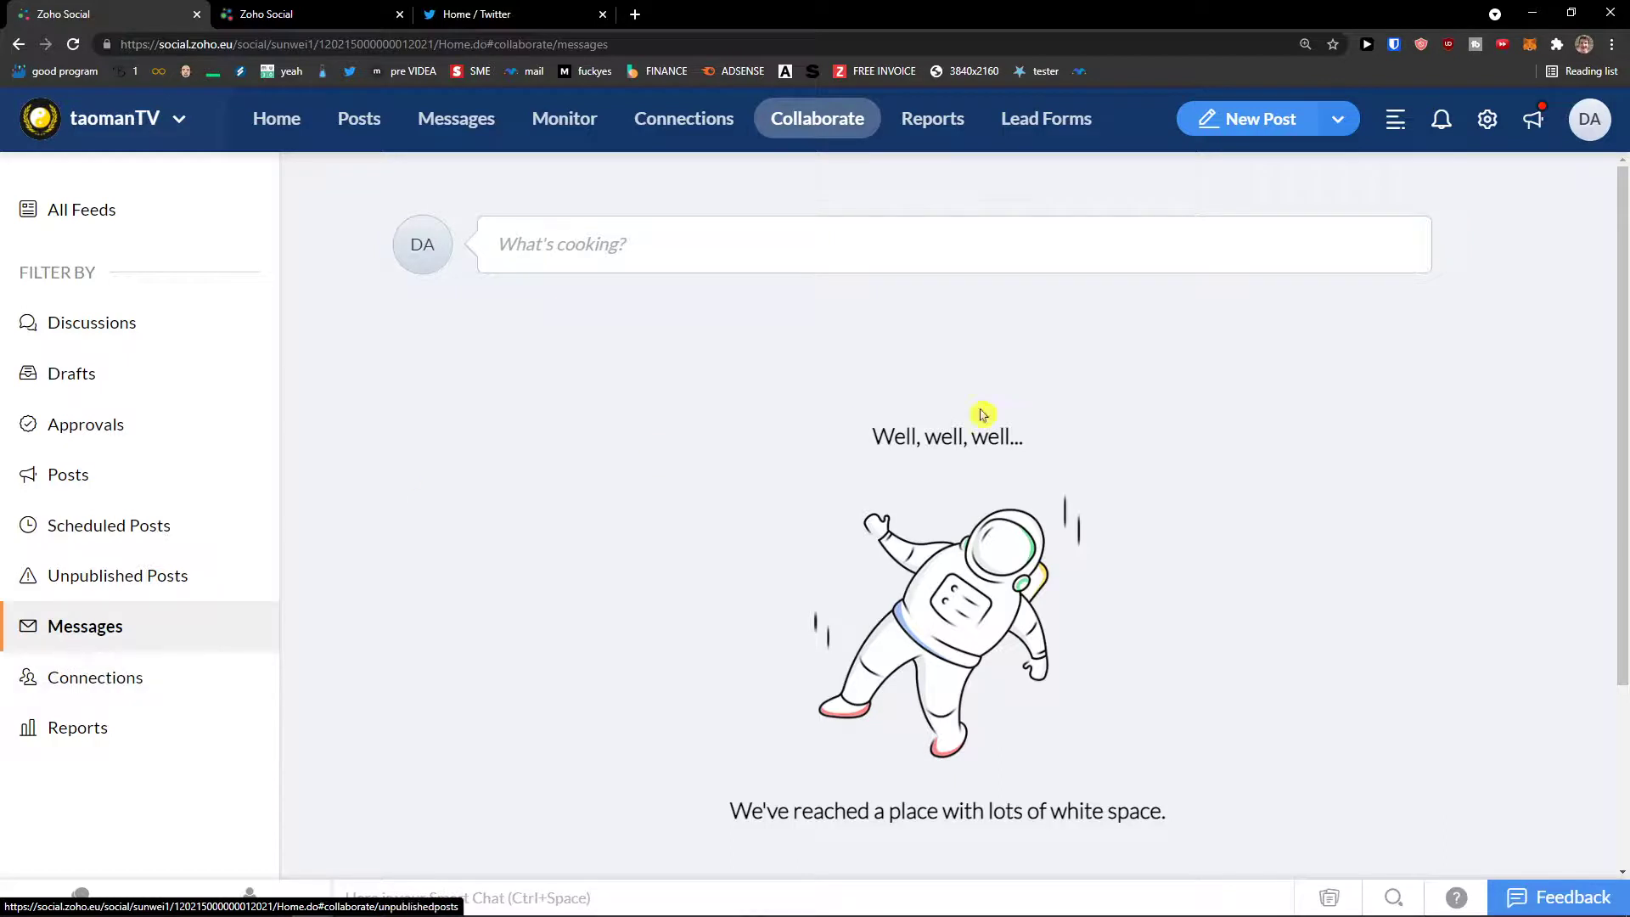
{"action": "left_click", "coordinate": [913, 133]}
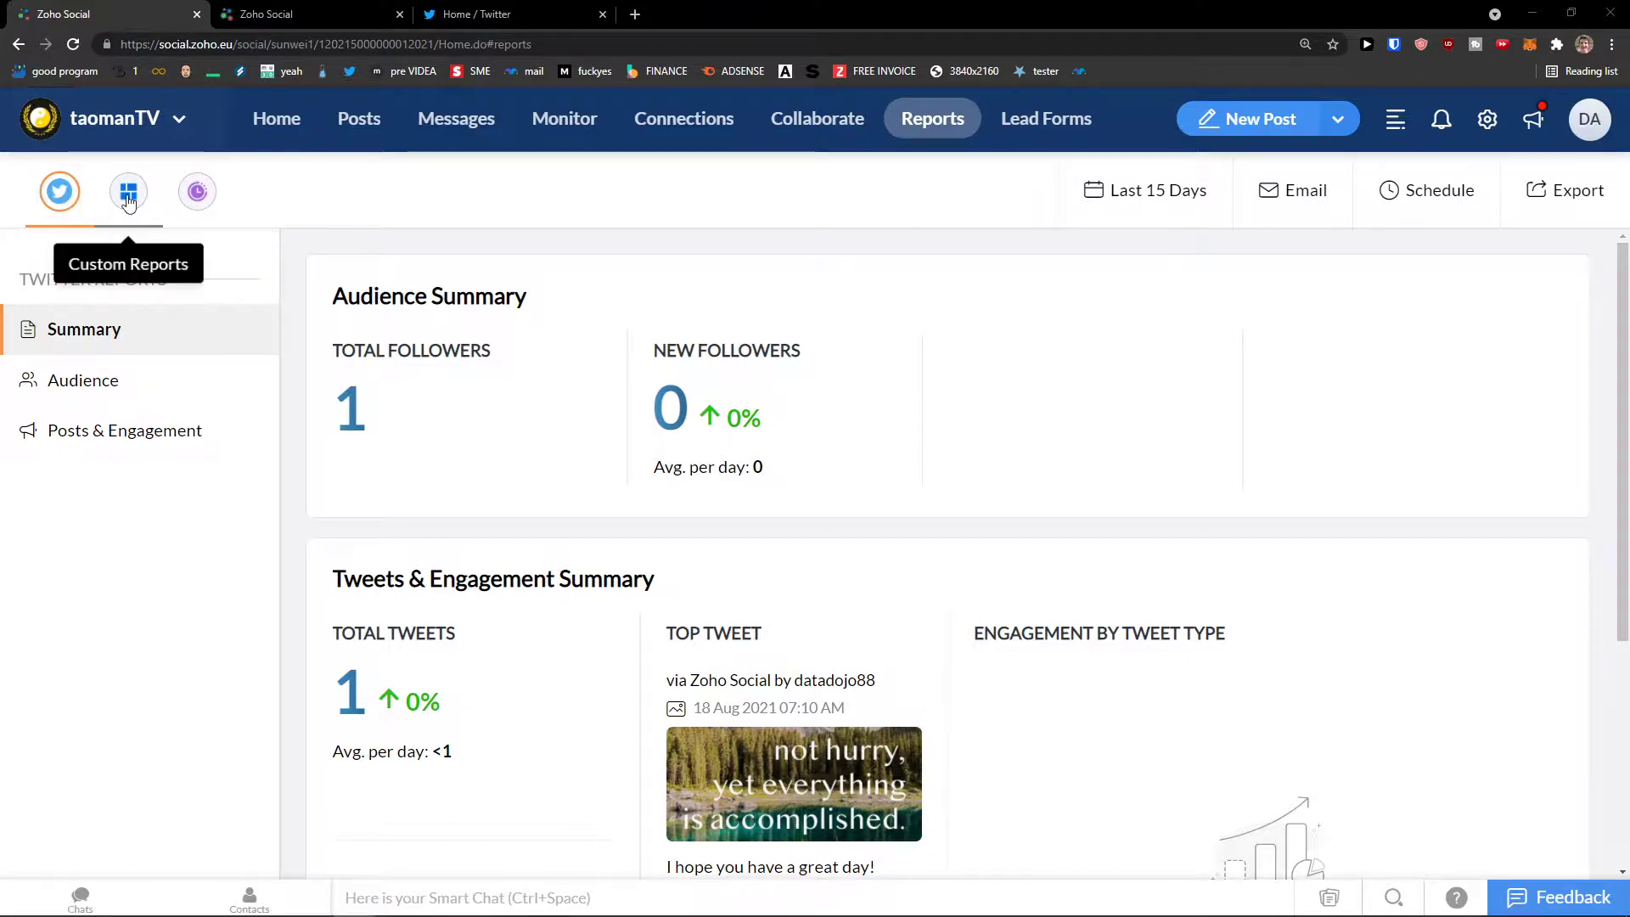
Step: Start a new Untitled custom report dashboard and bring up its list of cards
{"action": "left_click", "coordinate": [144, 200]}
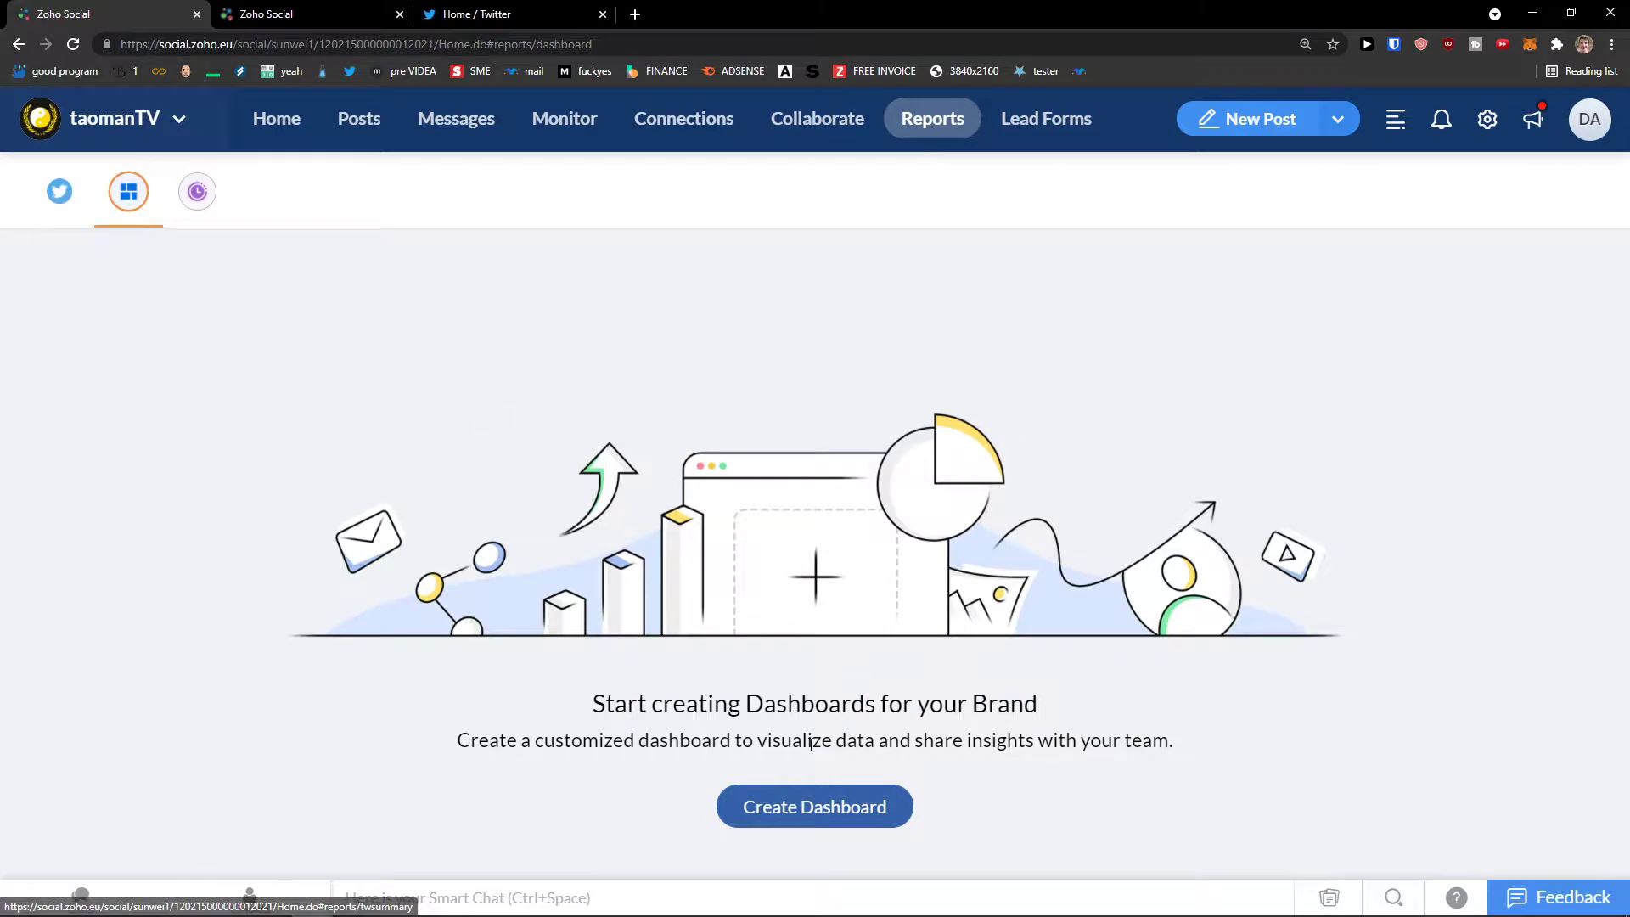
{"action": "left_click", "coordinate": [793, 813]}
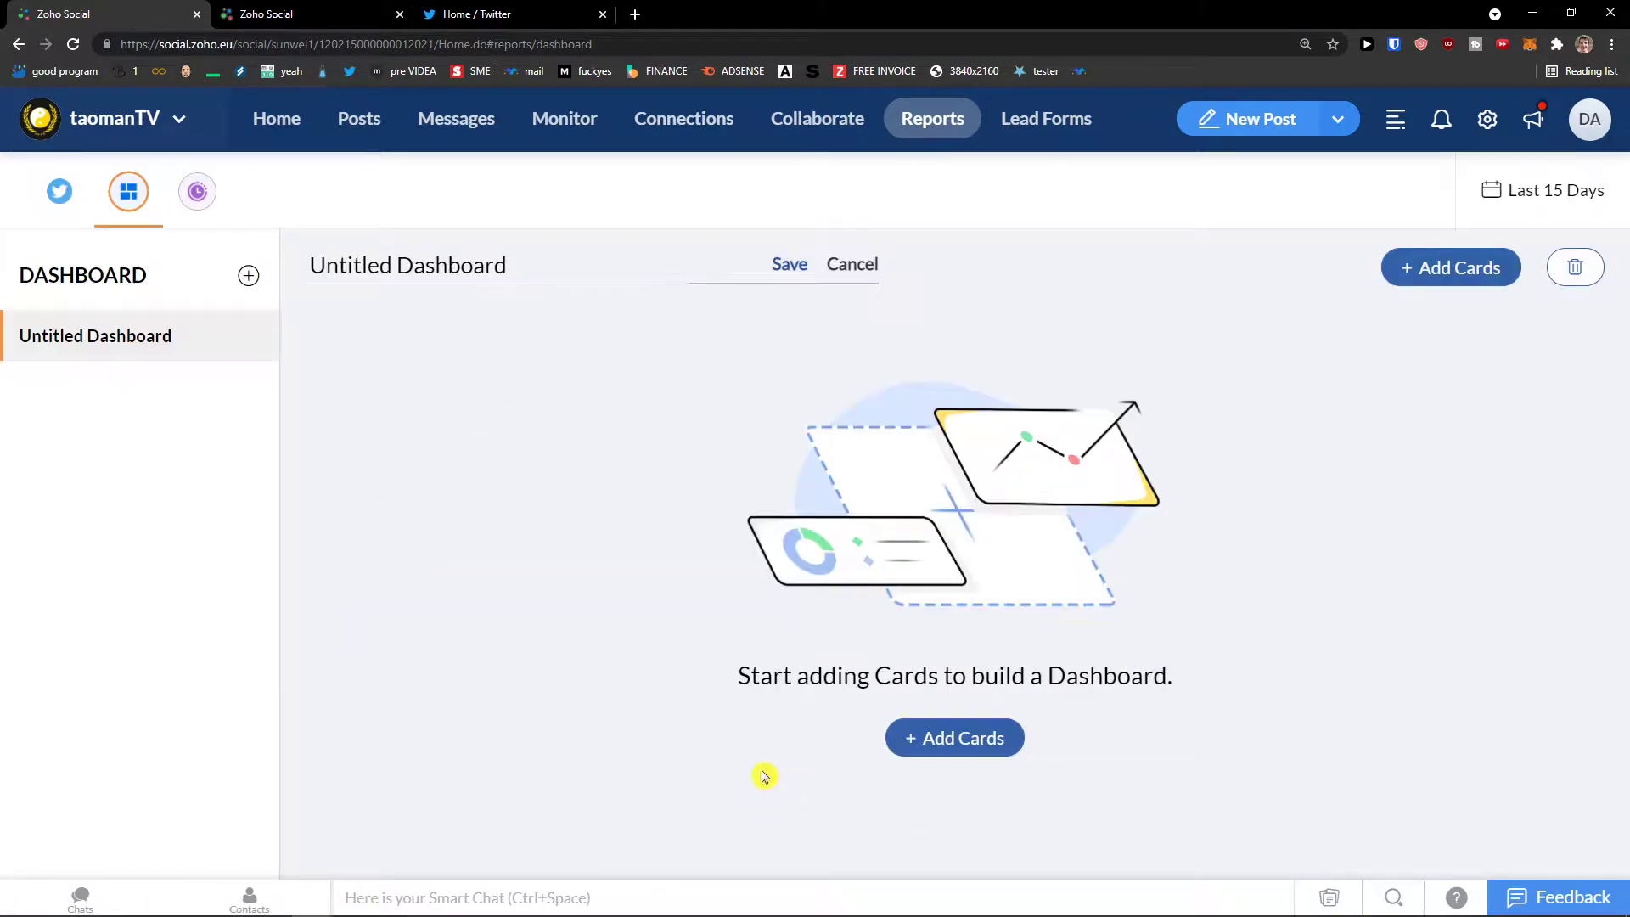
{"action": "left_click", "coordinate": [921, 751]}
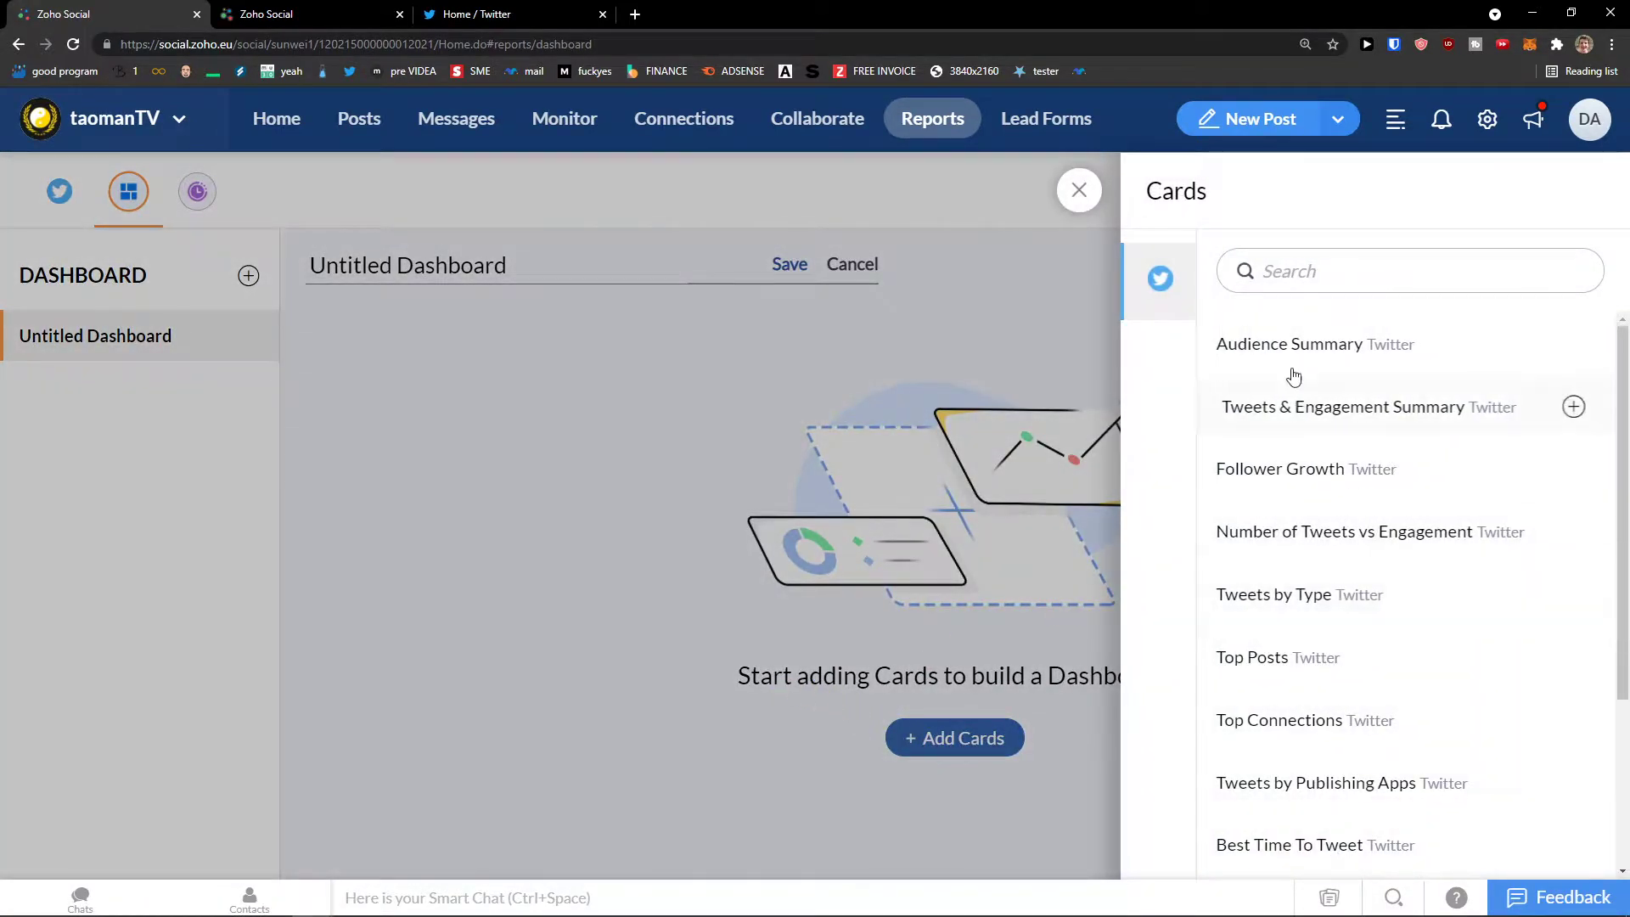
{"action": "scroll", "coordinate": [1261, 428], "scroll_direction": "down", "scroll_amount": 3}
{"action": "scroll", "coordinate": [1252, 467], "scroll_direction": "up", "scroll_amount": 3}
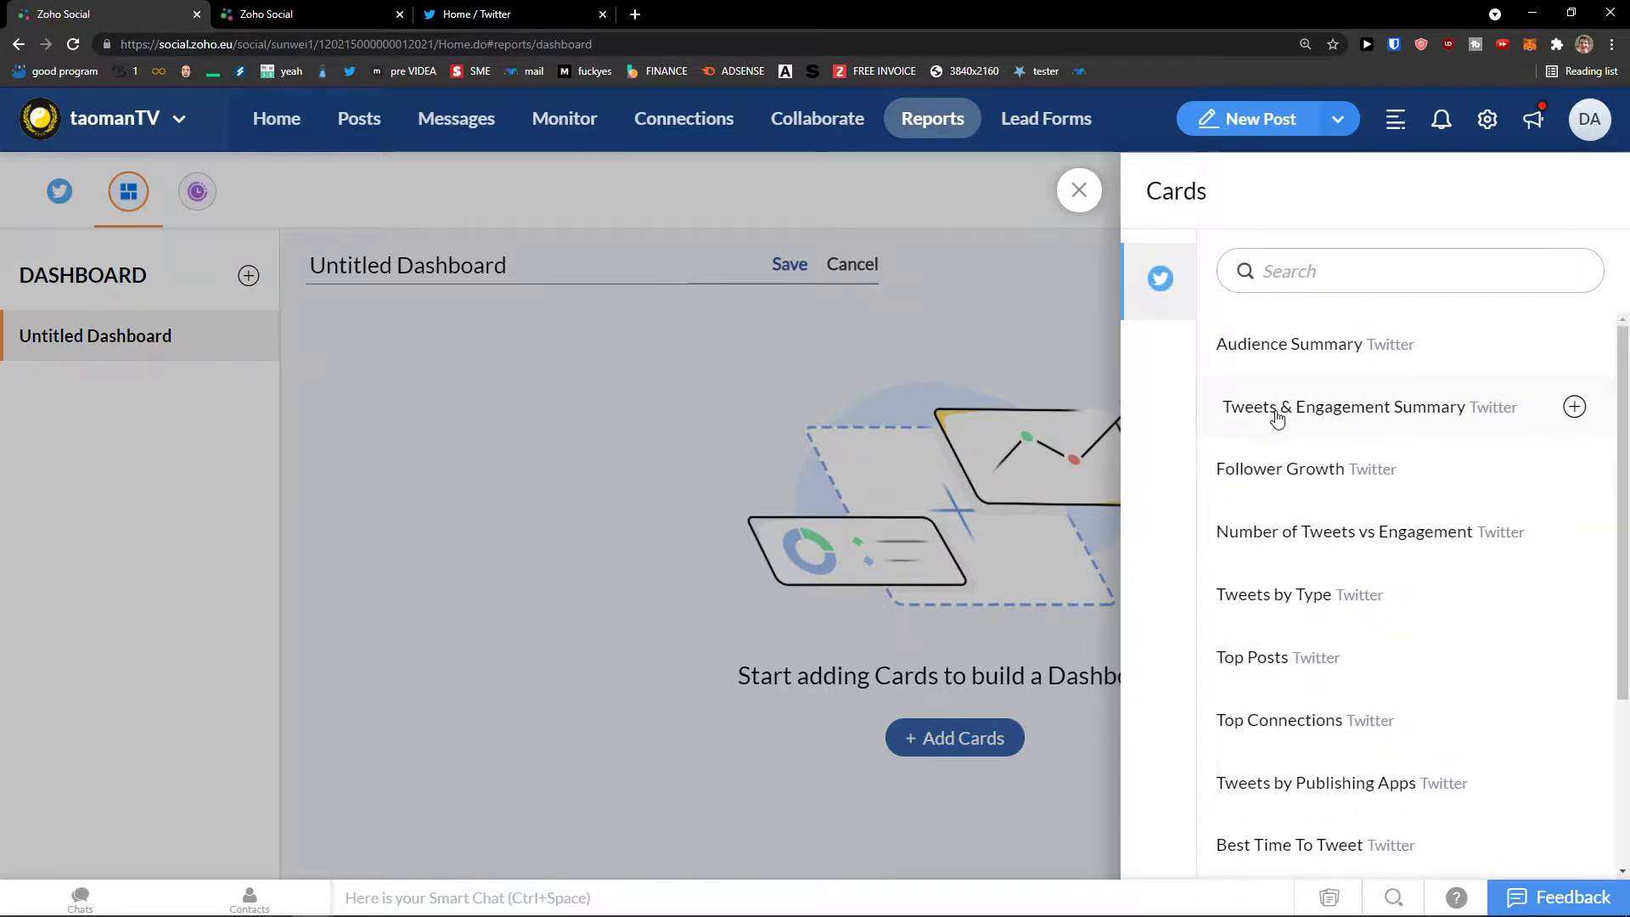
Step: Add Follower Growth, Audience Summary and Number of Tweets vs Engagement cards, then save the dashboard
{"action": "left_click", "coordinate": [1278, 476]}
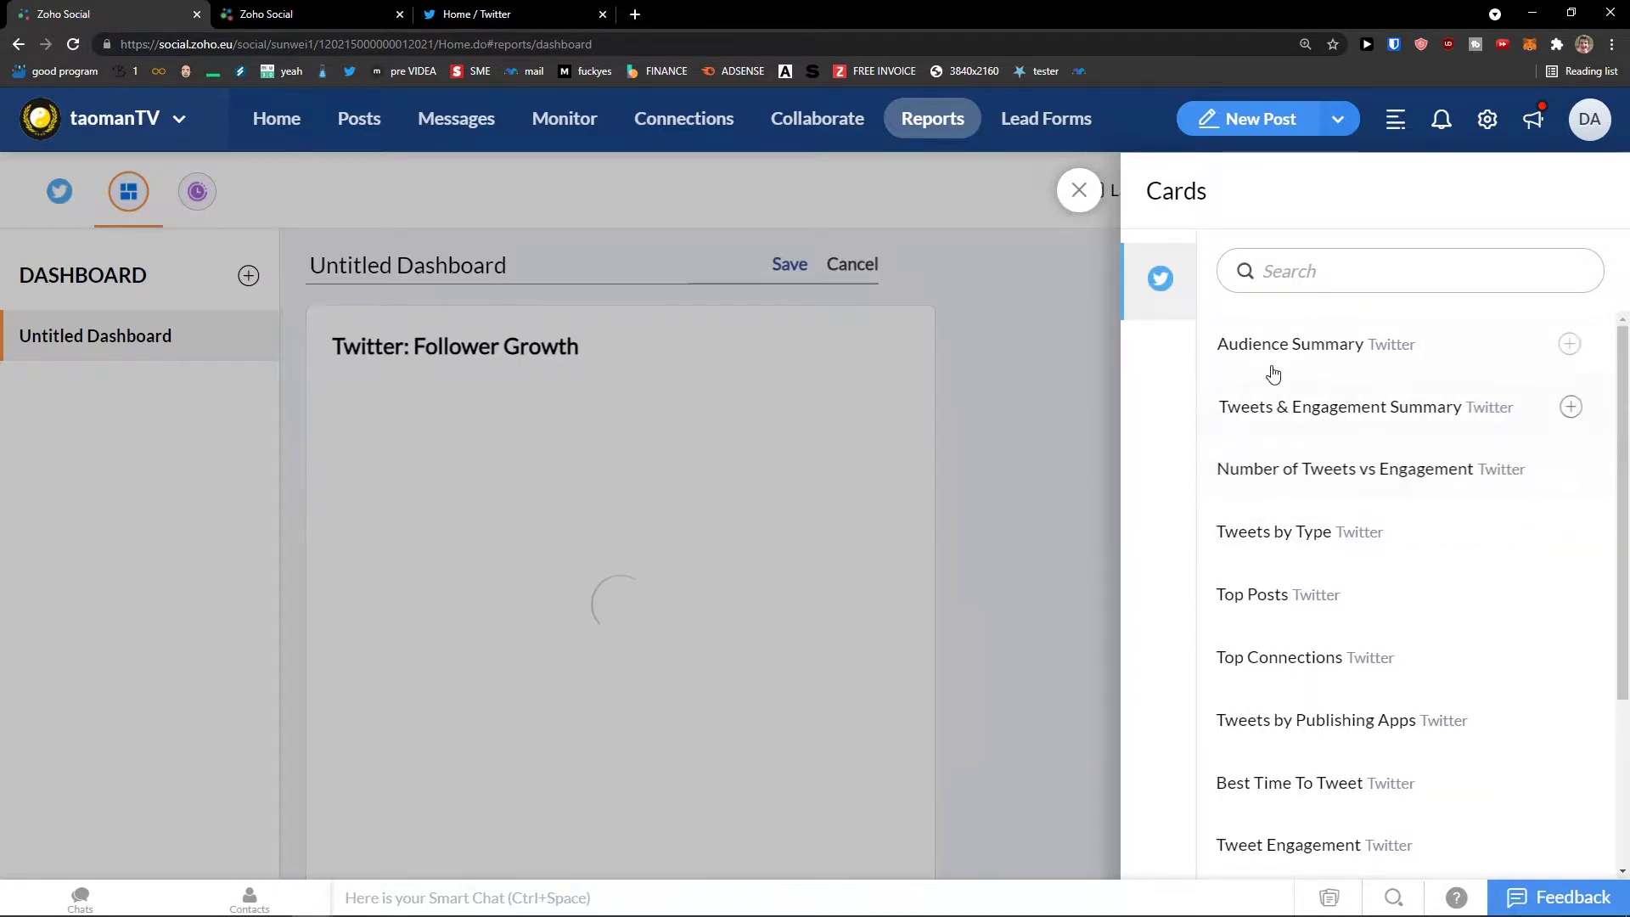
{"action": "left_click", "coordinate": [1269, 357]}
{"action": "left_click", "coordinate": [1261, 434]}
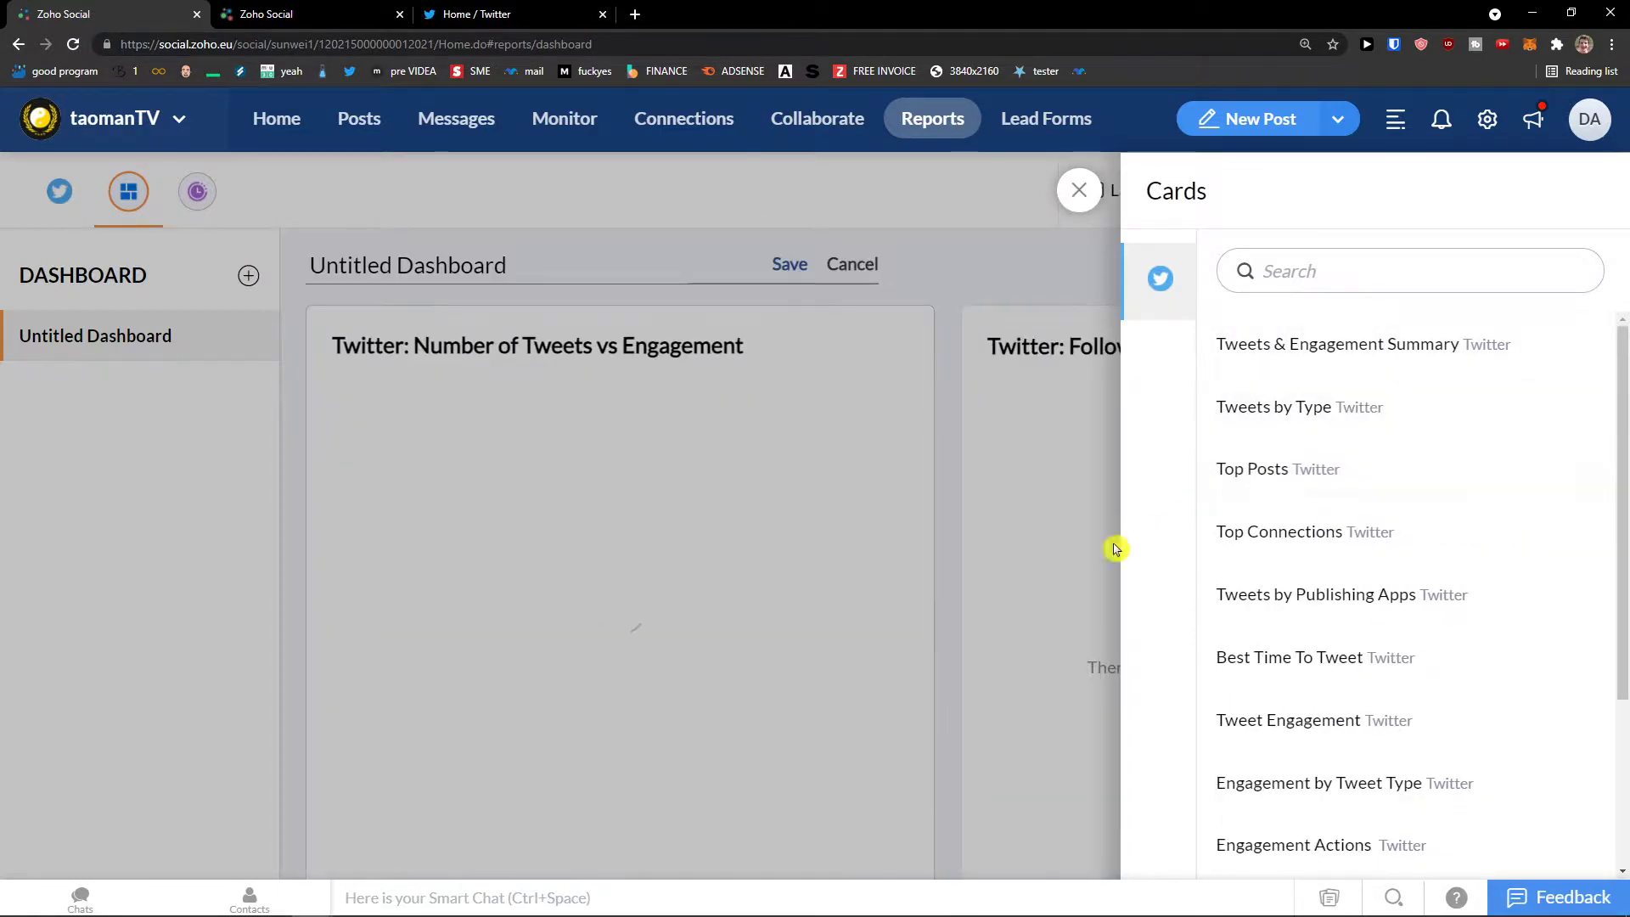
{"action": "scroll", "coordinate": [1279, 539], "scroll_direction": "down", "scroll_amount": 1}
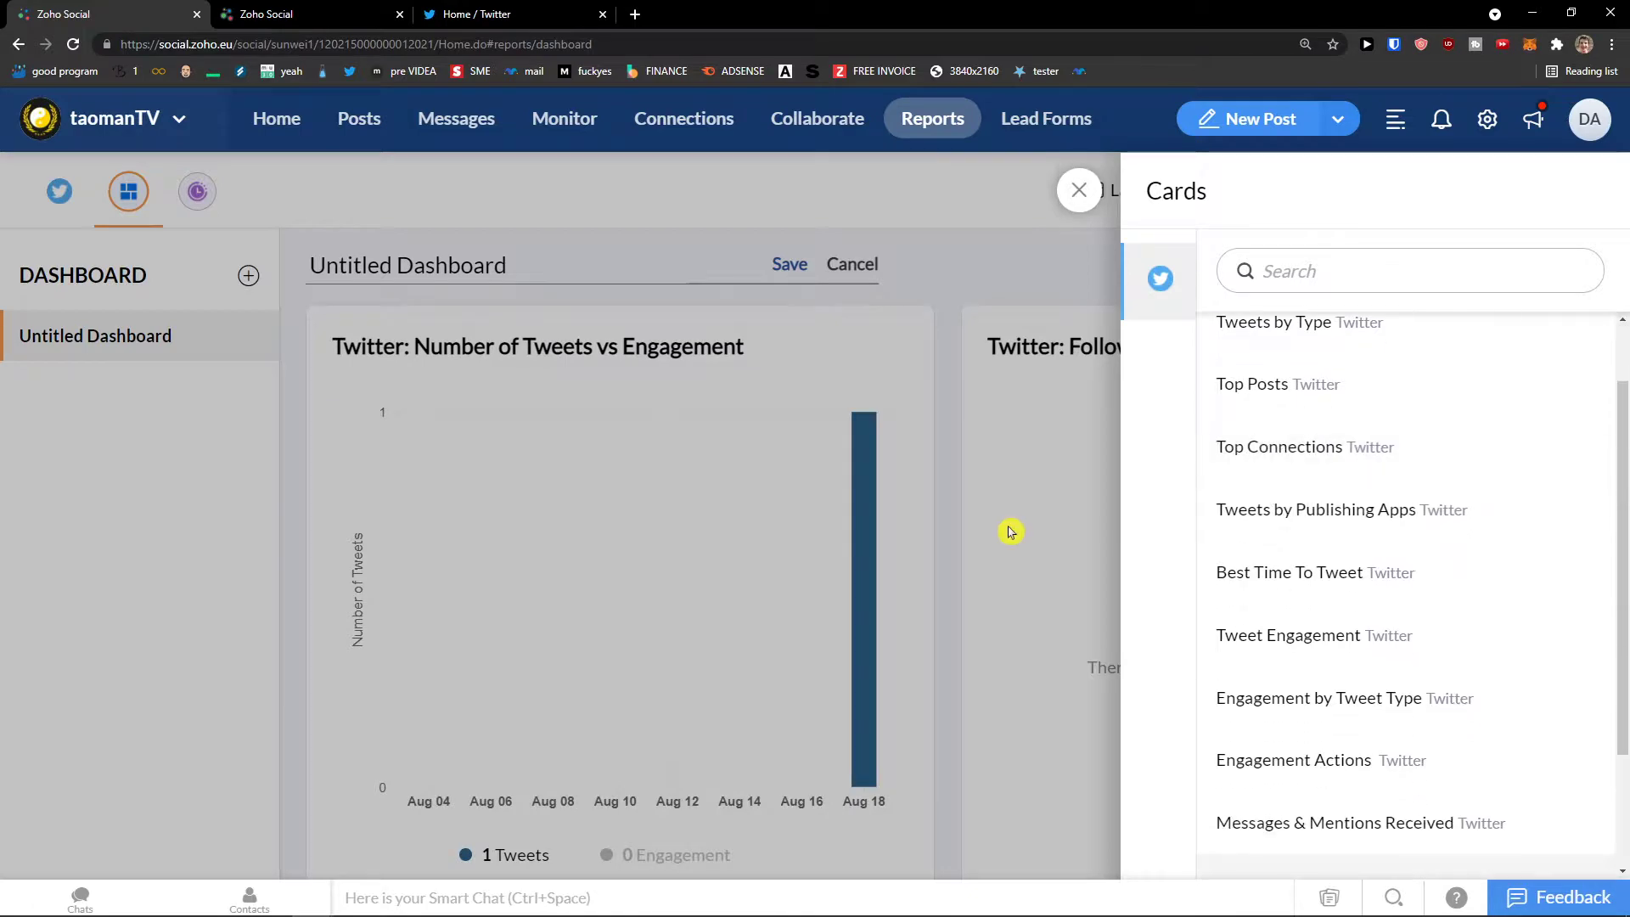
{"action": "left_click", "coordinate": [1011, 532]}
{"action": "left_click", "coordinate": [782, 278]}
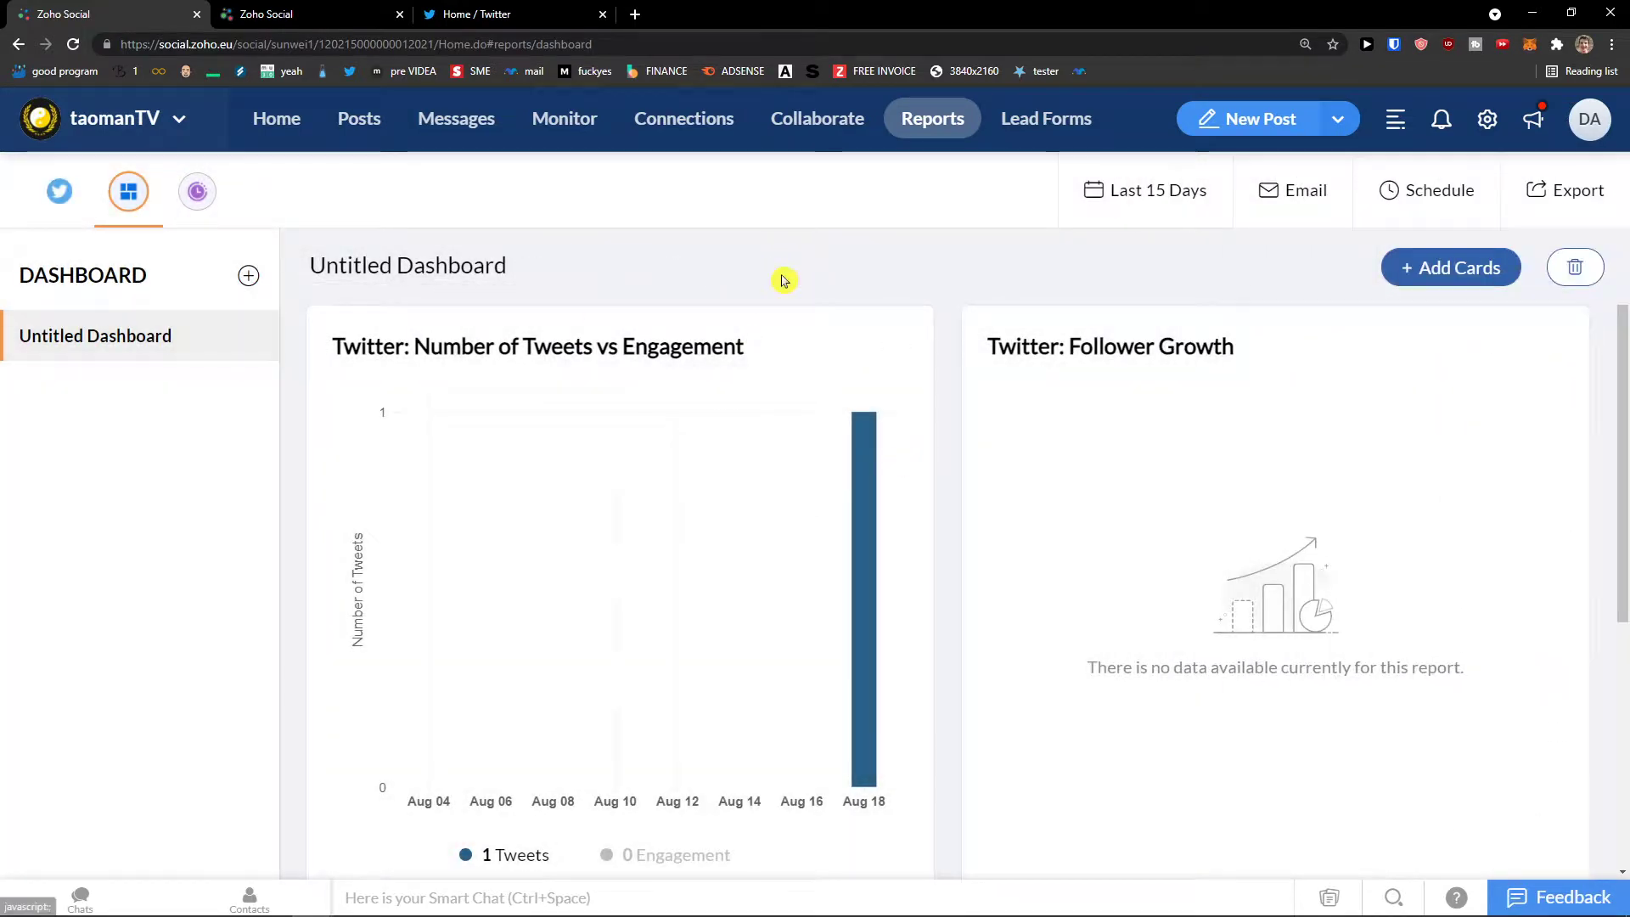
Step: Review the Twitter reports summary: 1 follower, 1 tweet, 0 engagement
{"action": "scroll", "coordinate": [724, 382], "scroll_direction": "down", "scroll_amount": 3}
{"action": "scroll", "coordinate": [929, 465], "scroll_direction": "up", "scroll_amount": 3}
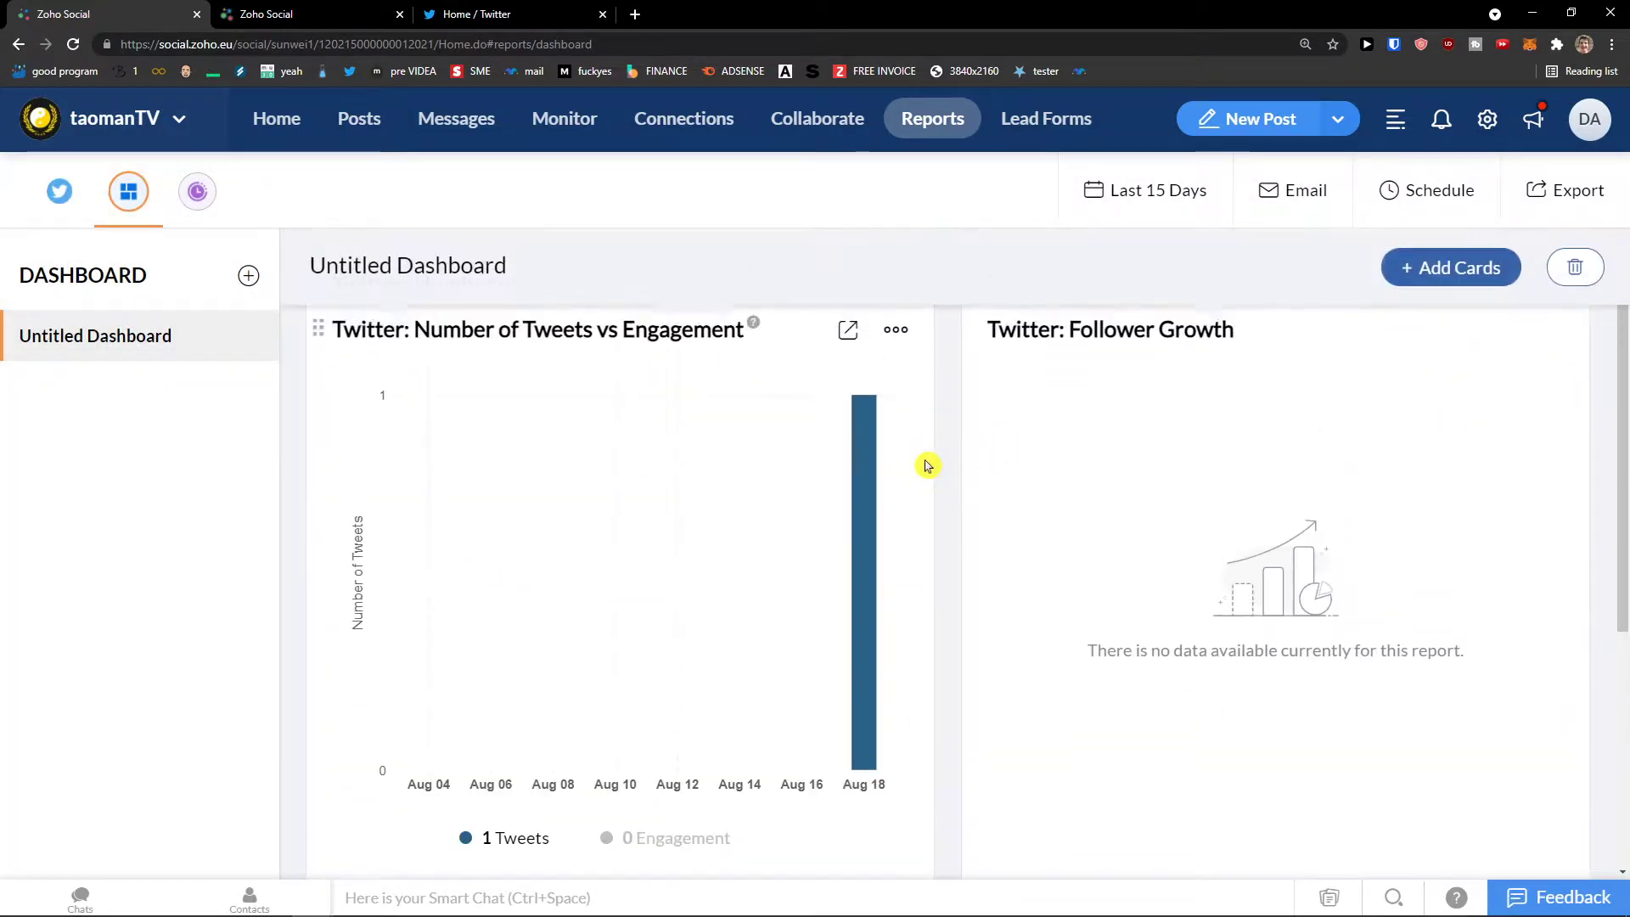
{"action": "left_click", "coordinate": [57, 190]}
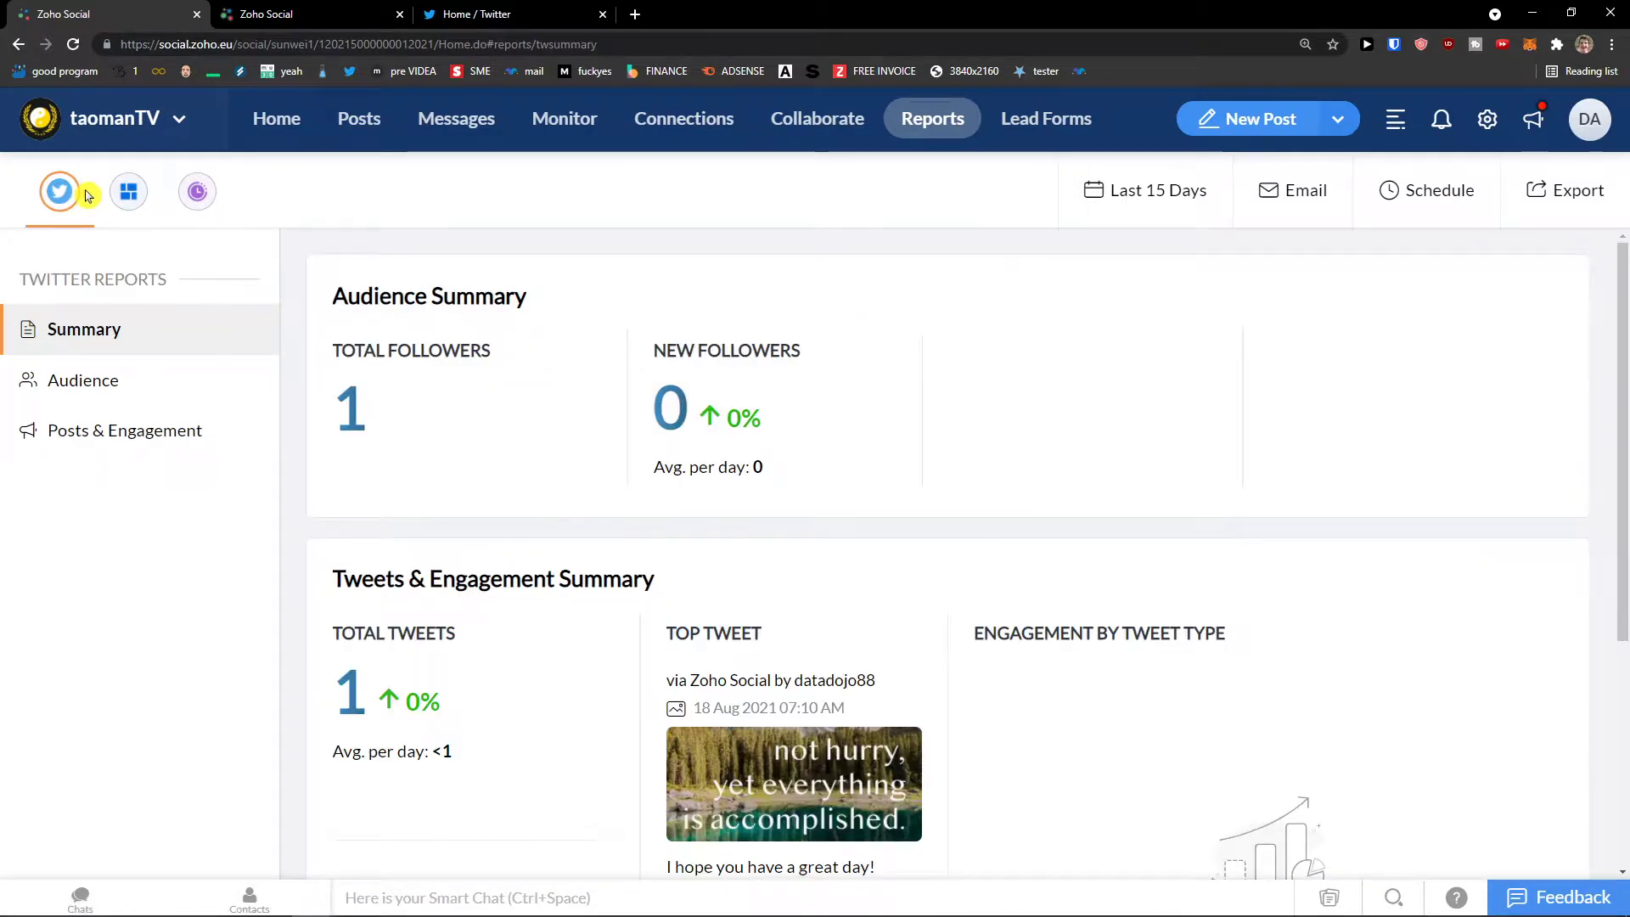
{"action": "mouse_move", "coordinate": [465, 267]}
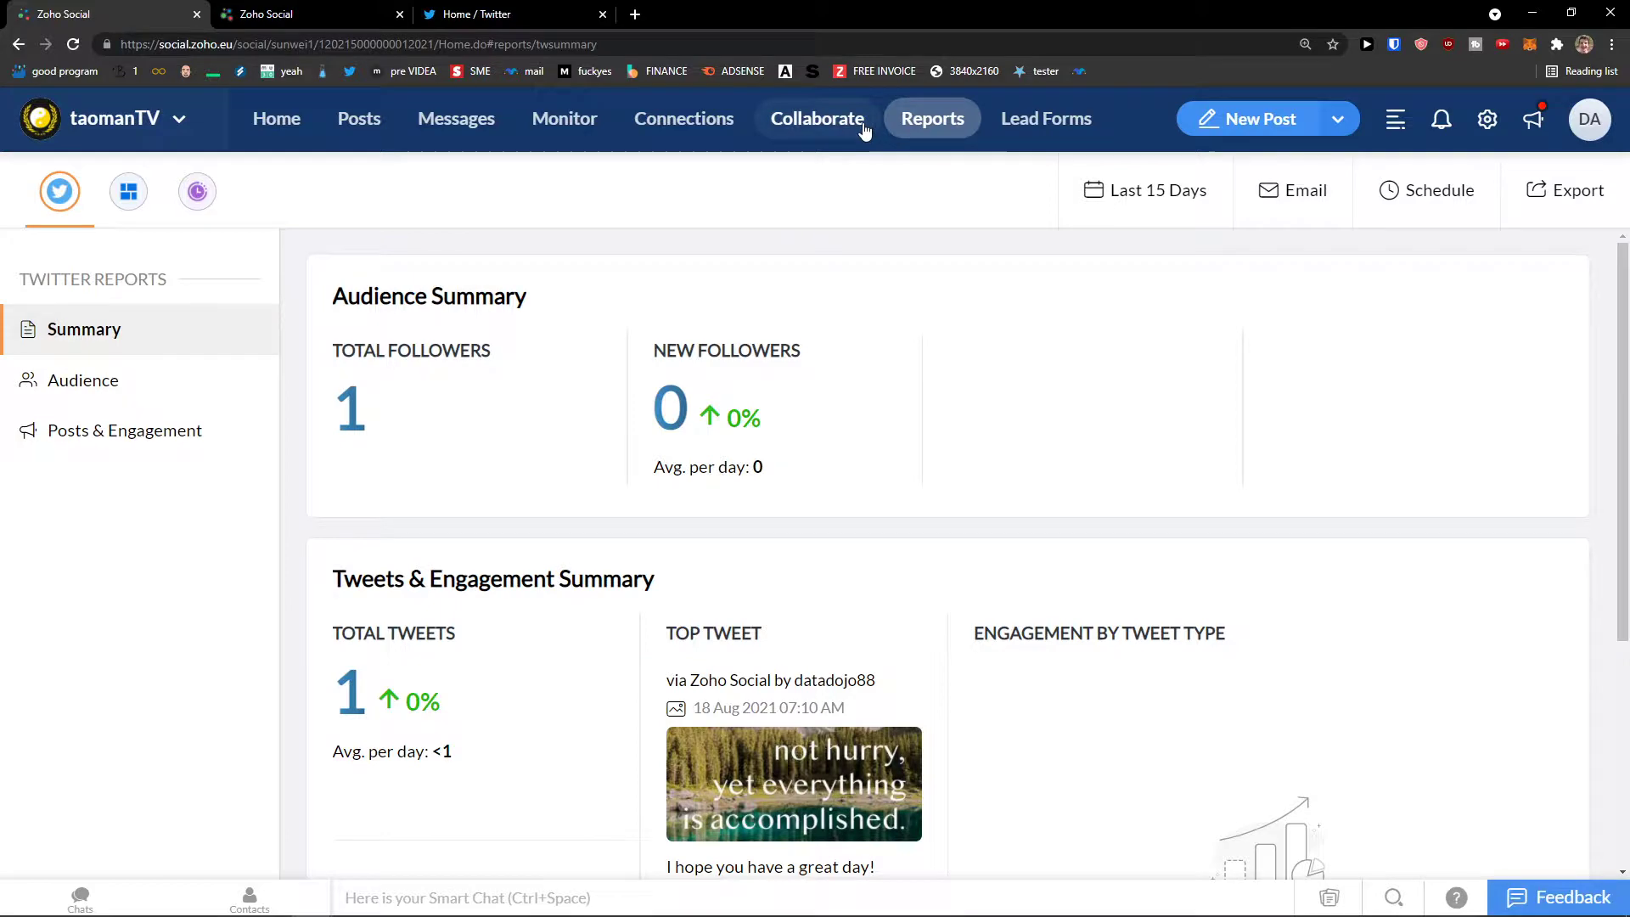
{"action": "scroll", "coordinate": [803, 365], "scroll_direction": "down", "scroll_amount": 4}
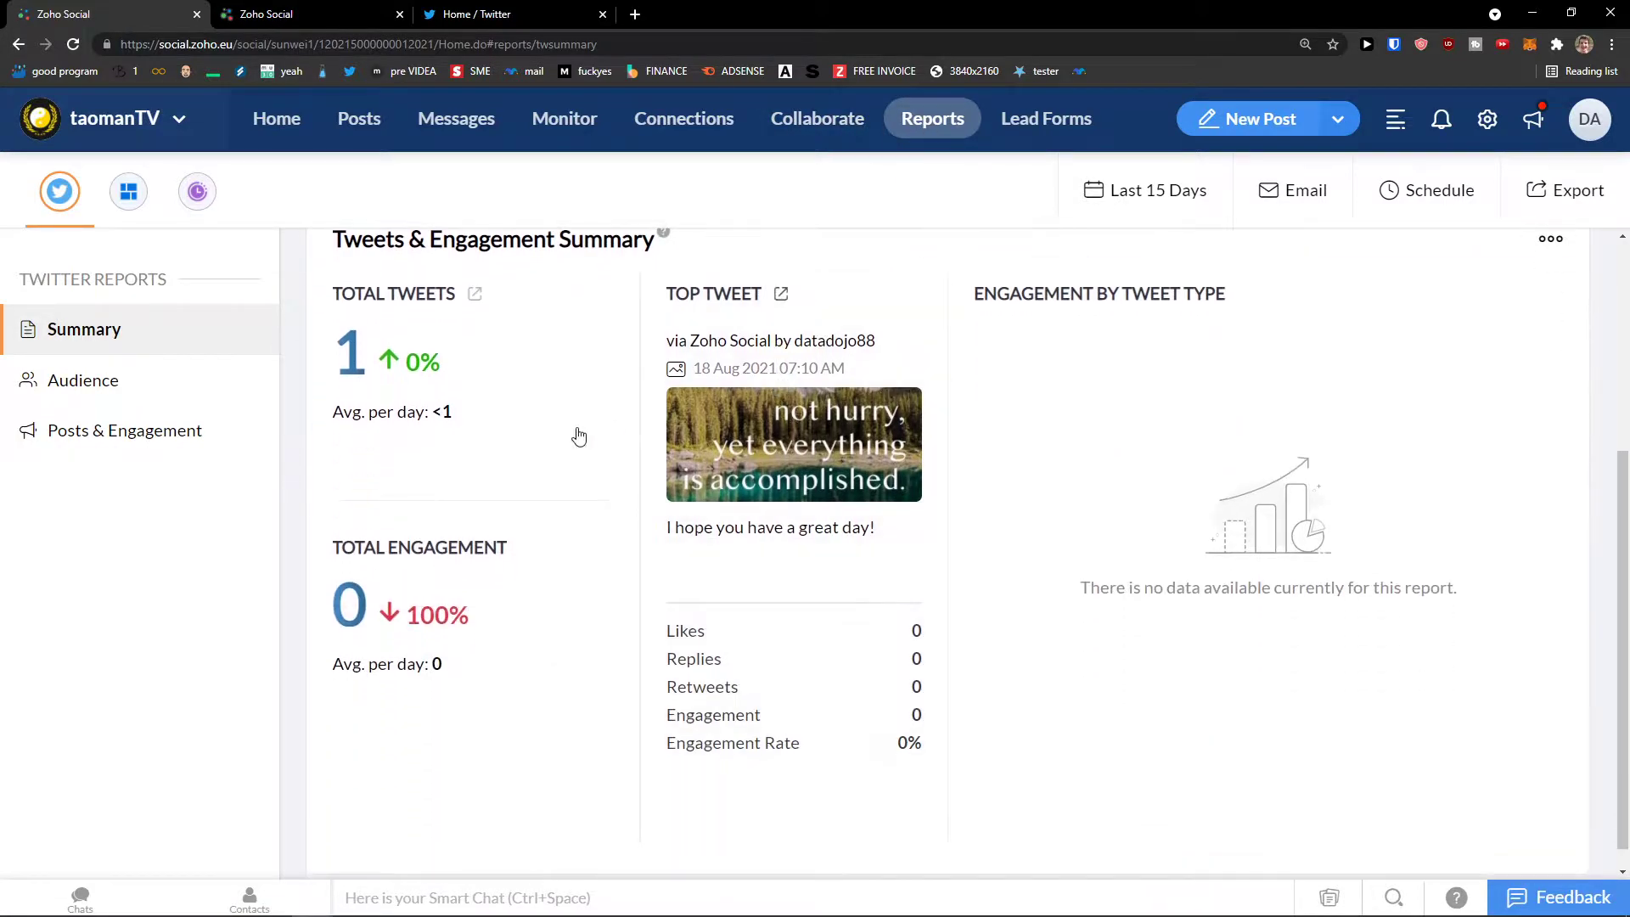
{"action": "scroll", "coordinate": [556, 439], "scroll_direction": "up", "scroll_amount": 4}
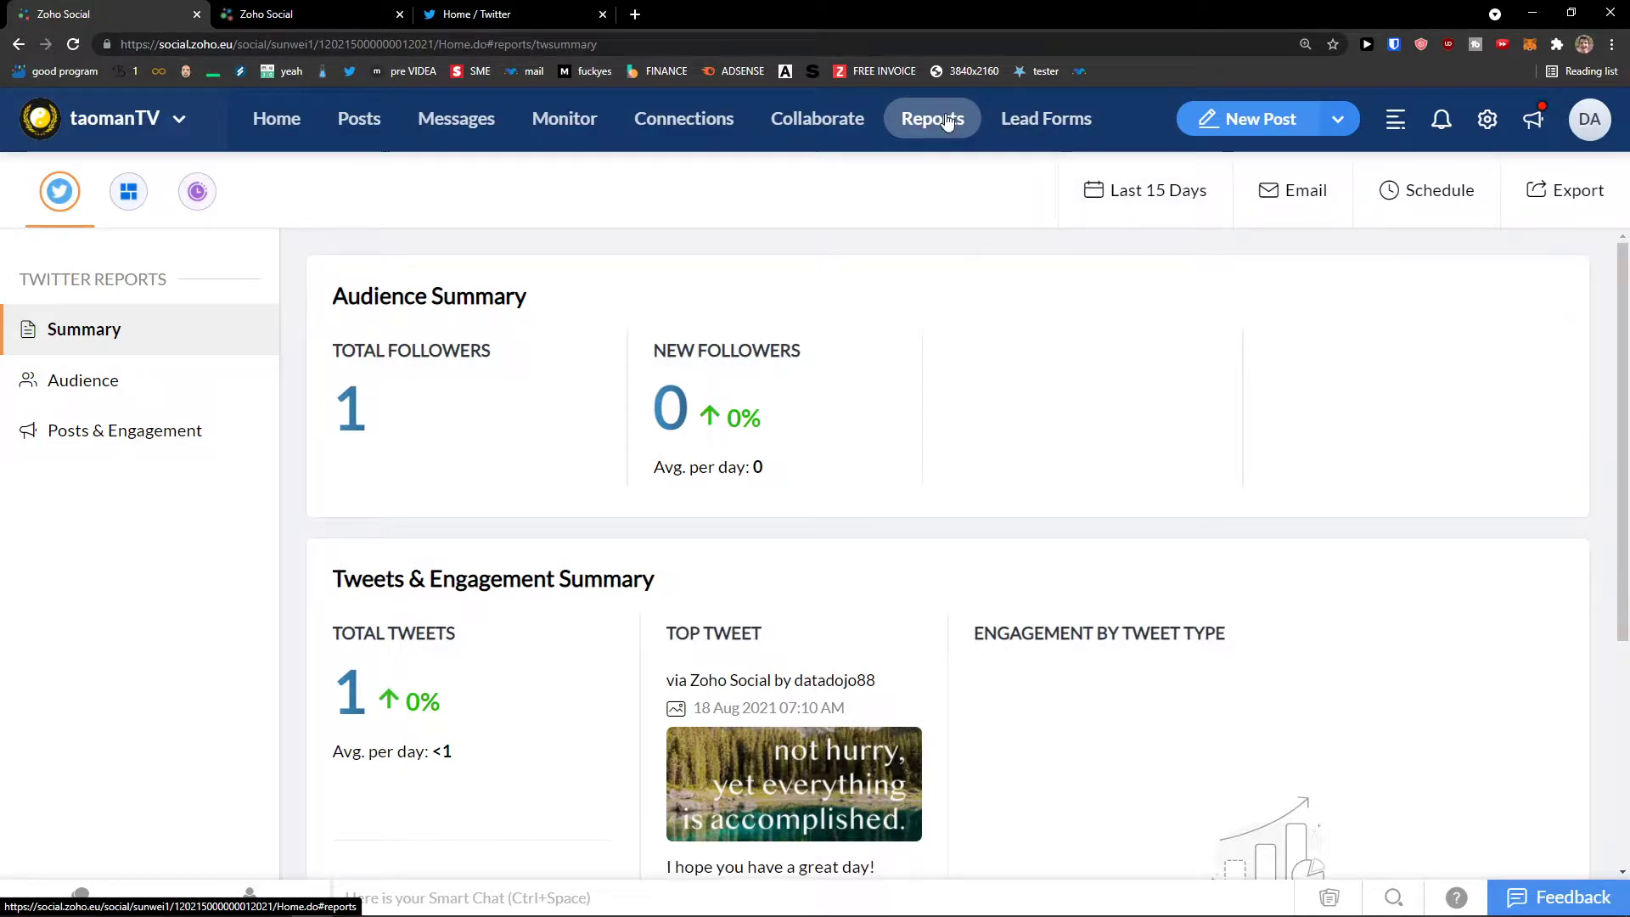
Step: Go to Lead Forms and show the LinkedIn lead forms
{"action": "left_click", "coordinate": [1016, 123]}
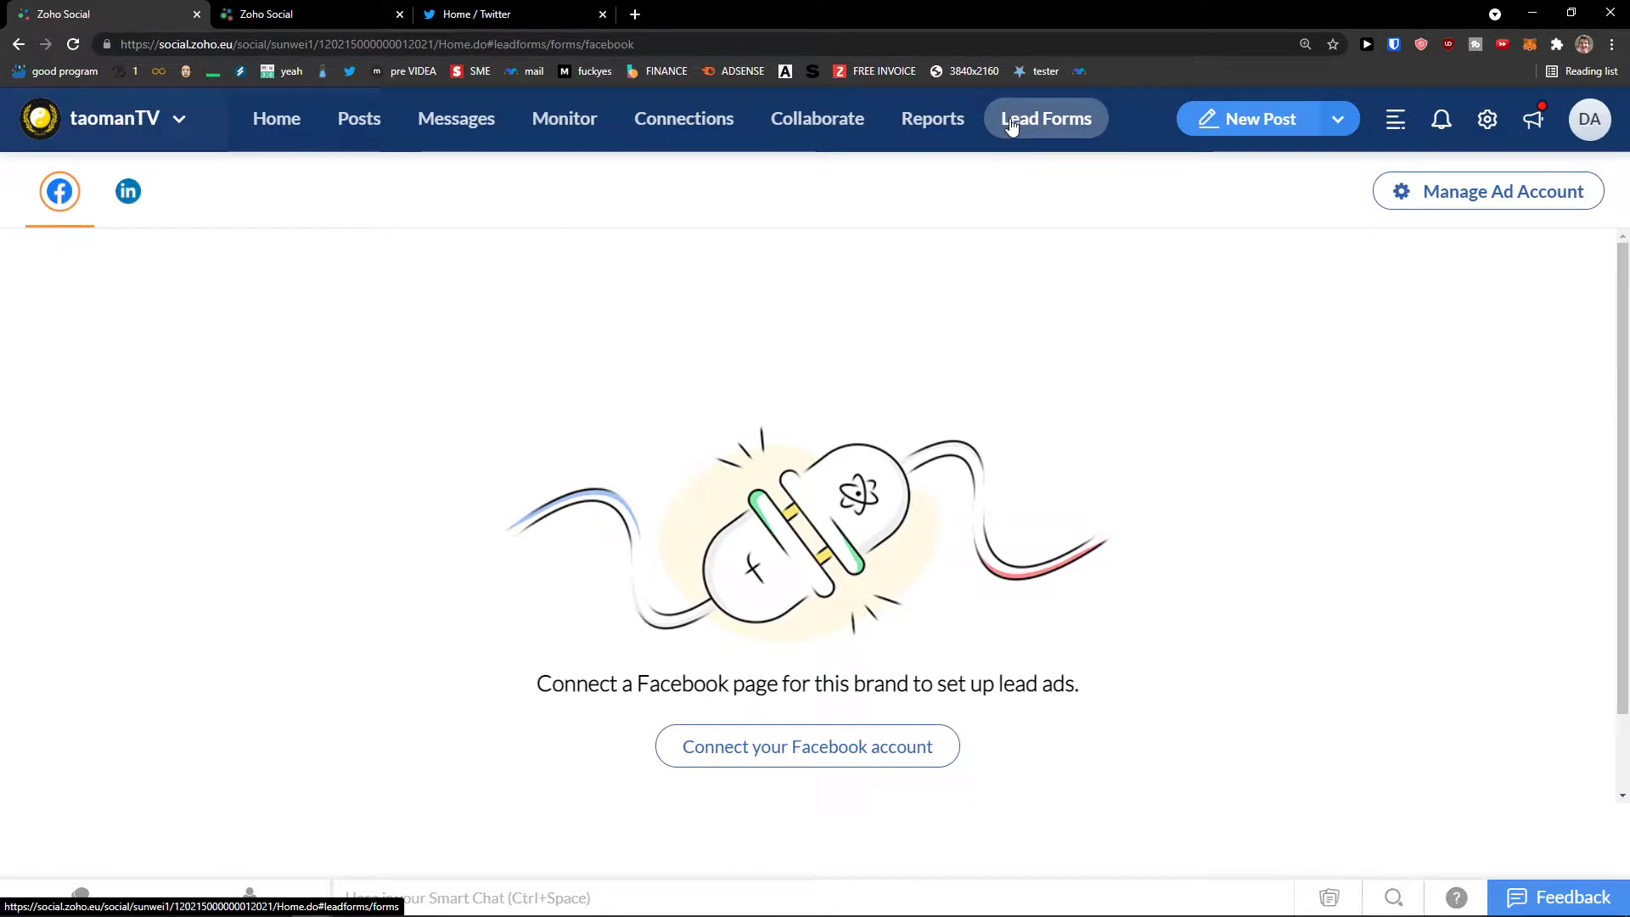
{"action": "left_click", "coordinate": [99, 203]}
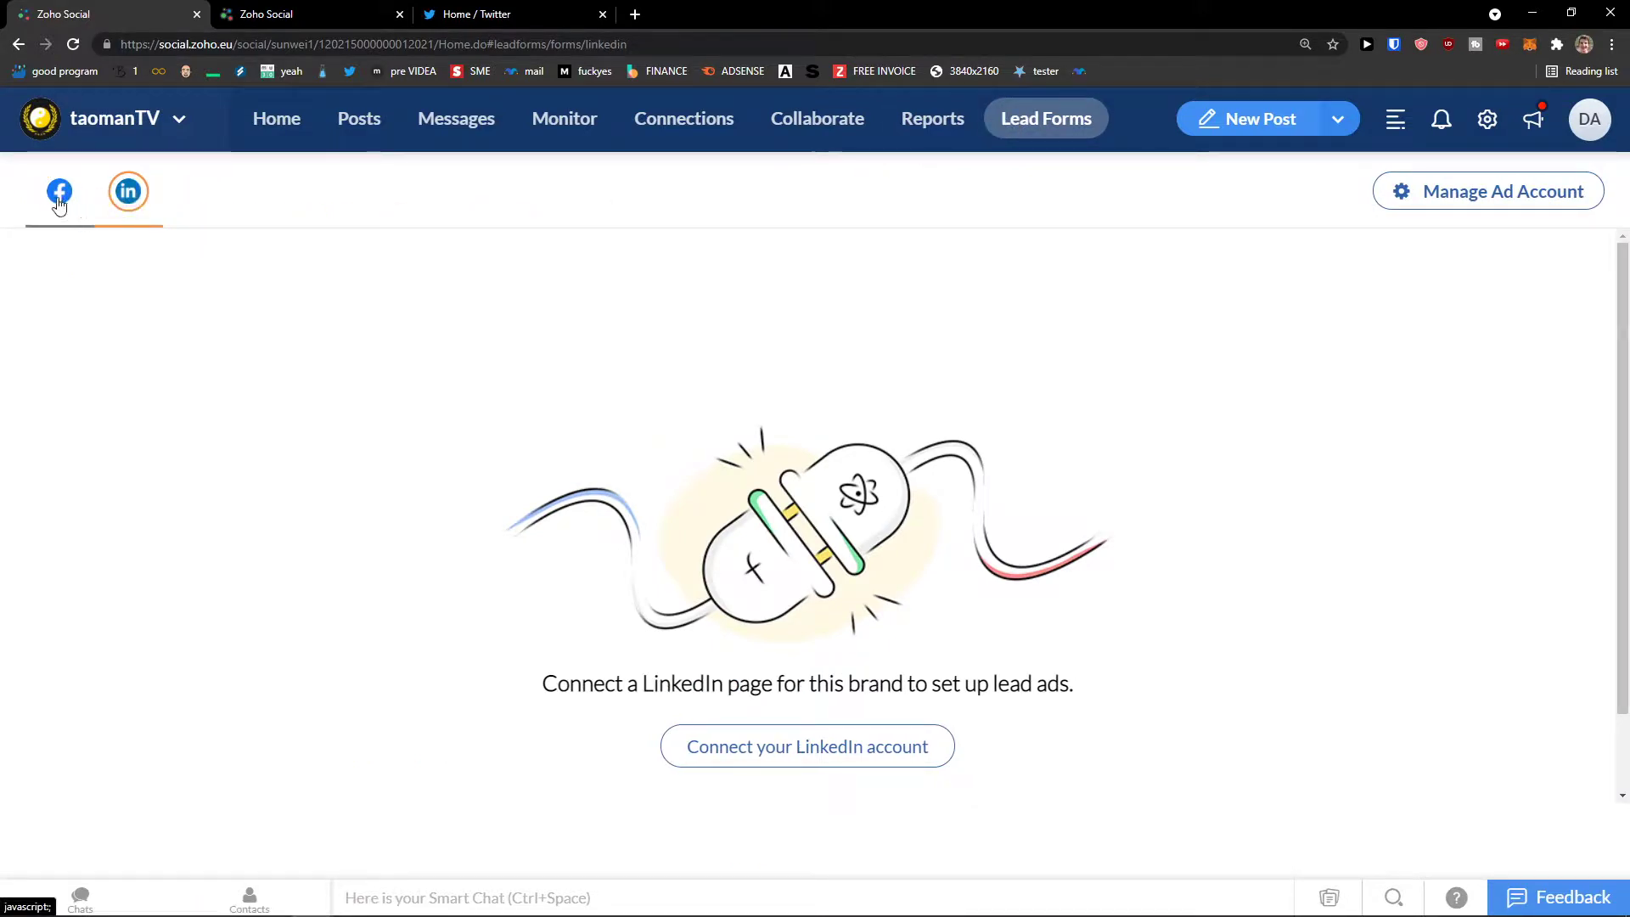
{"action": "left_click", "coordinate": [56, 202]}
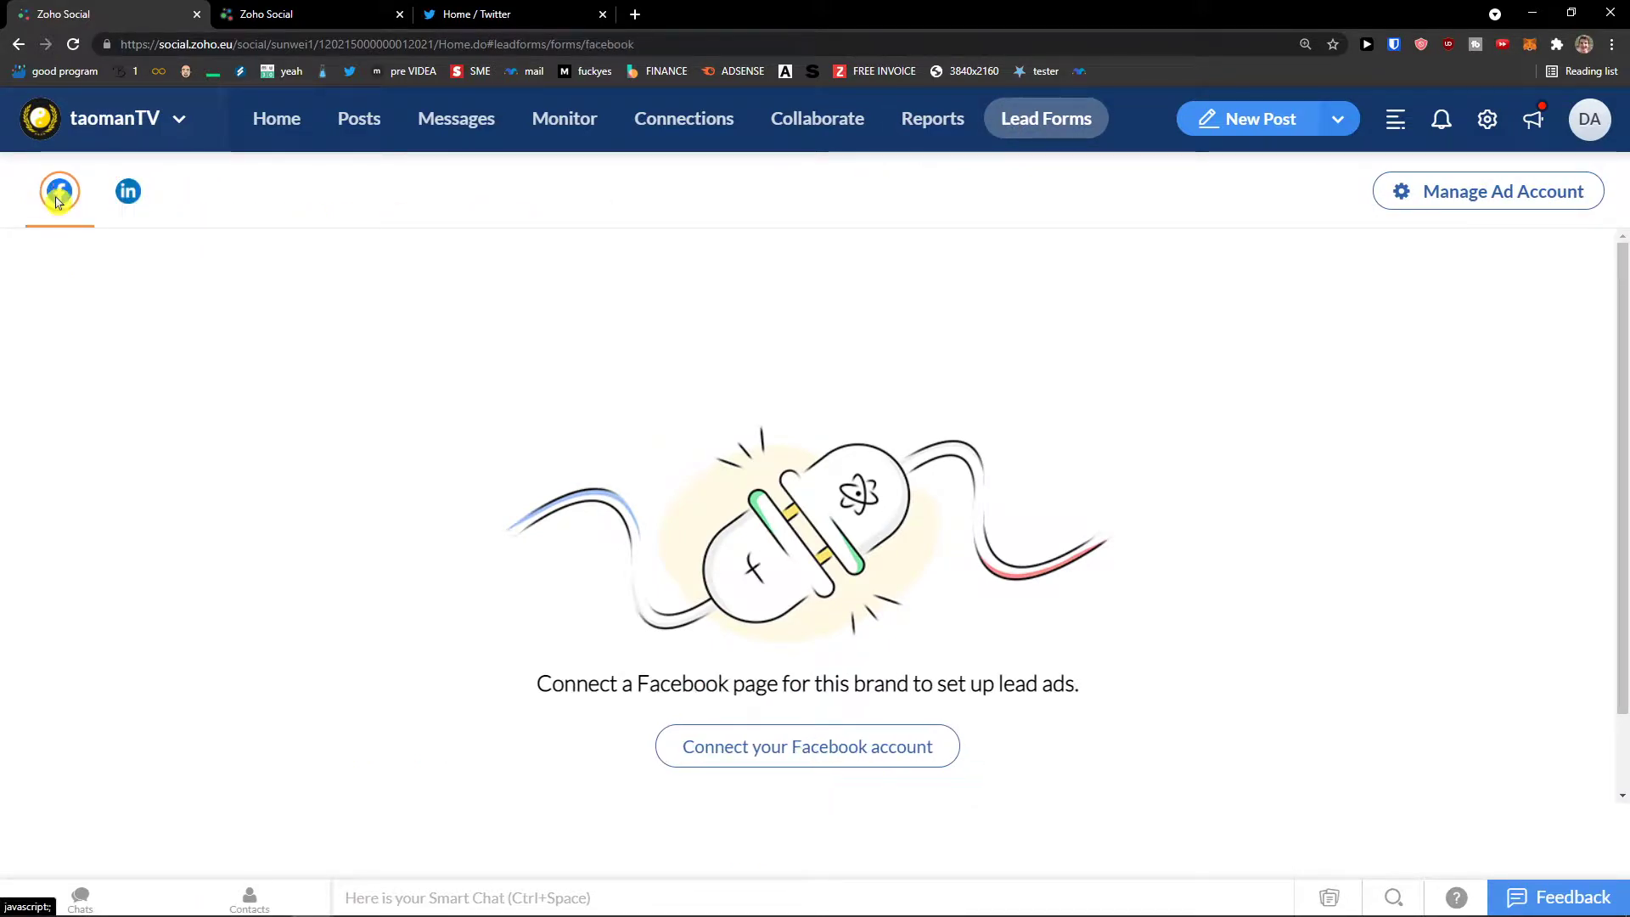
{"action": "left_click", "coordinate": [133, 200]}
Step: Connect a LinkedIn account and add its company page to the brand for lead ads
{"action": "left_click", "coordinate": [931, 739]}
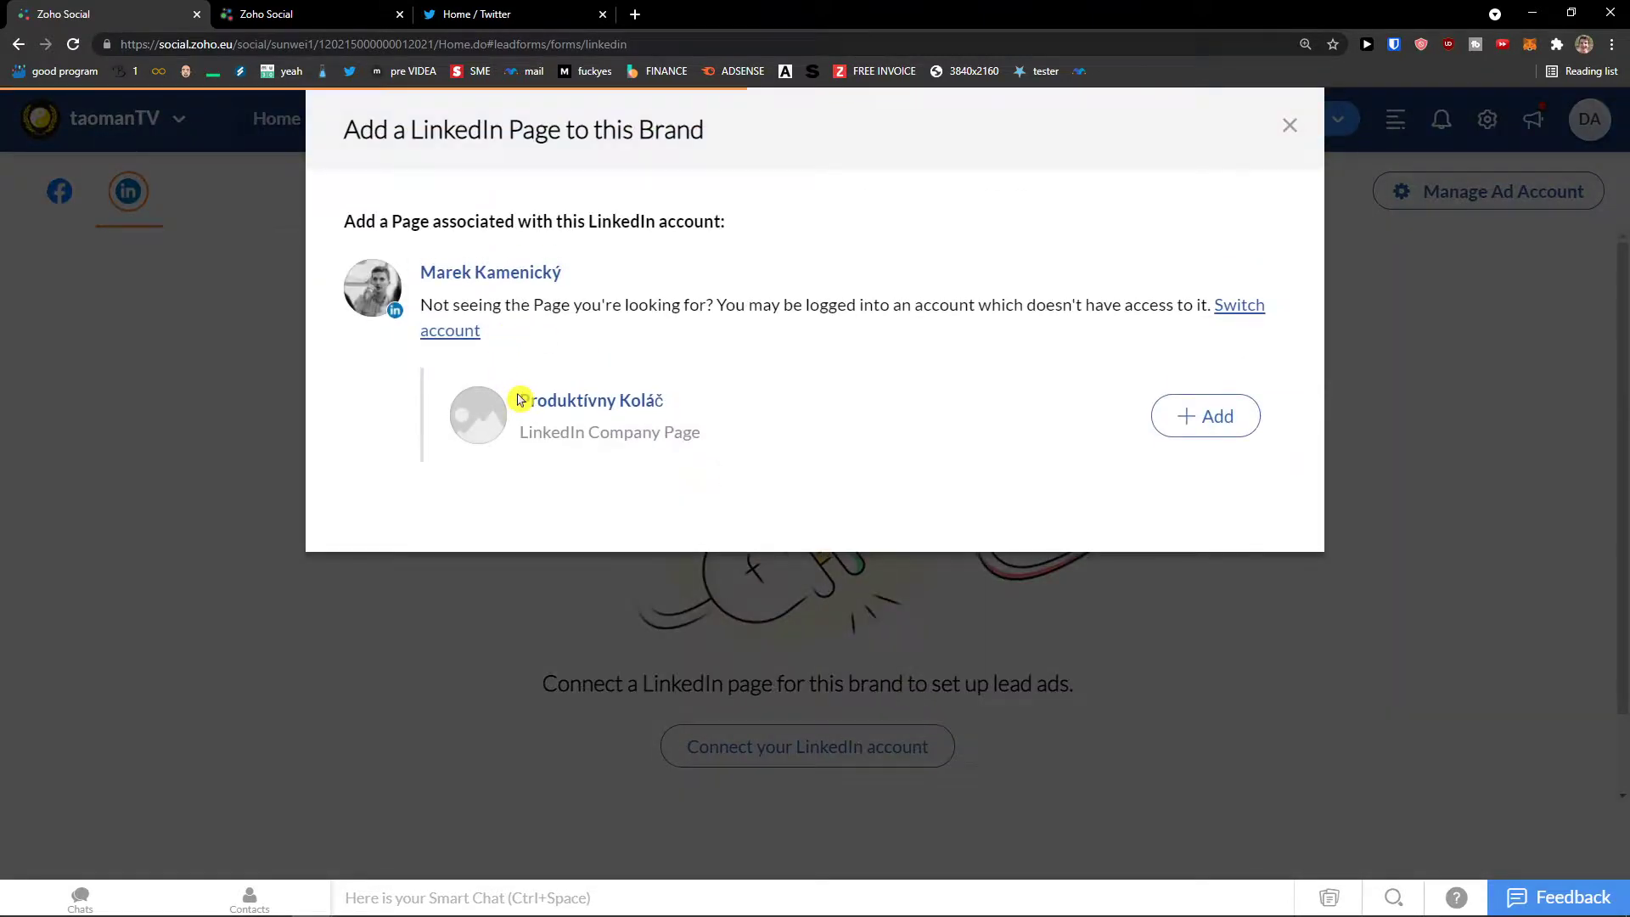
{"action": "left_click", "coordinate": [1183, 425]}
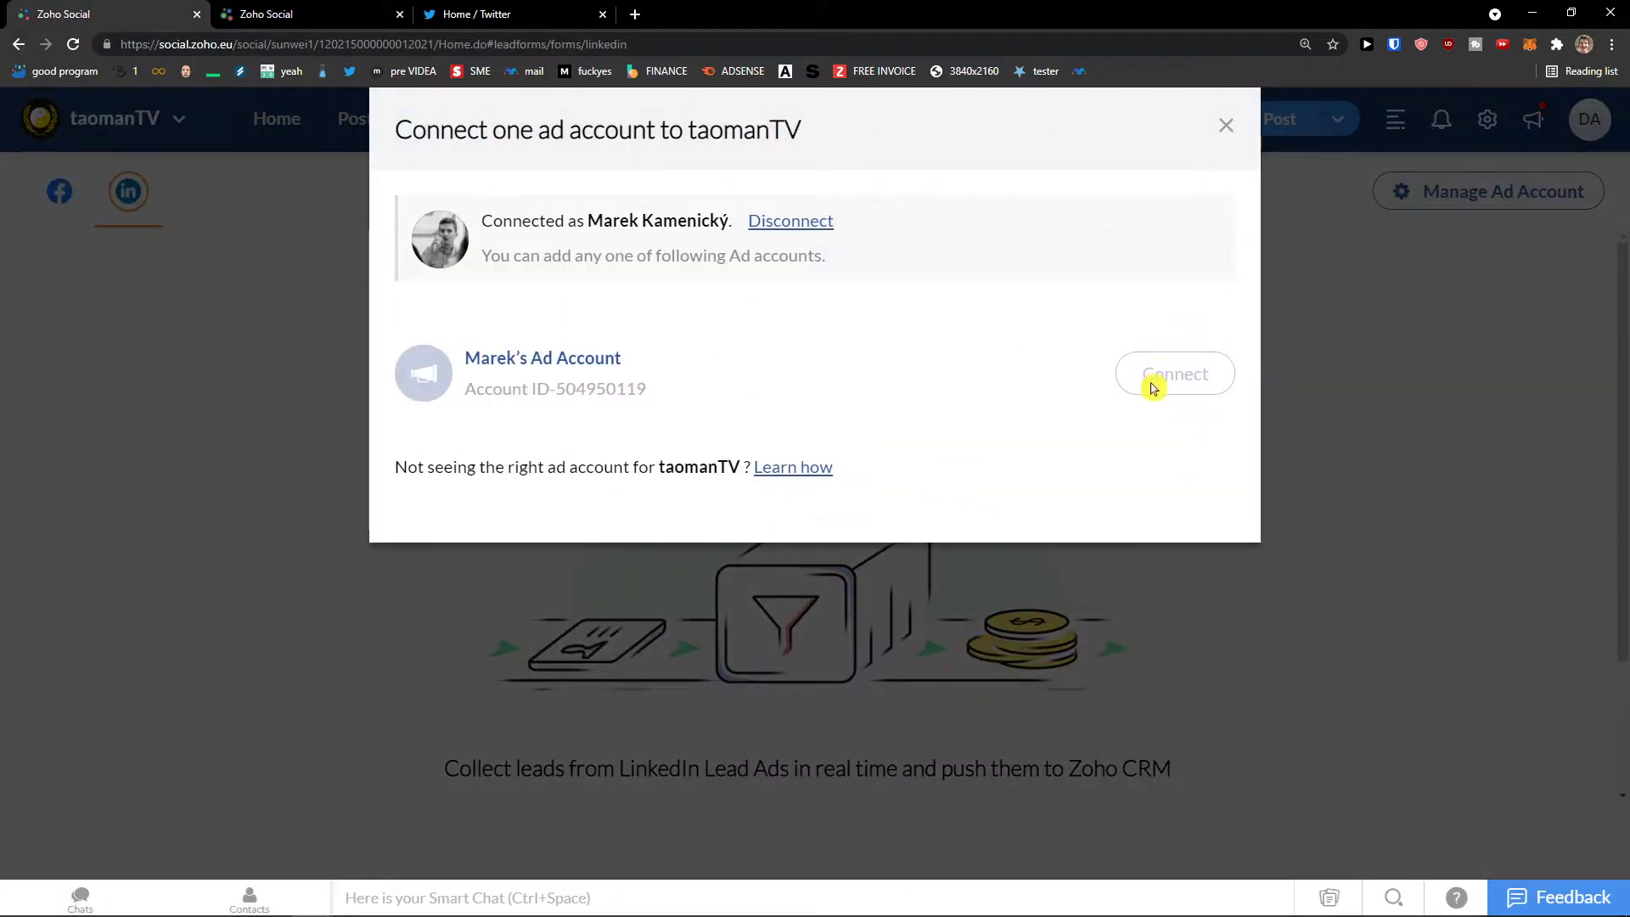
{"action": "left_click", "coordinate": [1226, 127]}
{"action": "left_click", "coordinate": [859, 135]}
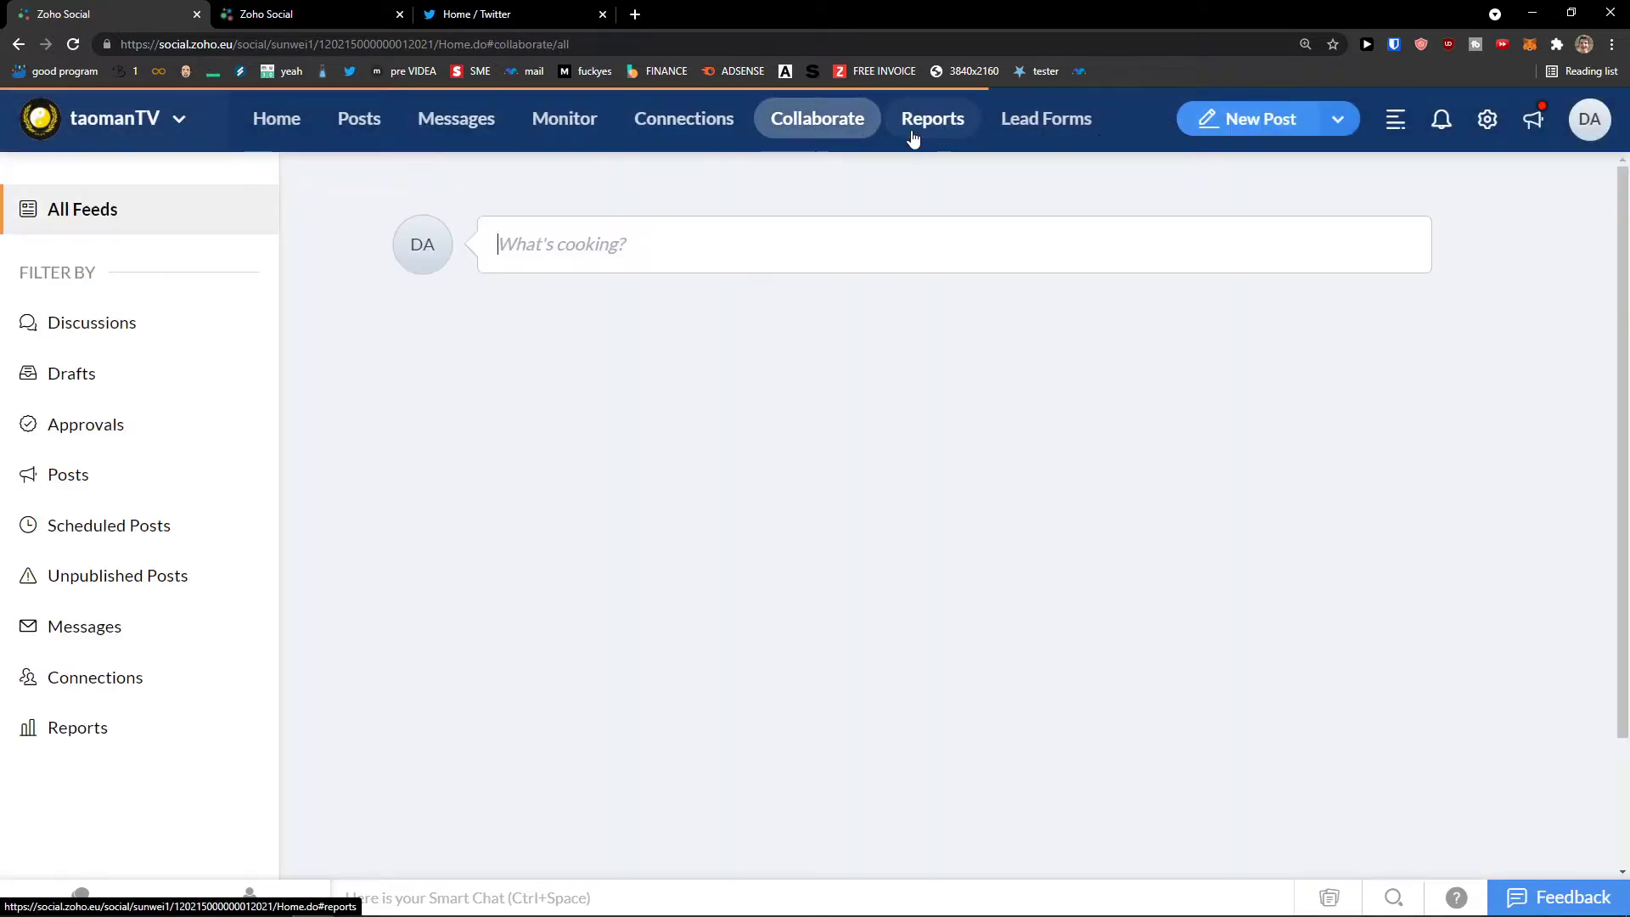
Step: Visit the LinkedIn reports and messages inbox, then return to Lead Forms and more post-creation options
{"action": "left_click", "coordinate": [909, 136]}
{"action": "left_click", "coordinate": [130, 194]}
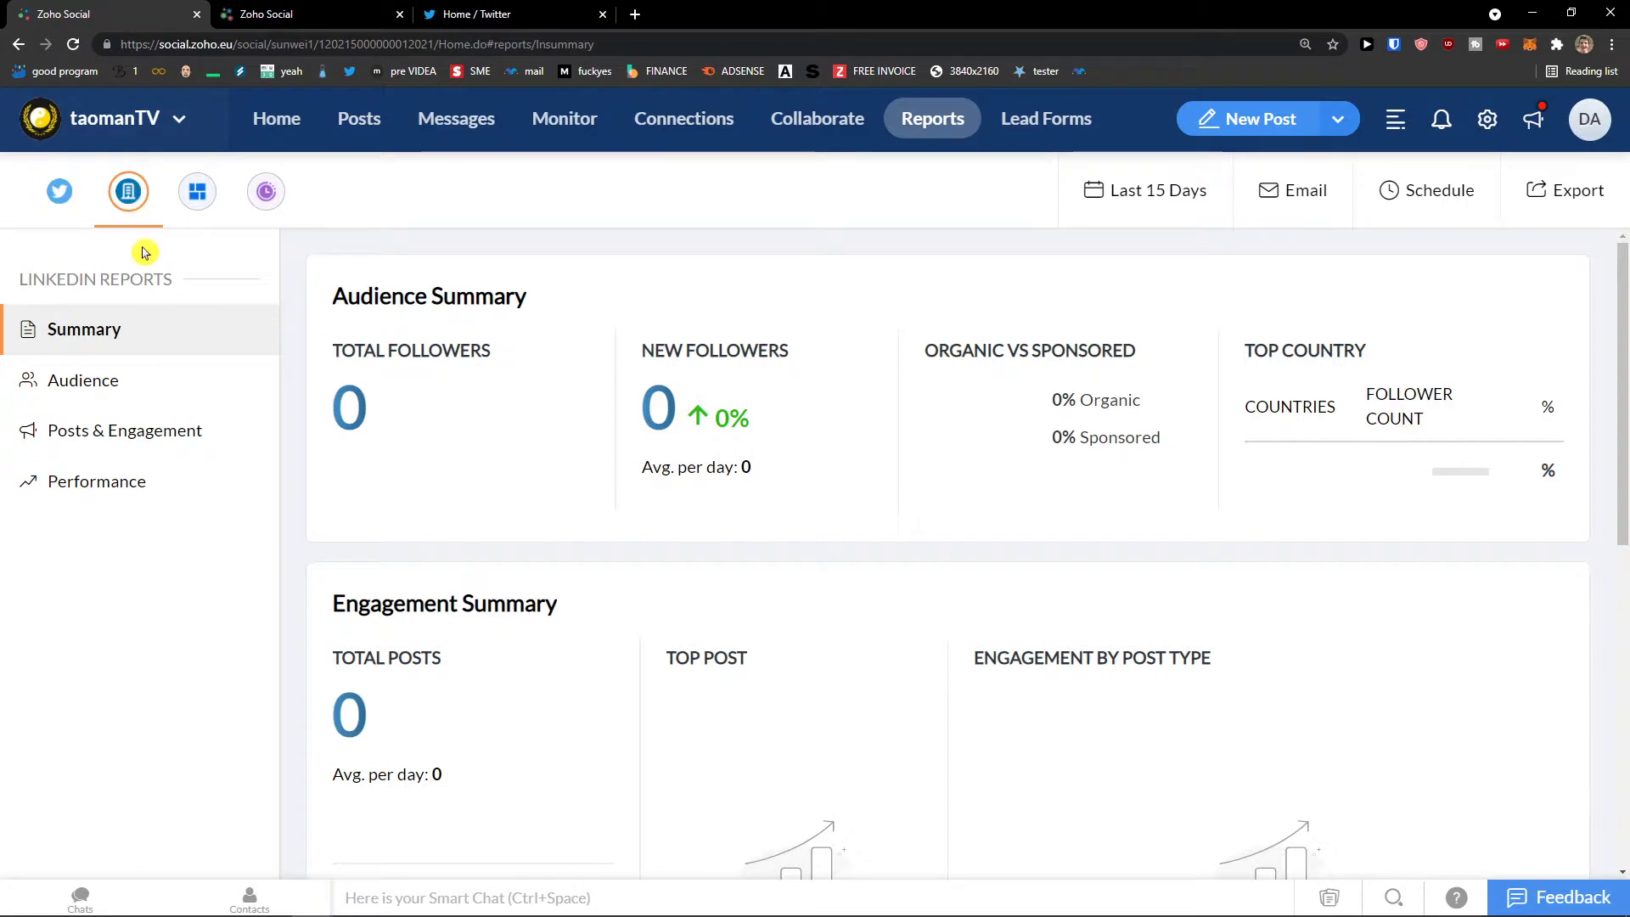
{"action": "left_click", "coordinate": [419, 124]}
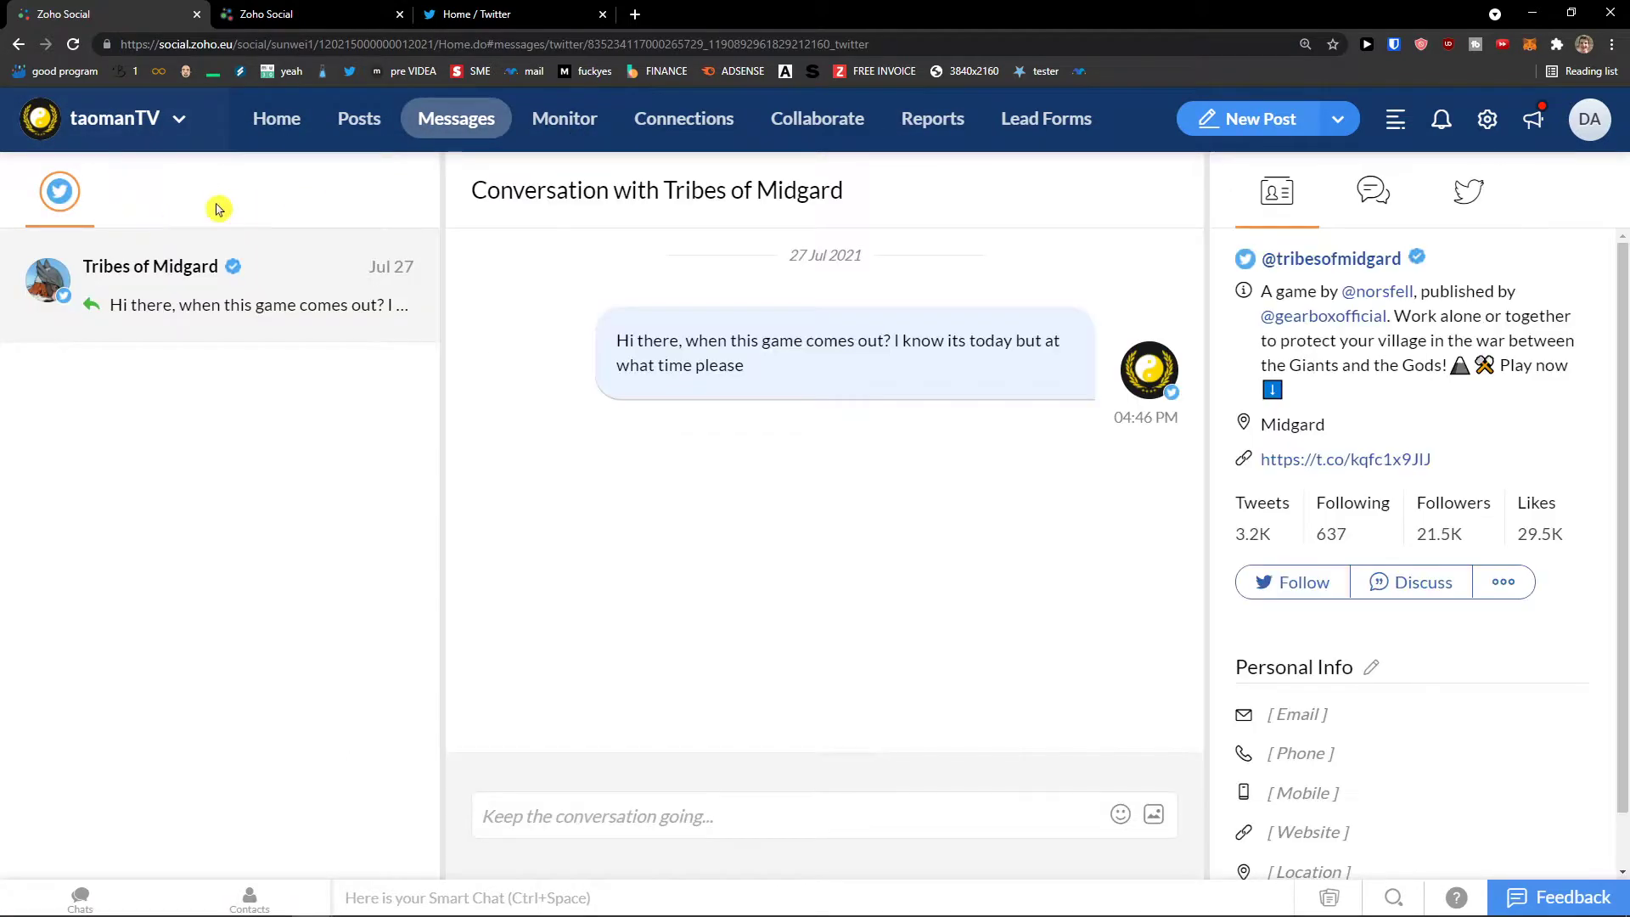
{"action": "left_click", "coordinate": [931, 119]}
{"action": "left_click", "coordinate": [1046, 125]}
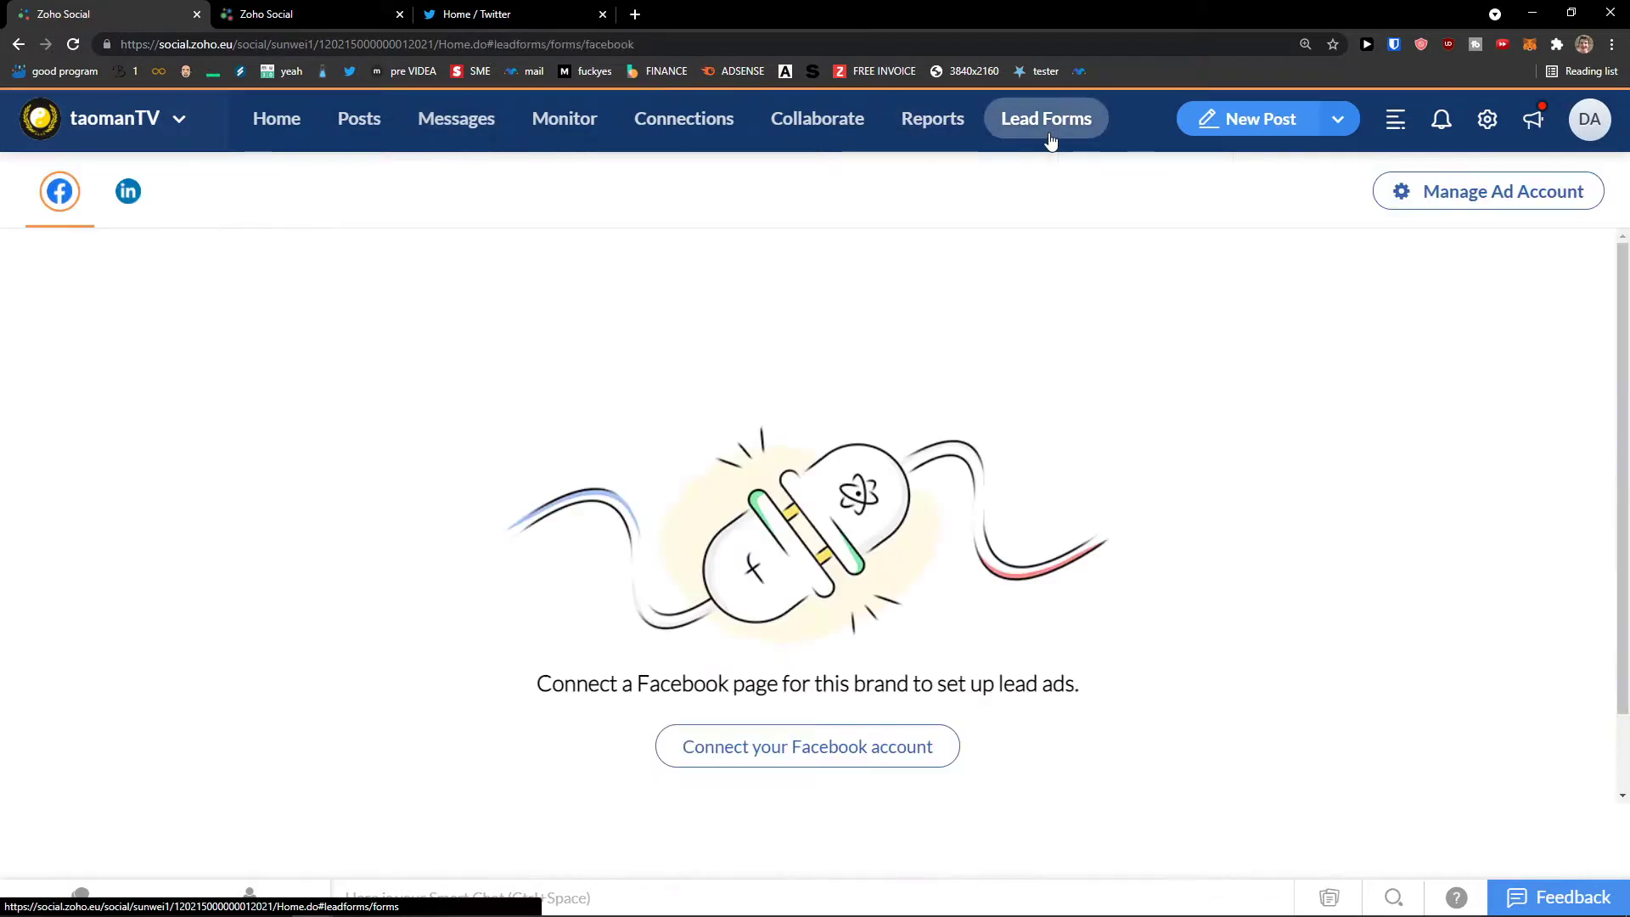
{"action": "left_click", "coordinate": [1339, 124]}
{"action": "left_click", "coordinate": [1264, 192]}
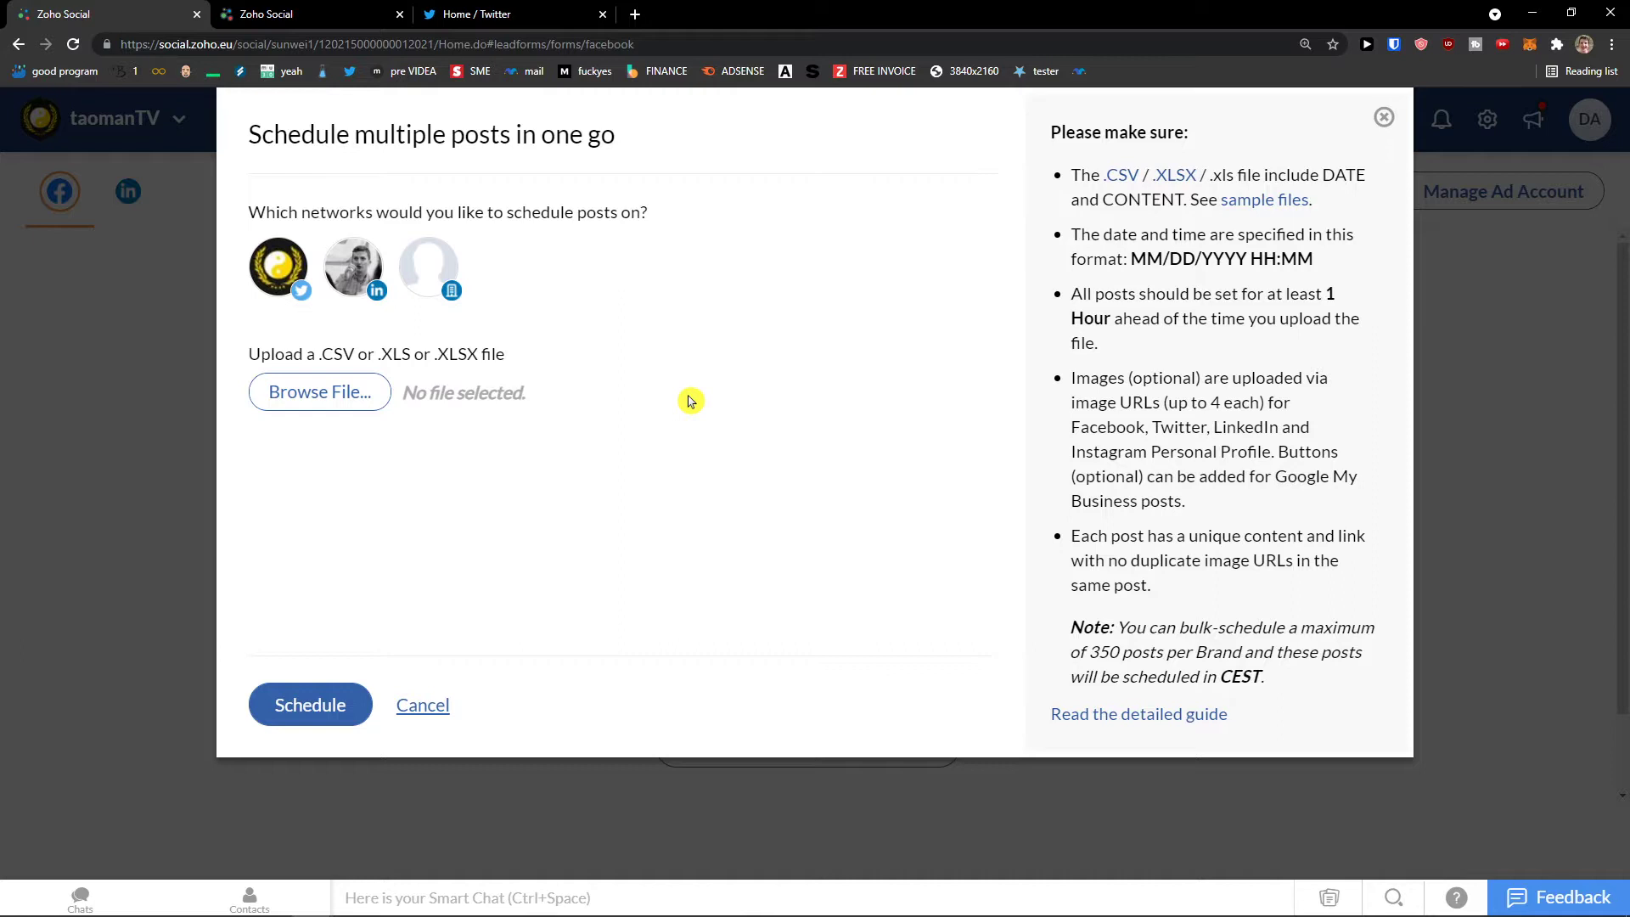
{"action": "left_click", "coordinate": [361, 392]}
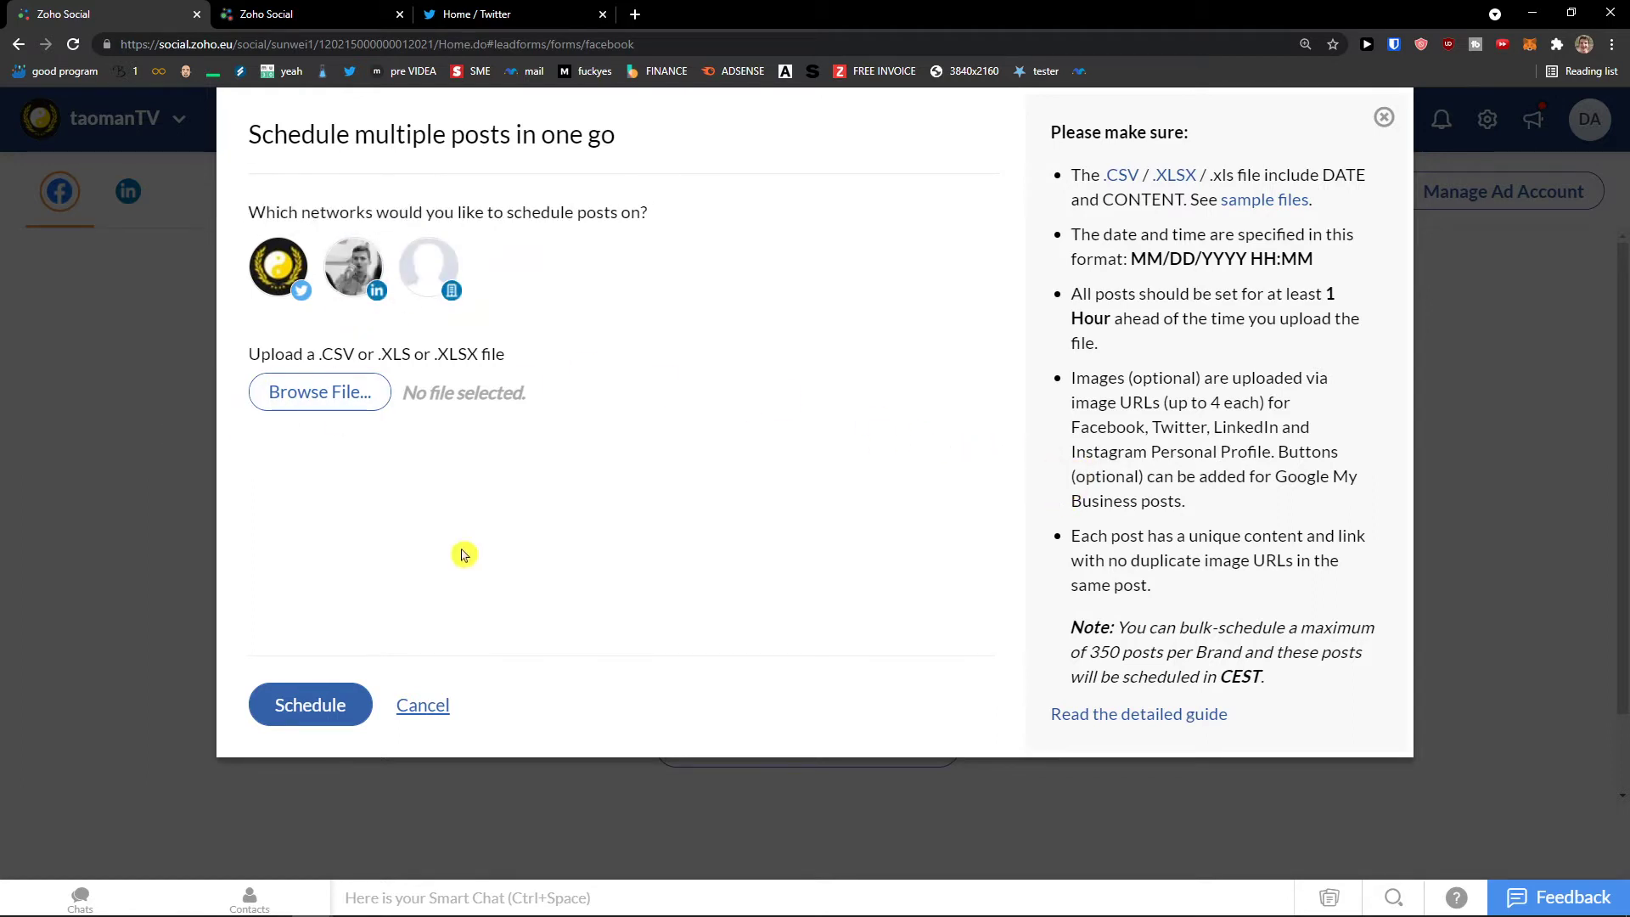
{"action": "left_click", "coordinate": [422, 706]}
{"action": "middle_click", "coordinate": [276, 572]}
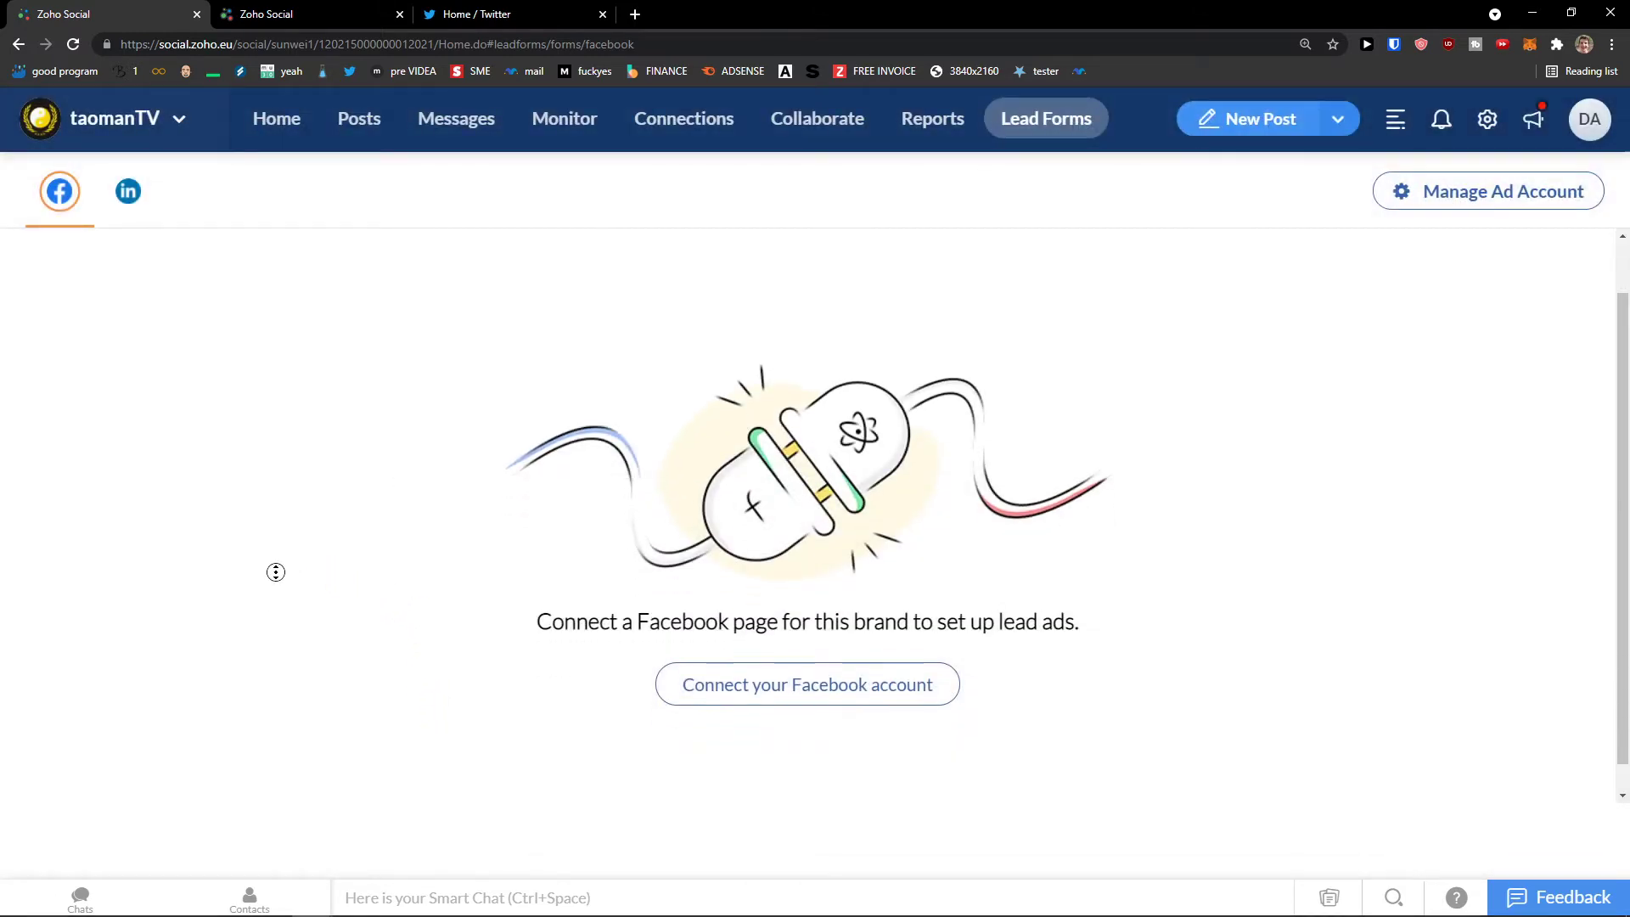
{"action": "scroll", "coordinate": [286, 461], "scroll_direction": "up", "scroll_amount": 1}
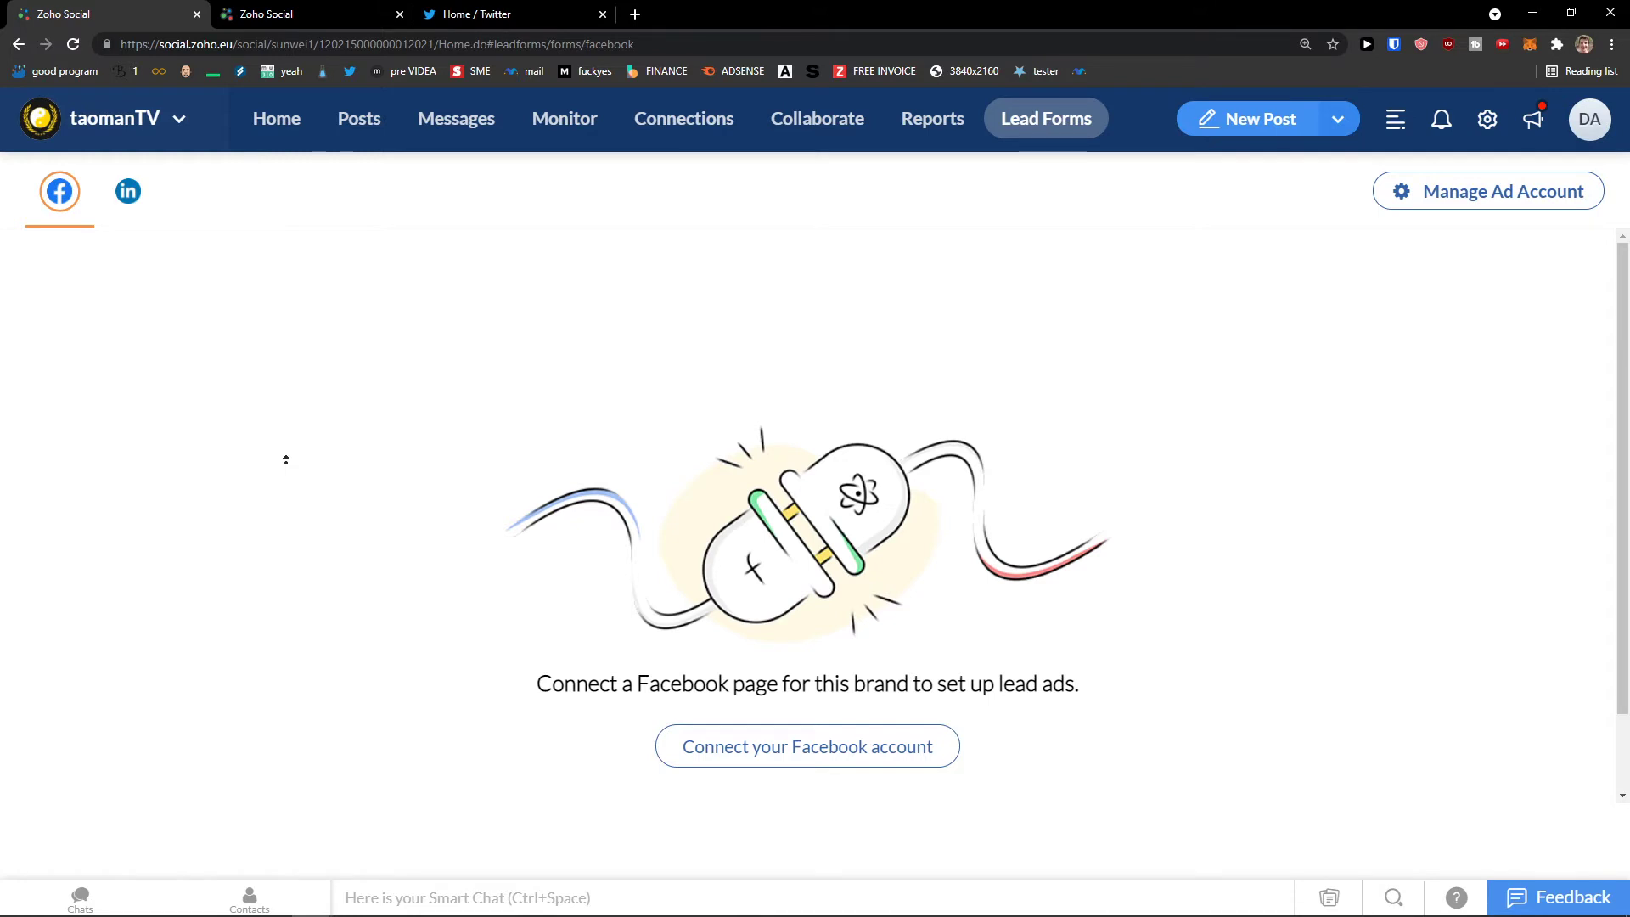
{"action": "left_click", "coordinate": [253, 480]}
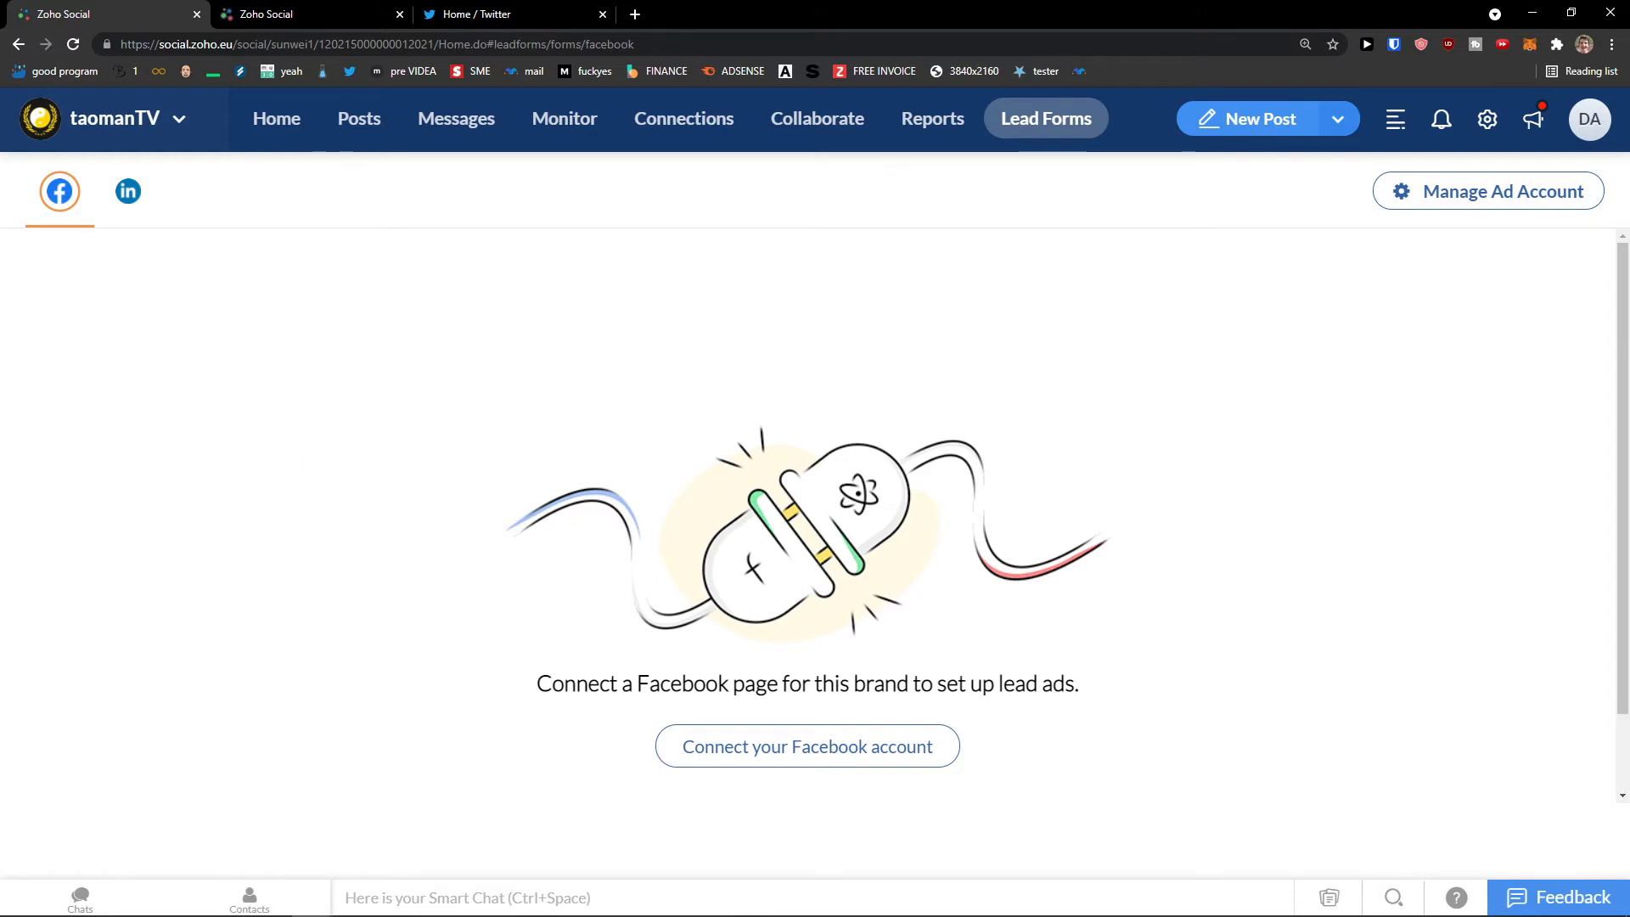